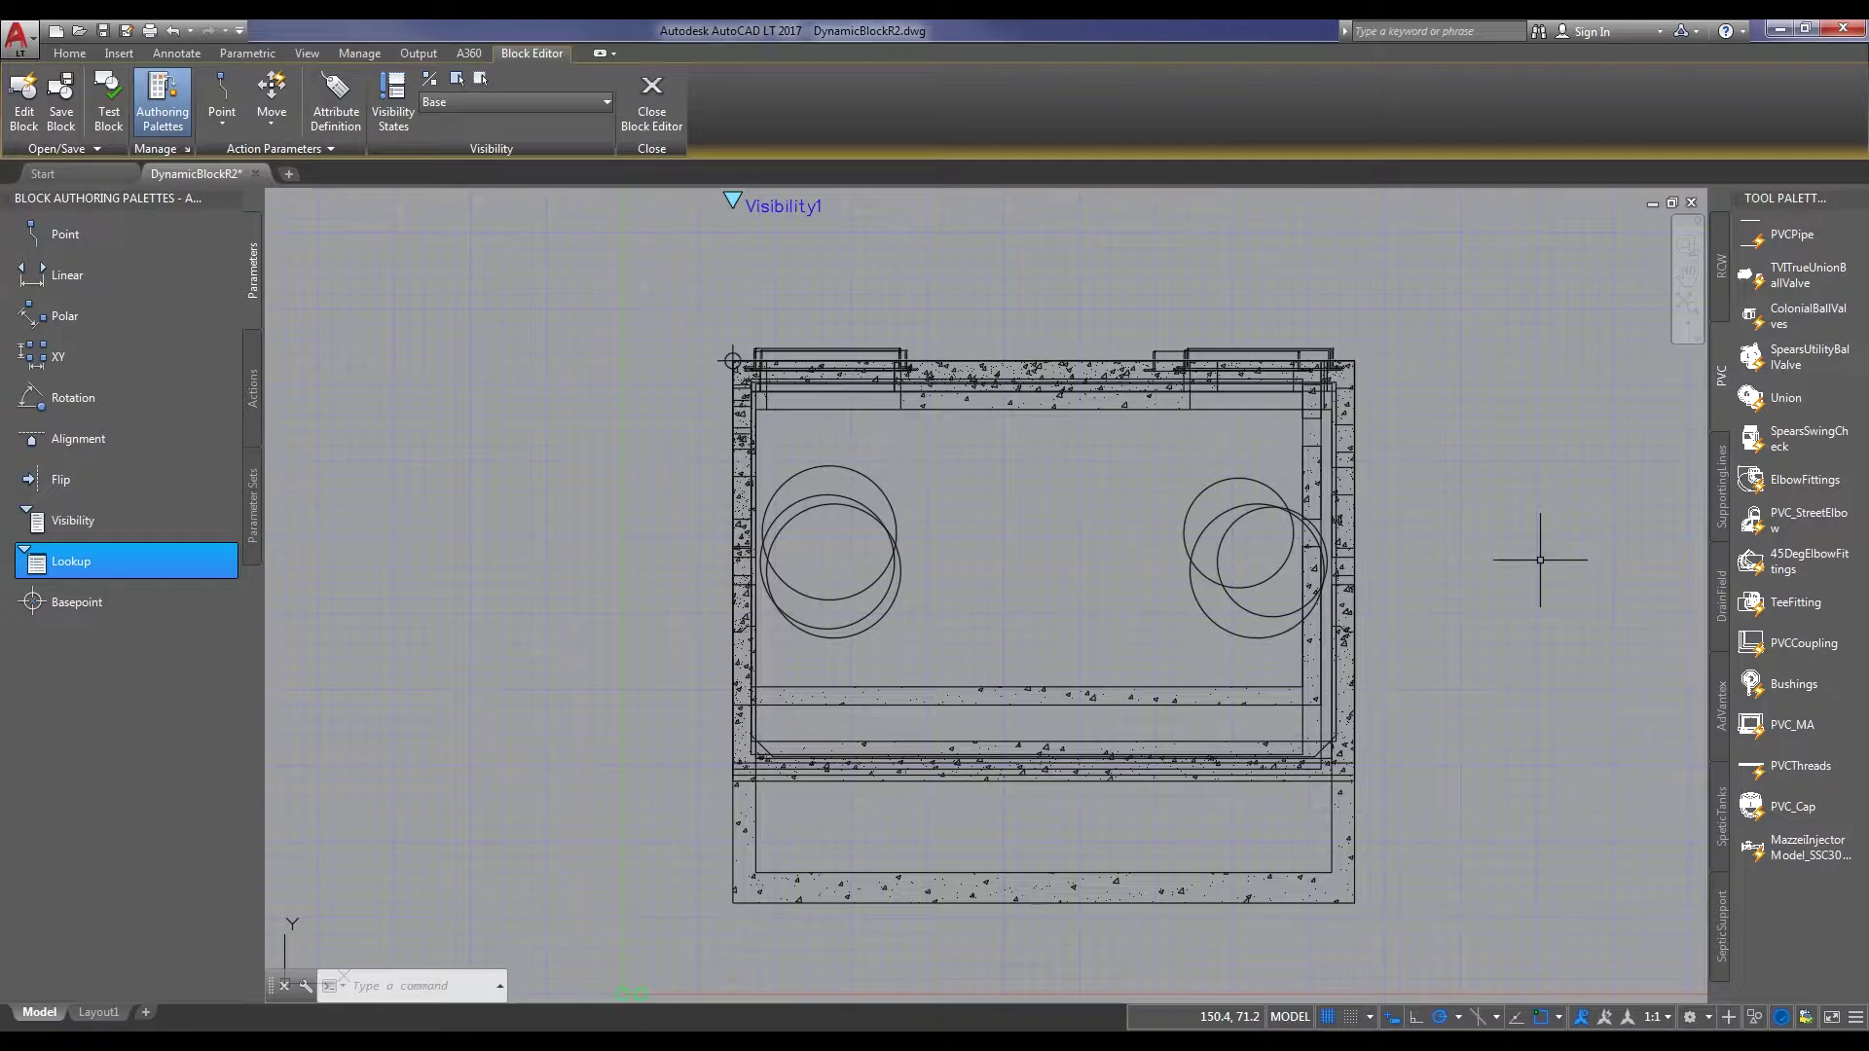
Keep Base as the visibility state and bring the block's lower-left area into view
left_click(591, 103)
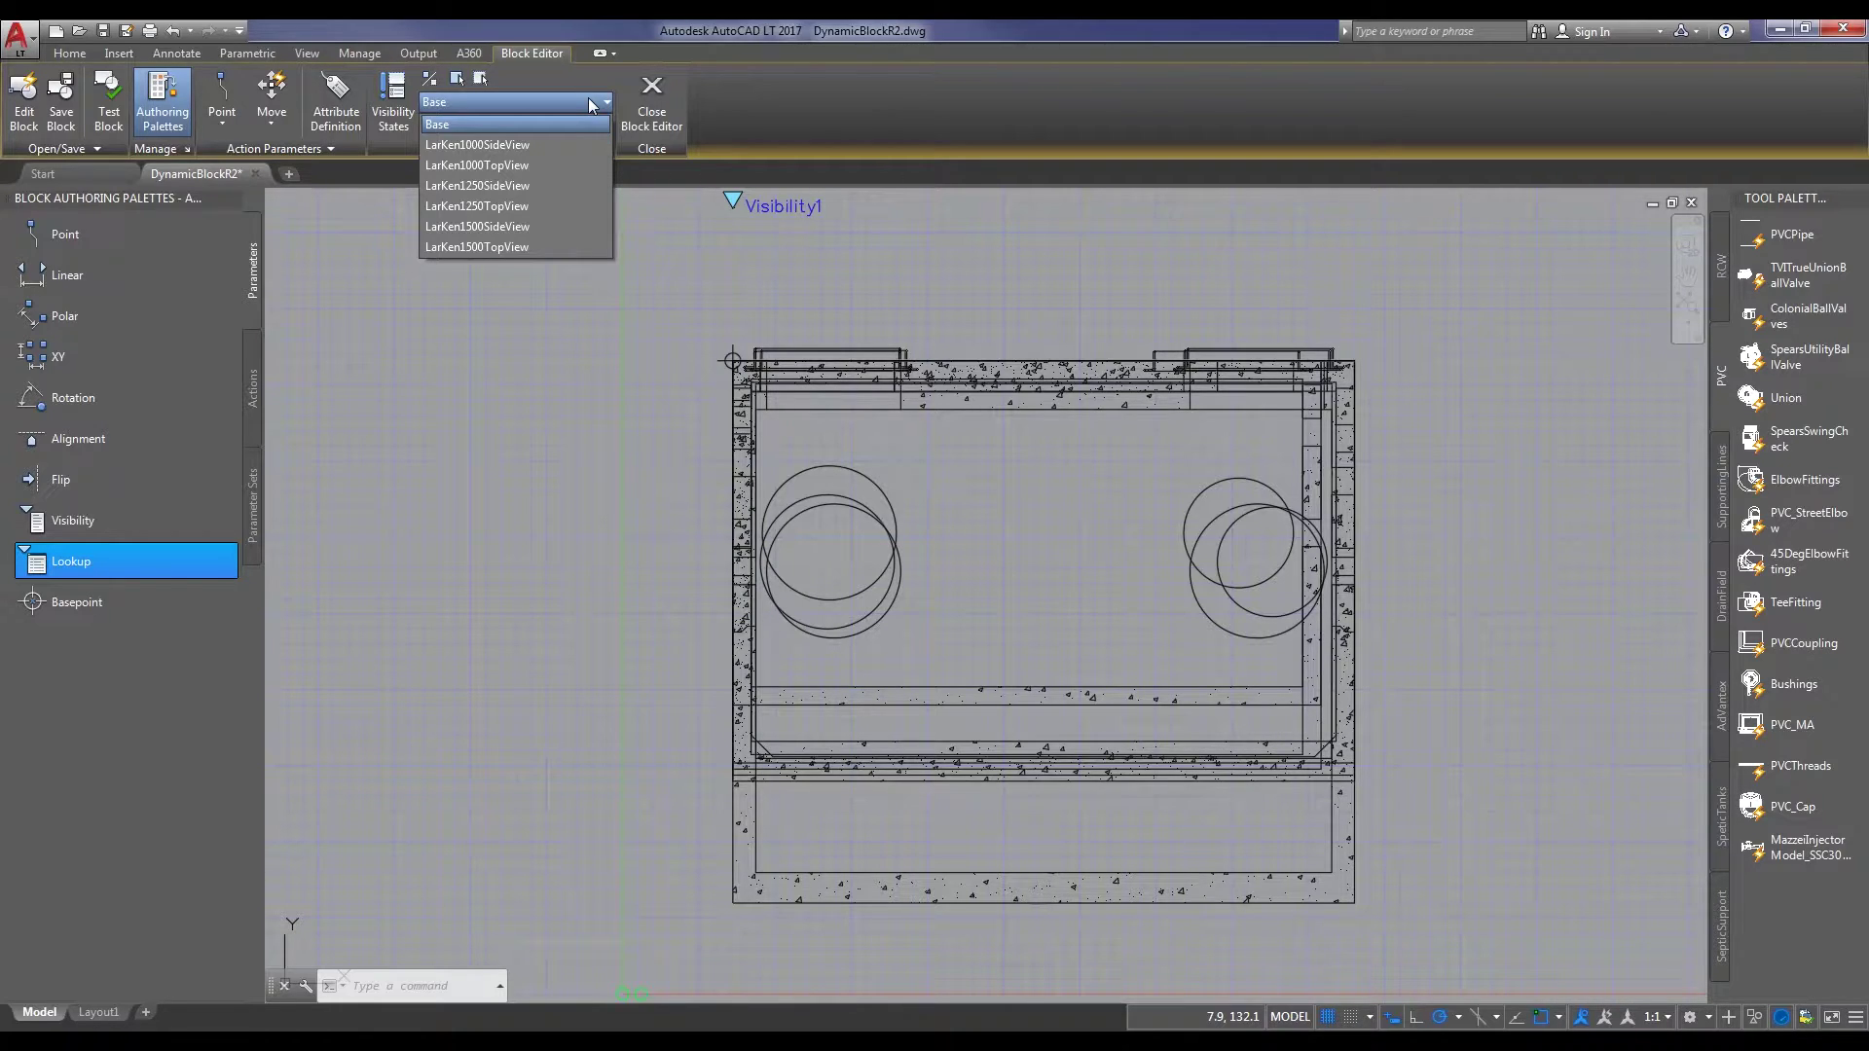
left_click(625, 672)
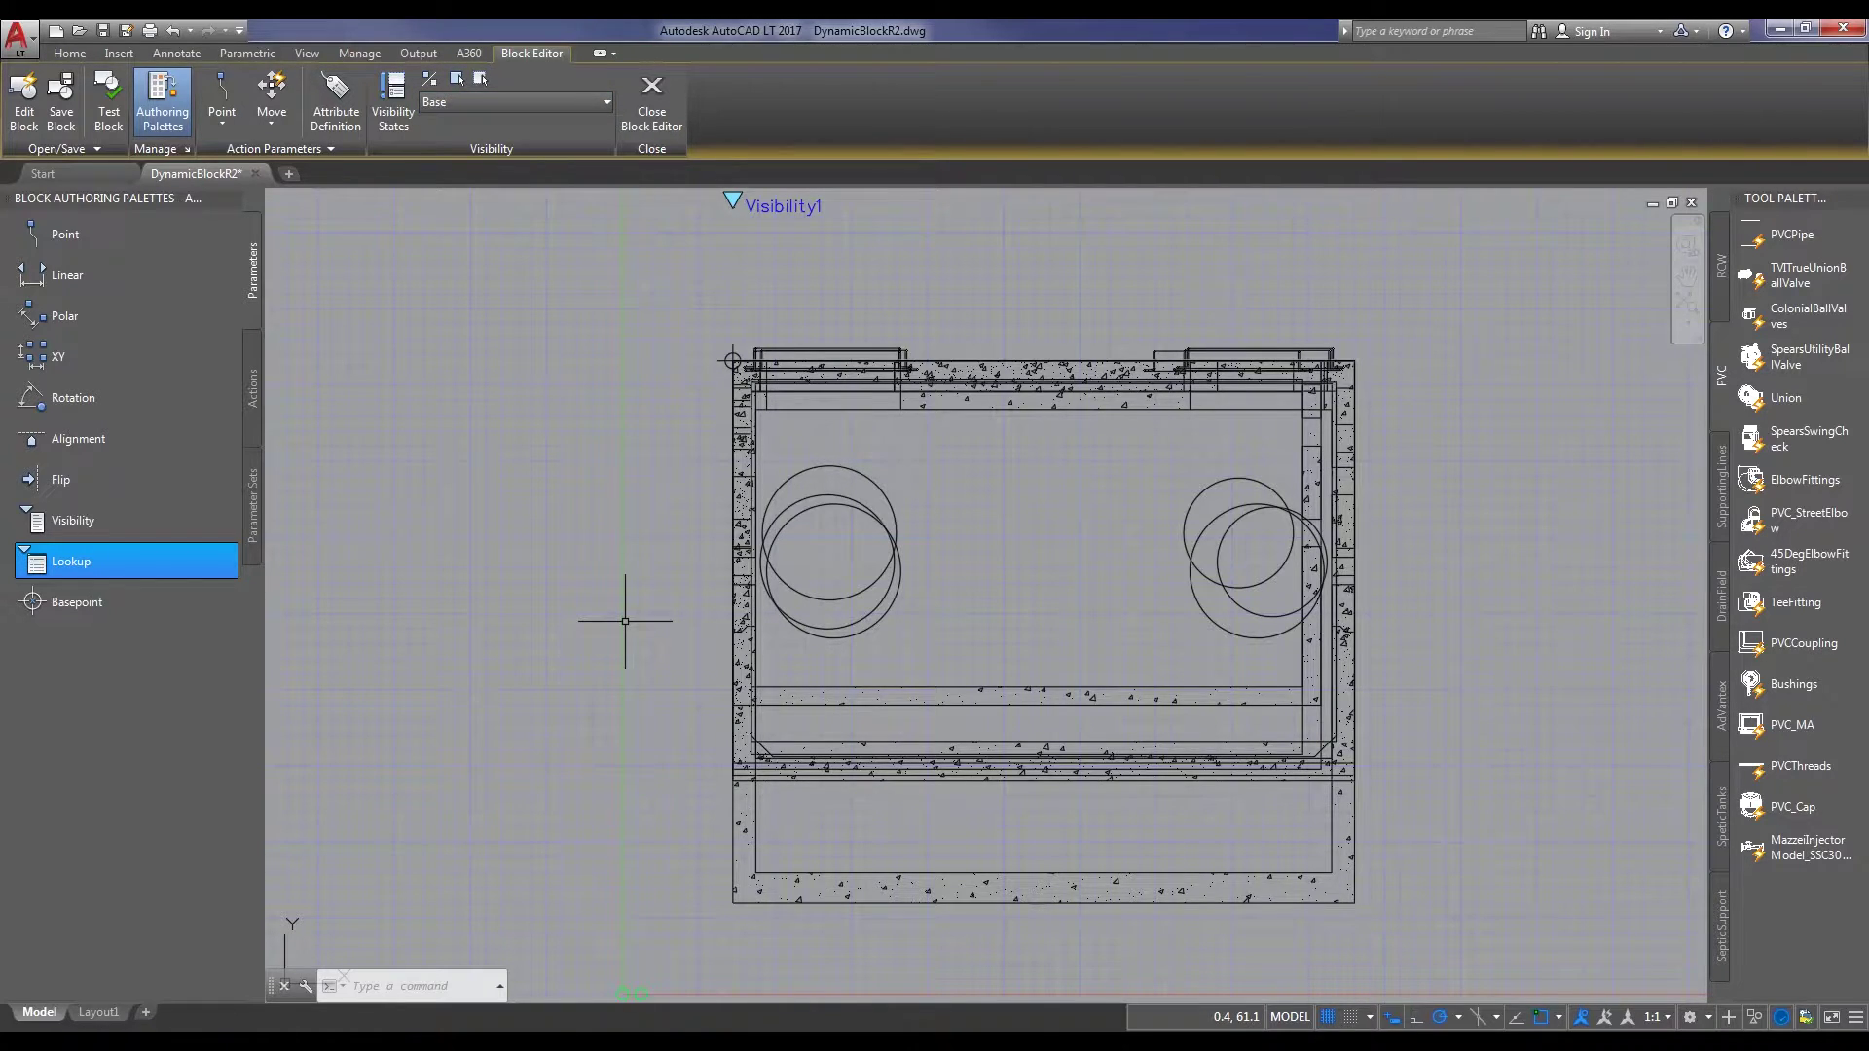
middle_click_drag(618, 635, 623, 370)
scroll(623, 370, "up", 2)
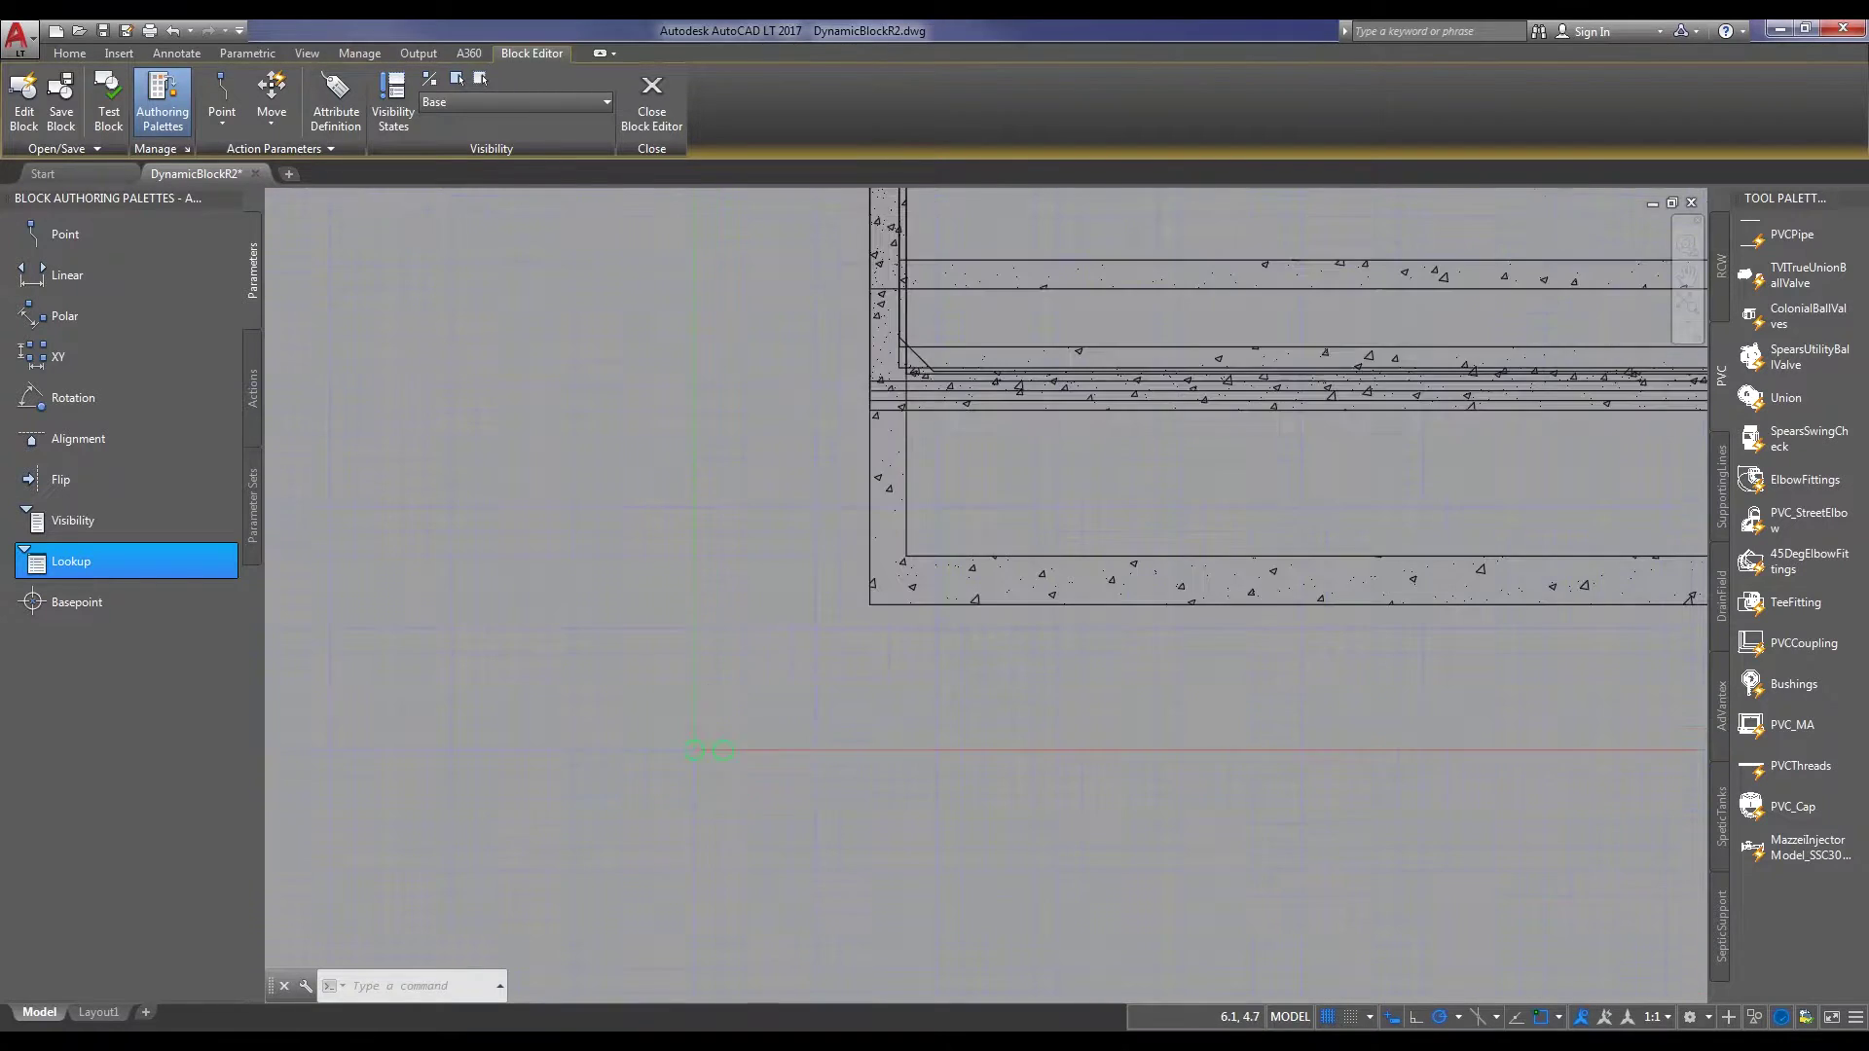
scroll(750, 715, "up", 4)
Add linear parameter Distance1 from the left circle's centre to its top, labelled left
left_click(185, 276)
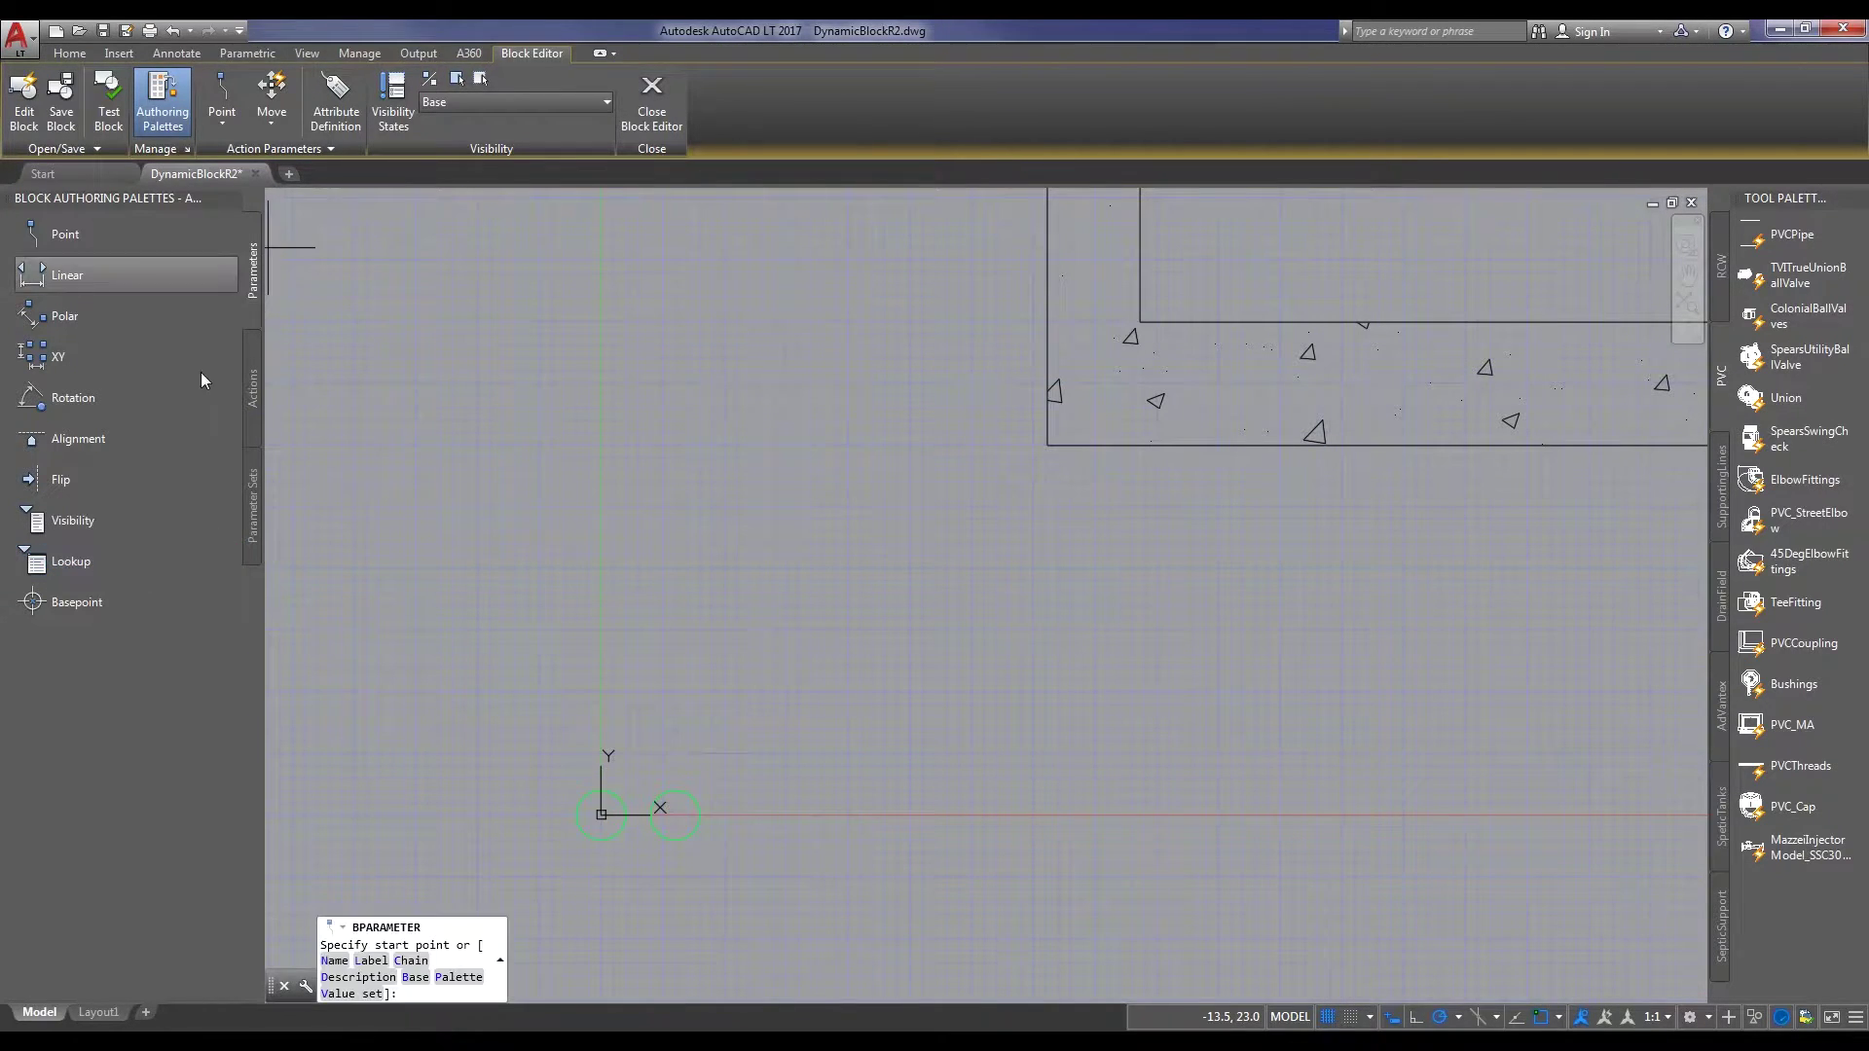
scroll(623, 808, "up", 5)
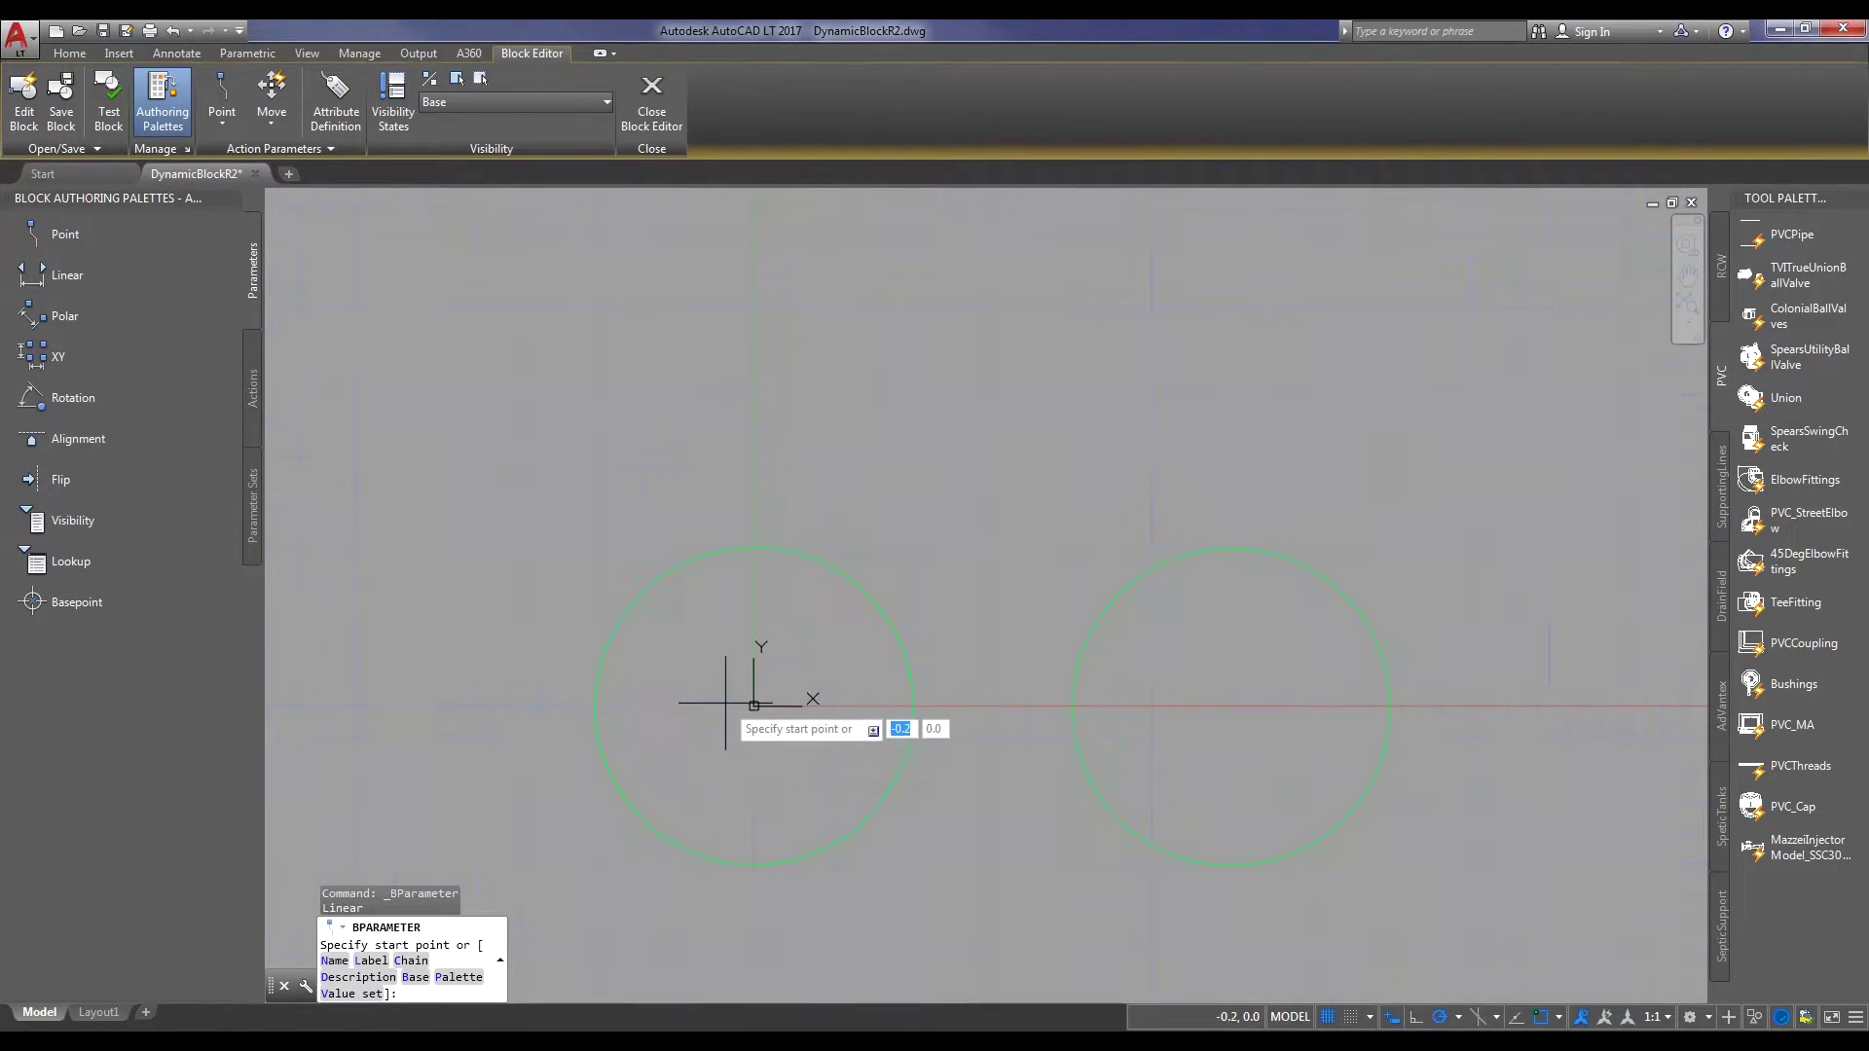
left_click(753, 705)
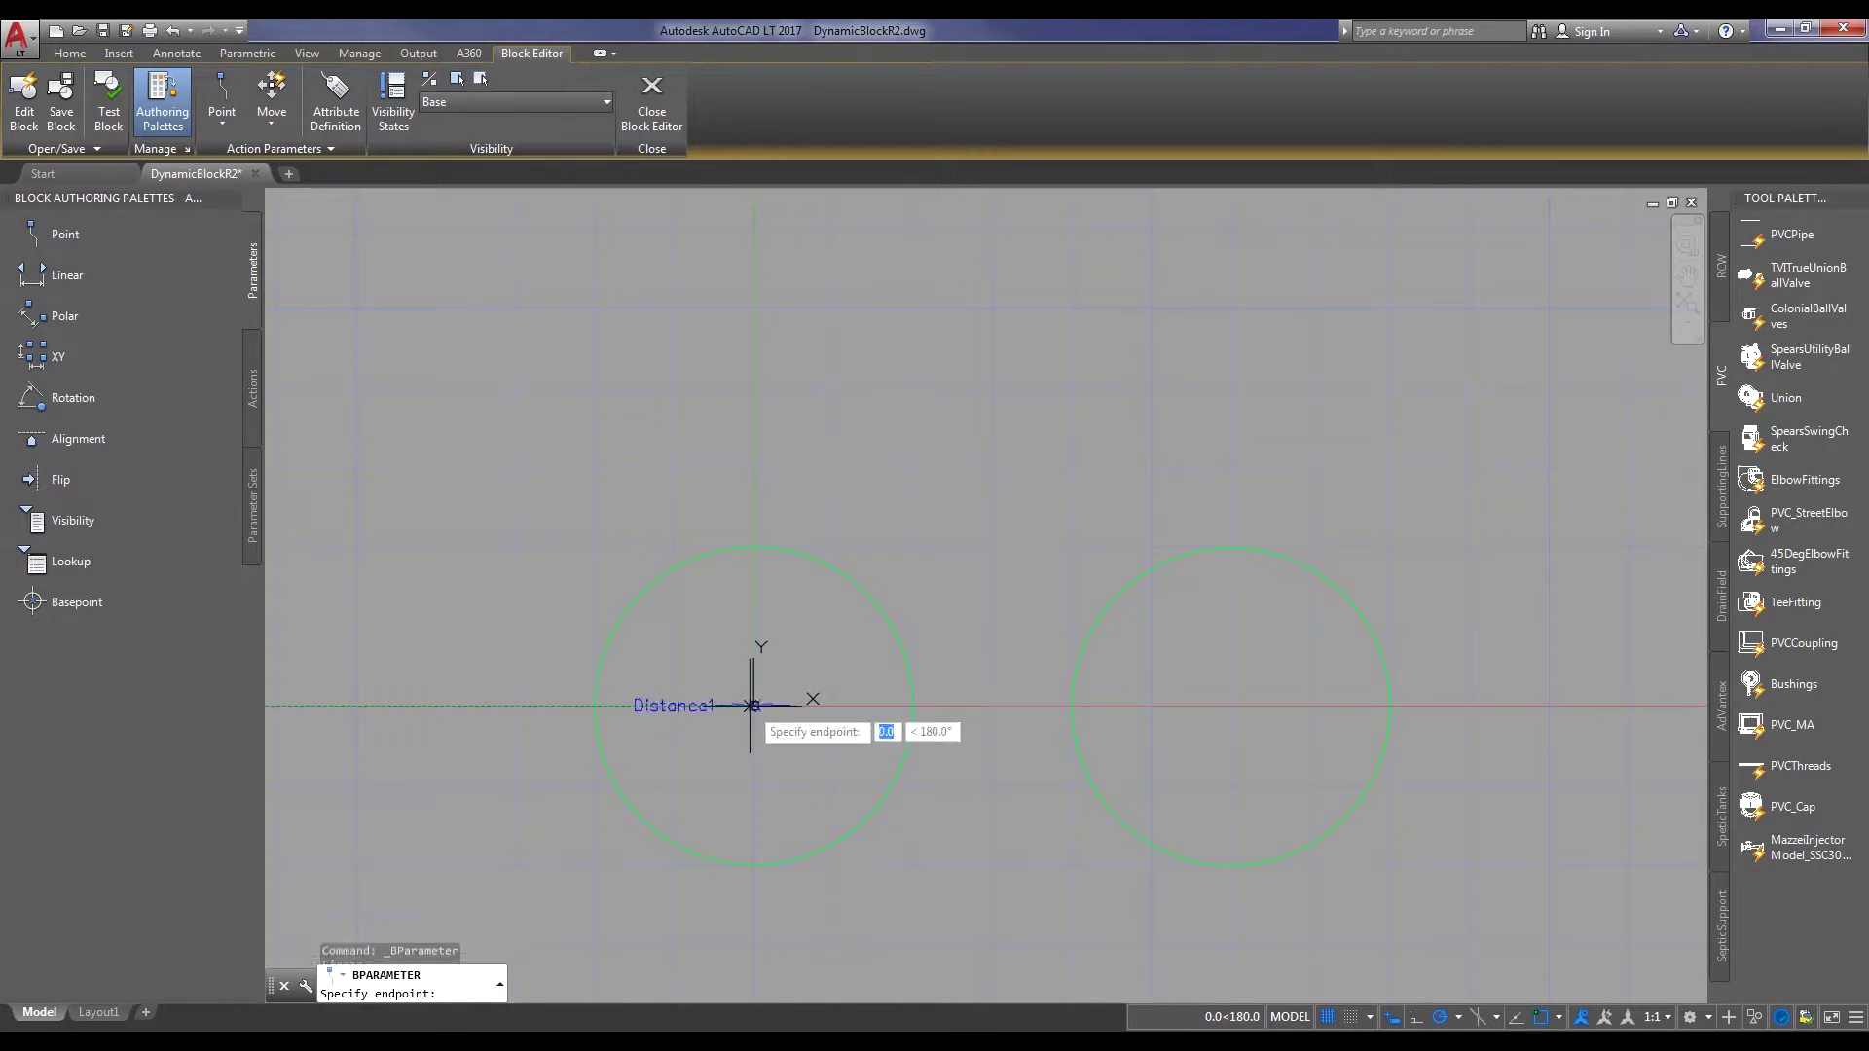
left_click(753, 546)
left_click(404, 533)
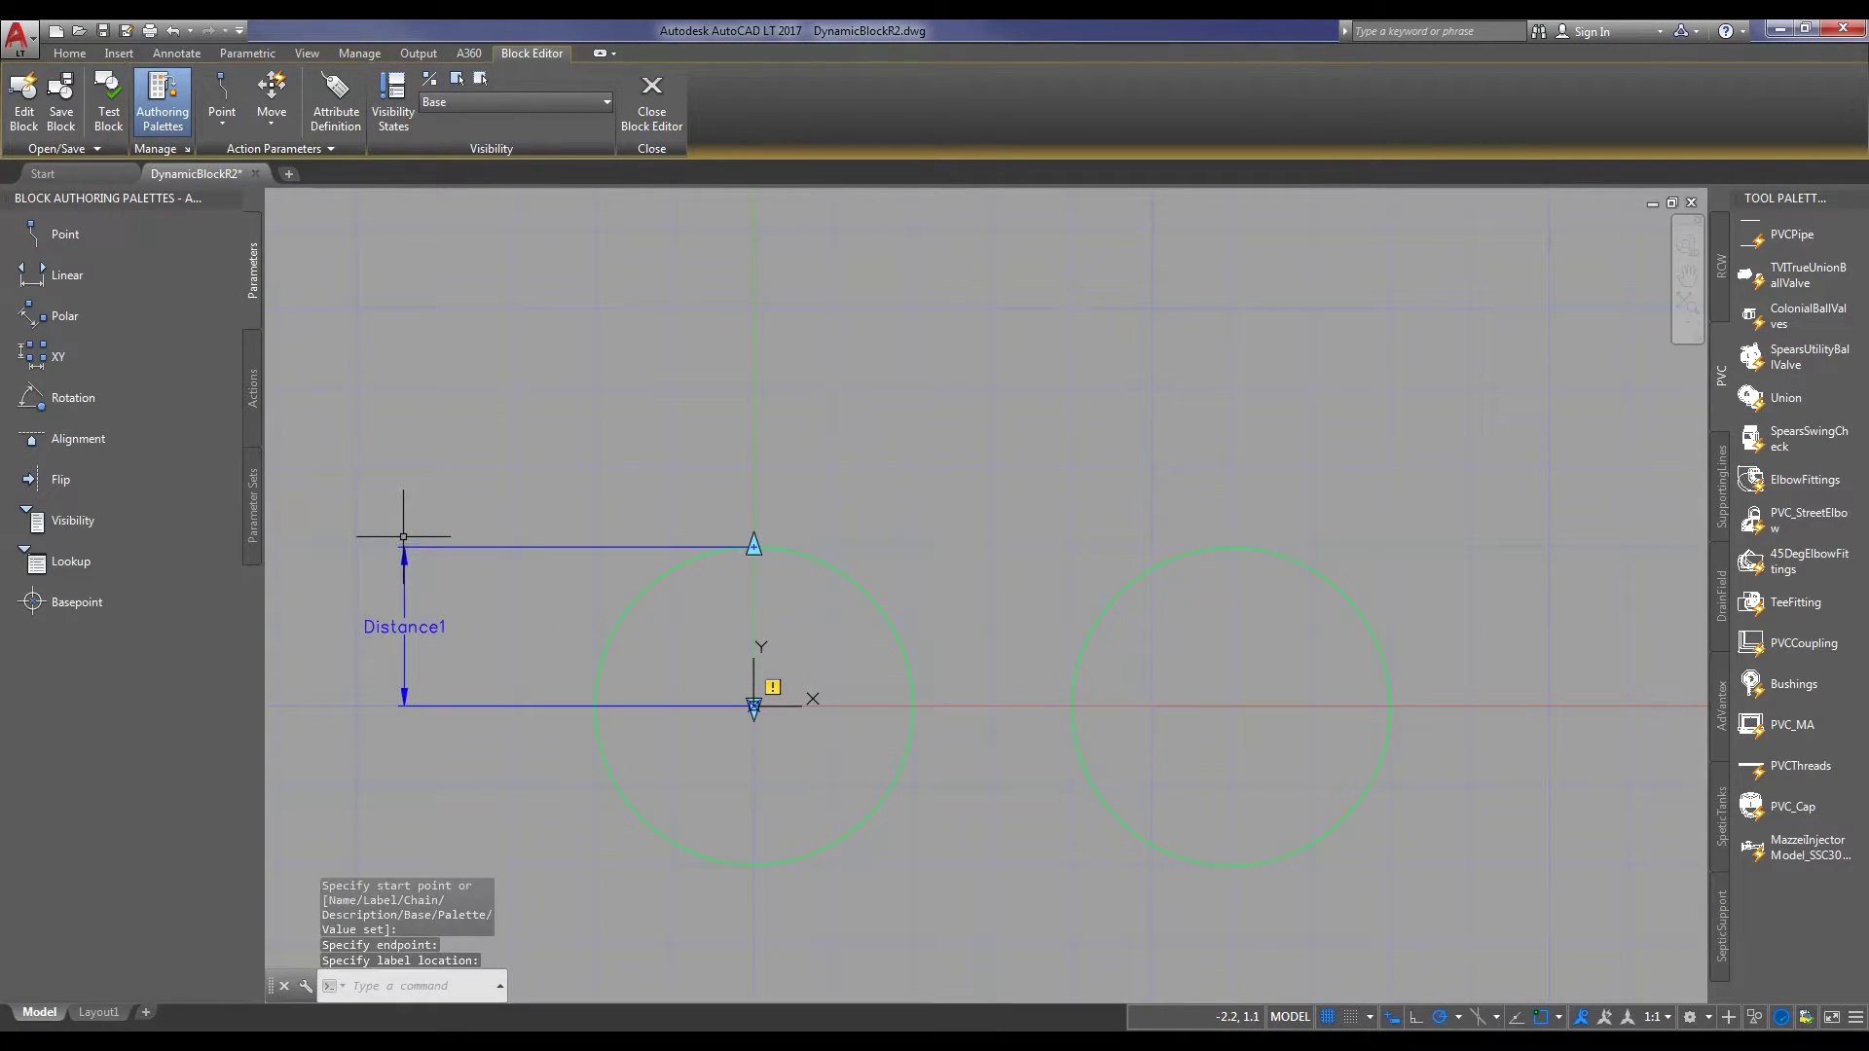
Add linear parameter Distance2 from the right circle's centre to its top, labelled right
left_click(66, 276)
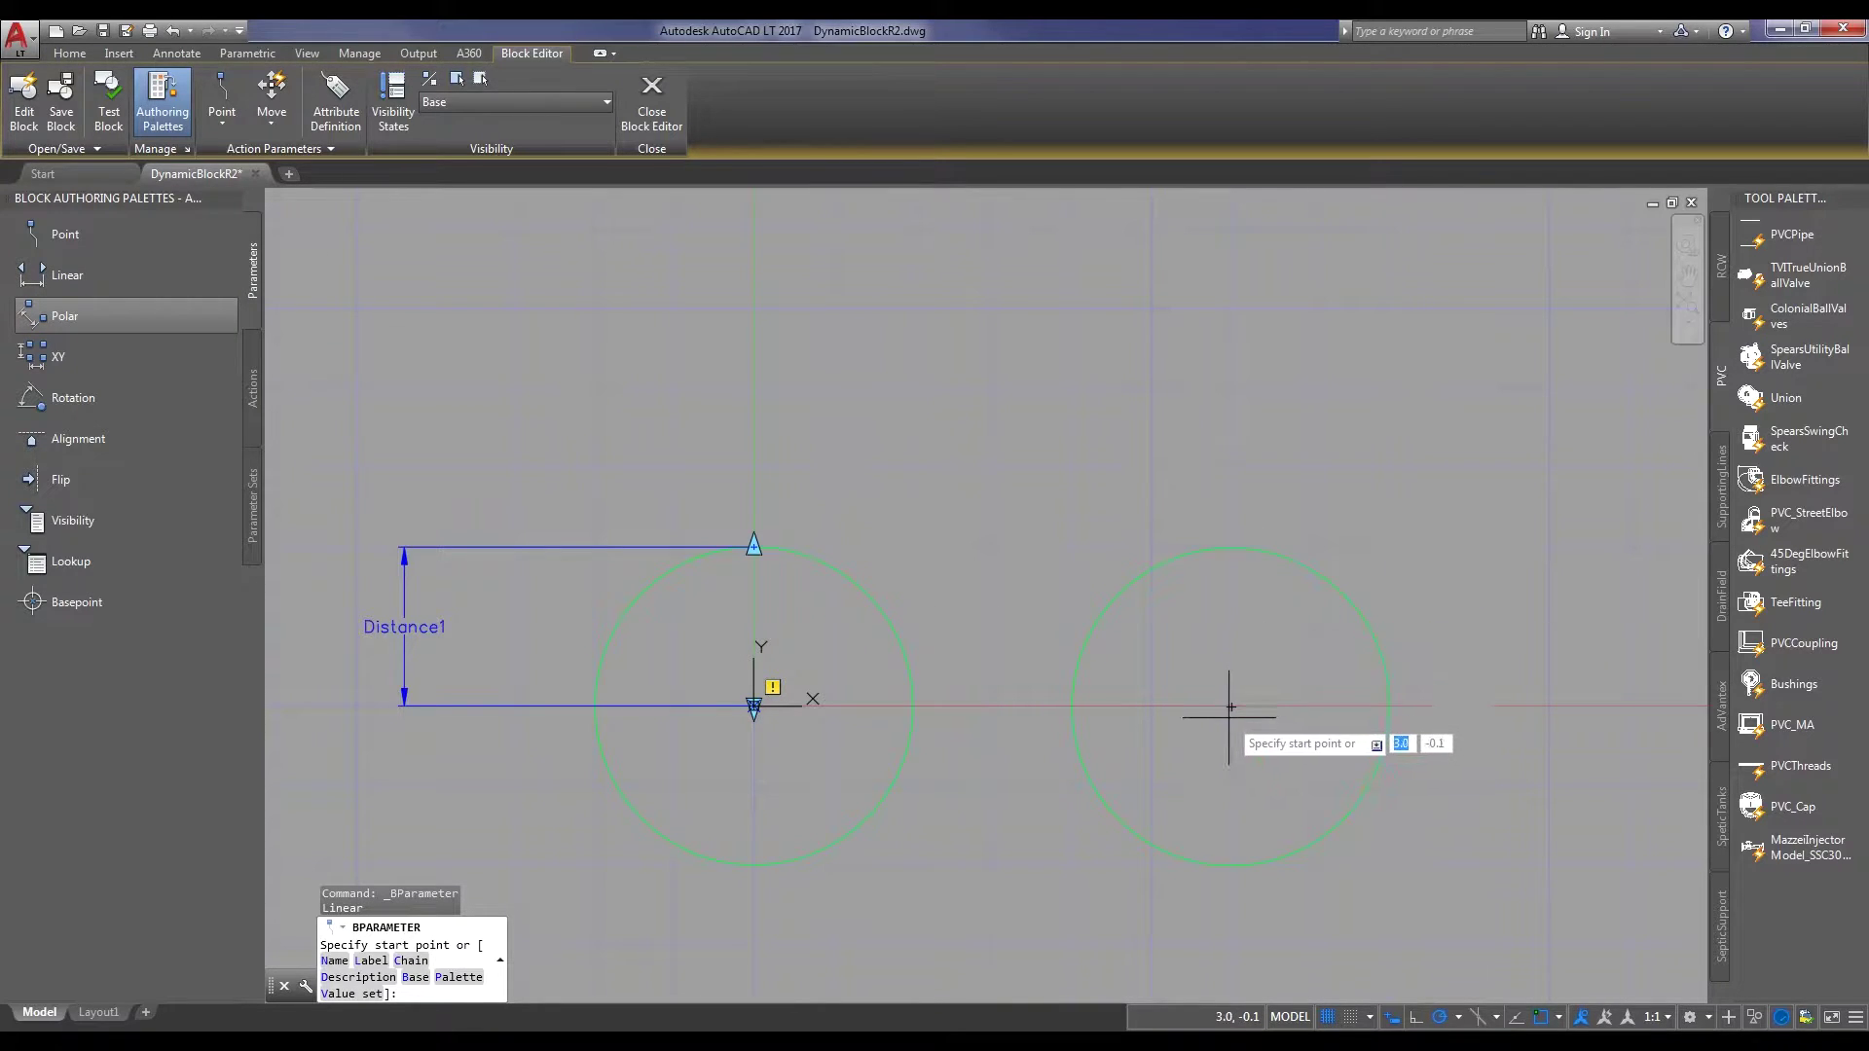
left_click(1231, 706)
left_click(1232, 547)
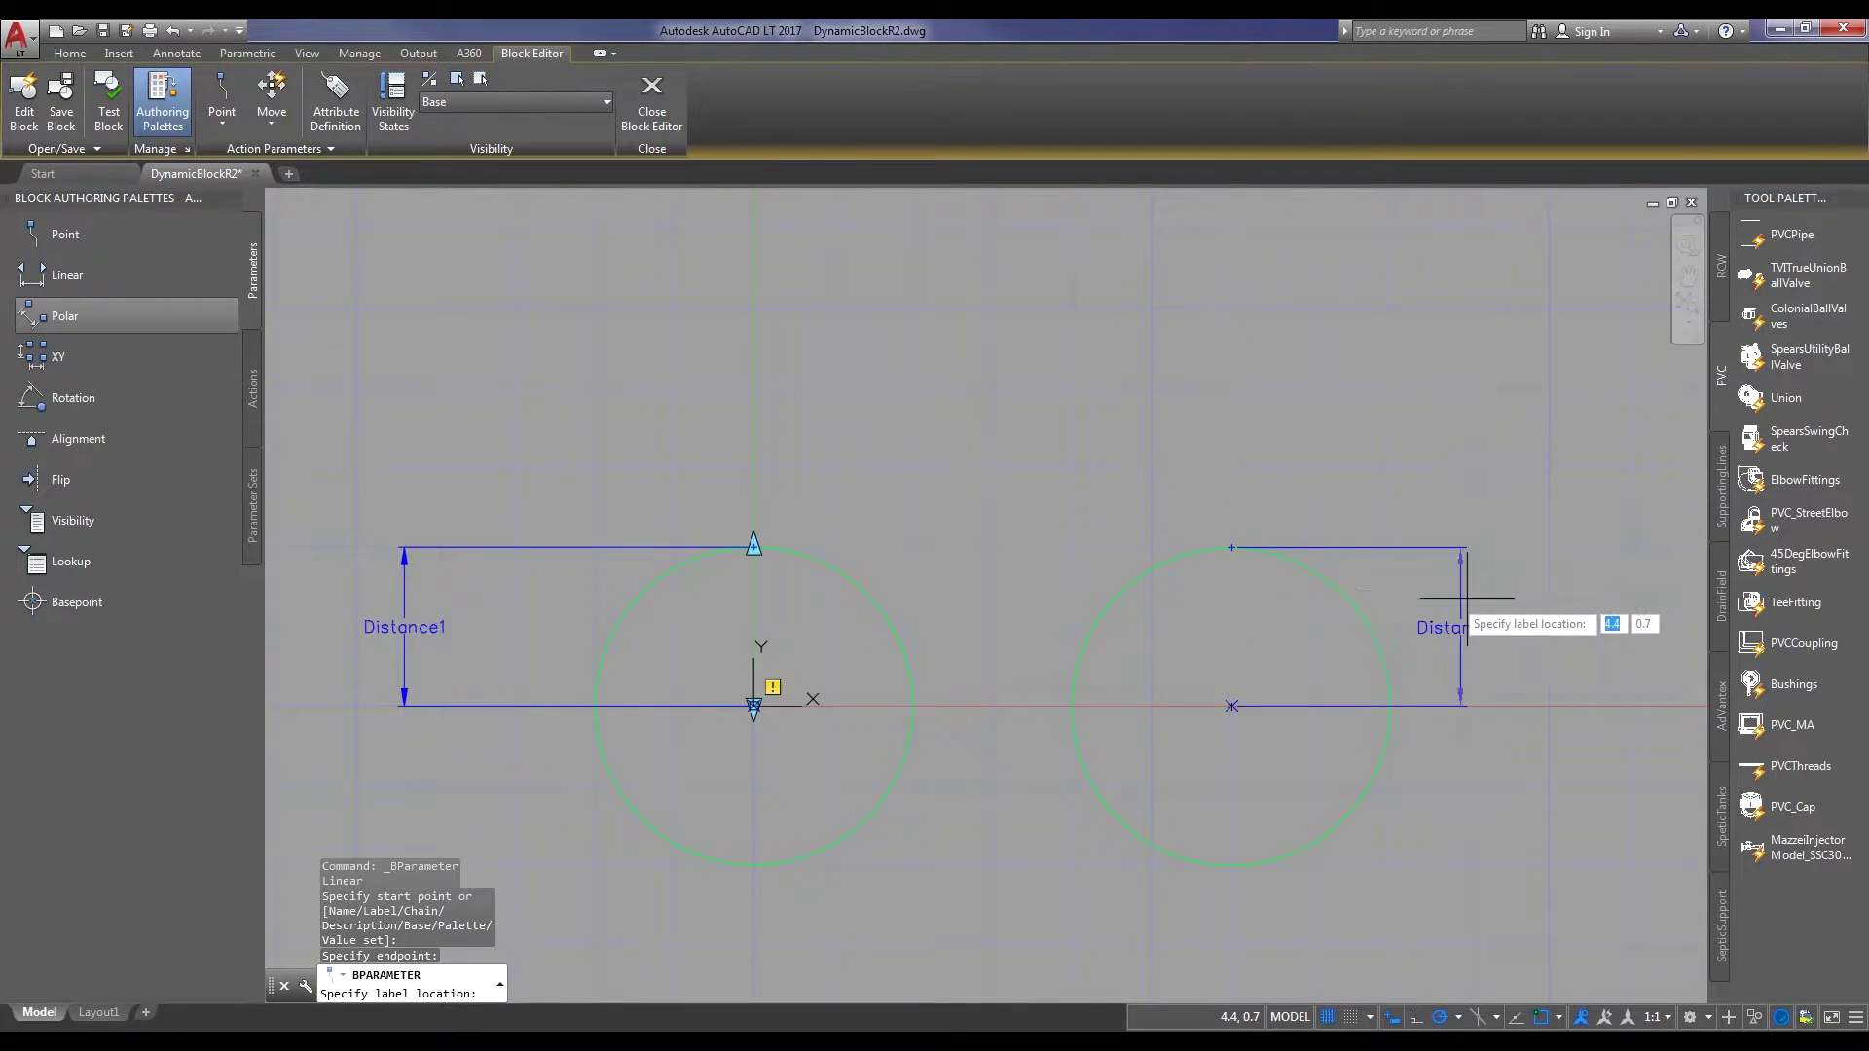
left_click(1560, 623)
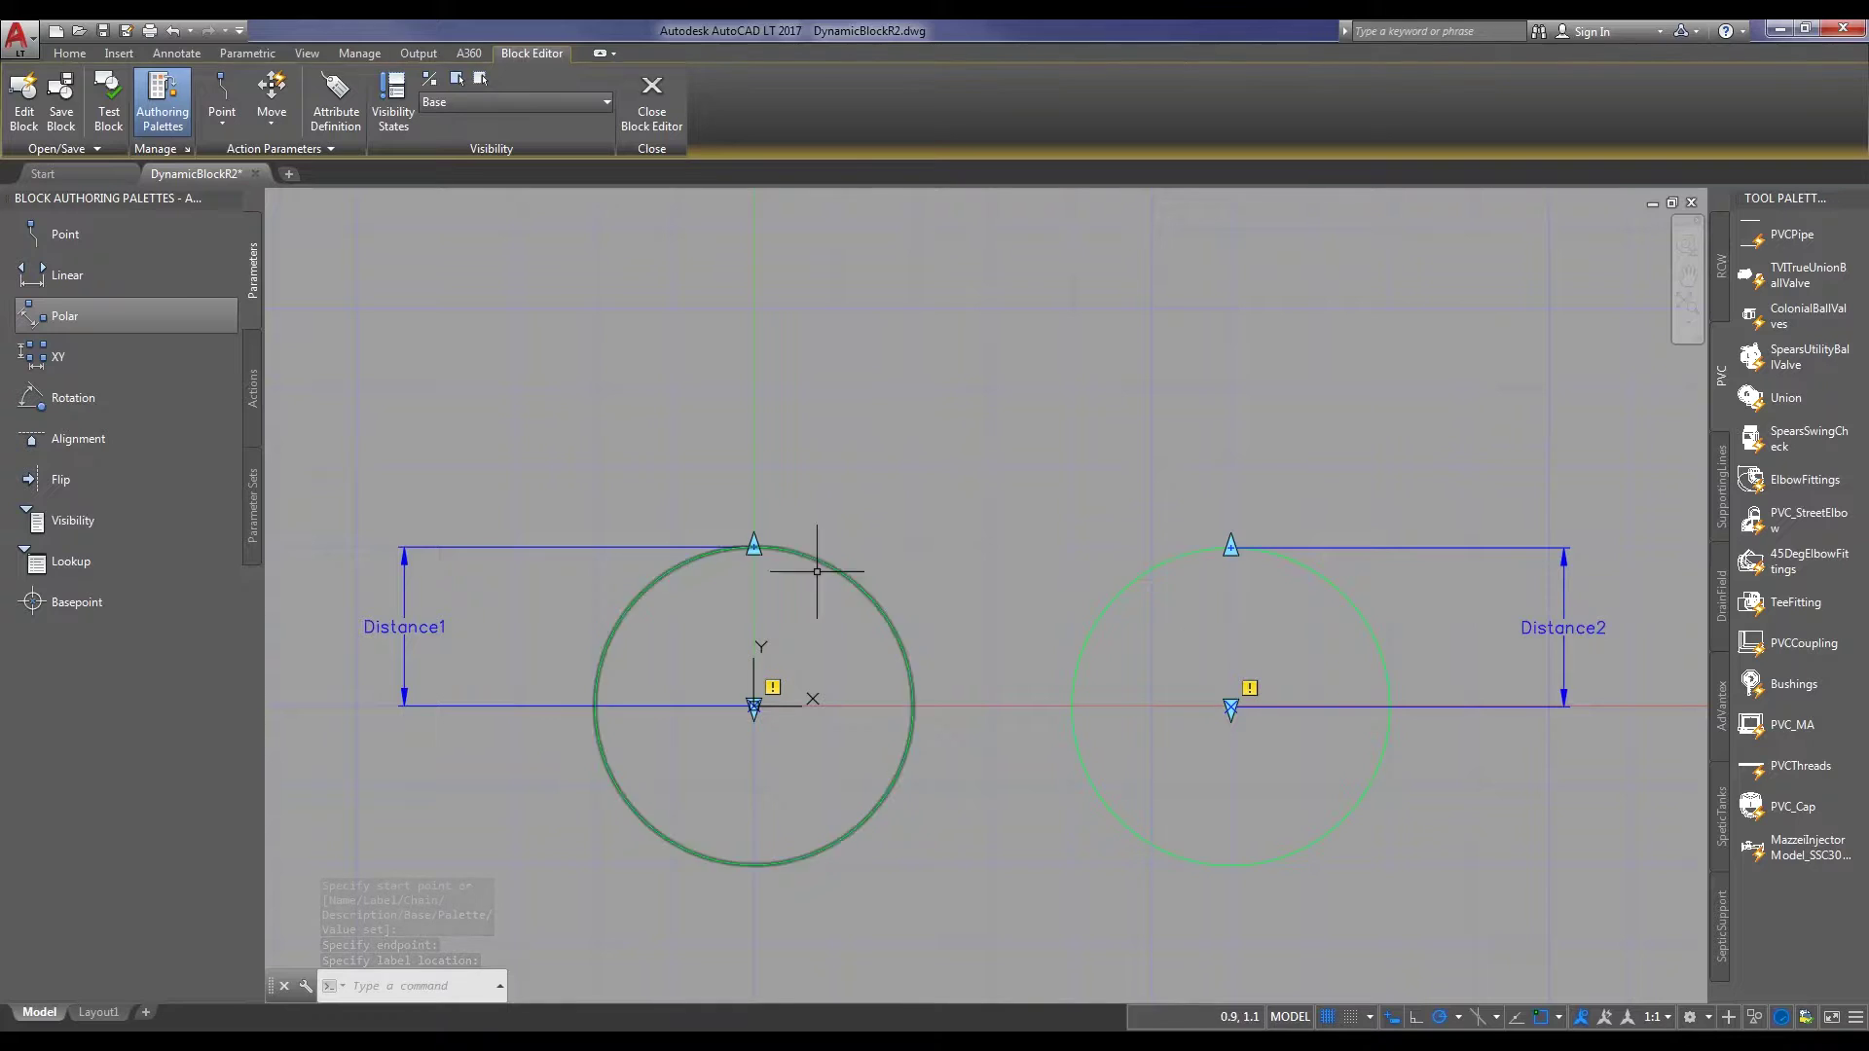
scroll(764, 555, "down", 4)
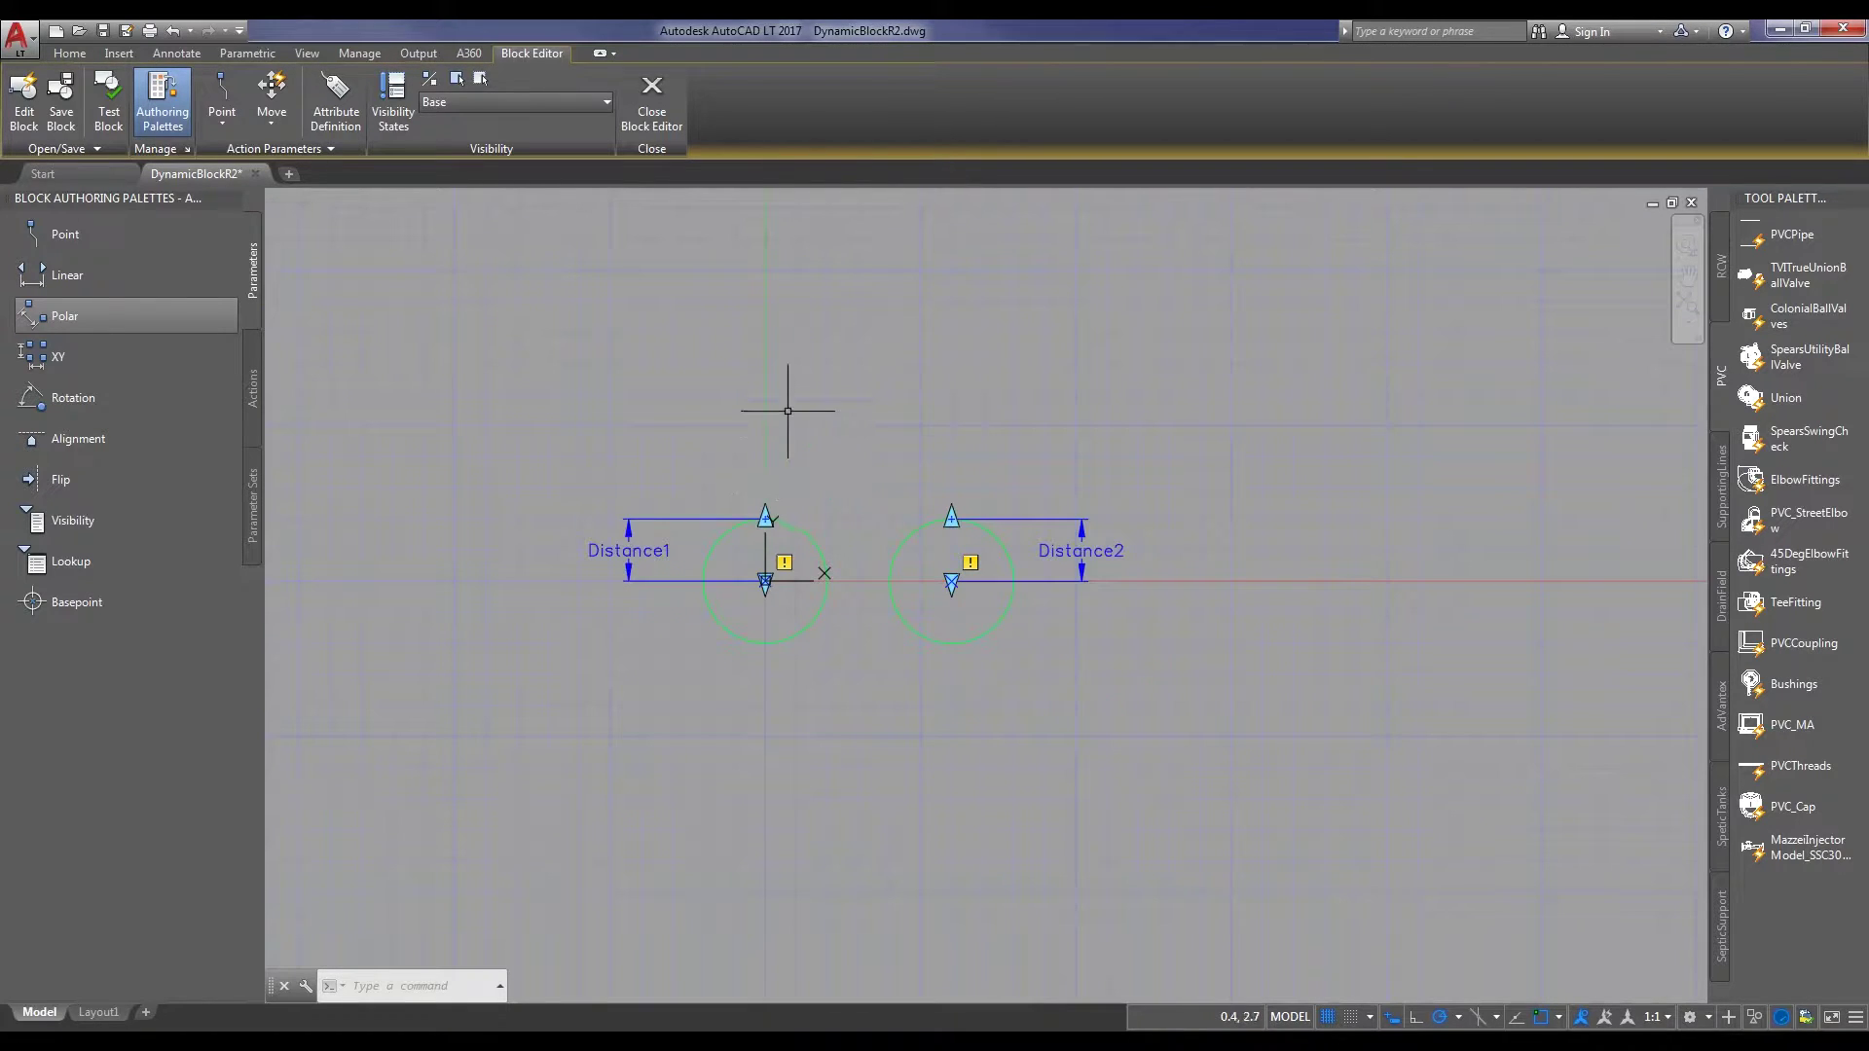
left_click(253, 346)
Add a Move action on Distance1 that moves the left circle
left_click(65, 234)
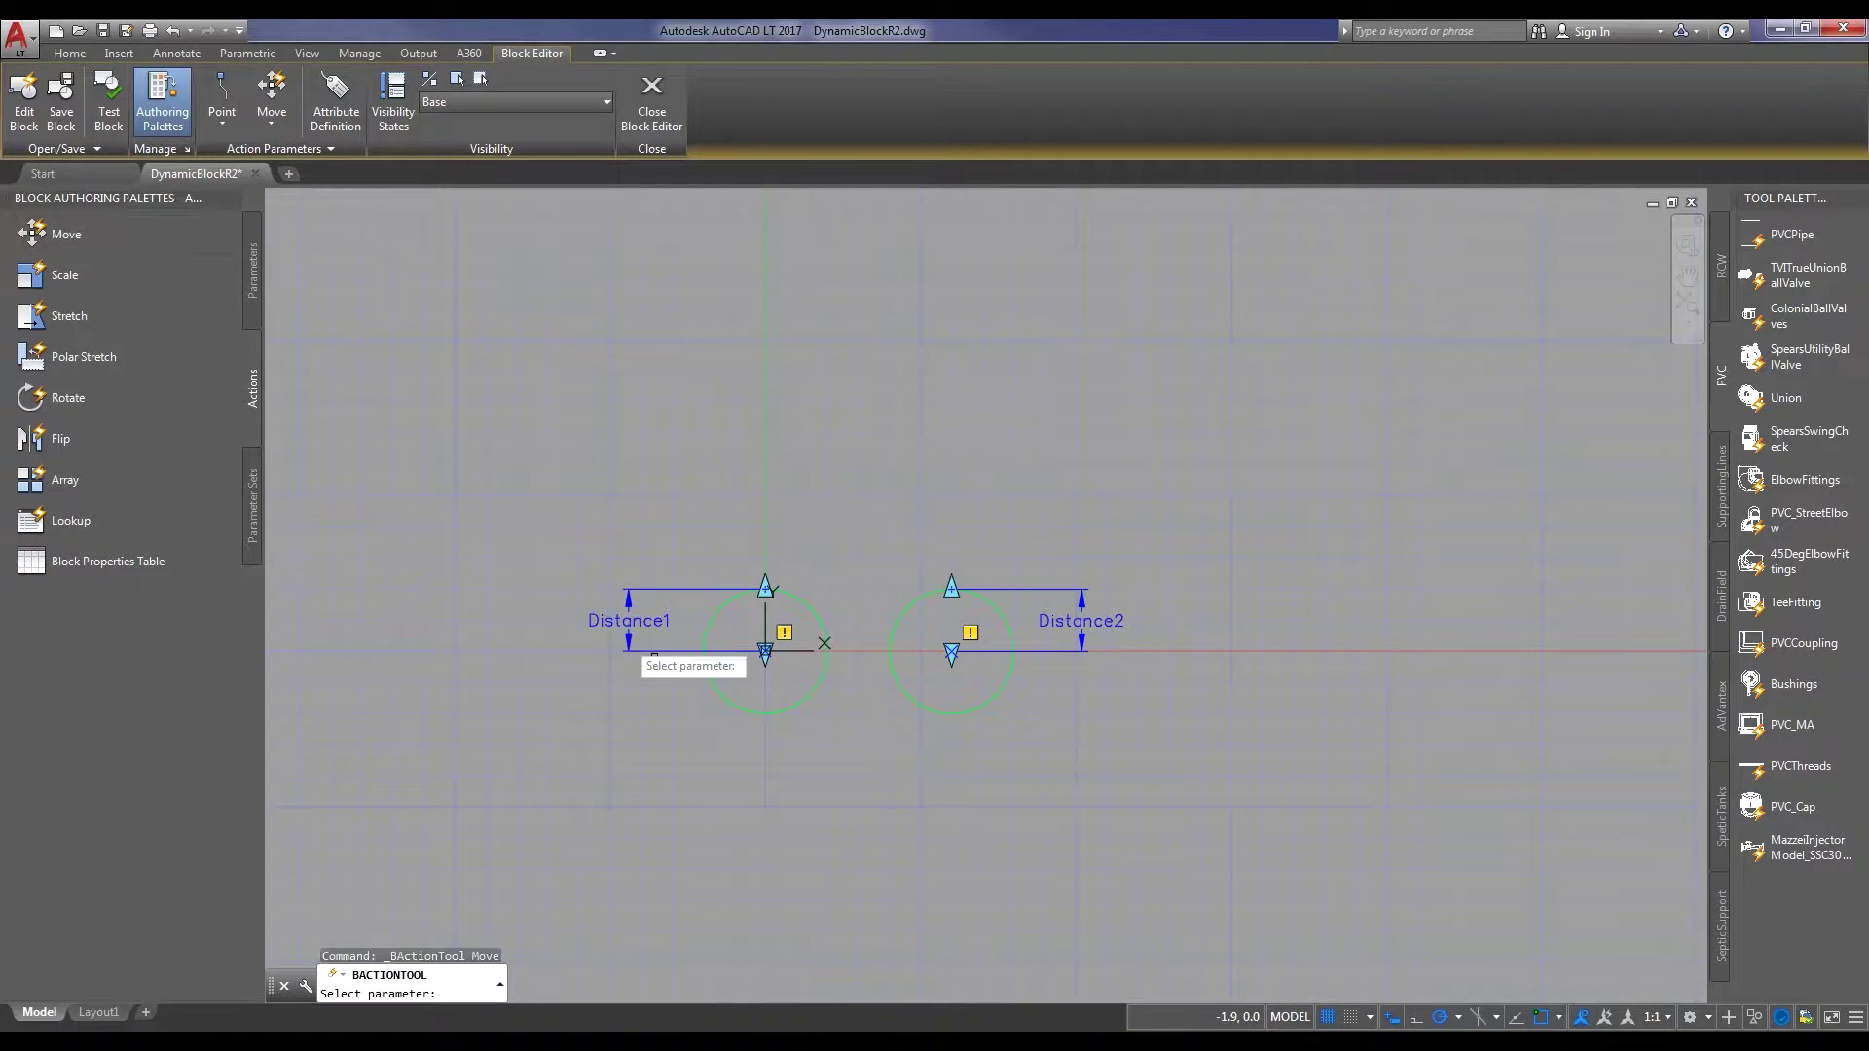
left_click(628, 601)
key("Return")
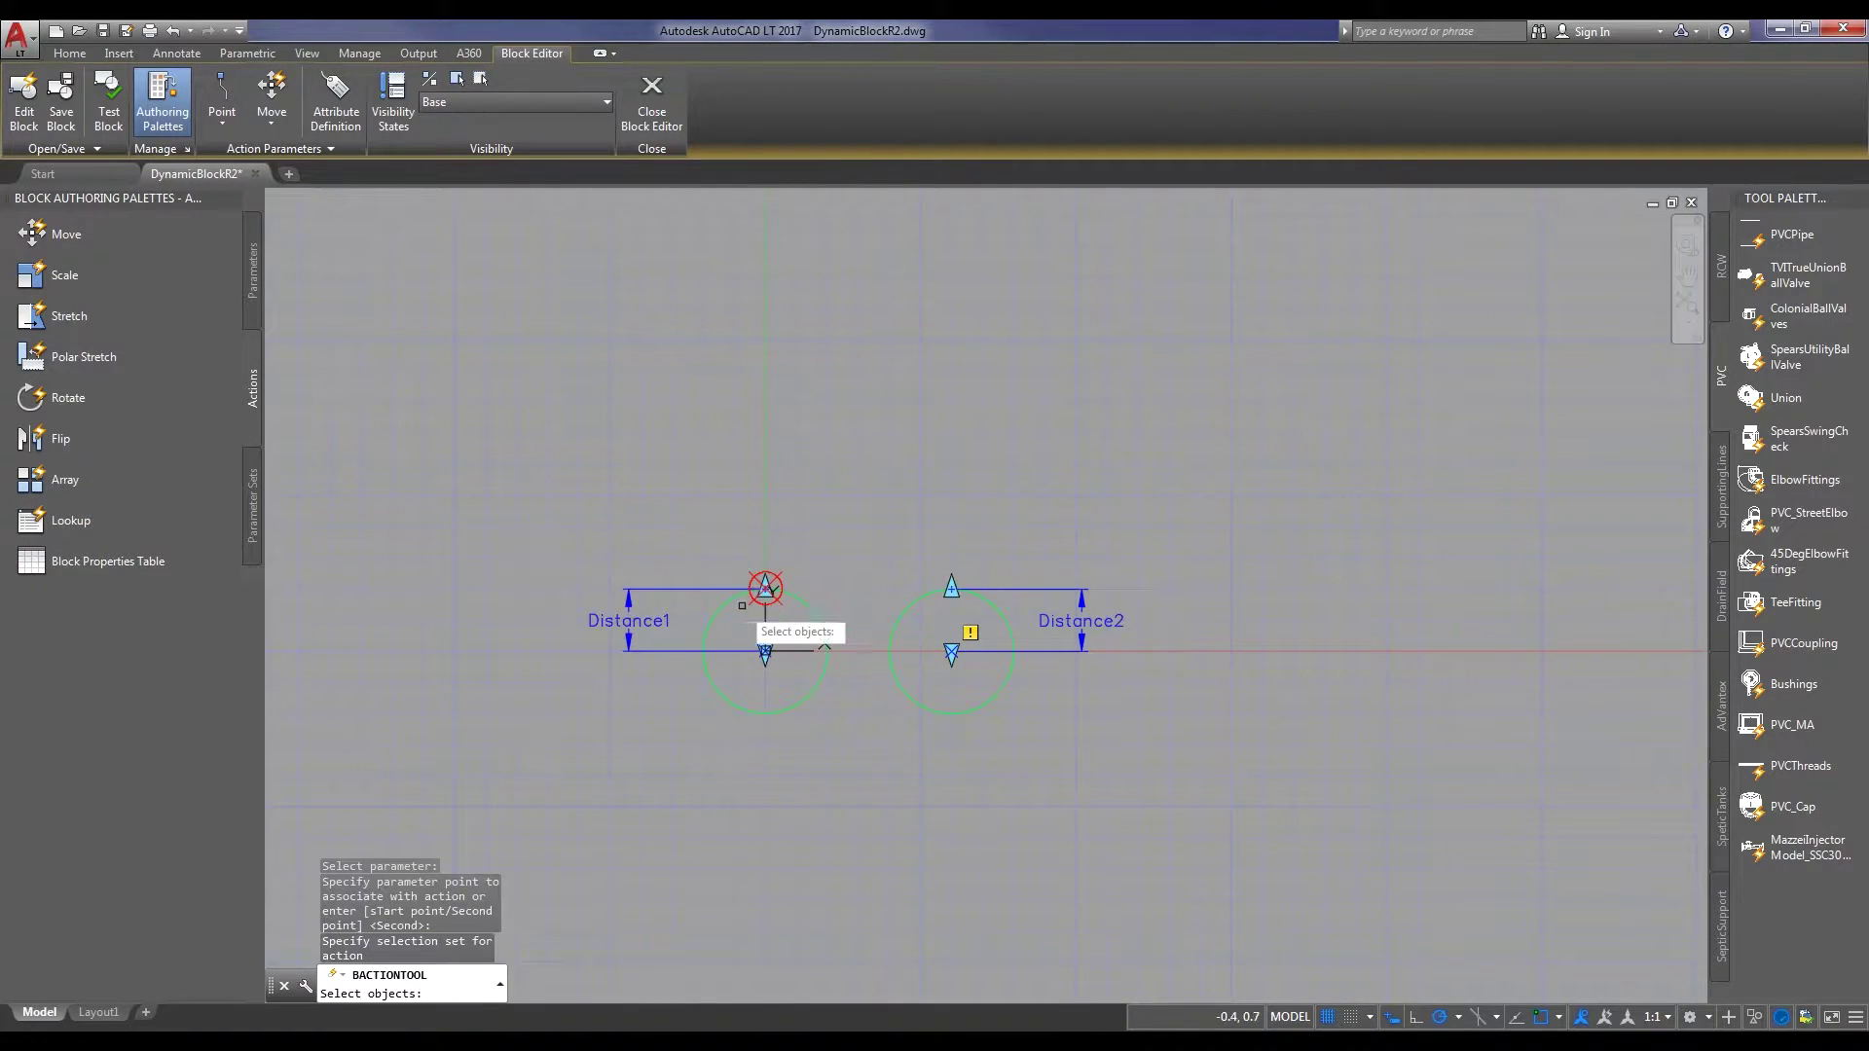
left_click(722, 605)
key("Return")
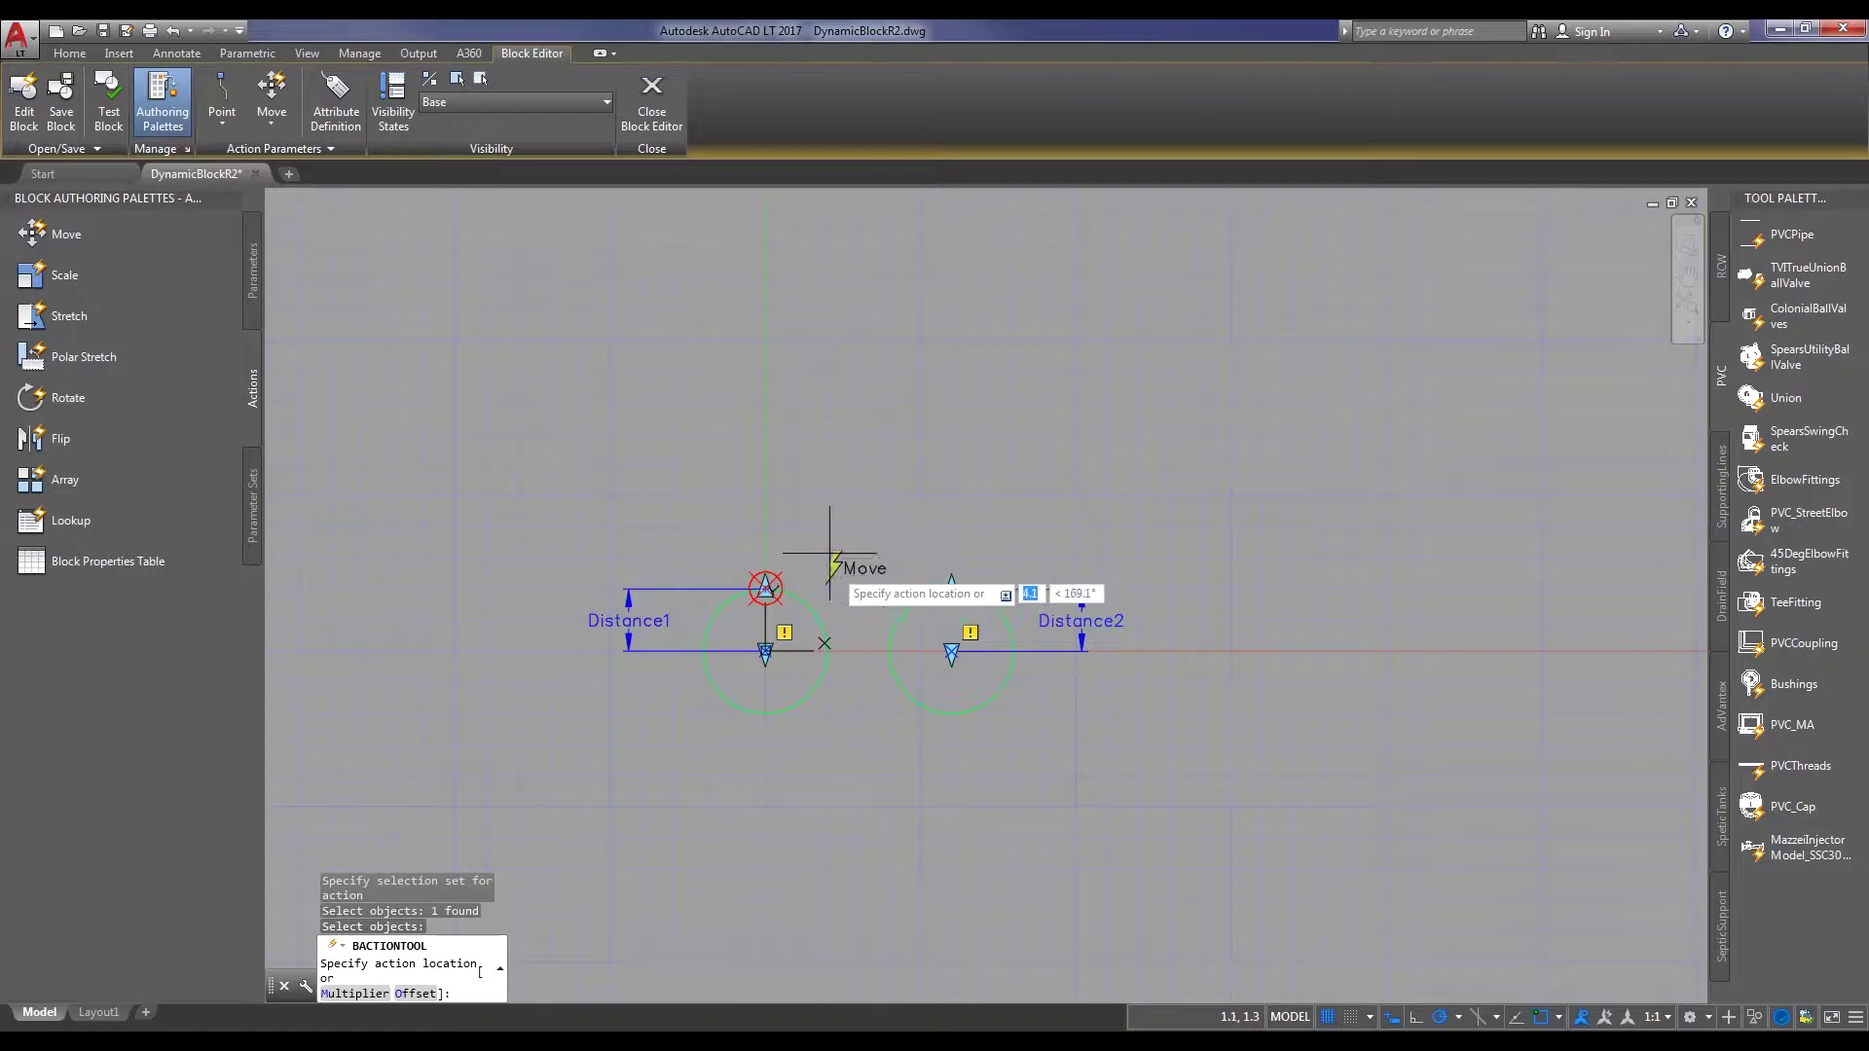
left_click(634, 574)
Add a Move1 action on Distance2's top point that moves the right circle
key("Return")
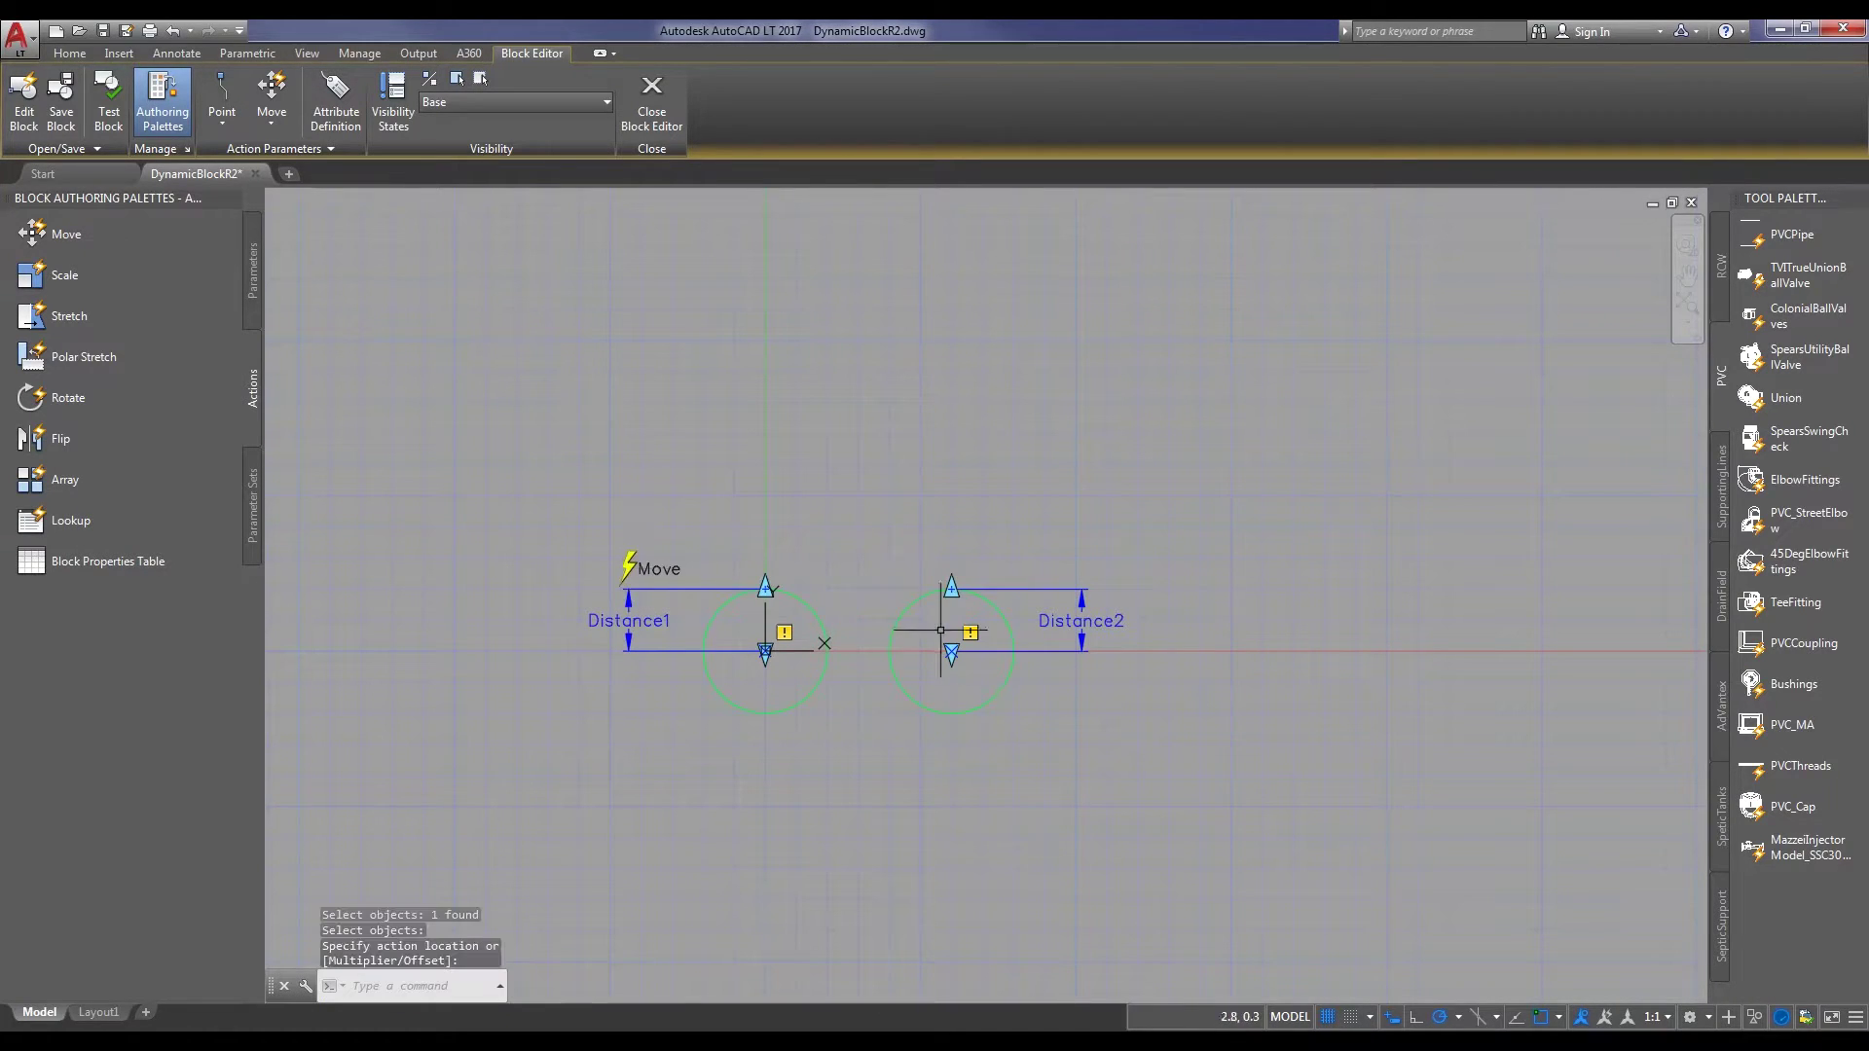
left_click(924, 605)
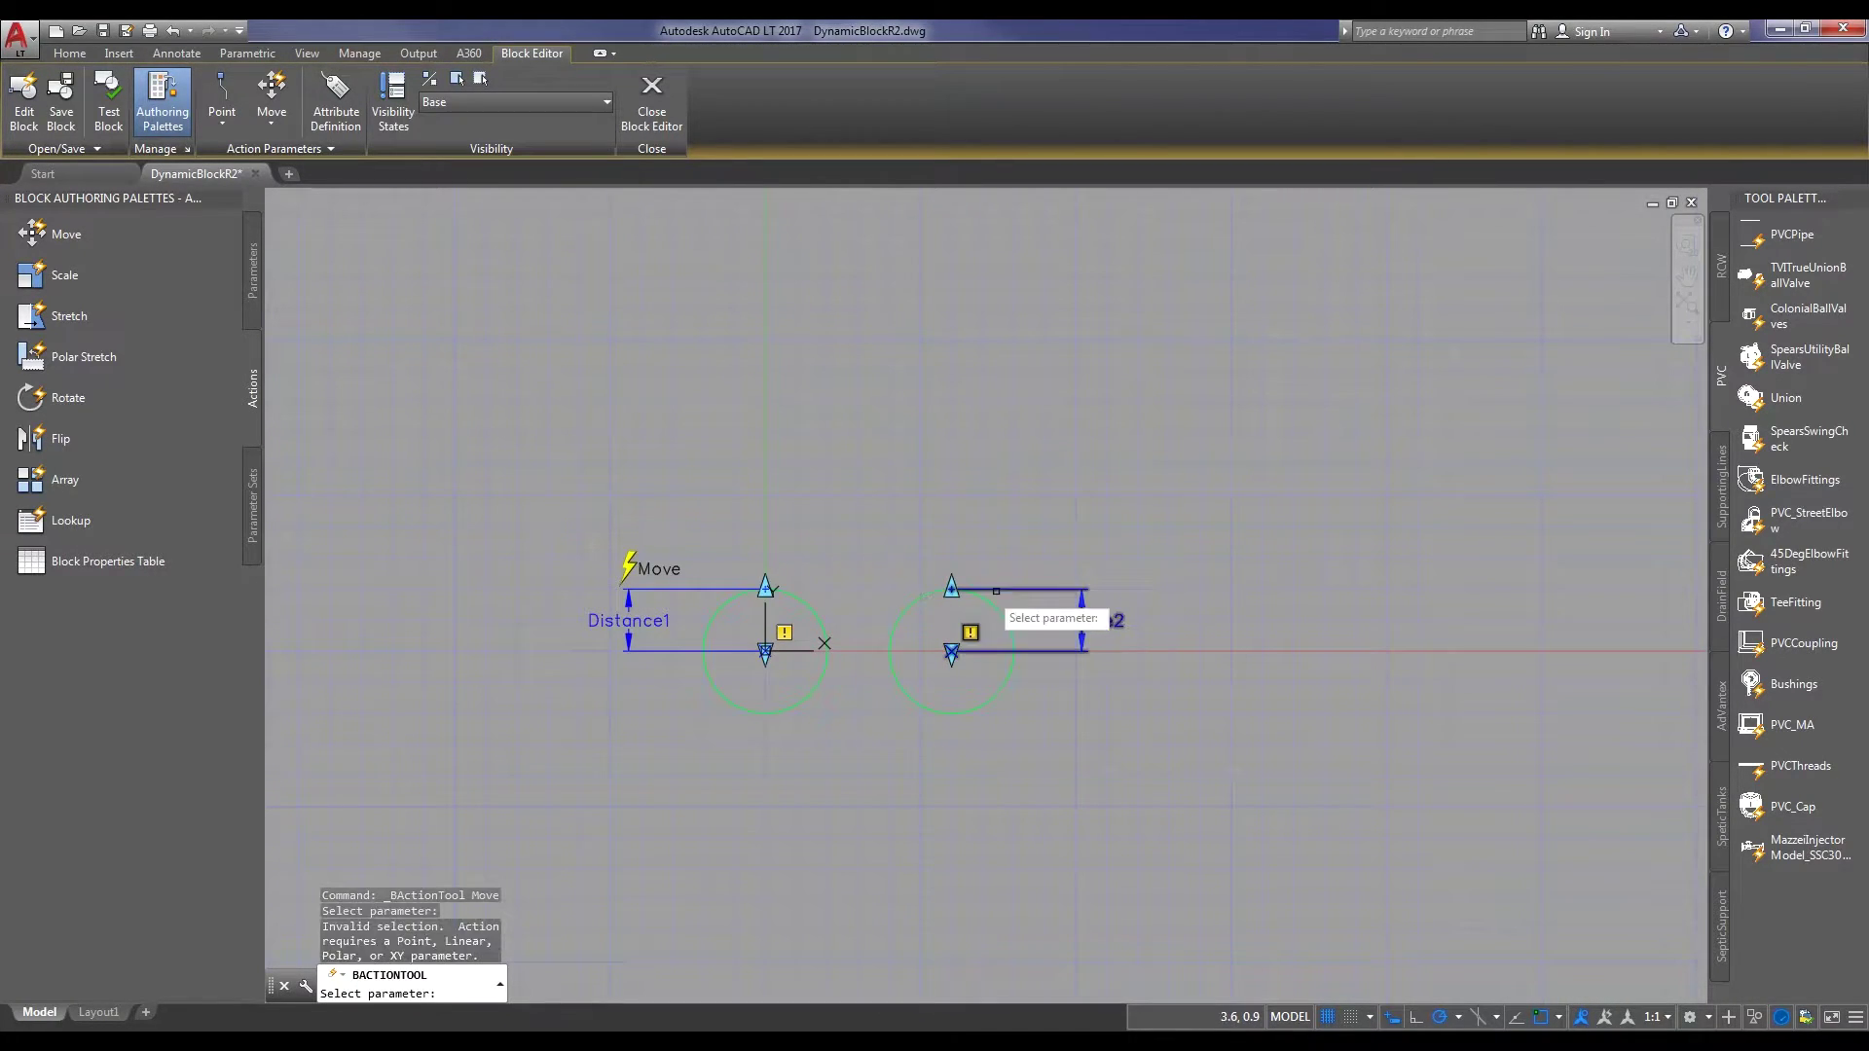
left_click(1012, 590)
left_click(978, 540)
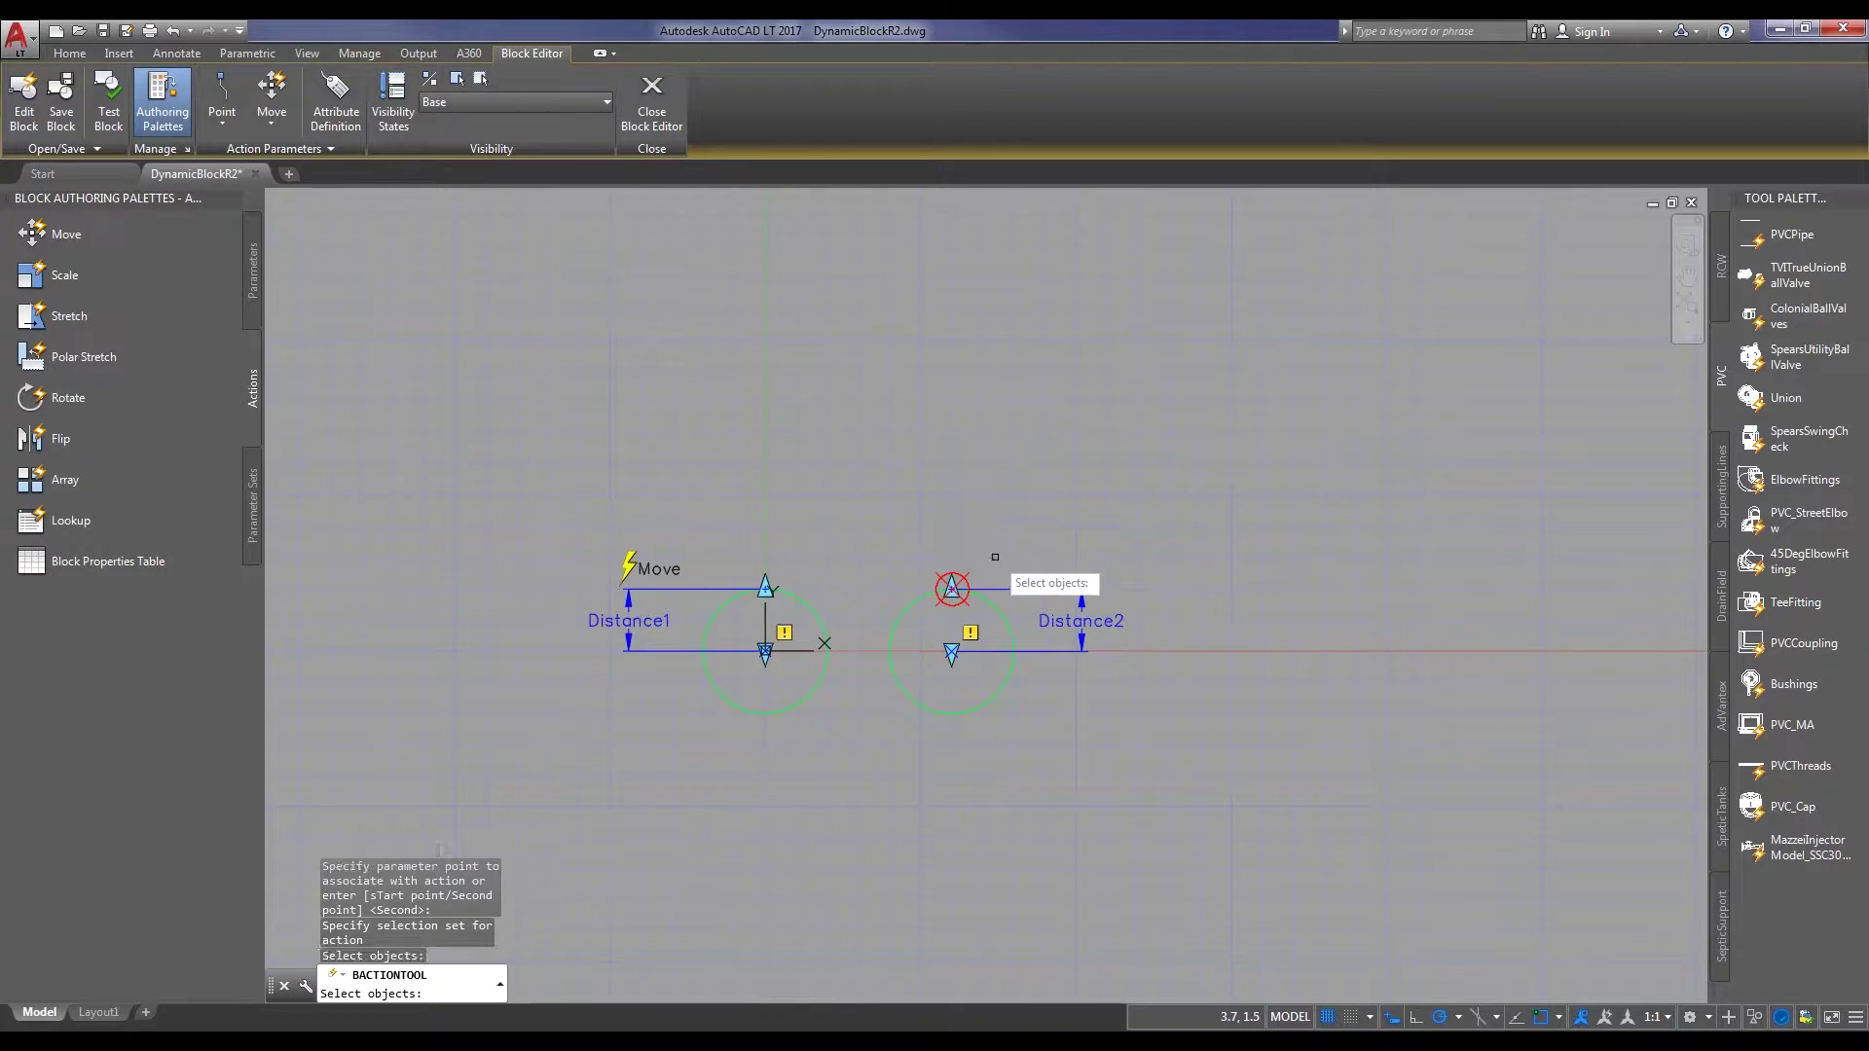
left_click(997, 607)
key("Return")
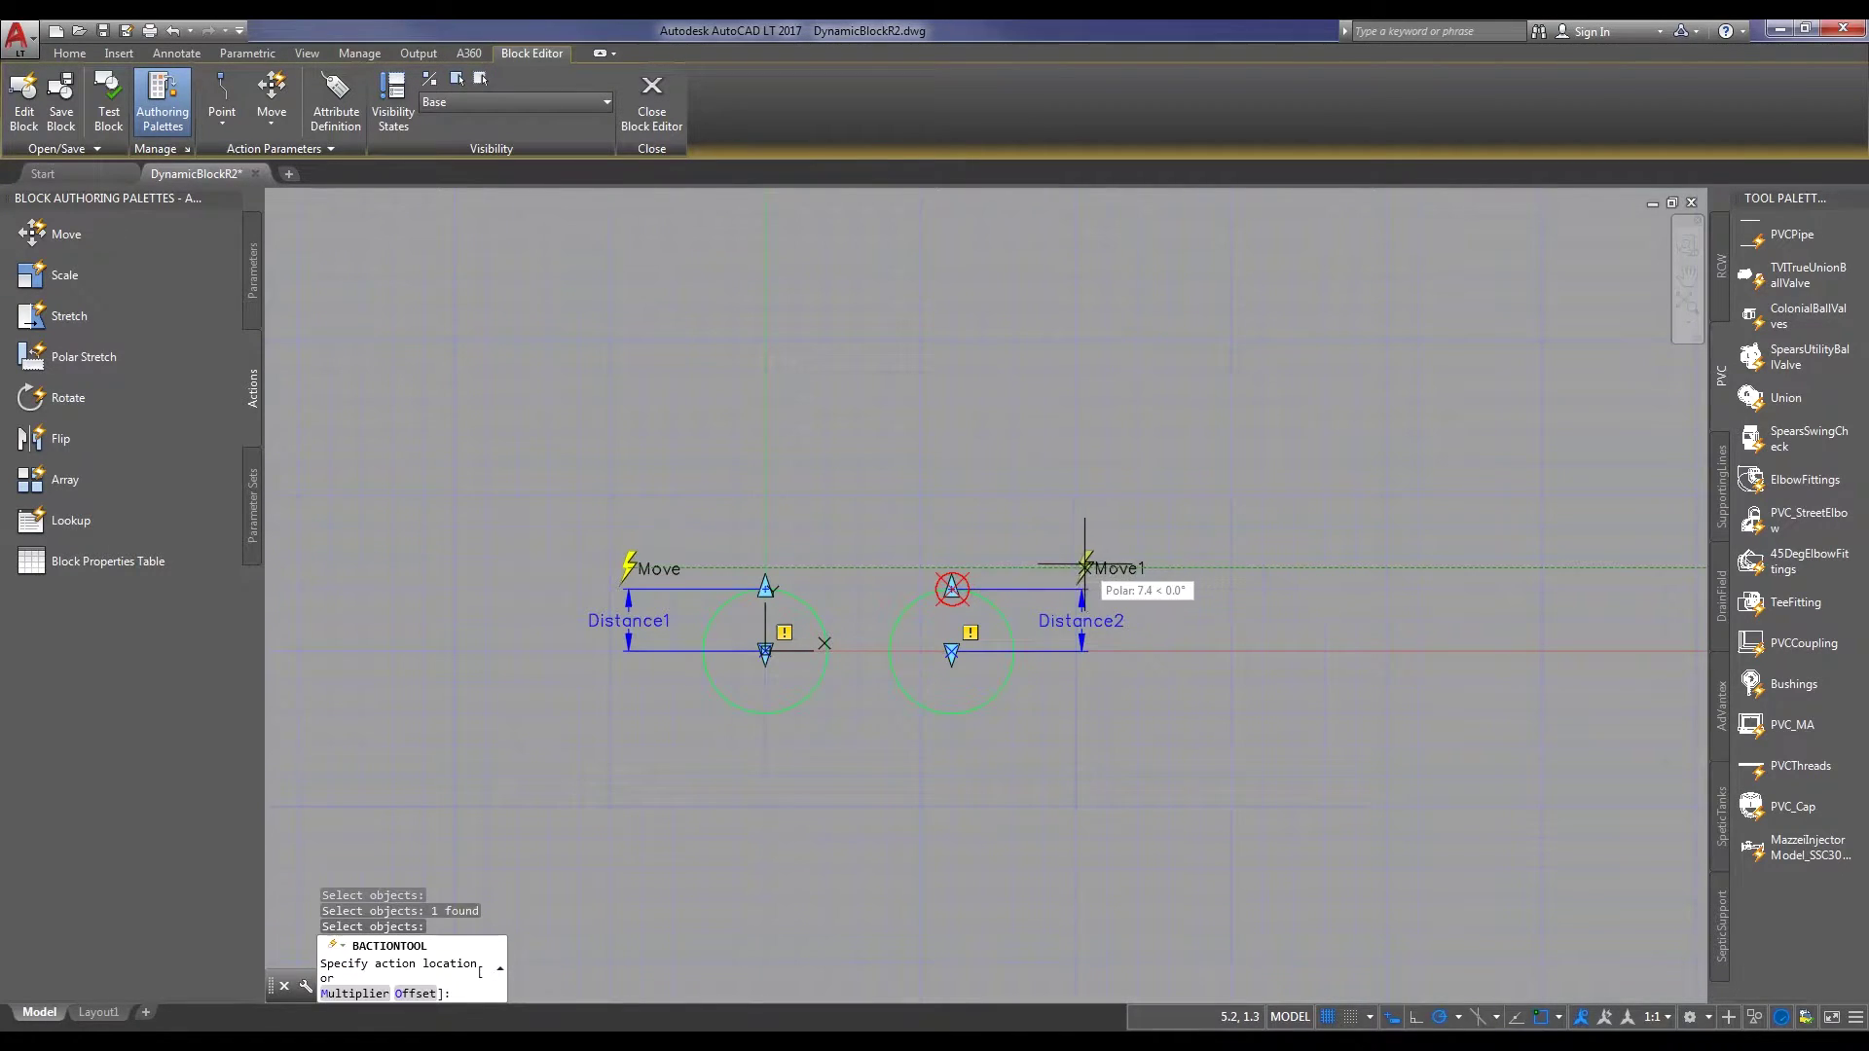
left_click(1080, 559)
Select the Distance1 parameter in the block
scroll(961, 597, "up", 2)
left_click(954, 557)
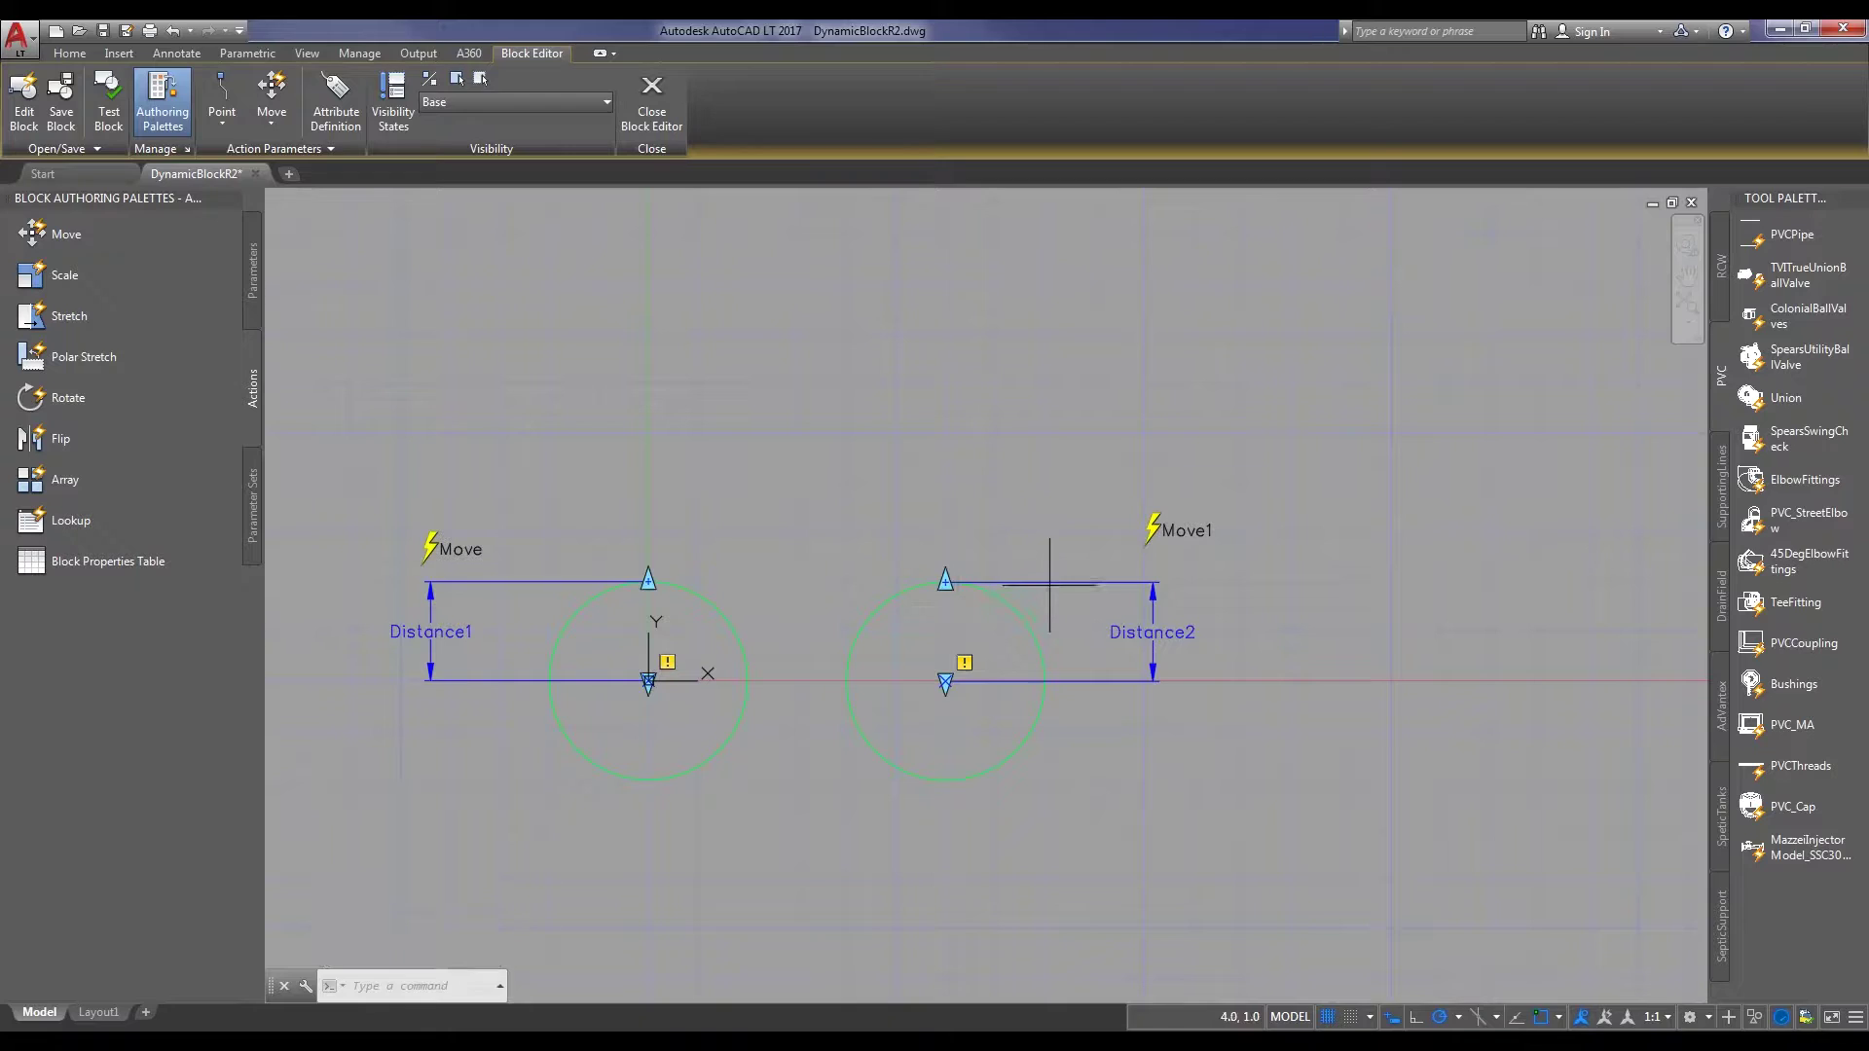
left_click(949, 550)
left_click(559, 587)
left_click(542, 500)
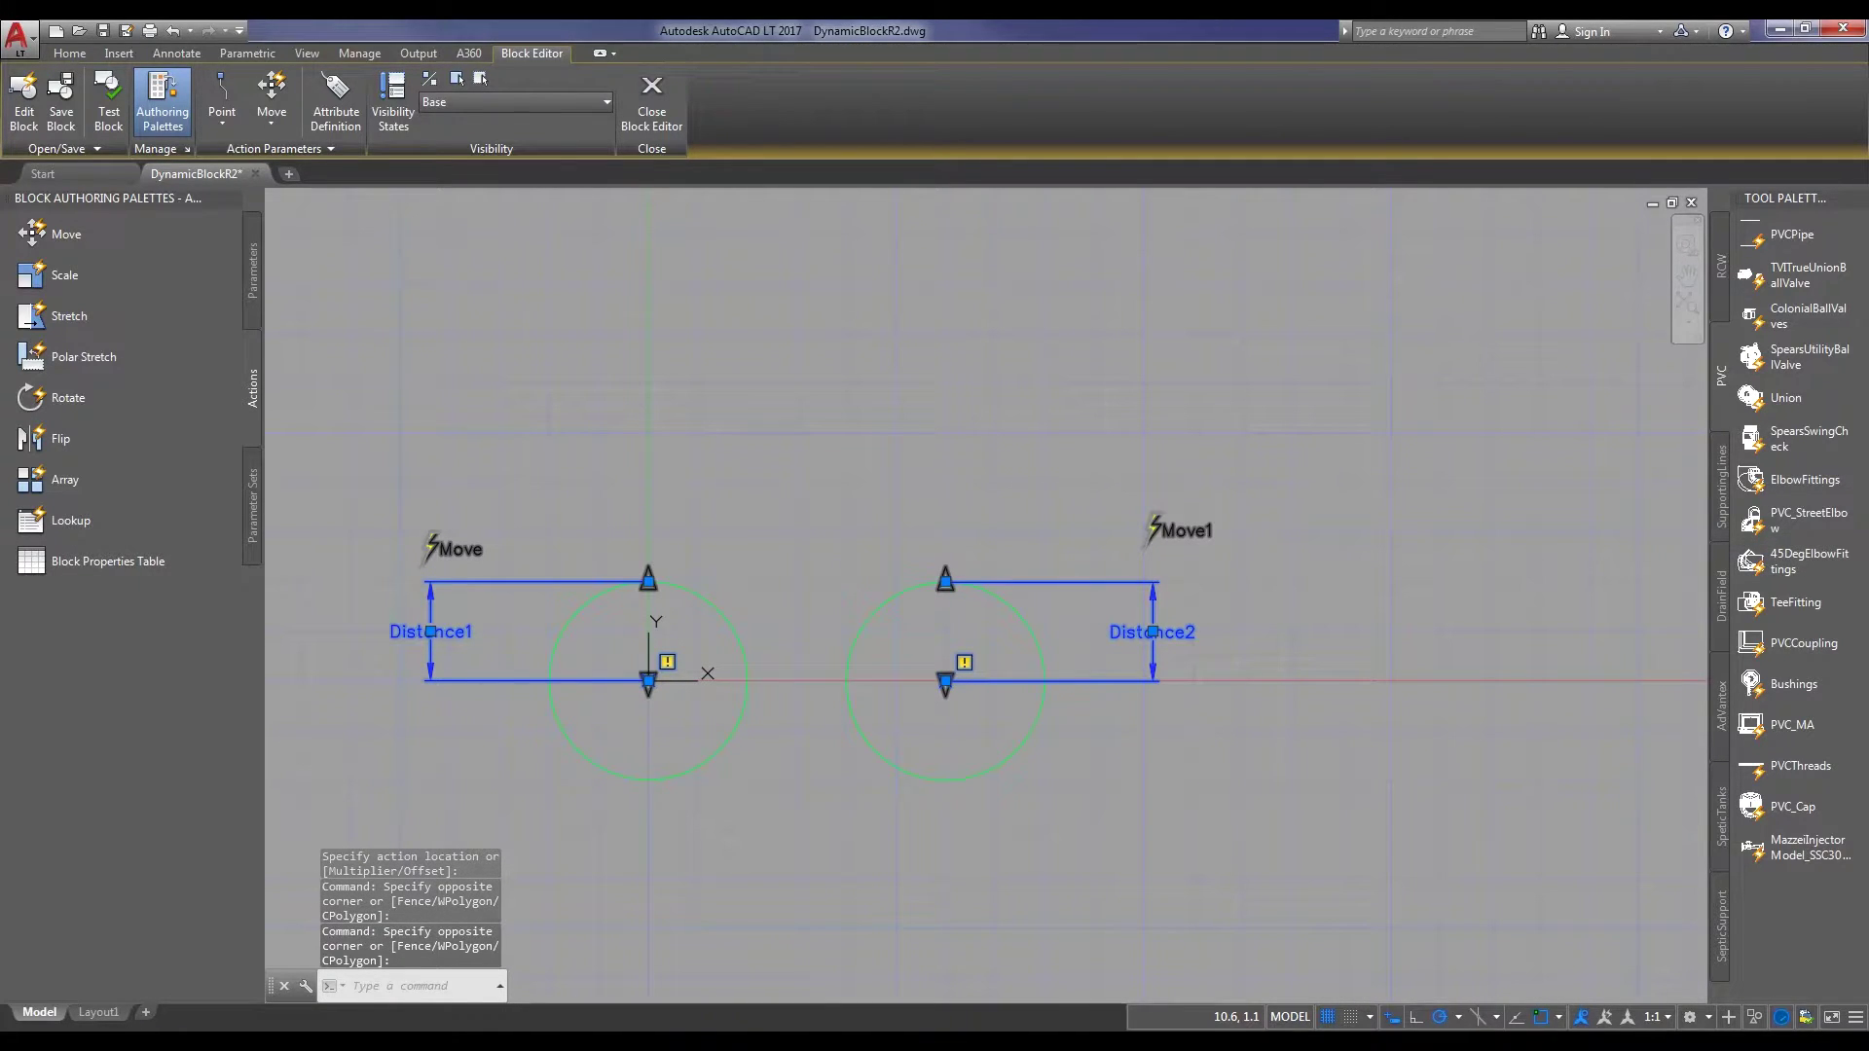
key("Escape")
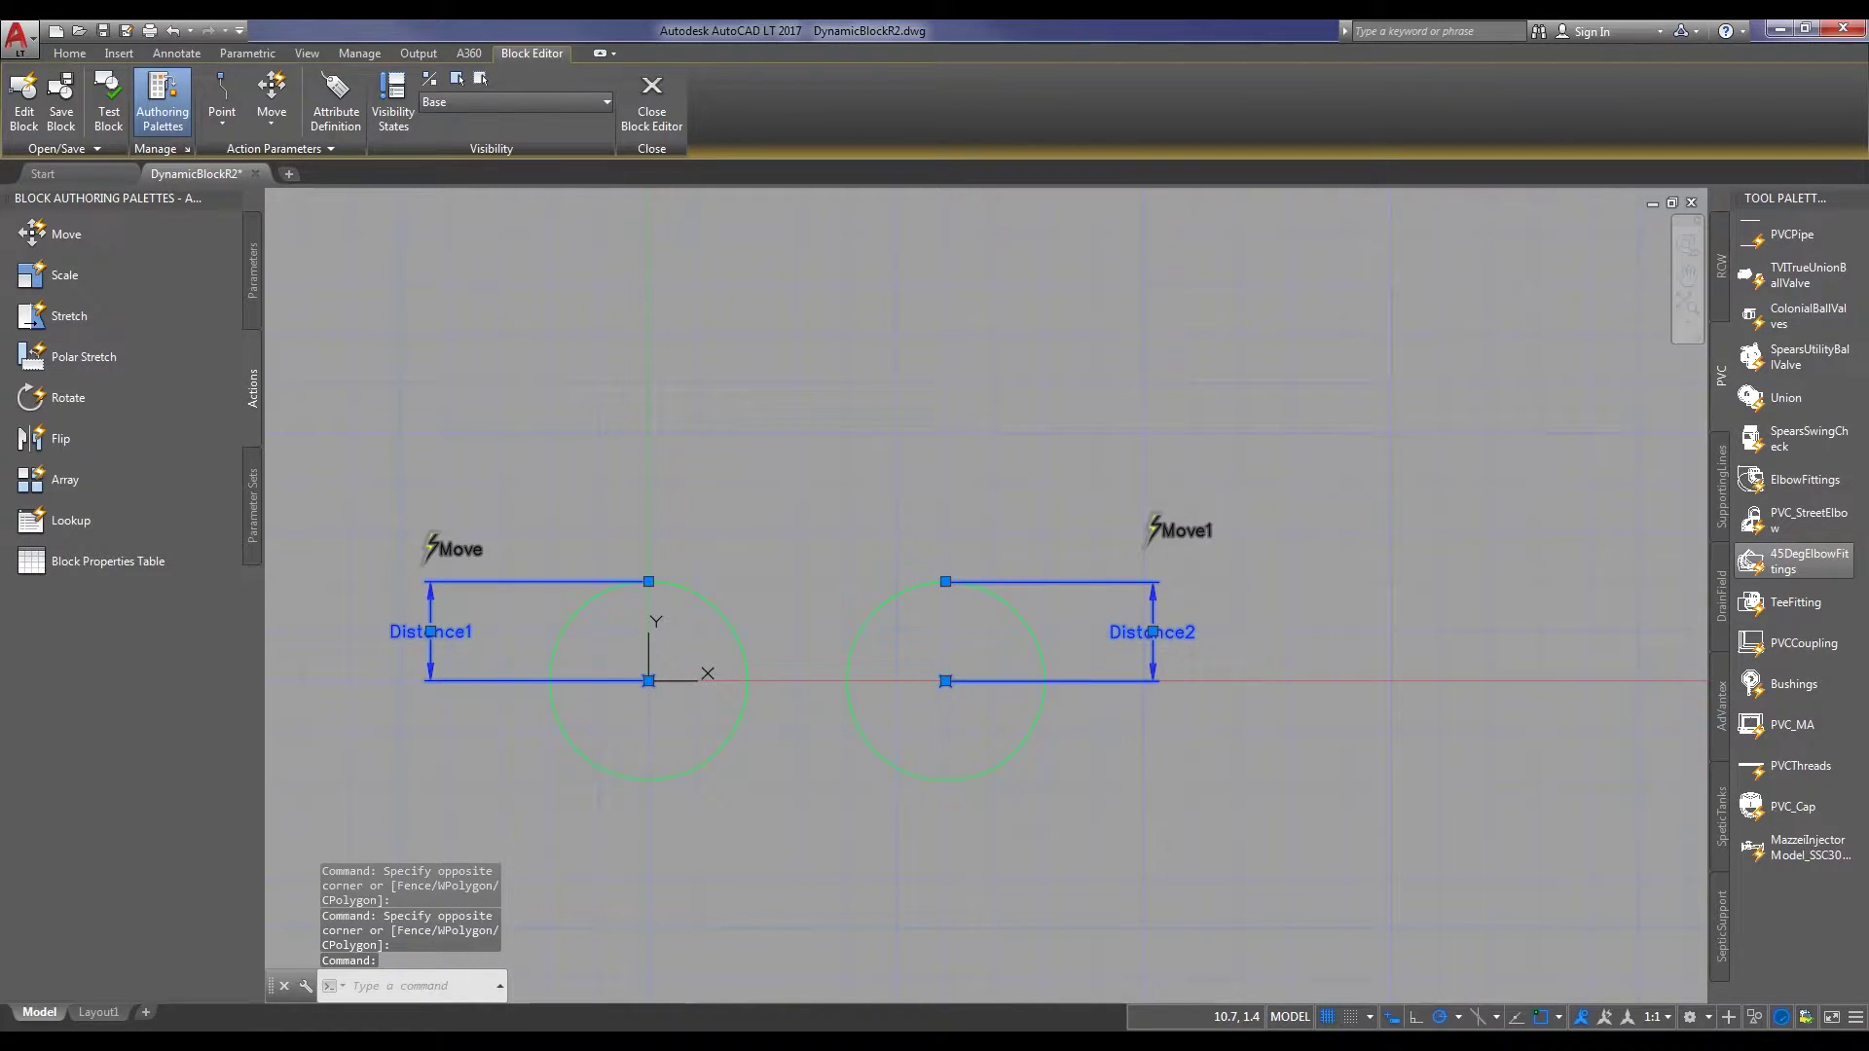
key("Escape")
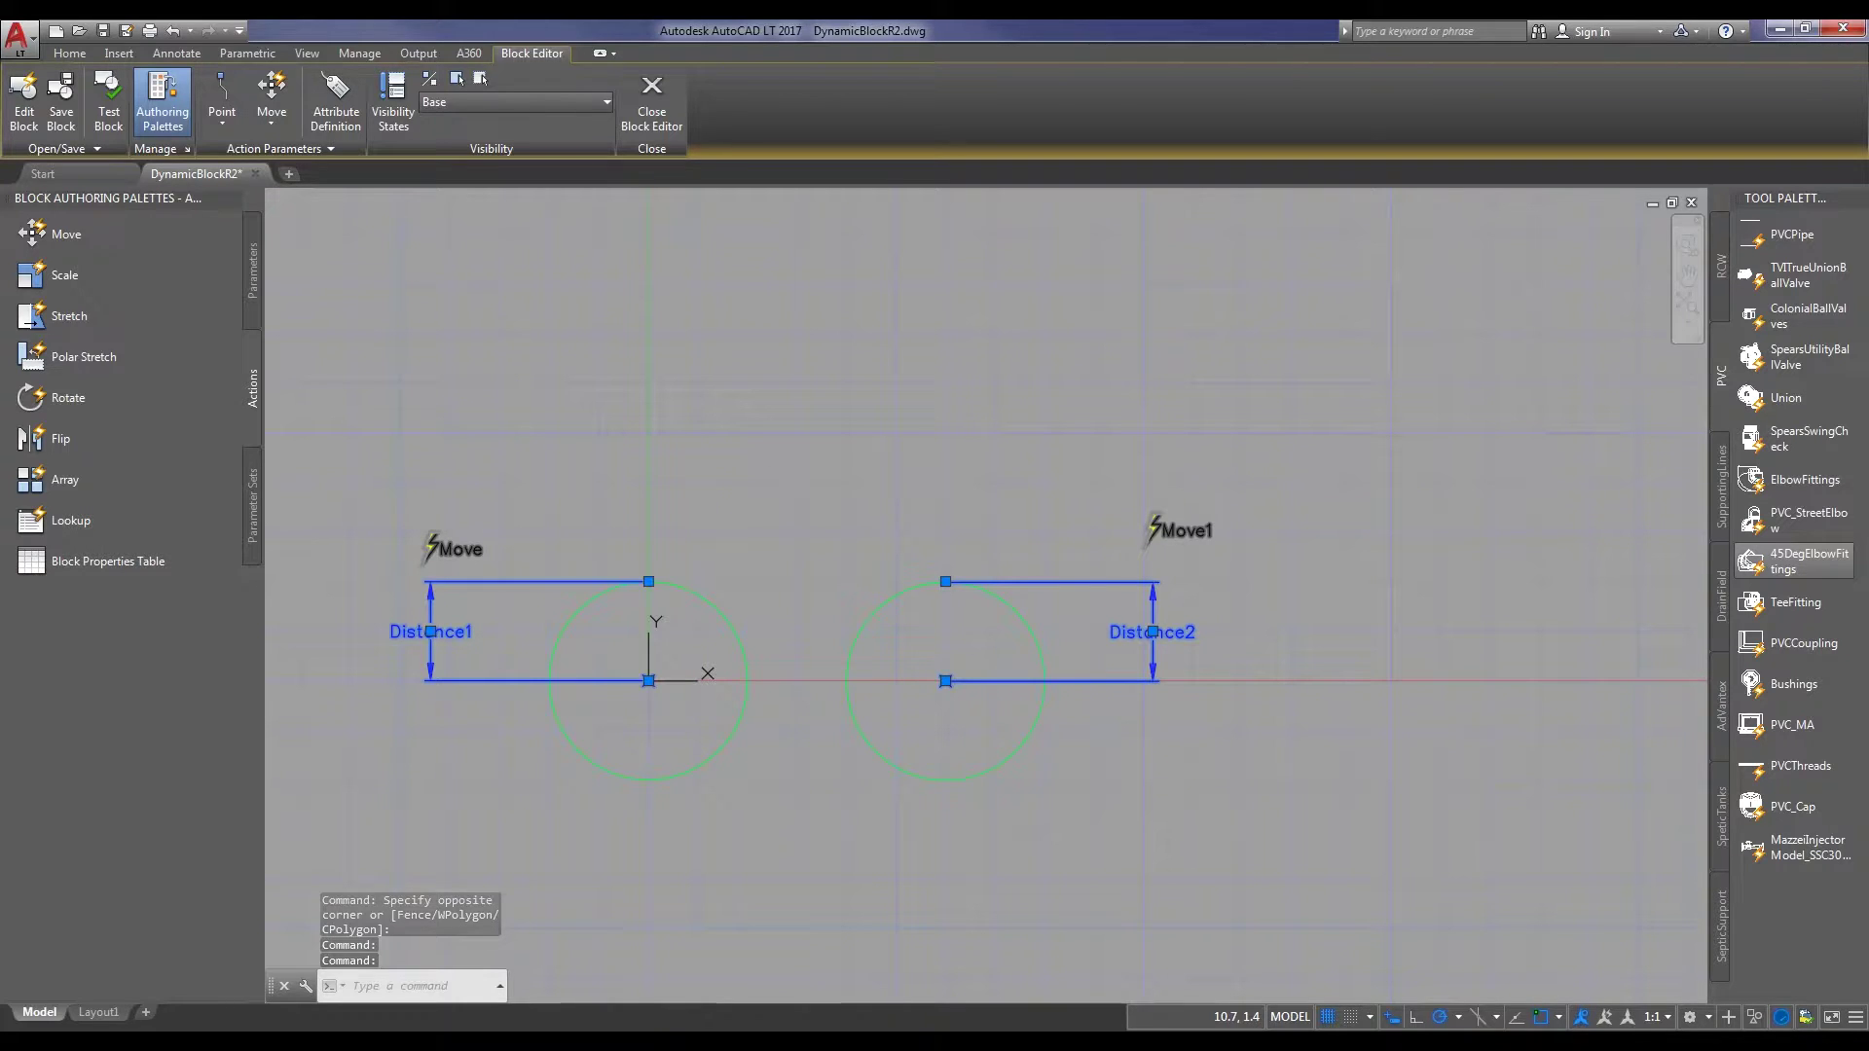
key("Escape")
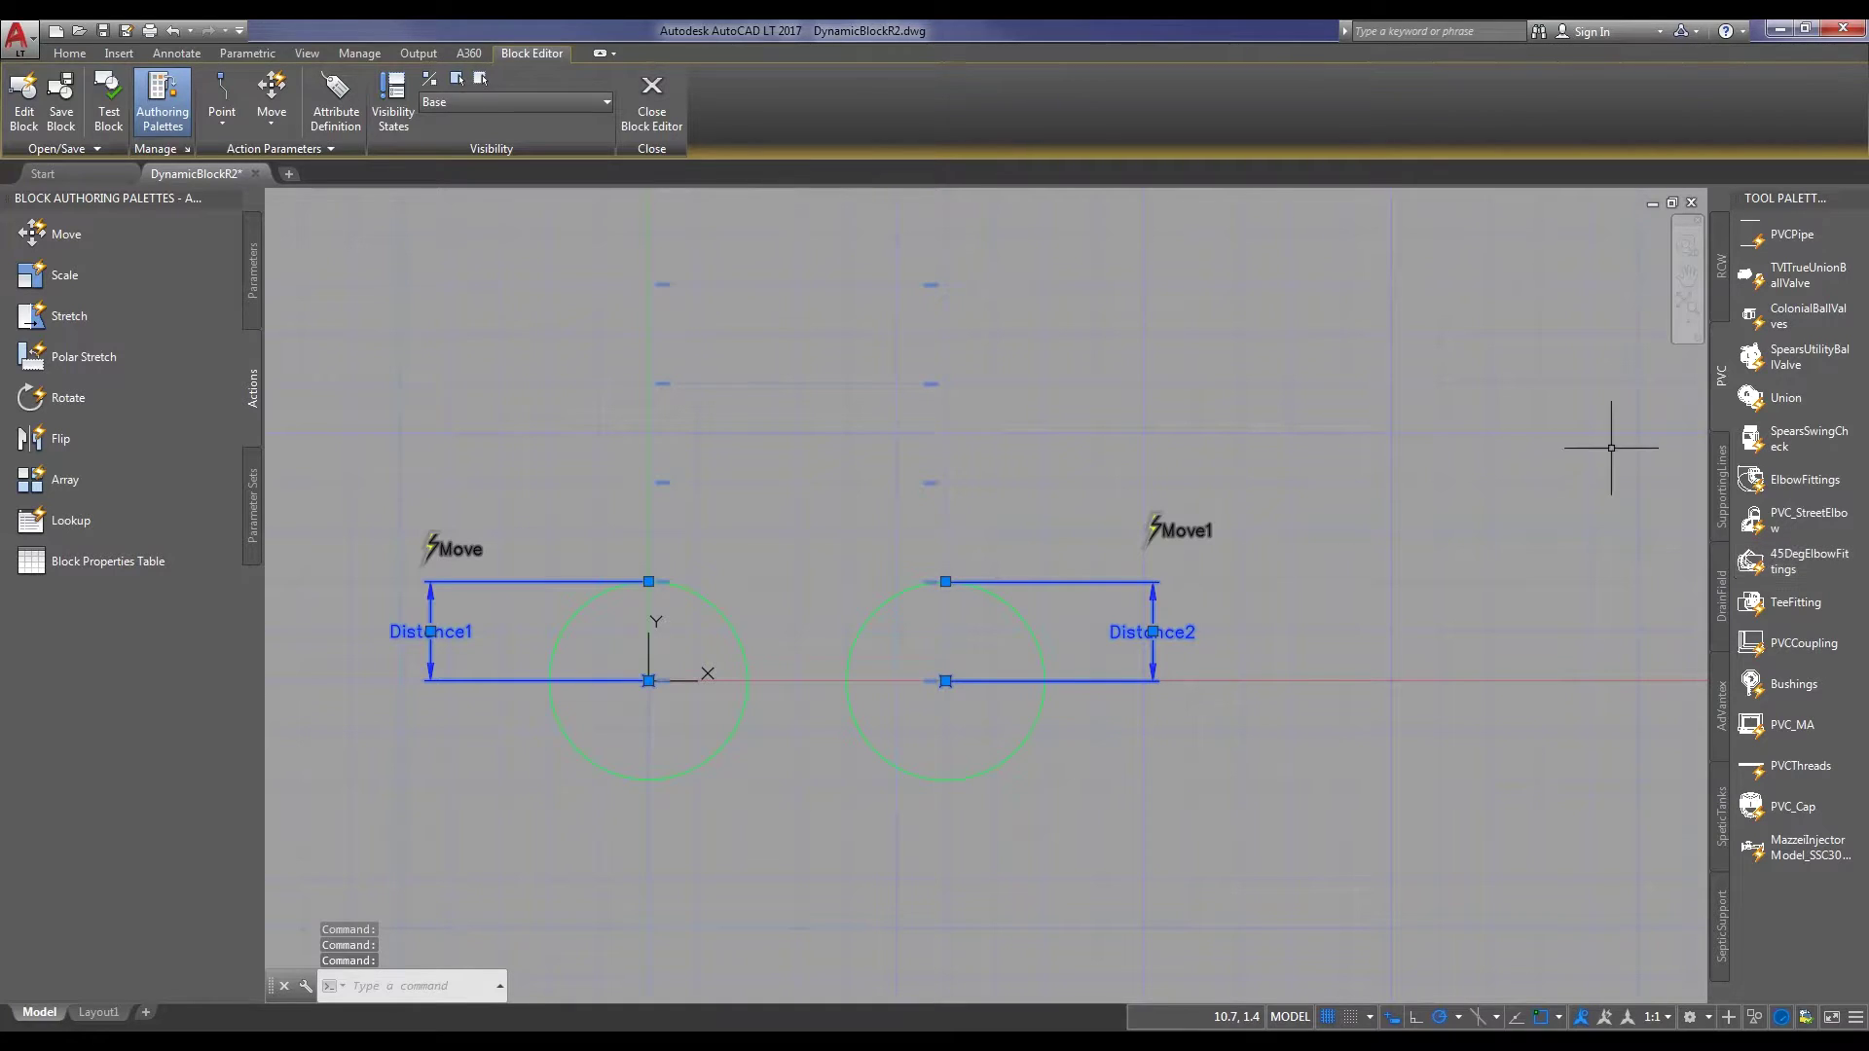
left_click(1401, 429)
key("Escape")
key("Escape")
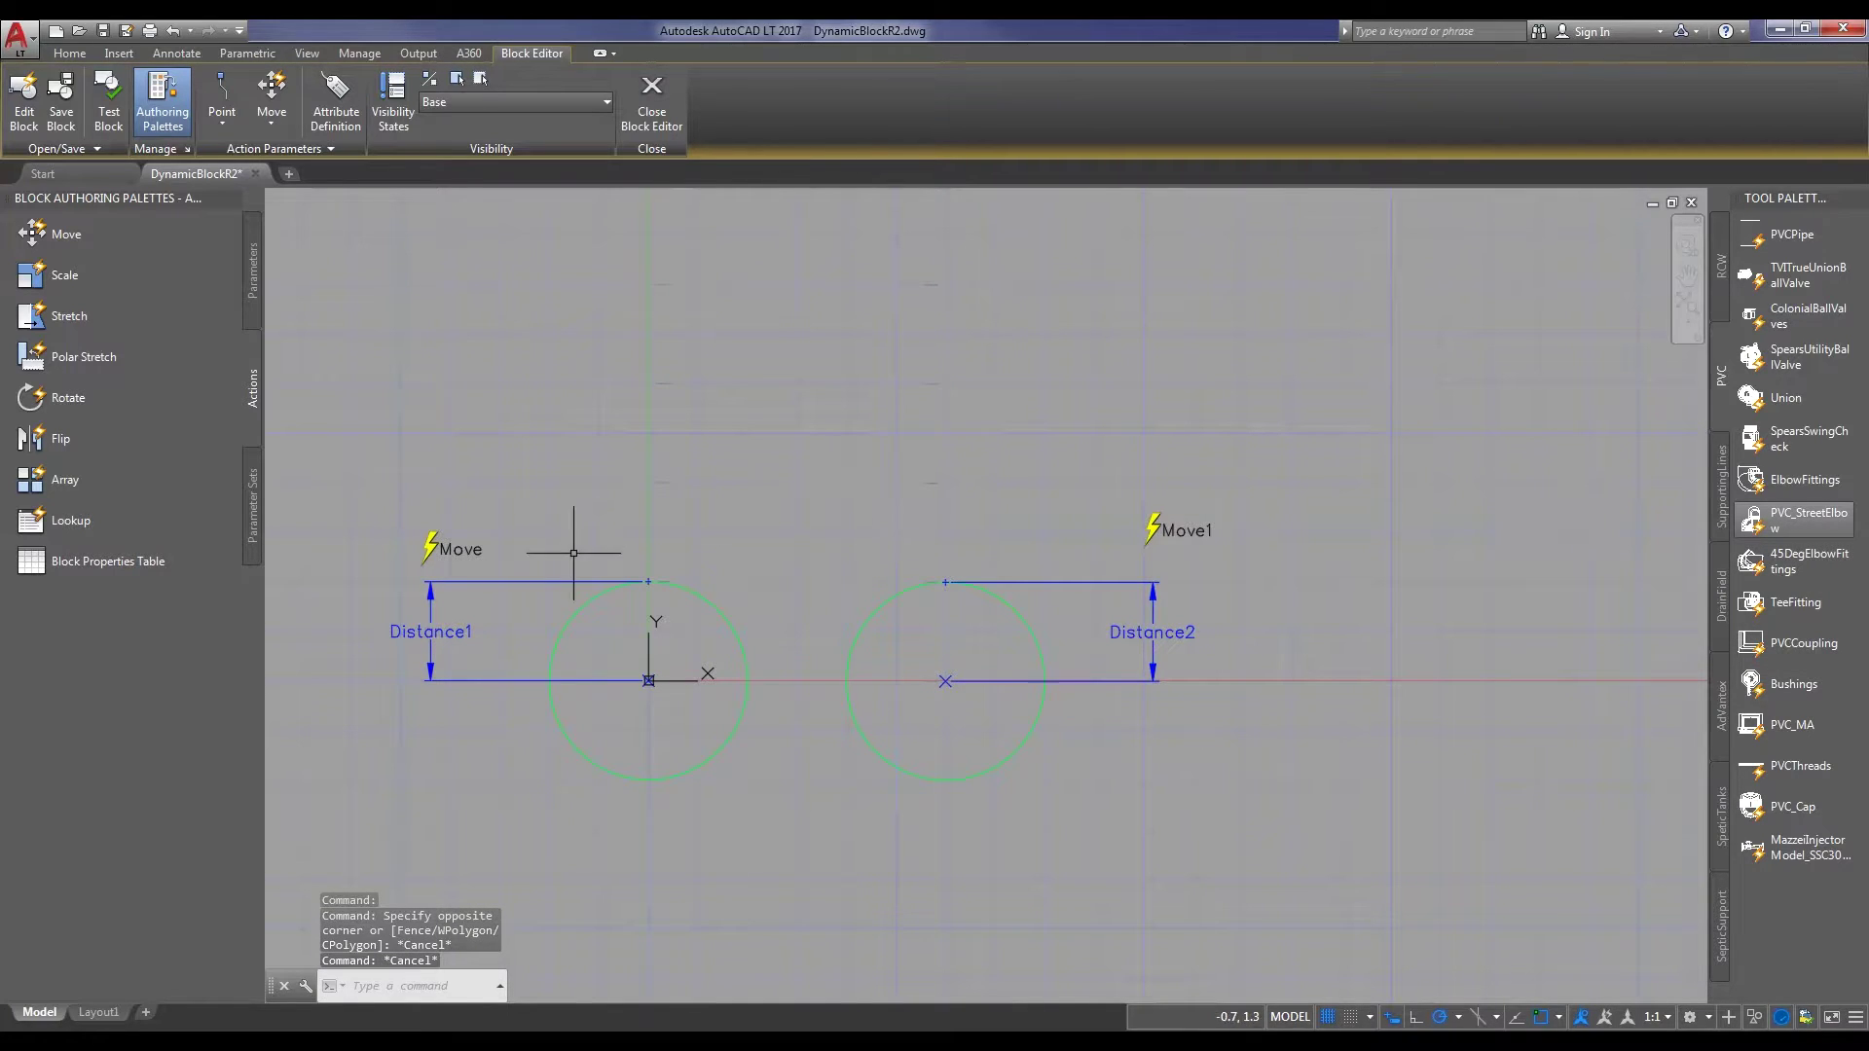
left_click(472, 582)
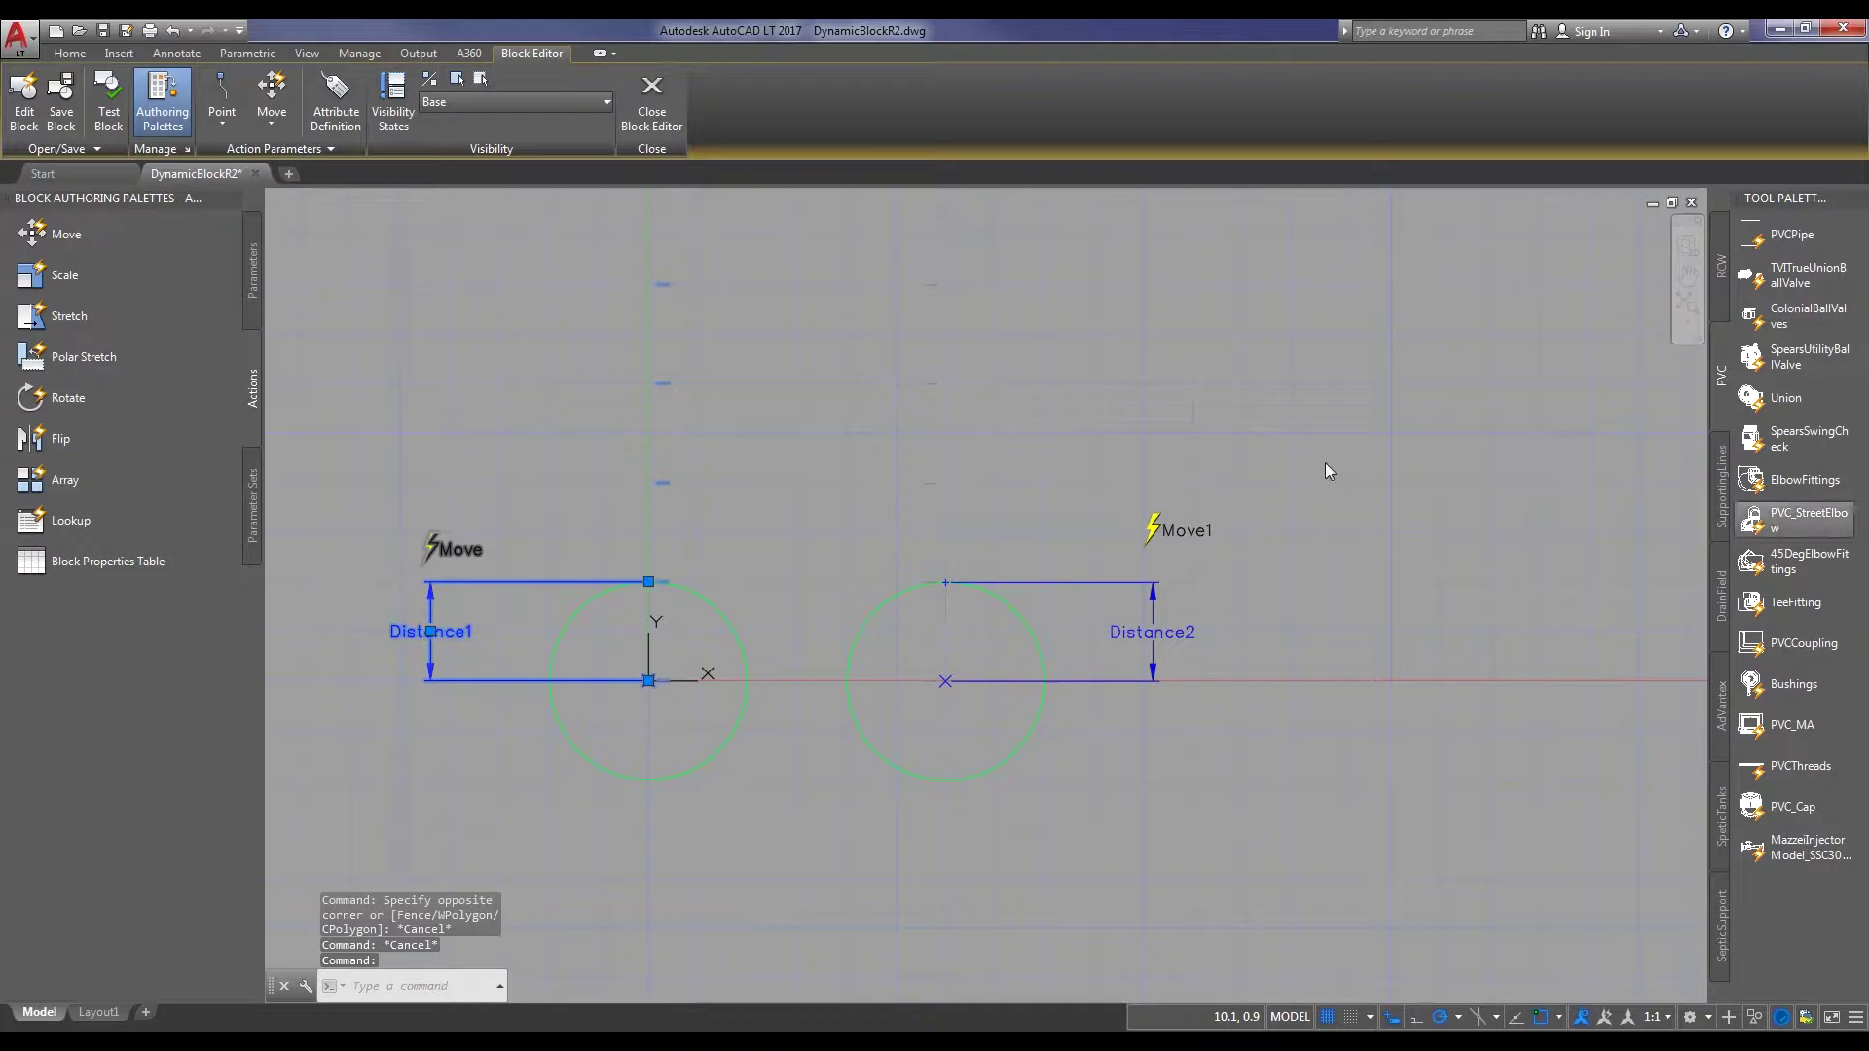
key("Escape")
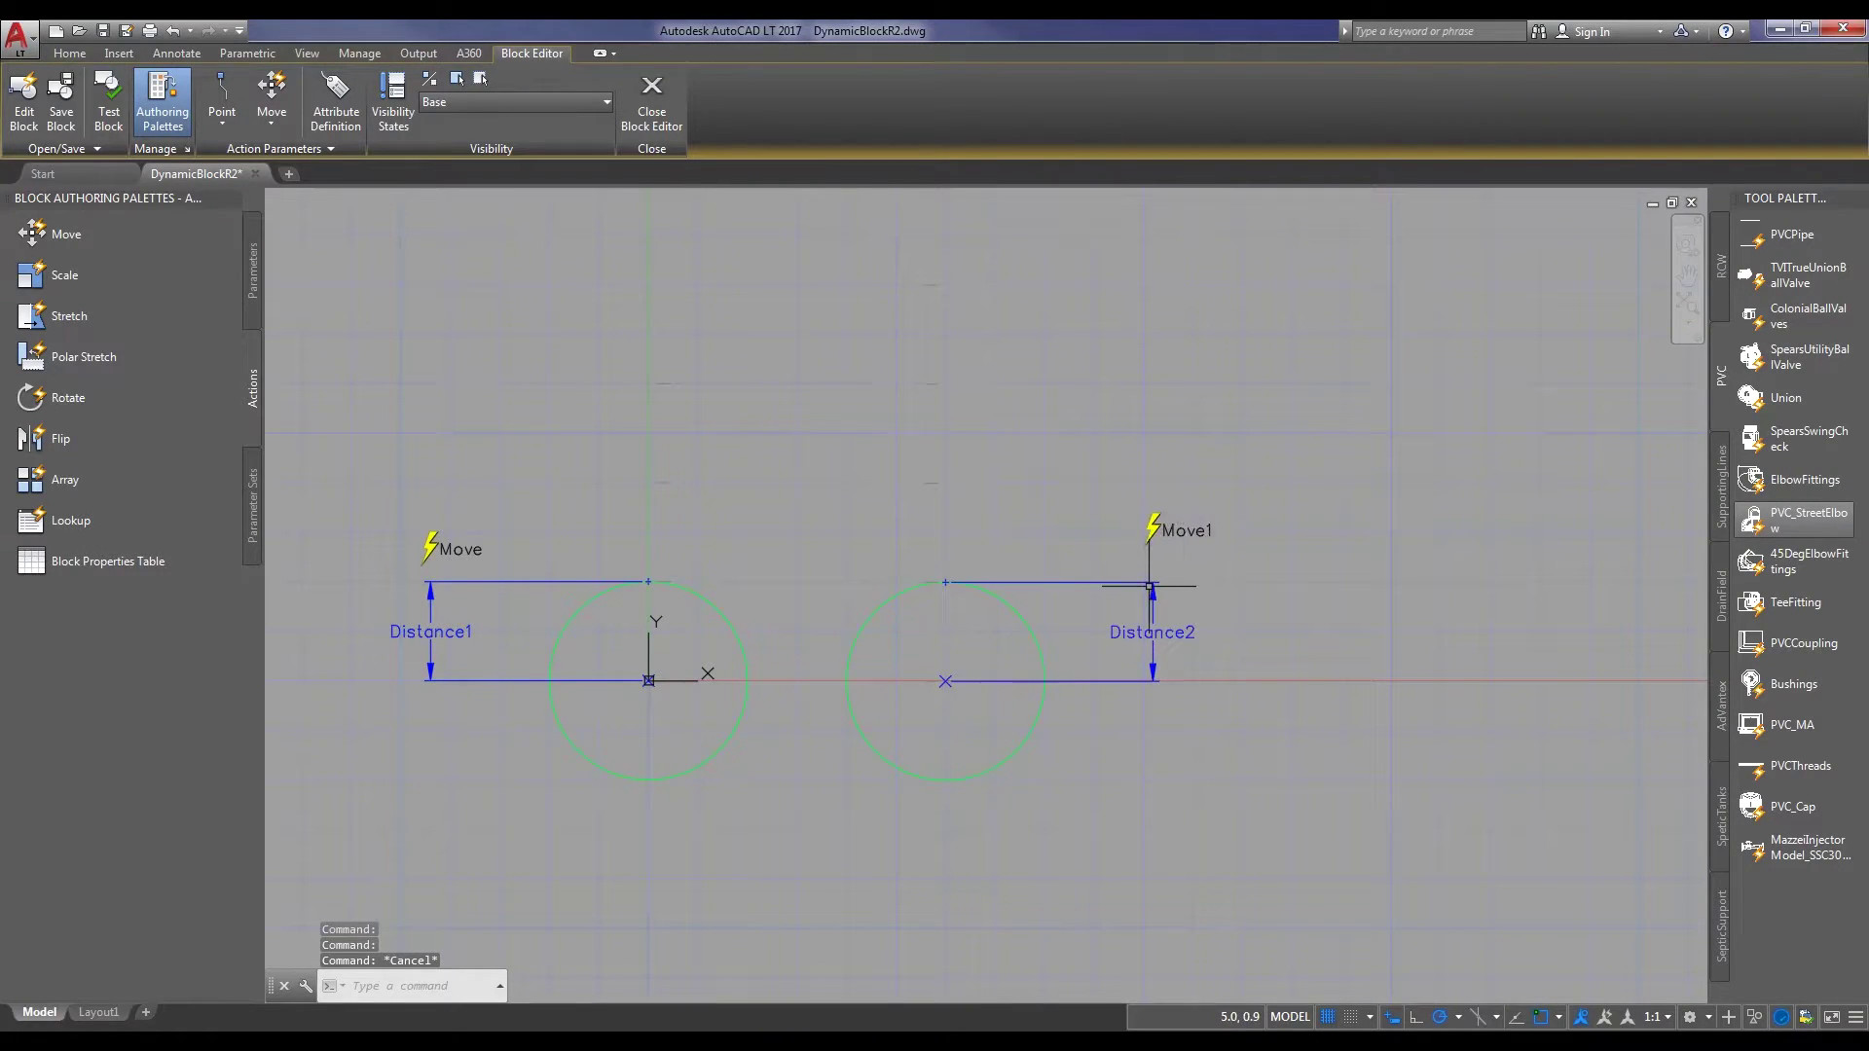
left_click(1151, 618)
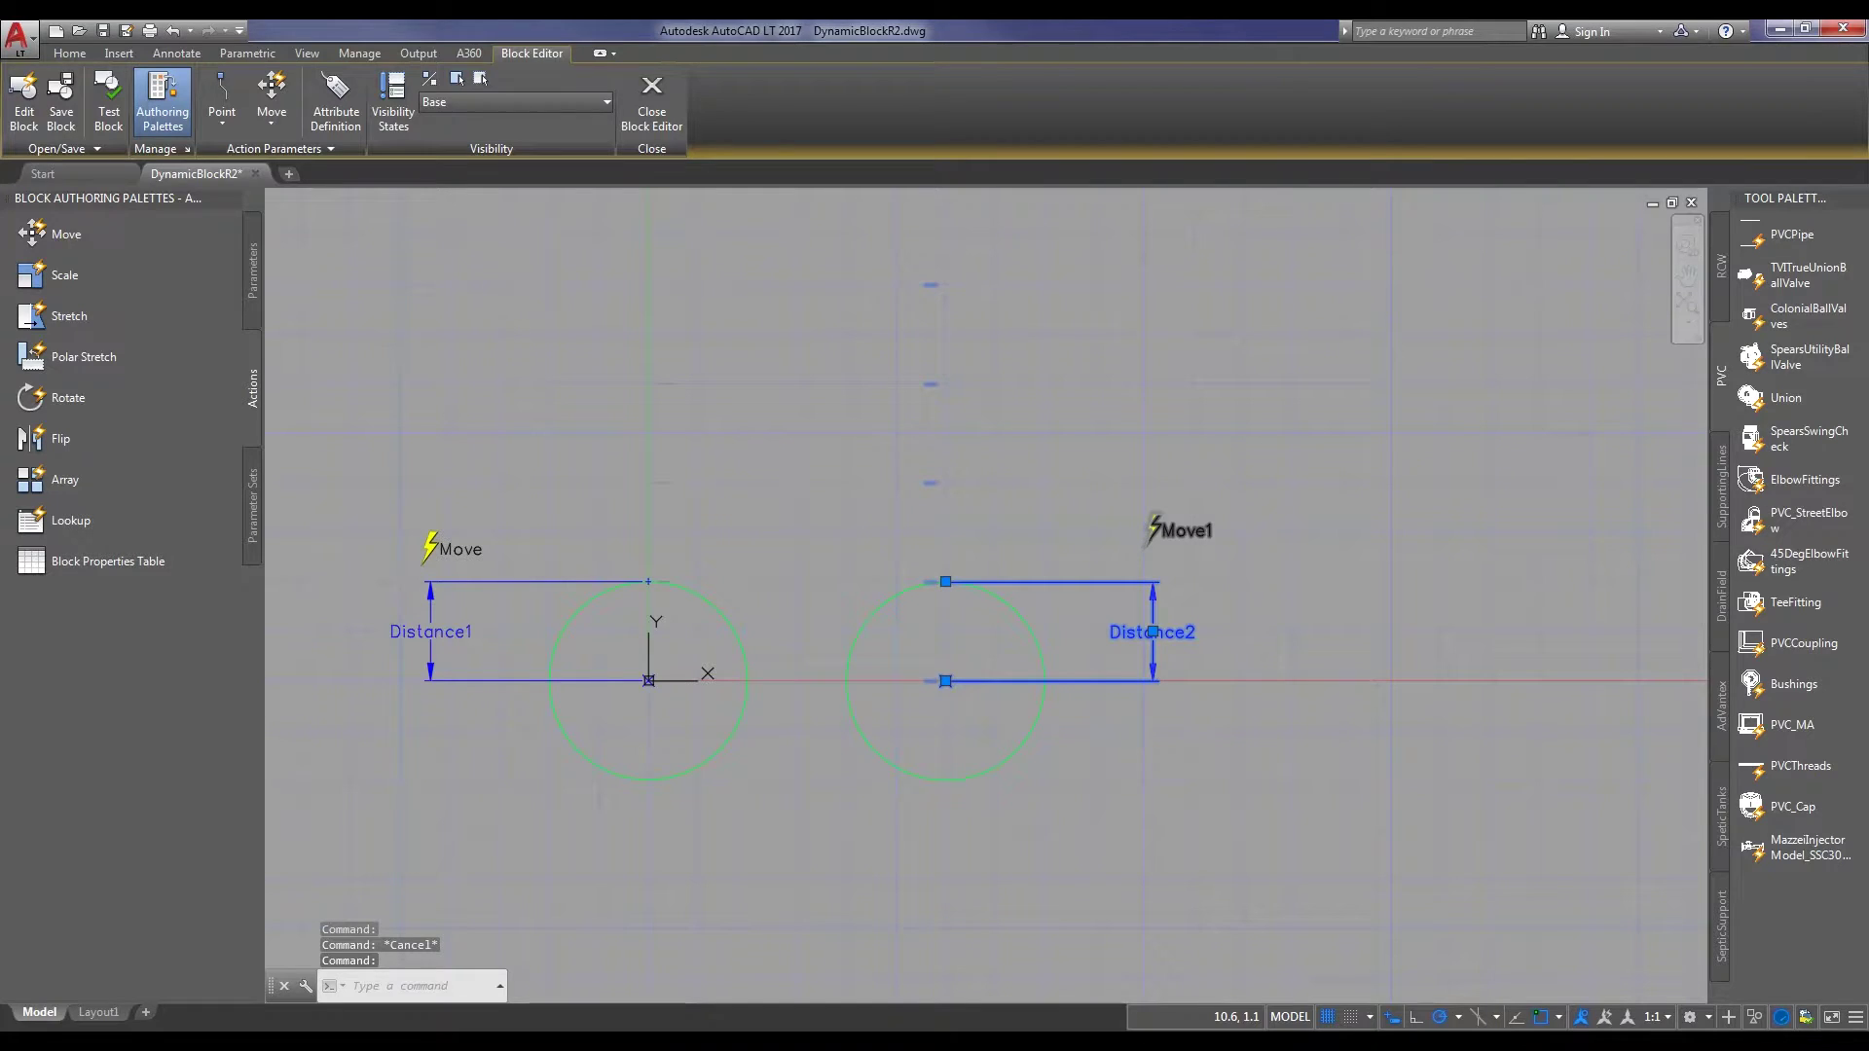
key("Escape")
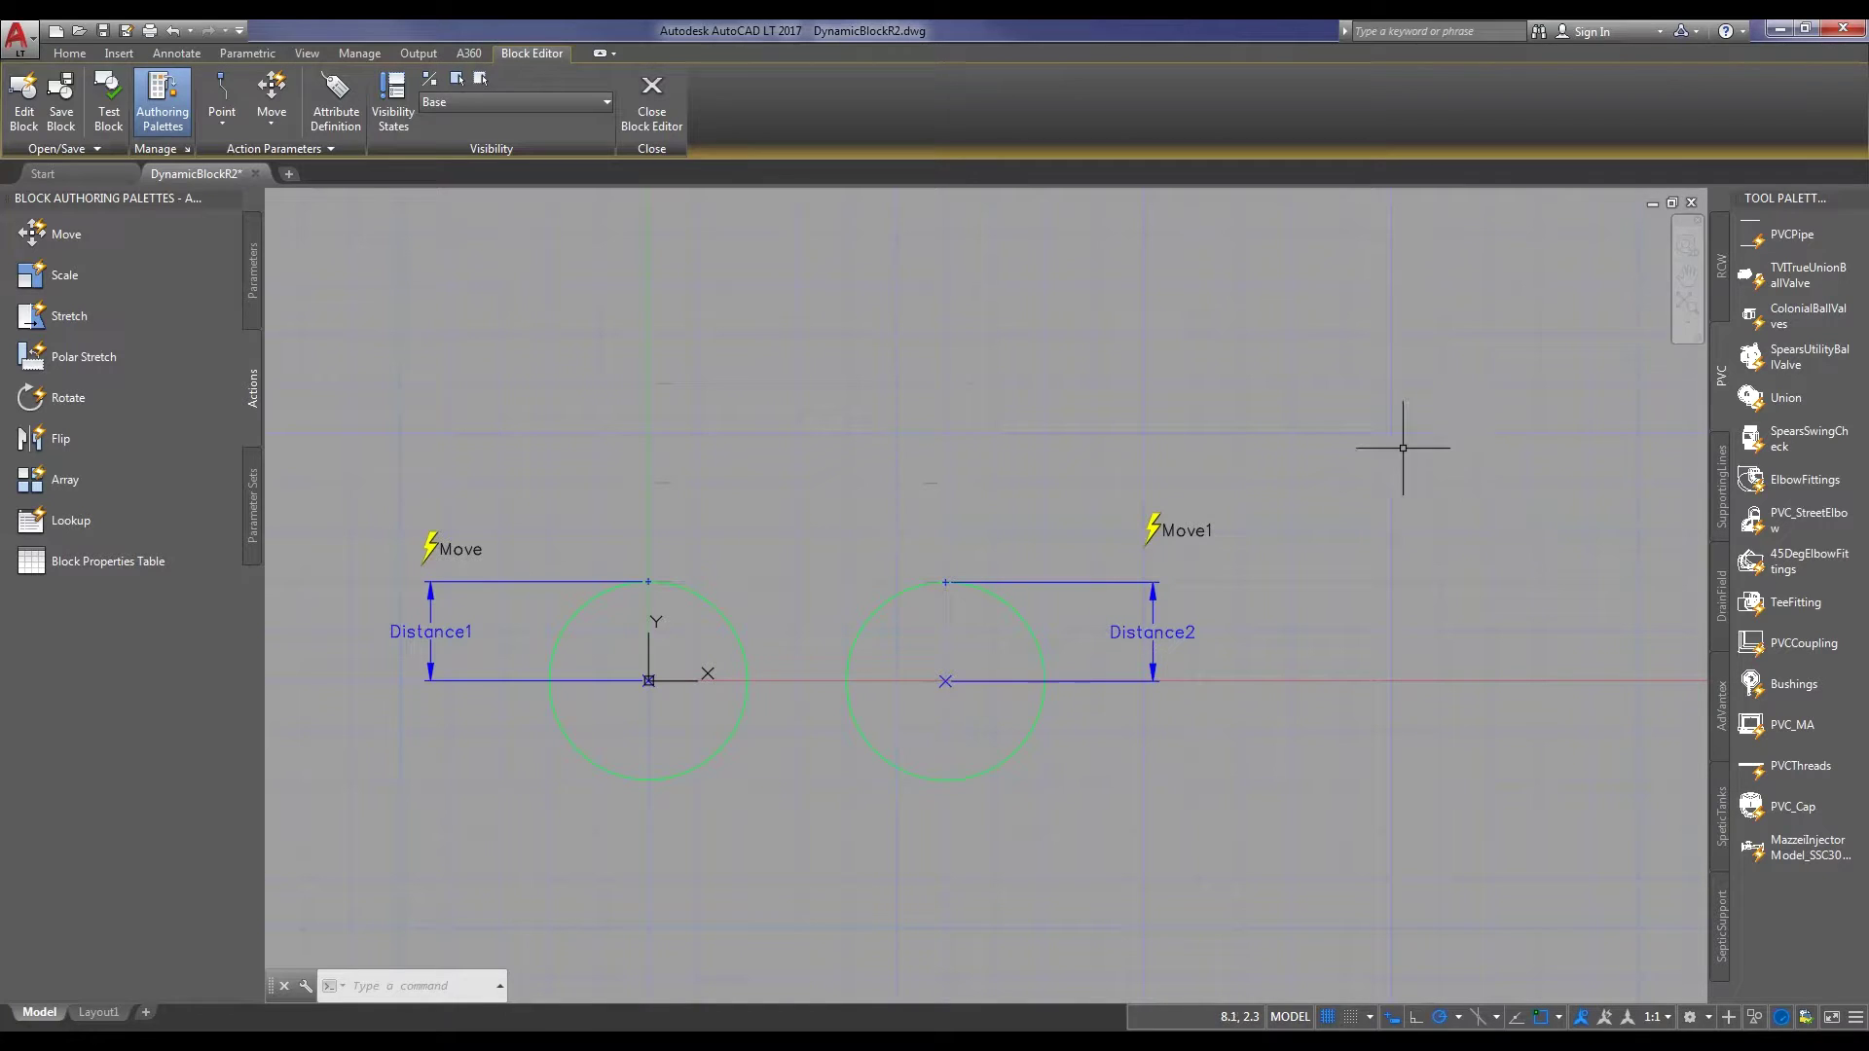
left_click(985, 621)
Hide both circles and their parameters for all visibility states
left_click(561, 455)
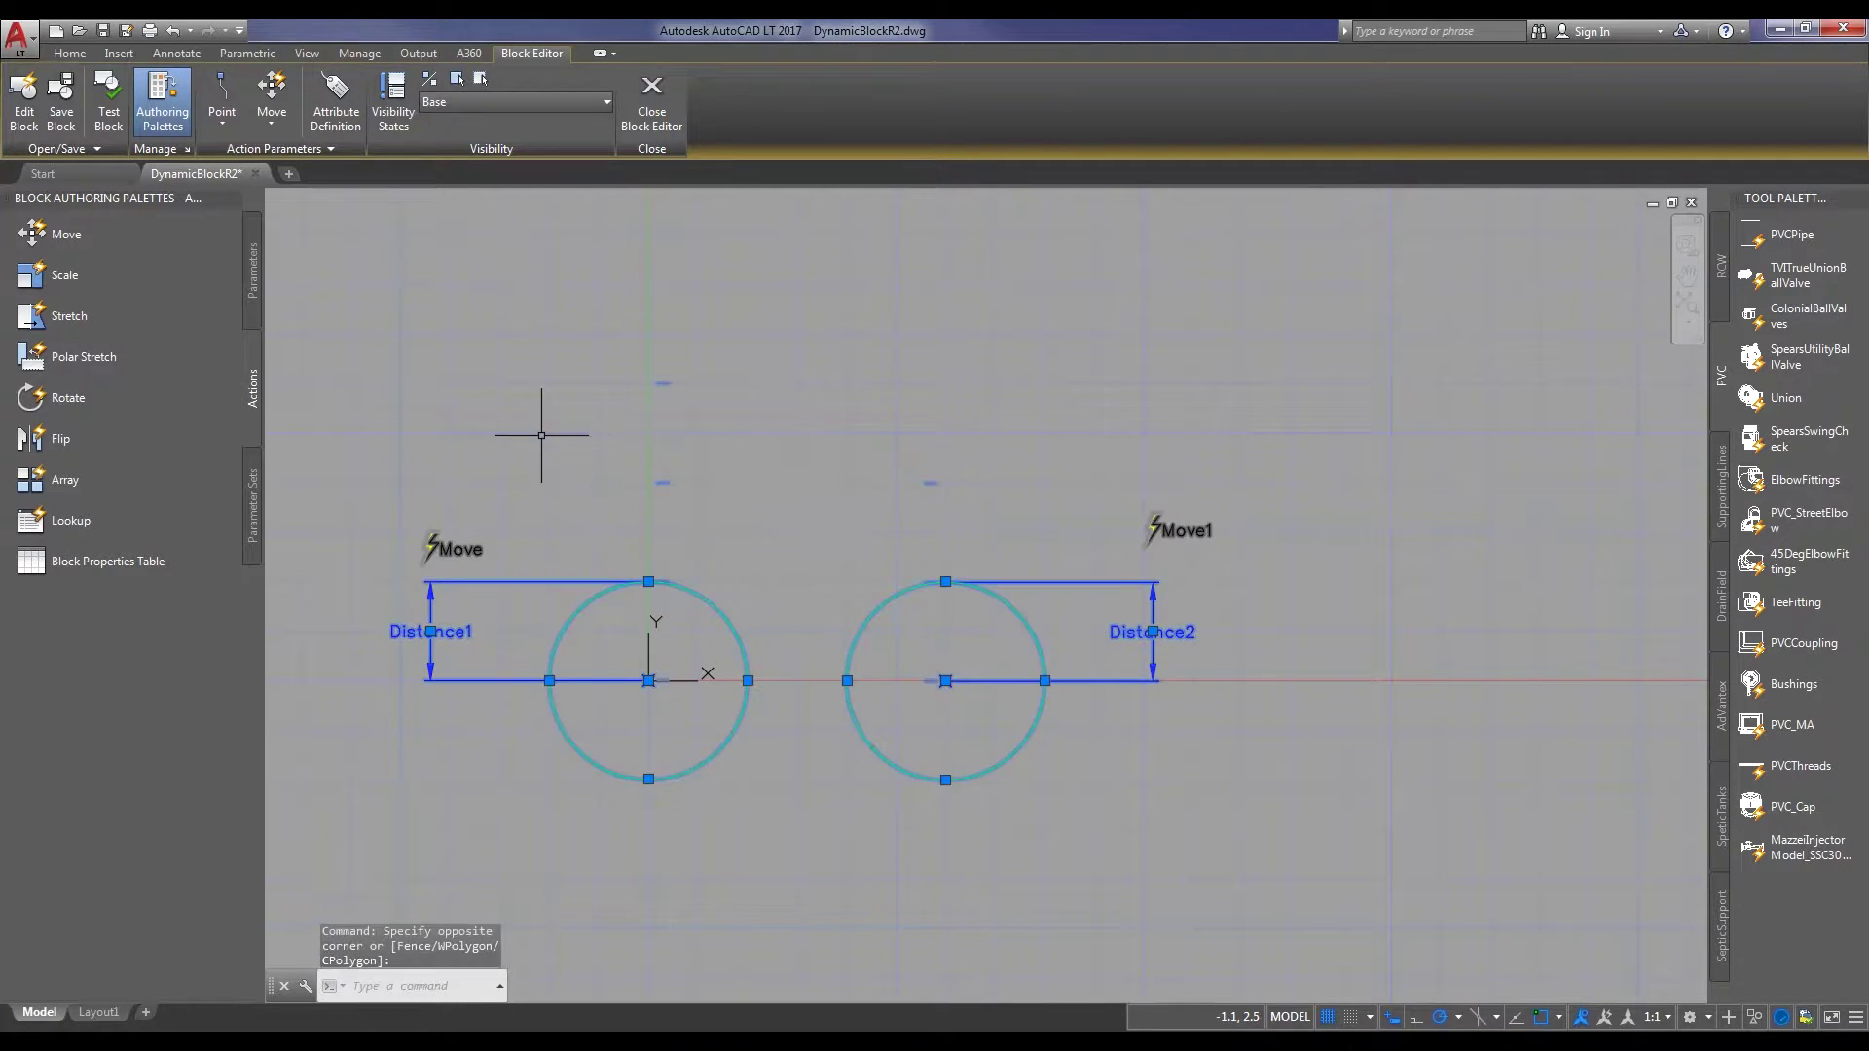
right_click(648, 581)
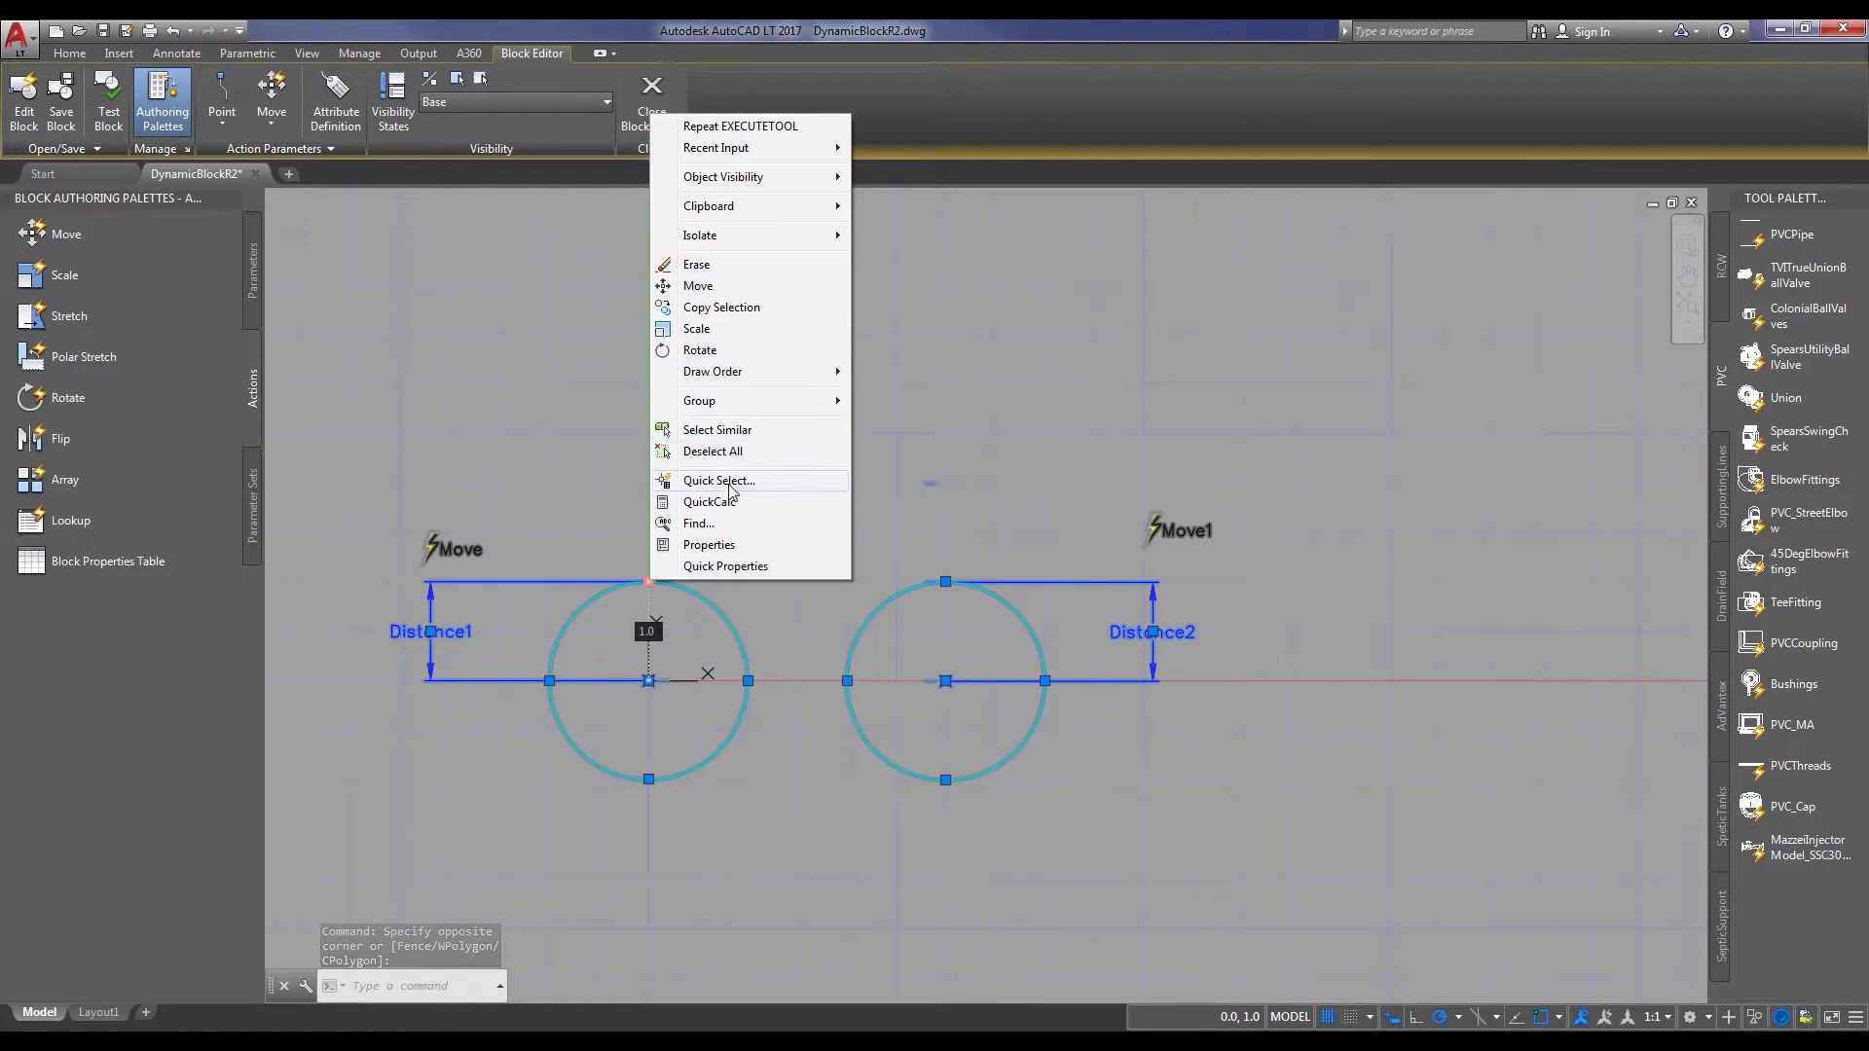
mouse_move(755, 180)
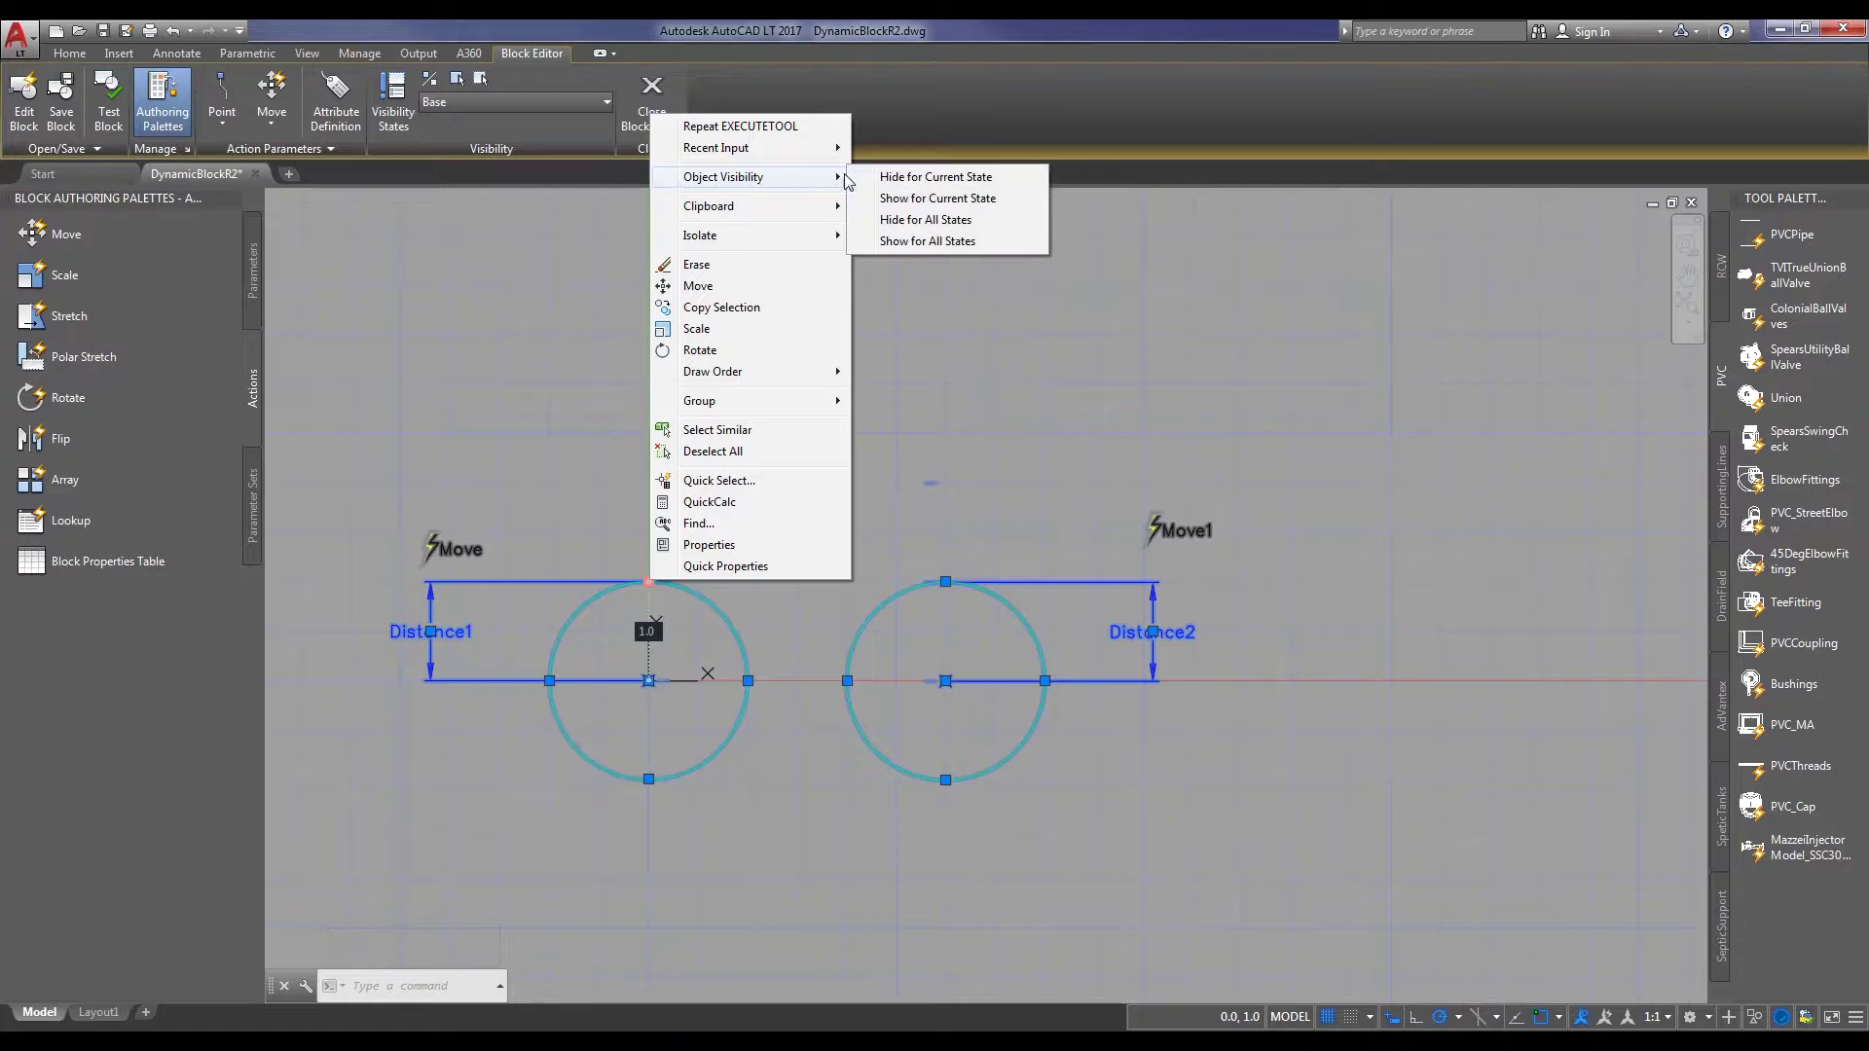
left_click(920, 219)
key("Escape")
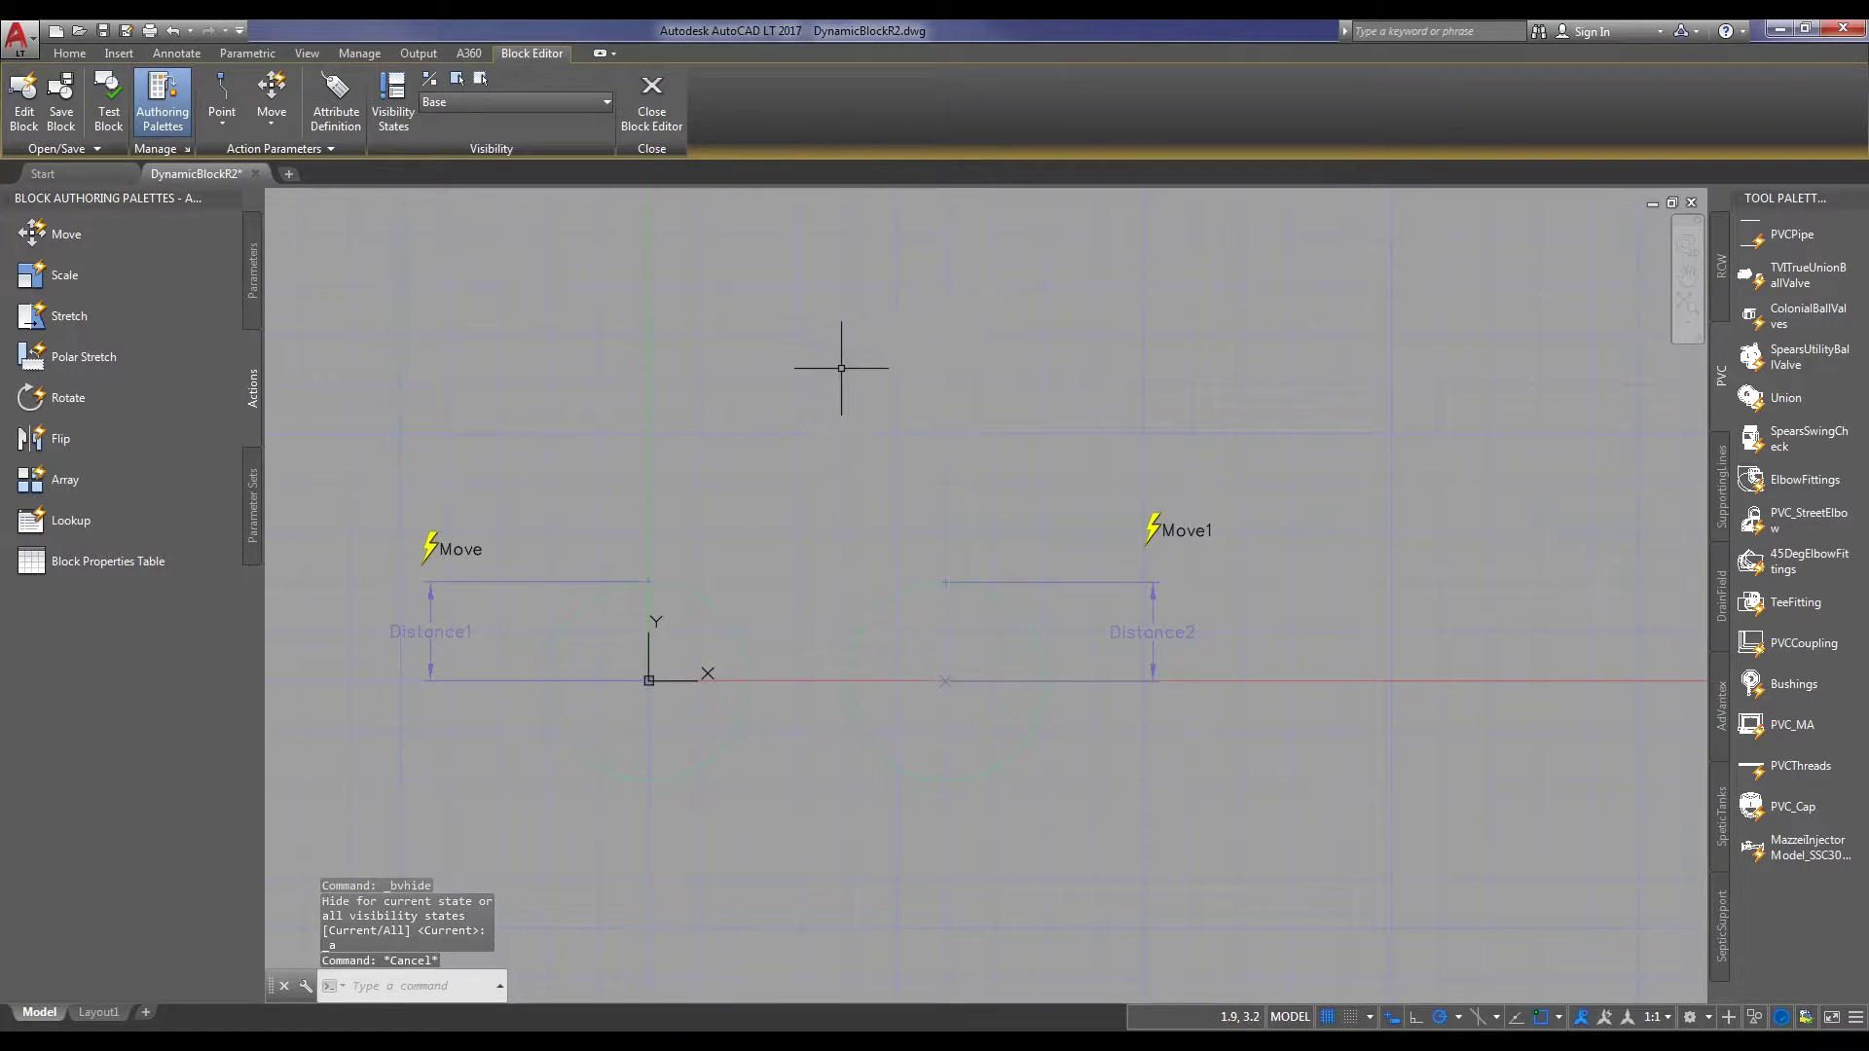
Bring the whole tank into view and select the Visibility1 parameter
scroll(901, 380, "down", 5)
scroll(1121, 387, "down", 3)
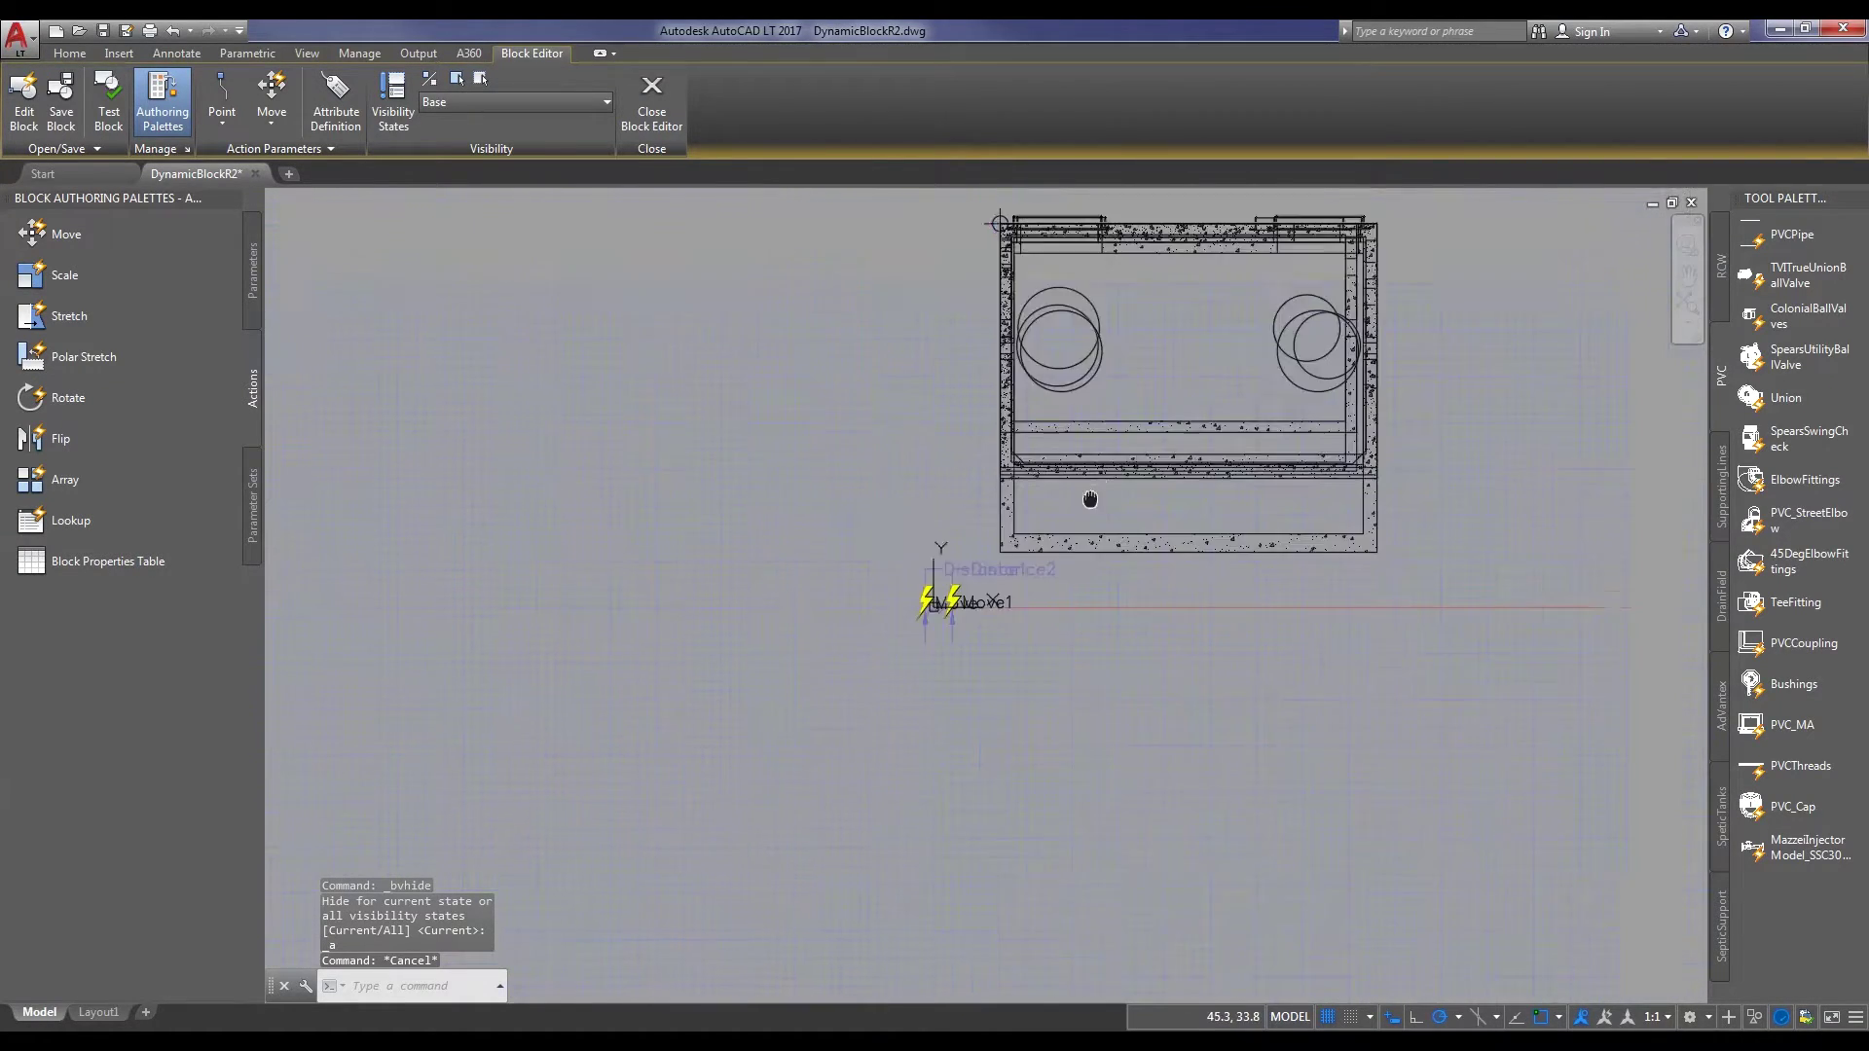
middle_click_drag(1089, 501, 1007, 734)
left_click(910, 213)
left_click(926, 230)
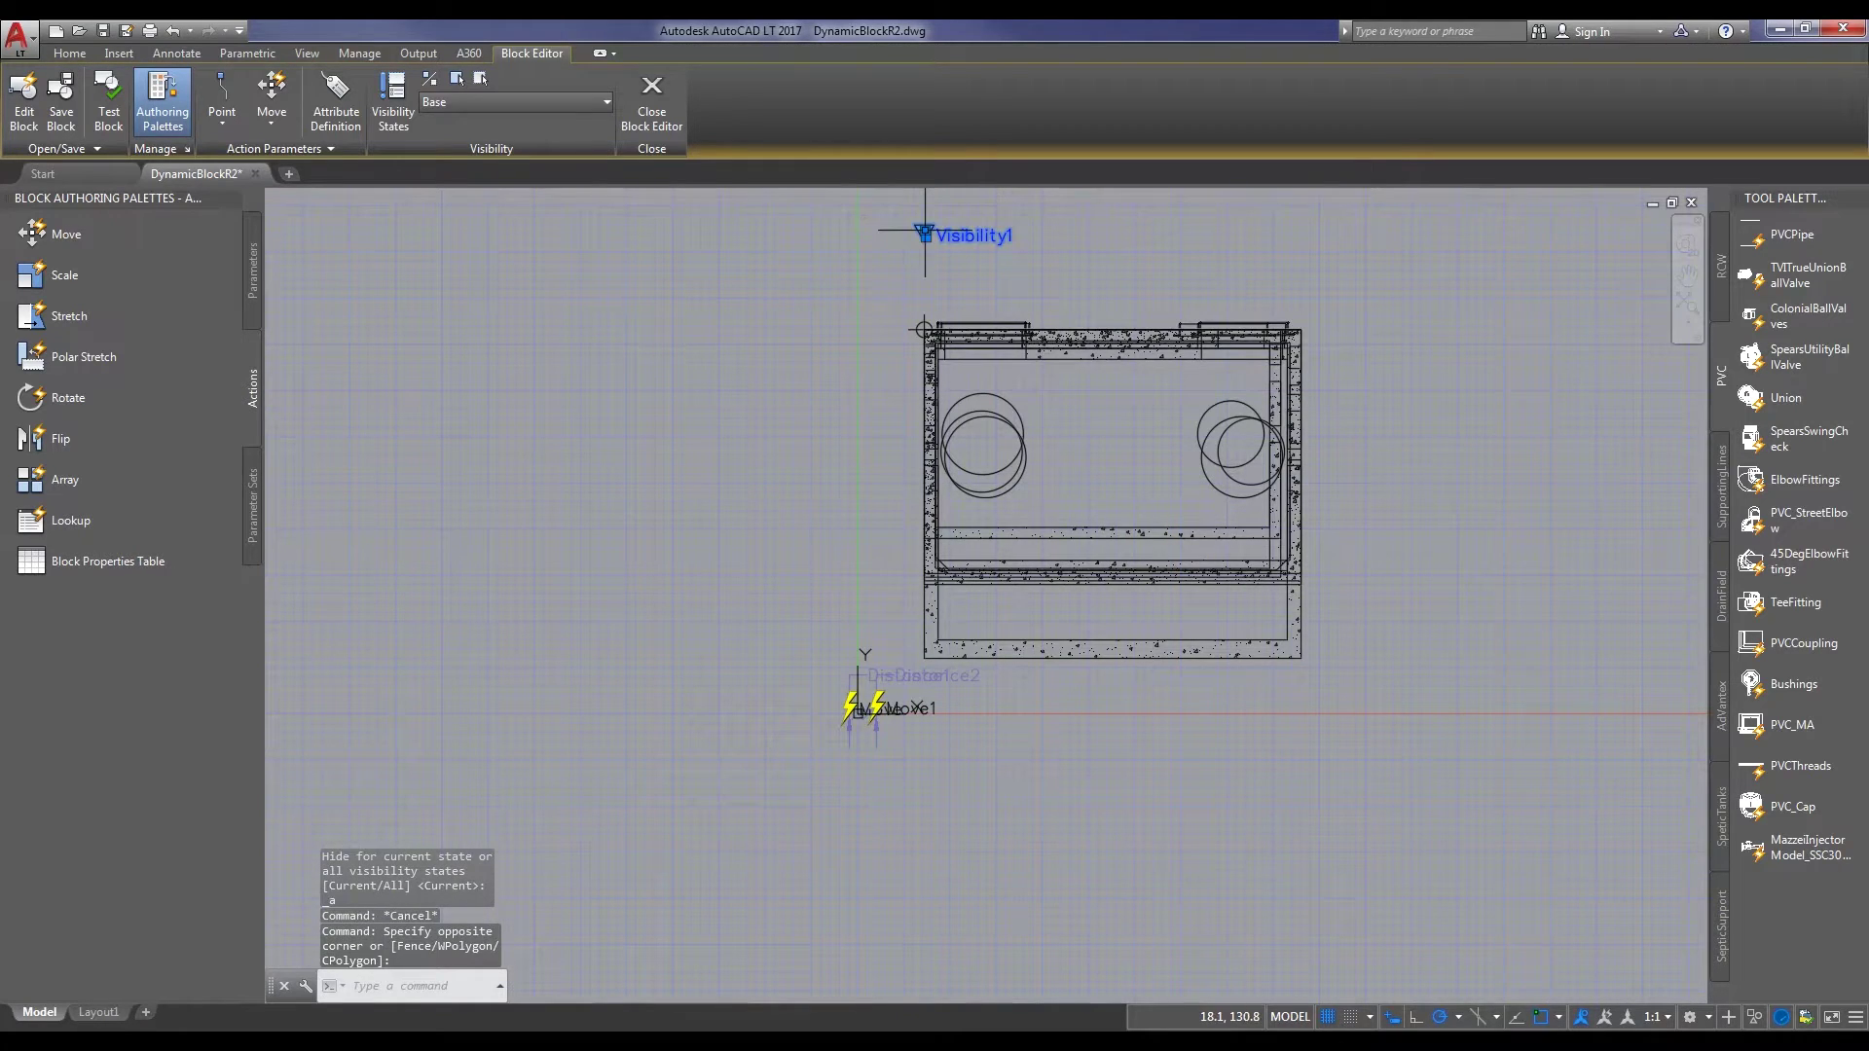
left_click(924, 233)
Move the Visibility1 parameter down beside the base point and clear the selection
left_click(874, 642)
left_click(926, 237)
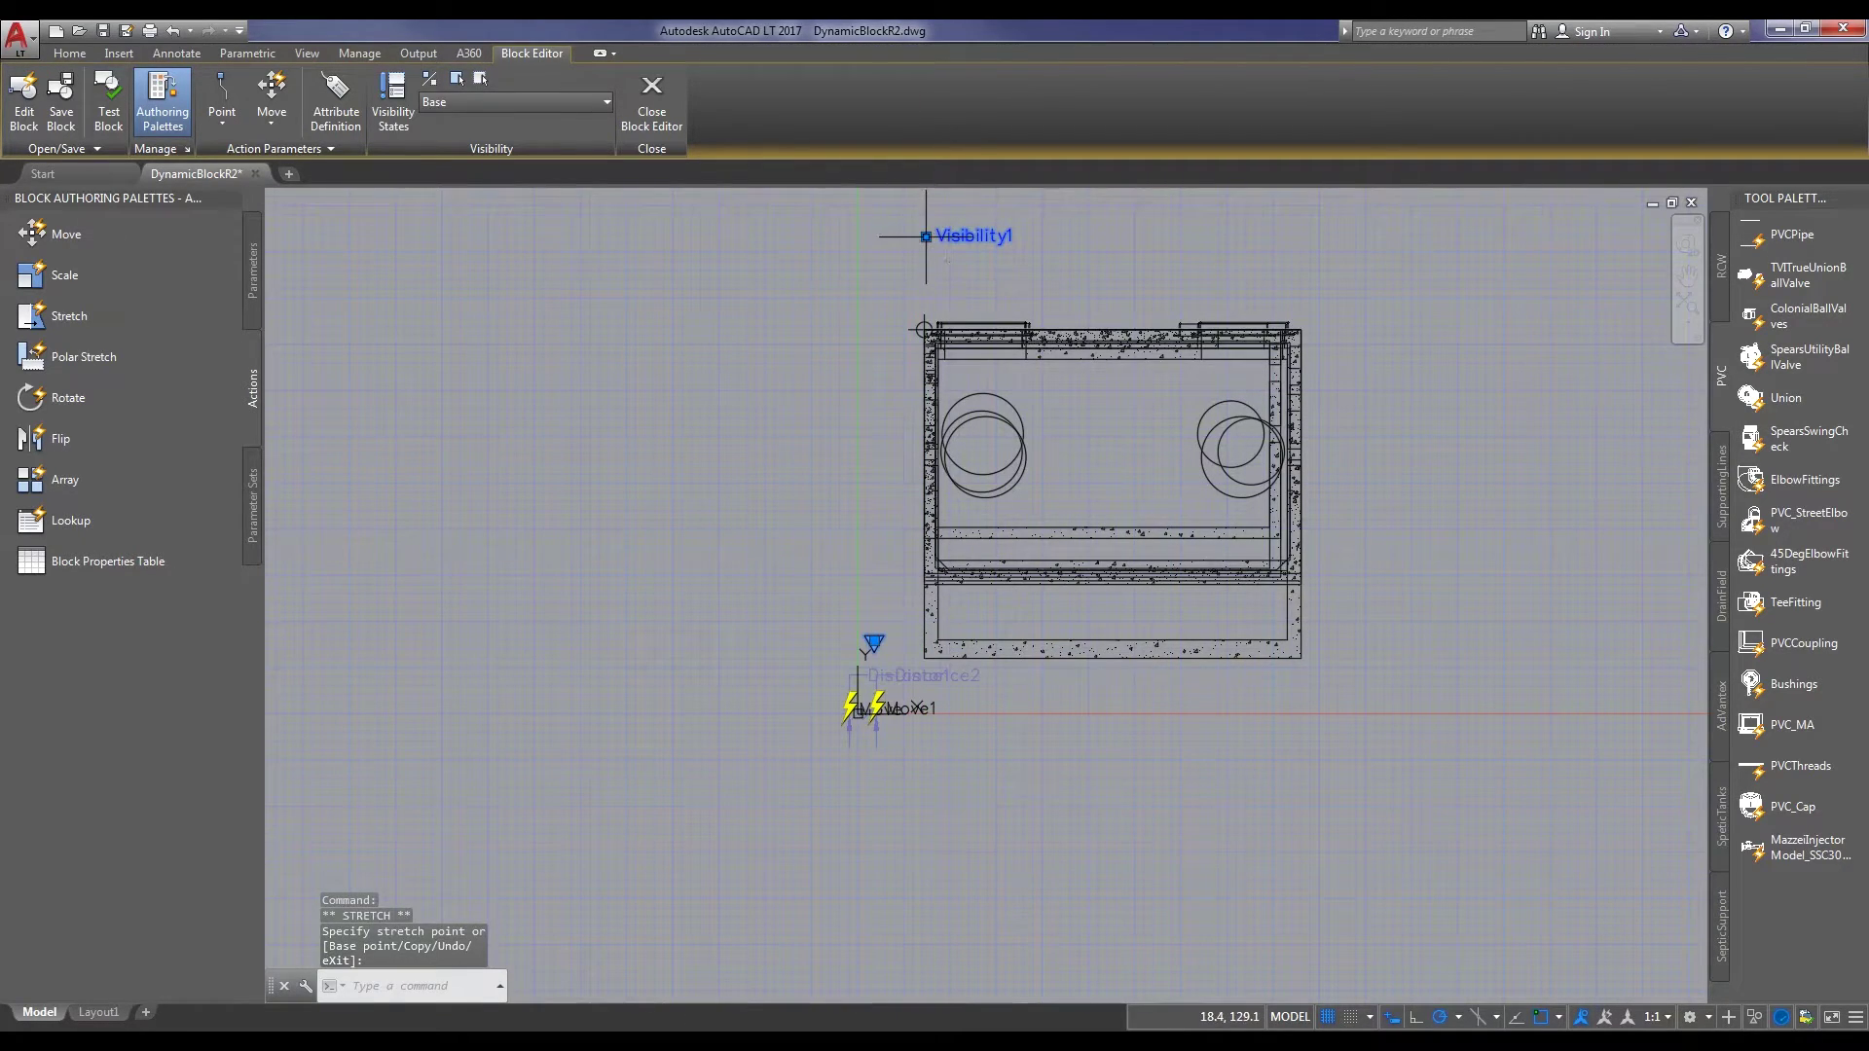
left_click(925, 236)
left_click(926, 235)
scroll(887, 679, "up", 5)
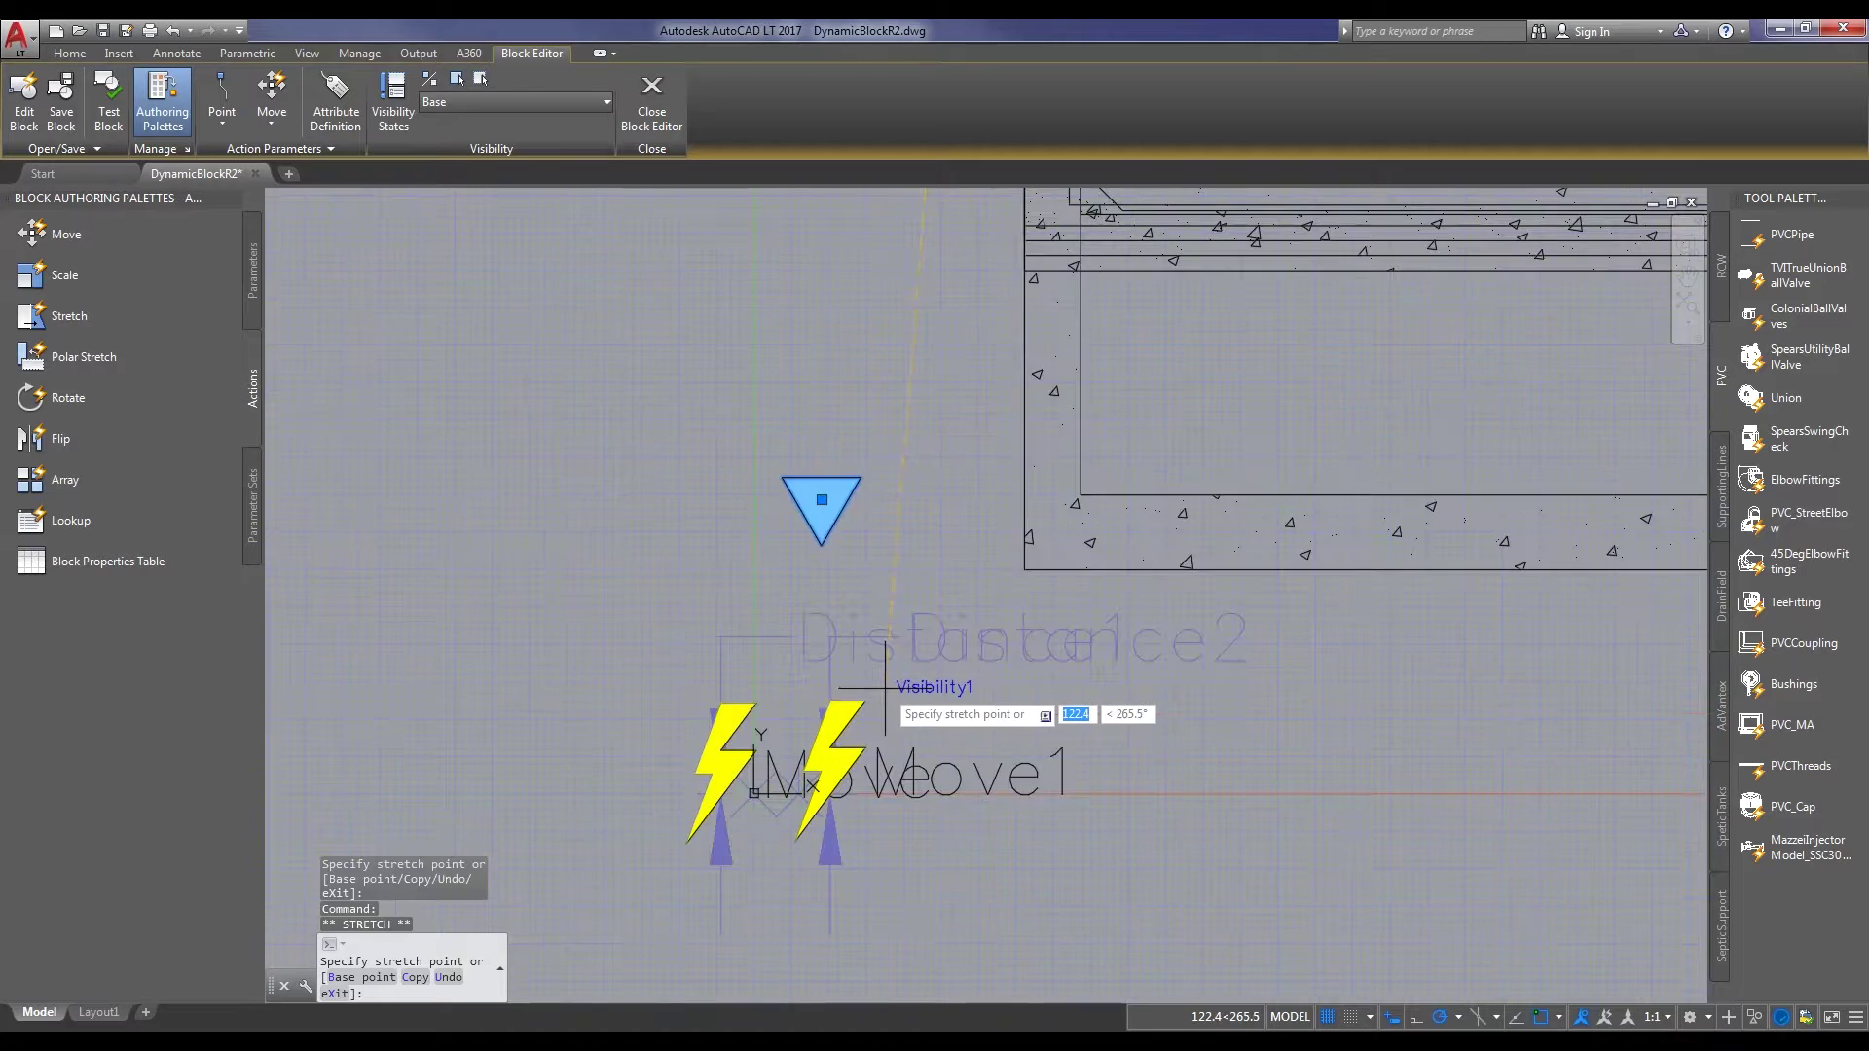
left_click(943, 689)
key("Escape")
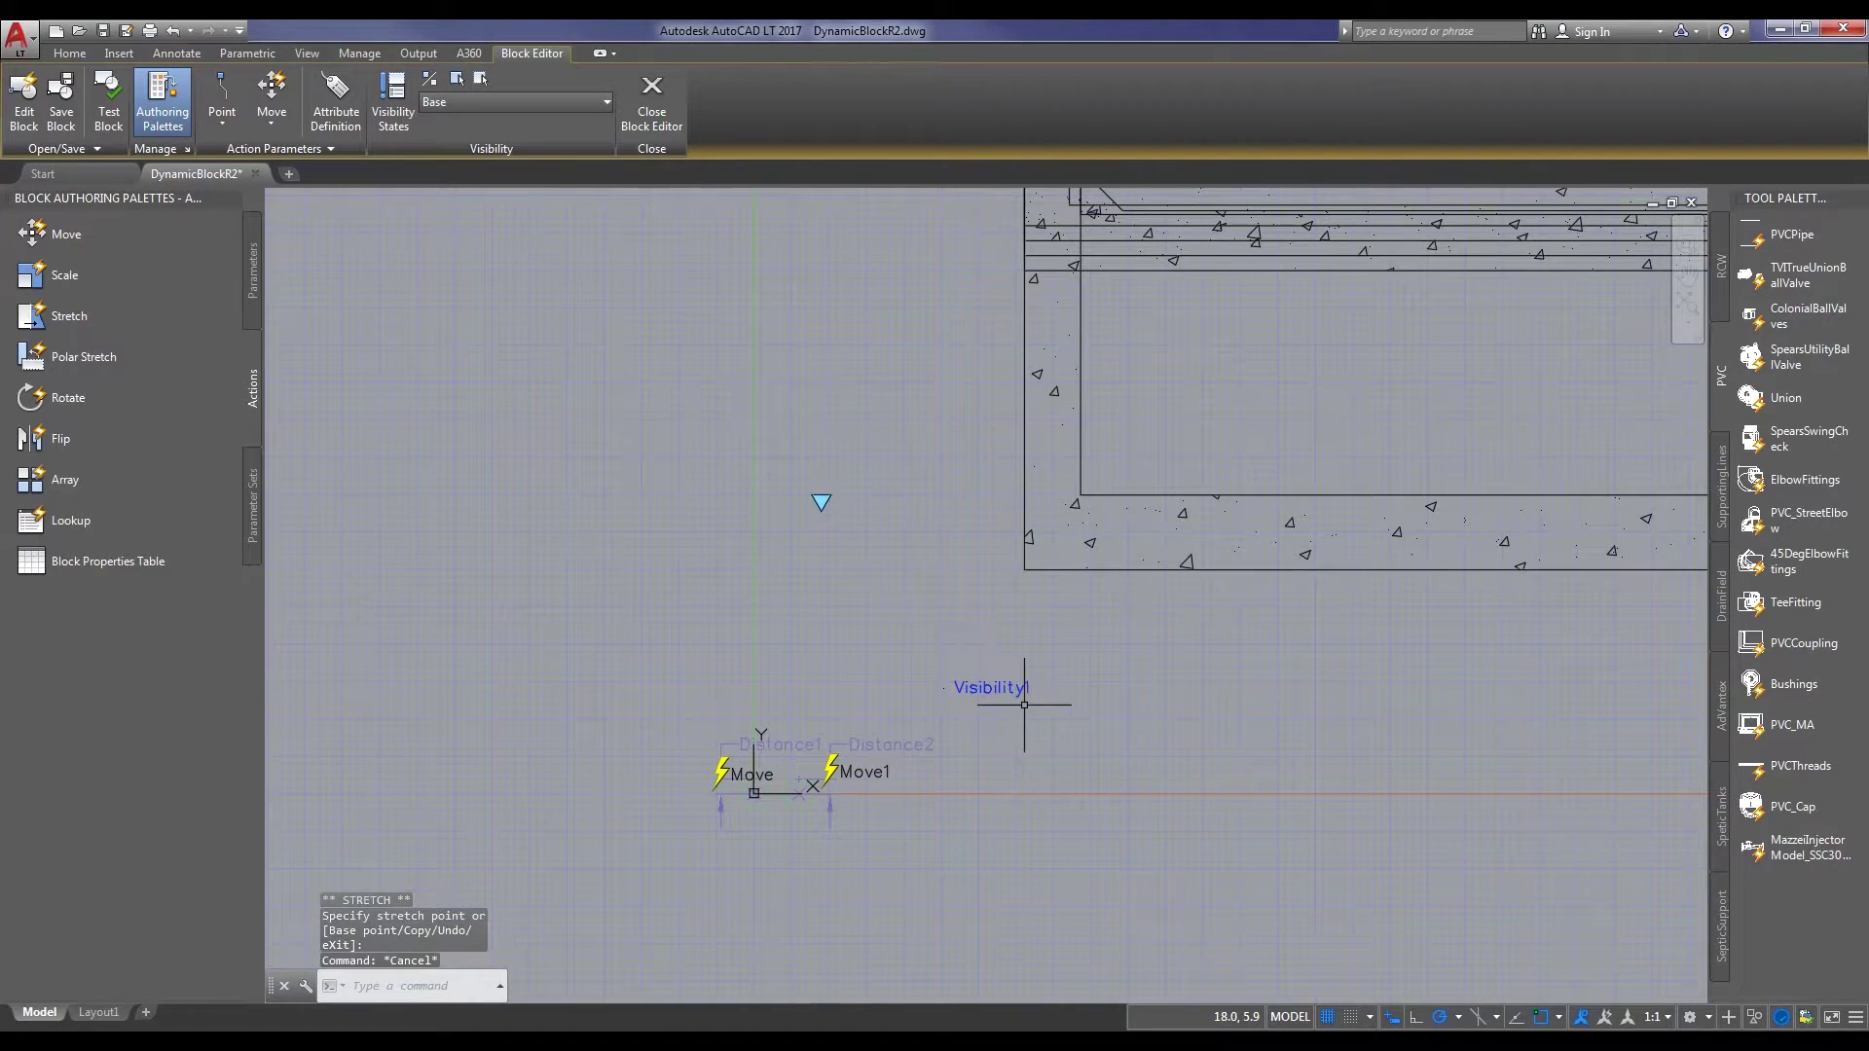
left_click(984, 676)
key("Escape")
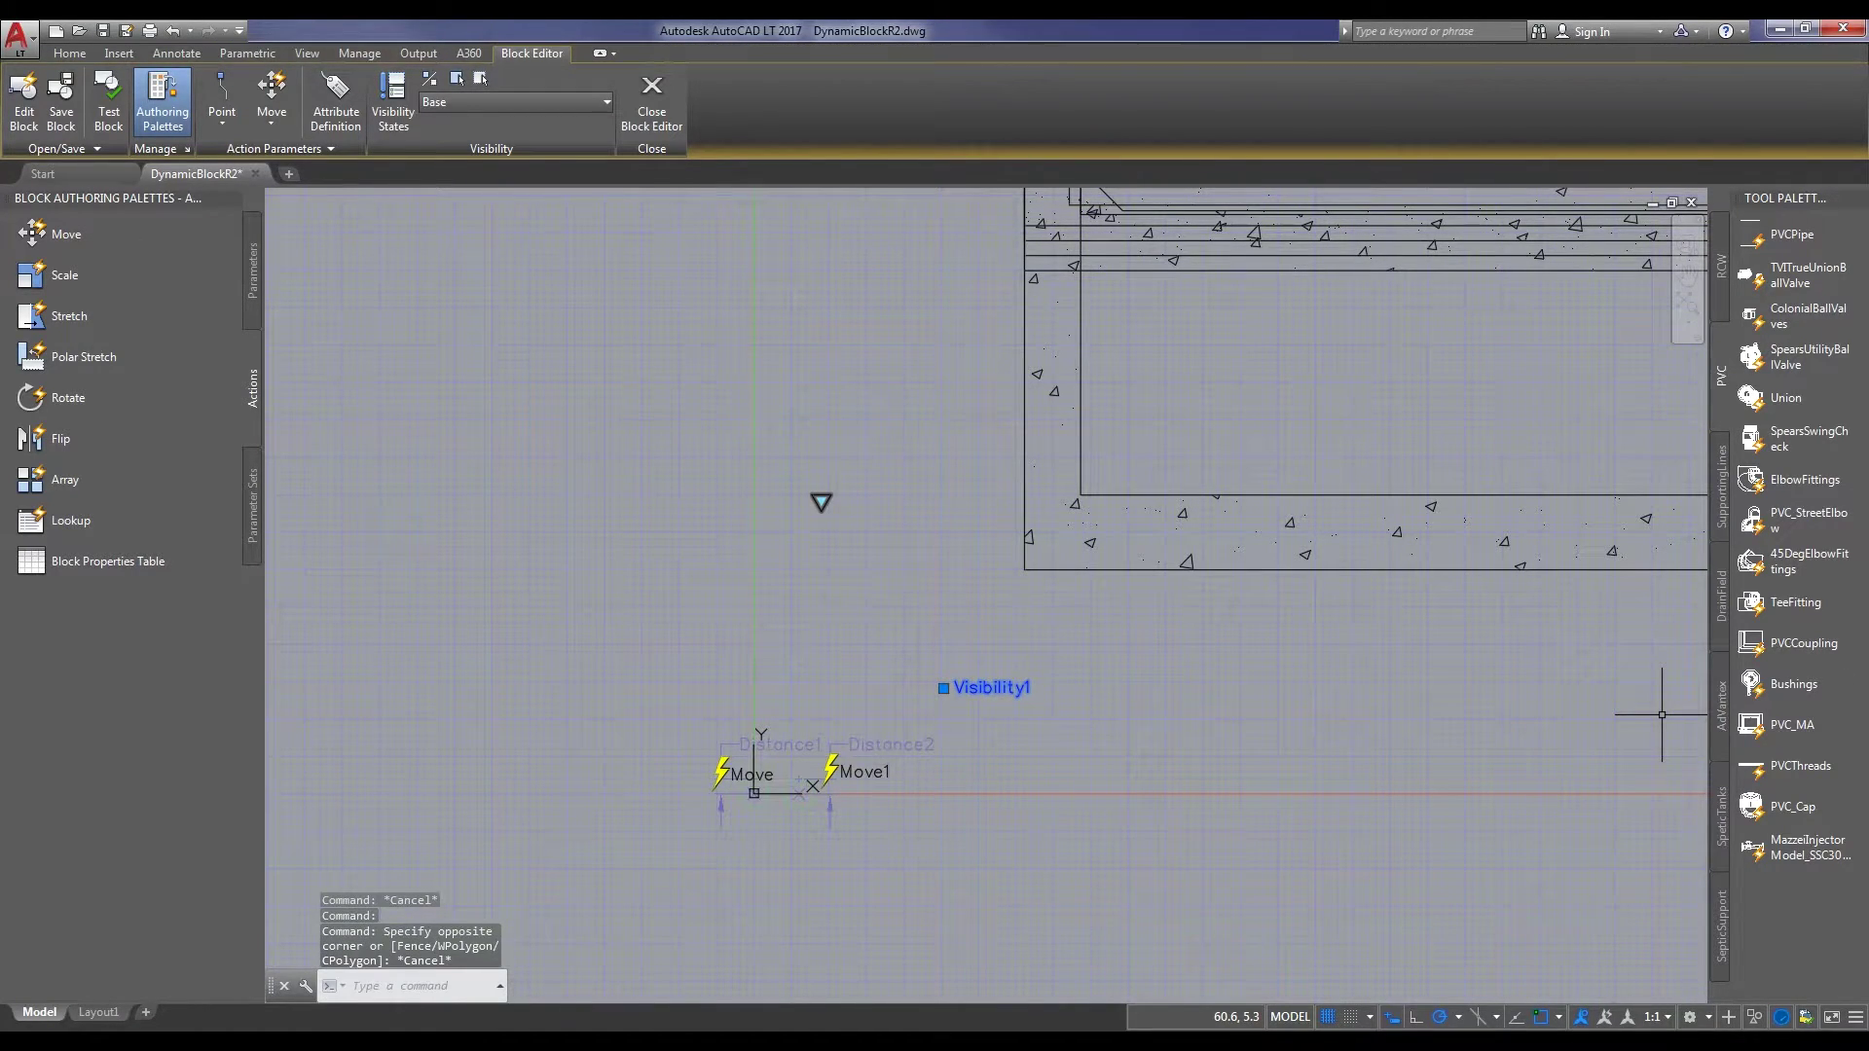
key("Escape")
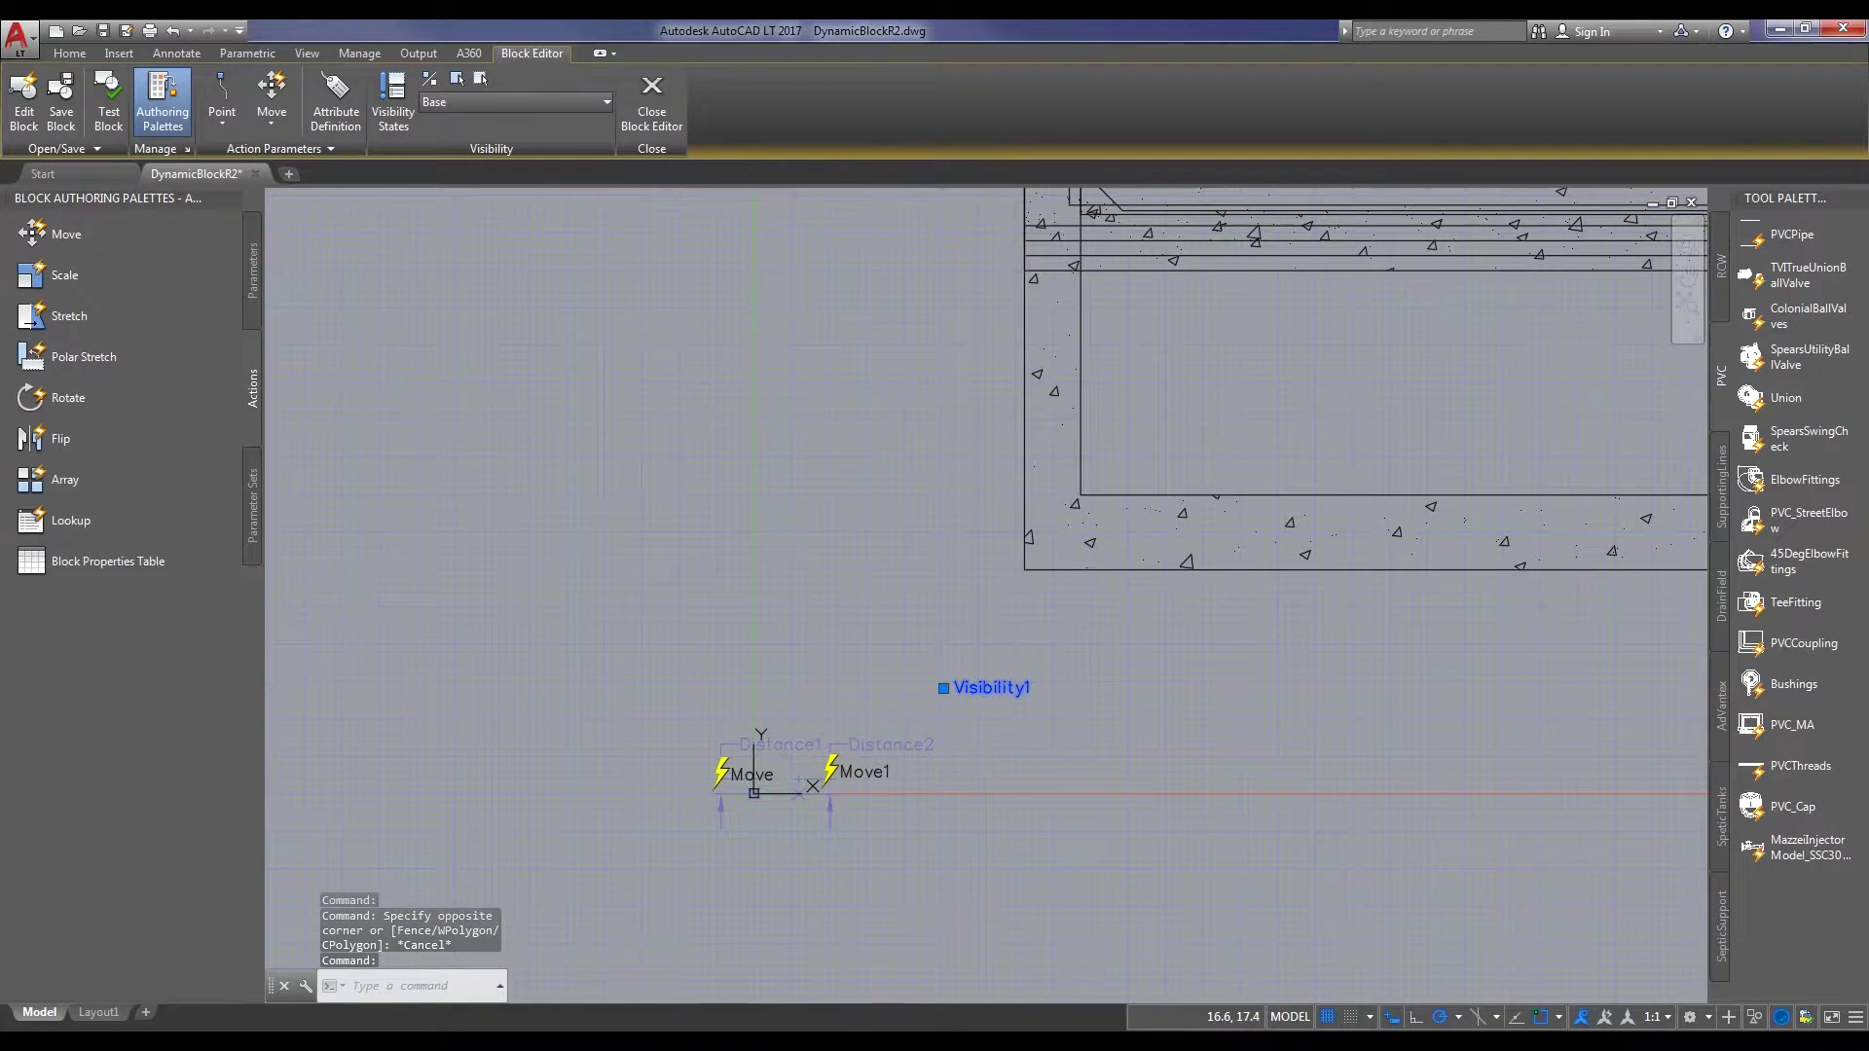
scroll(992, 599, "down", 5)
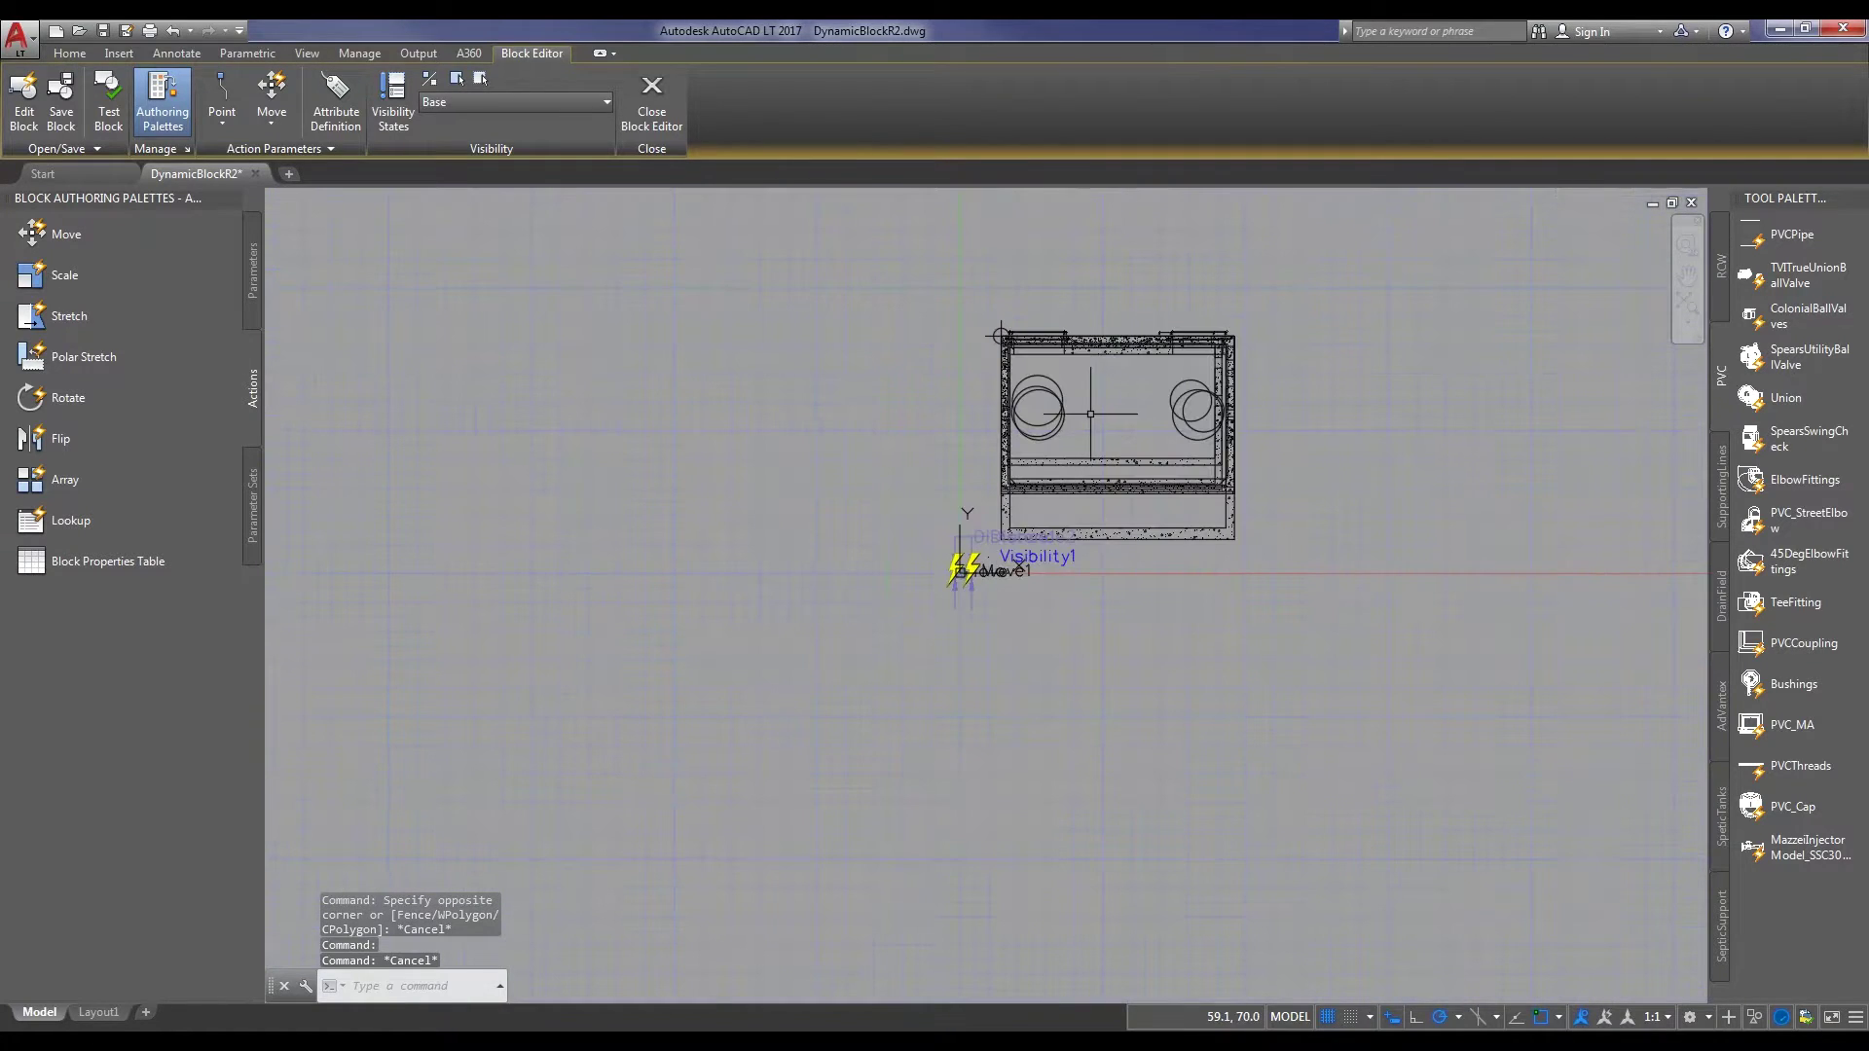
left_click(247, 257)
Place a Lookup parameter above the tank's top-left corner and select its Lookup1 action
left_click(78, 551)
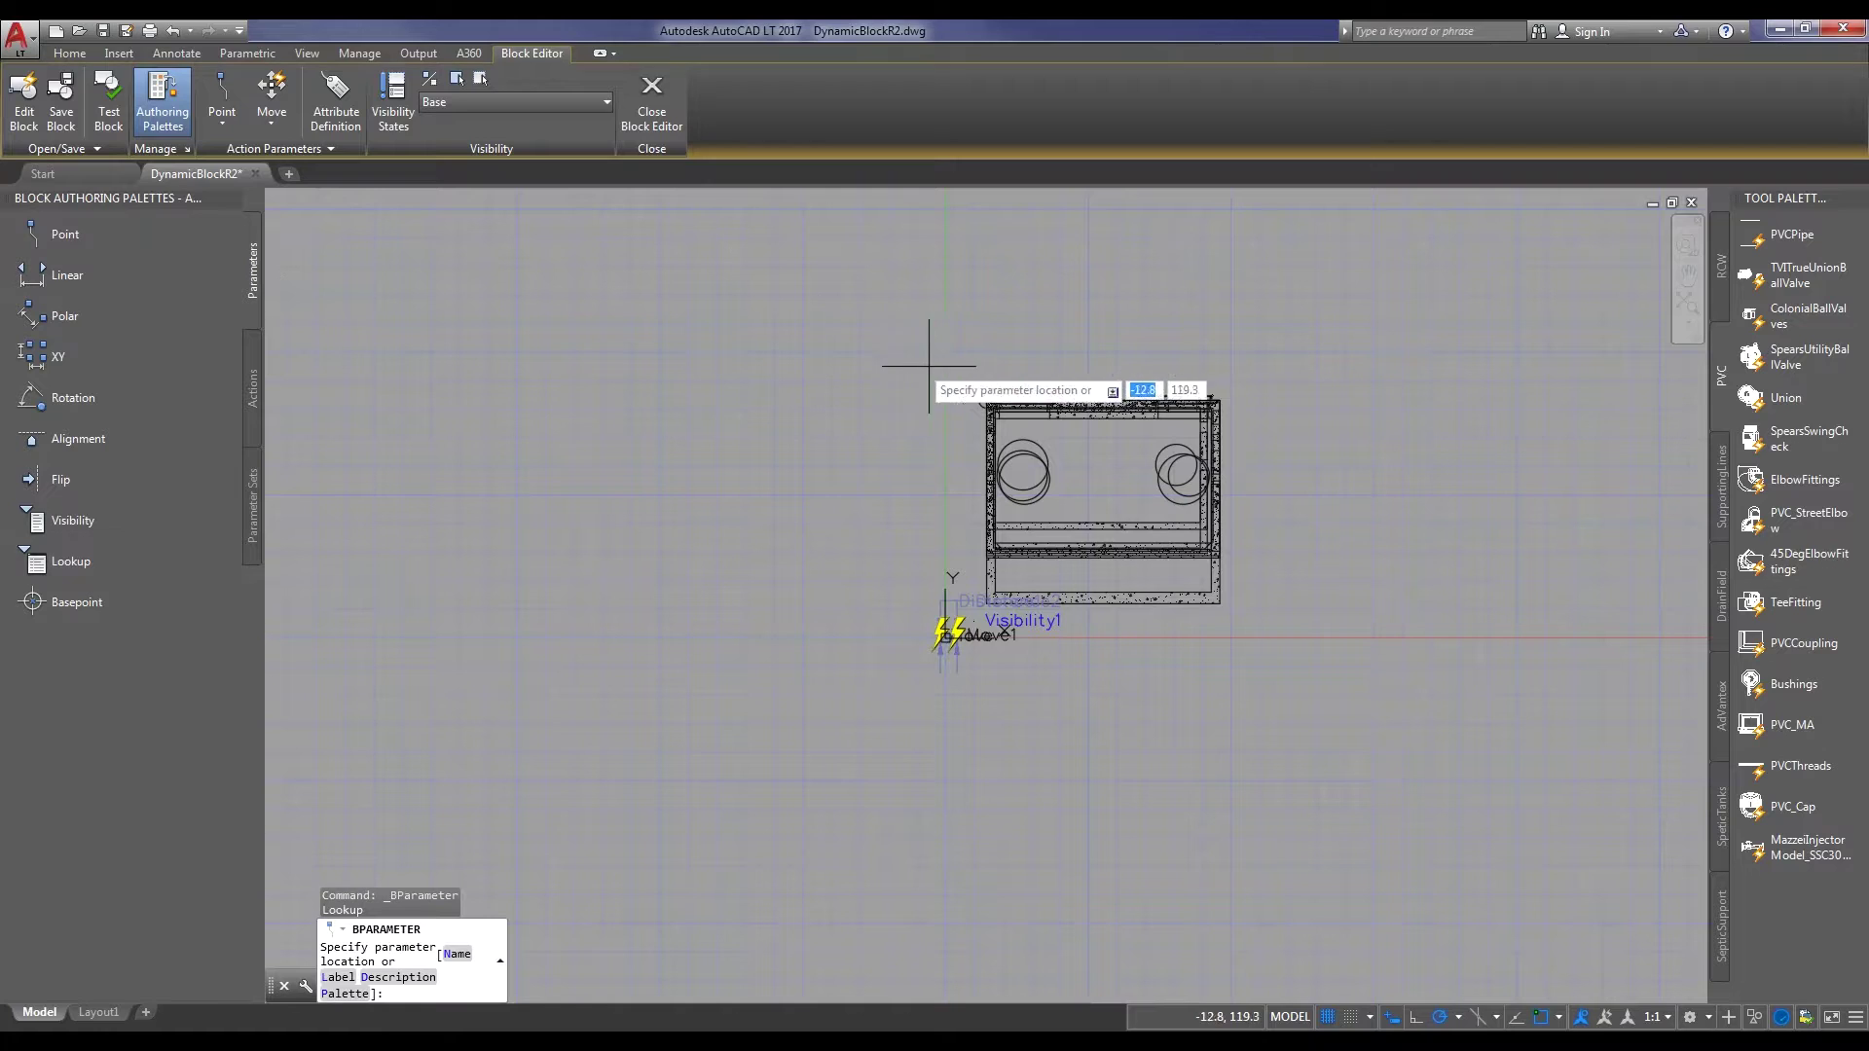
left_click(988, 333)
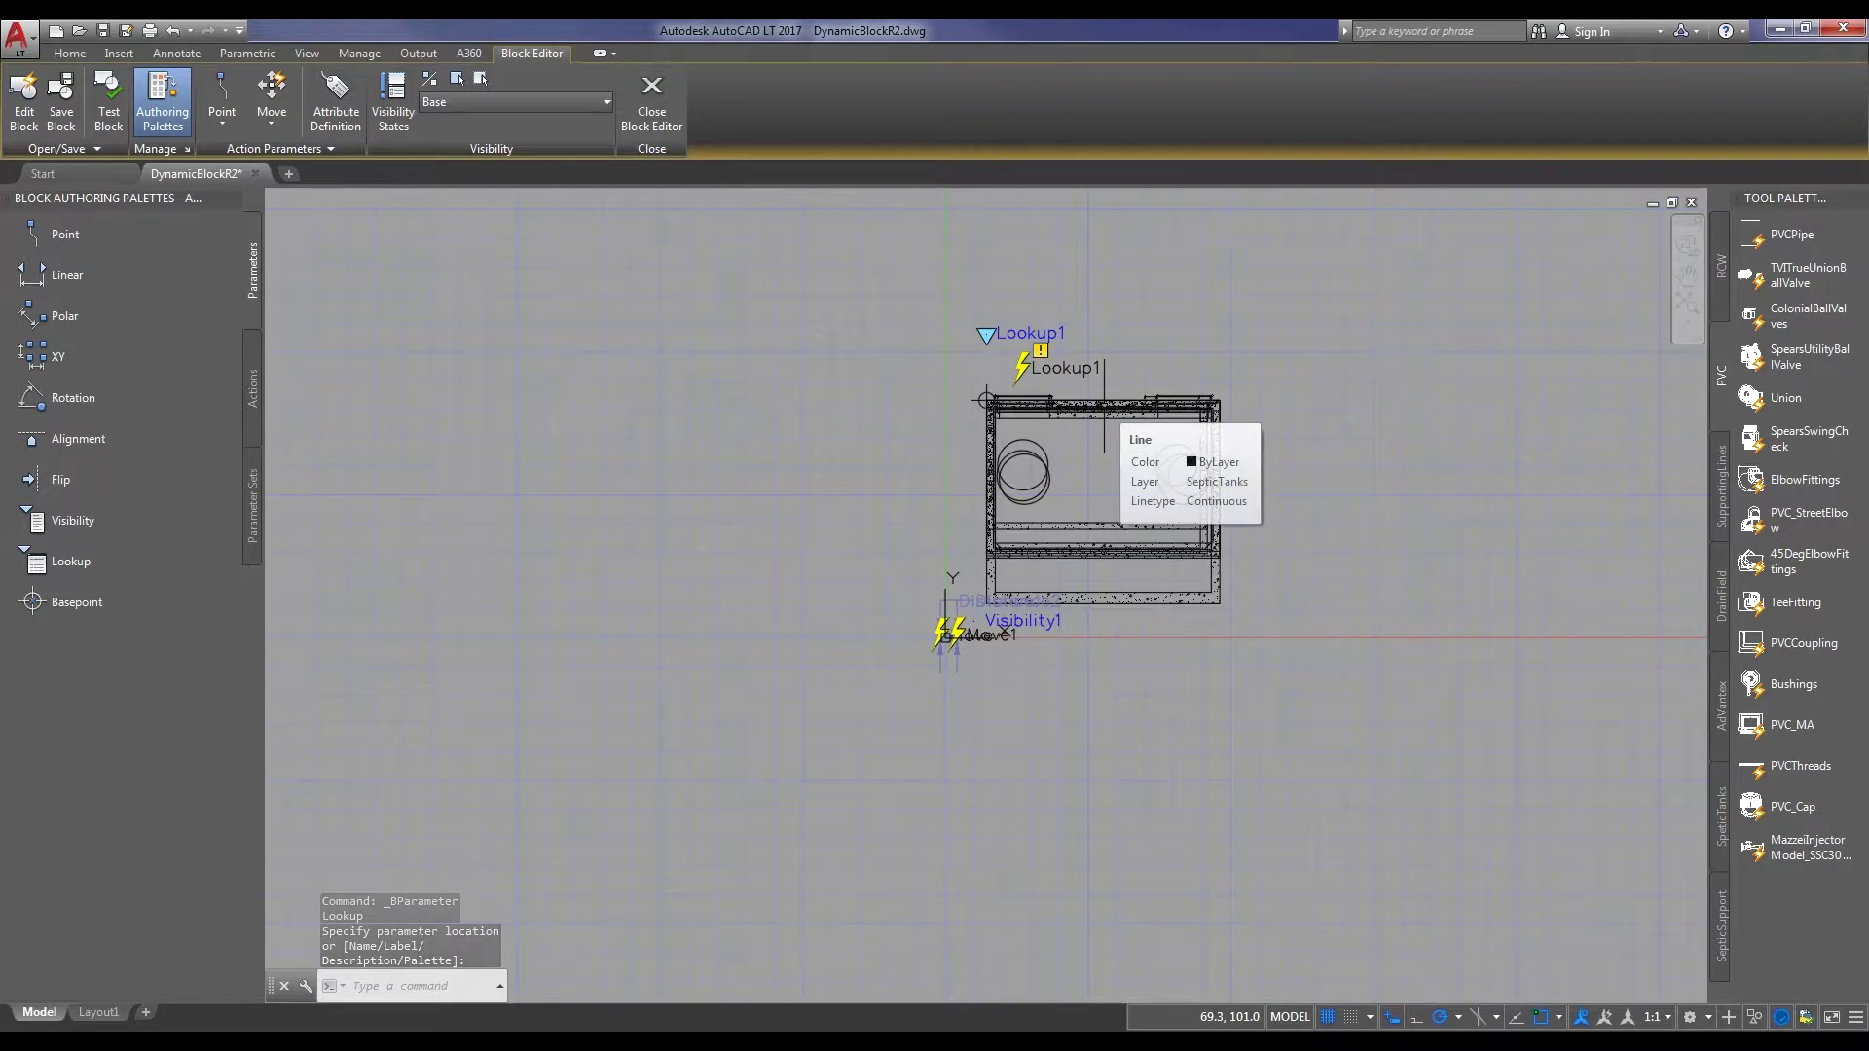
left_click(1057, 382)
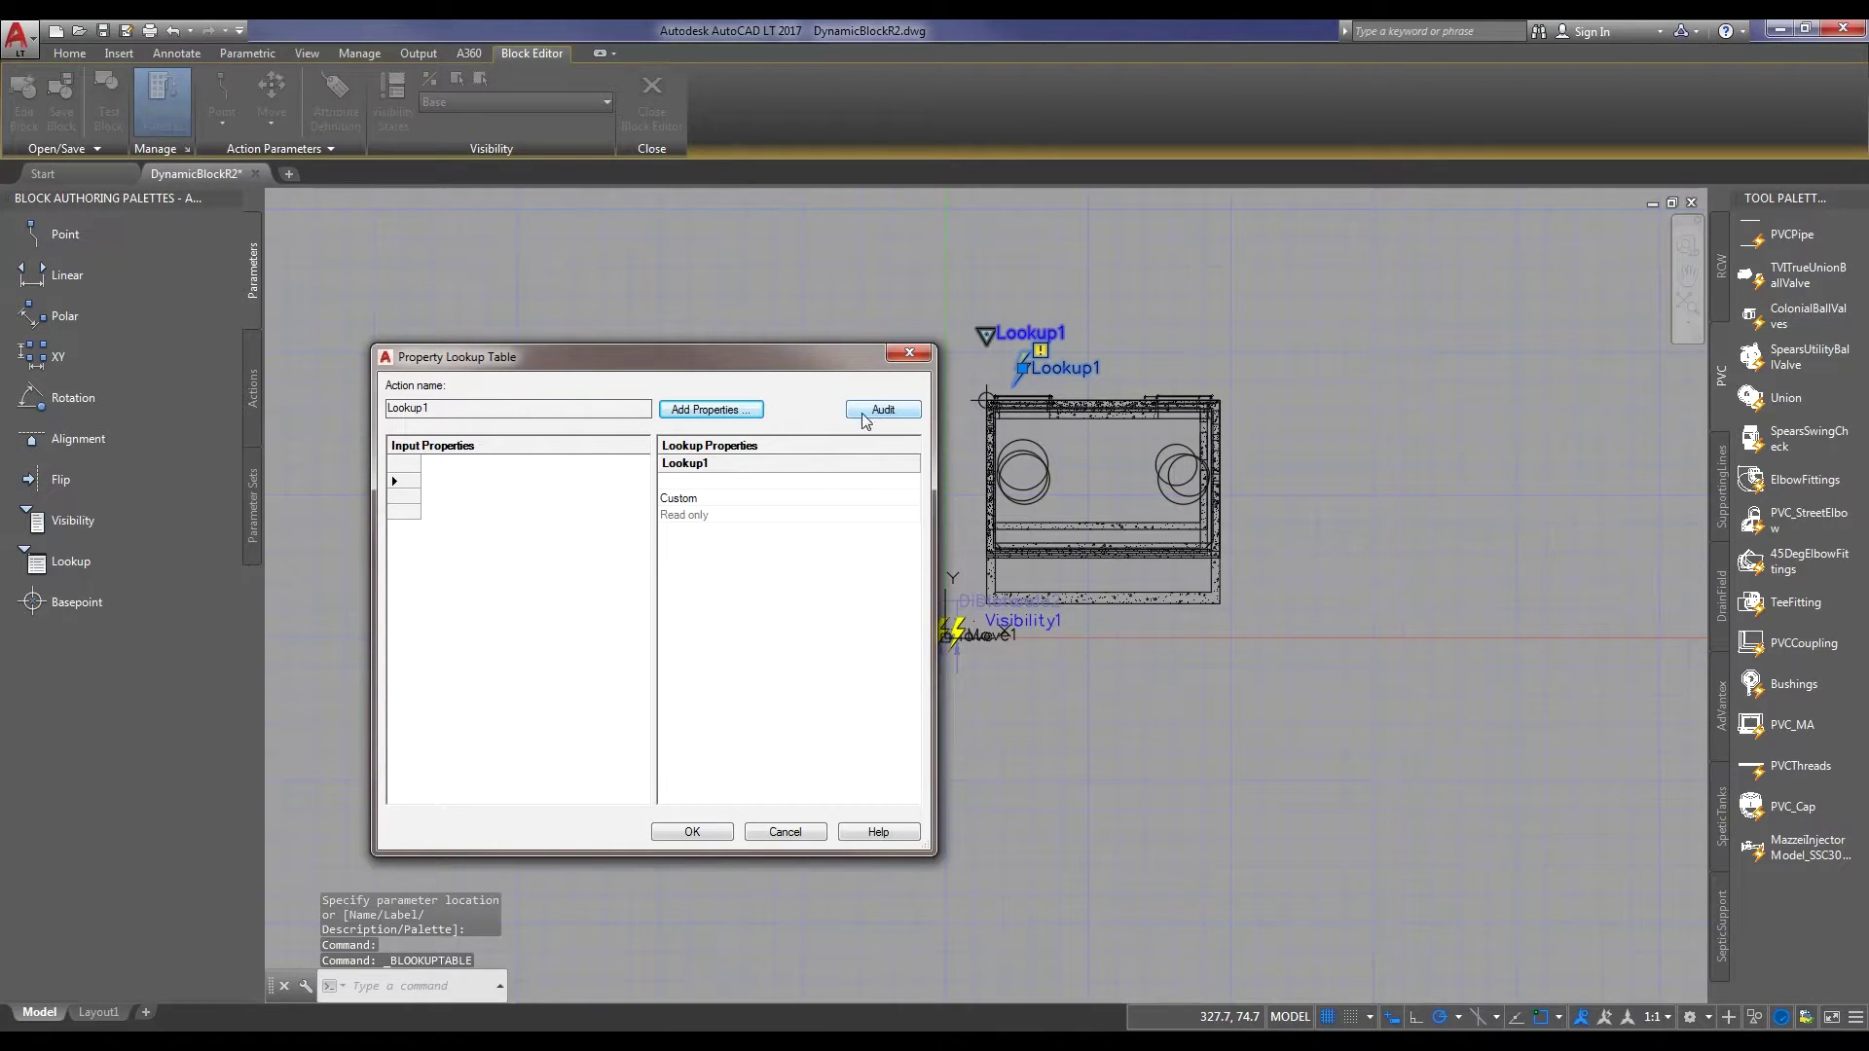
Add Distance1 as the lookup table's input with values 1, 2 and 3
left_click(742, 421)
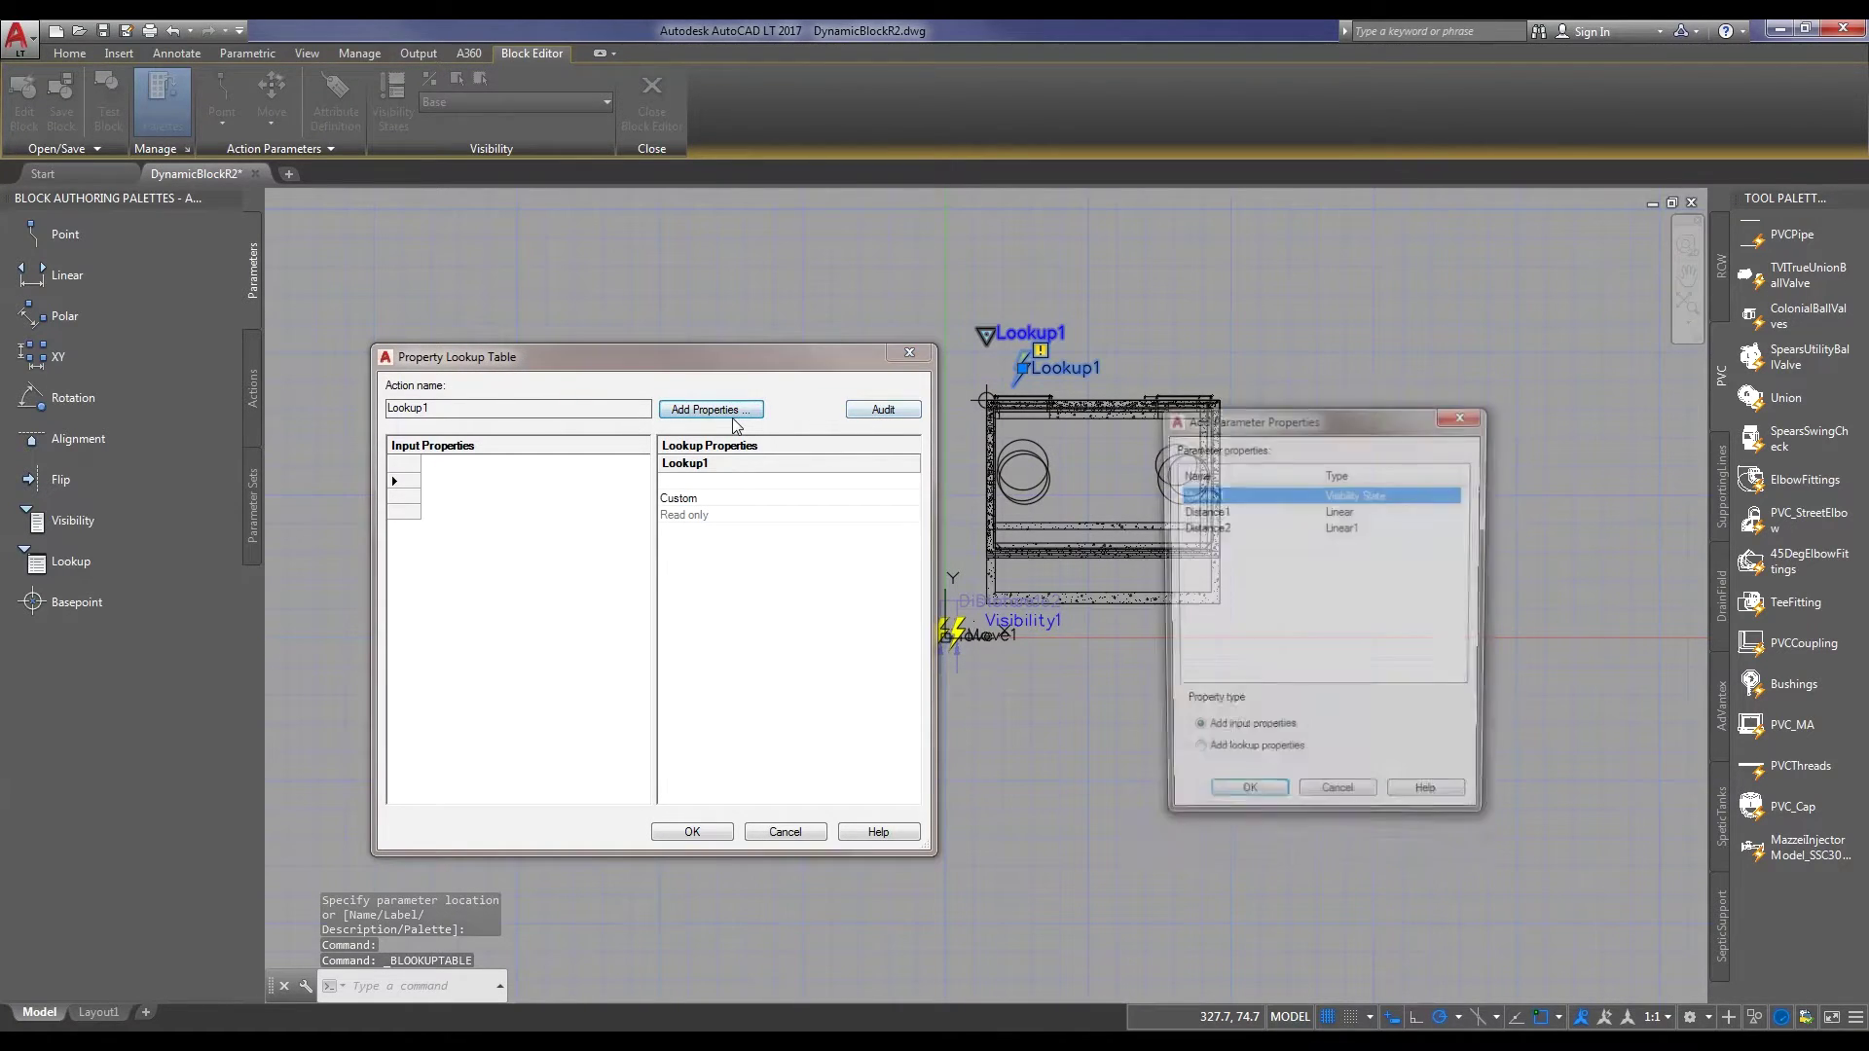
left_click(1249, 512)
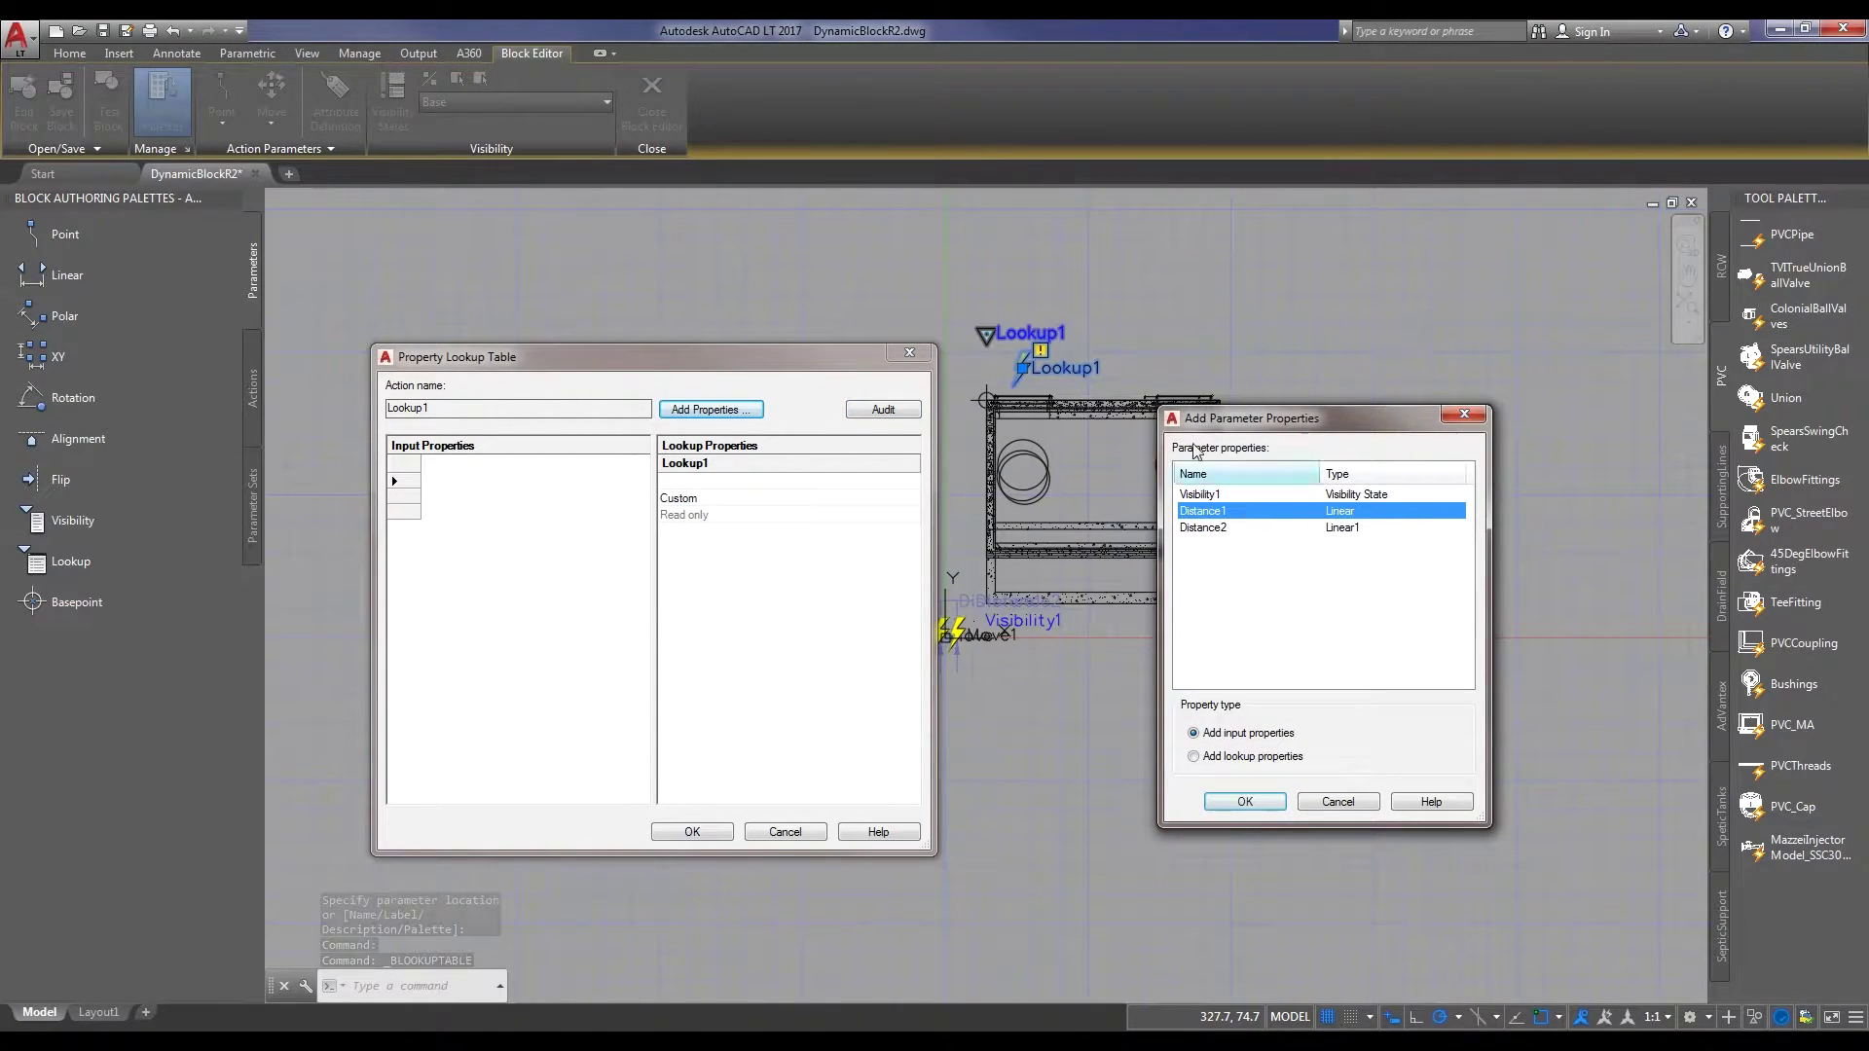
left_click(1245, 801)
left_click(469, 481)
type("1")
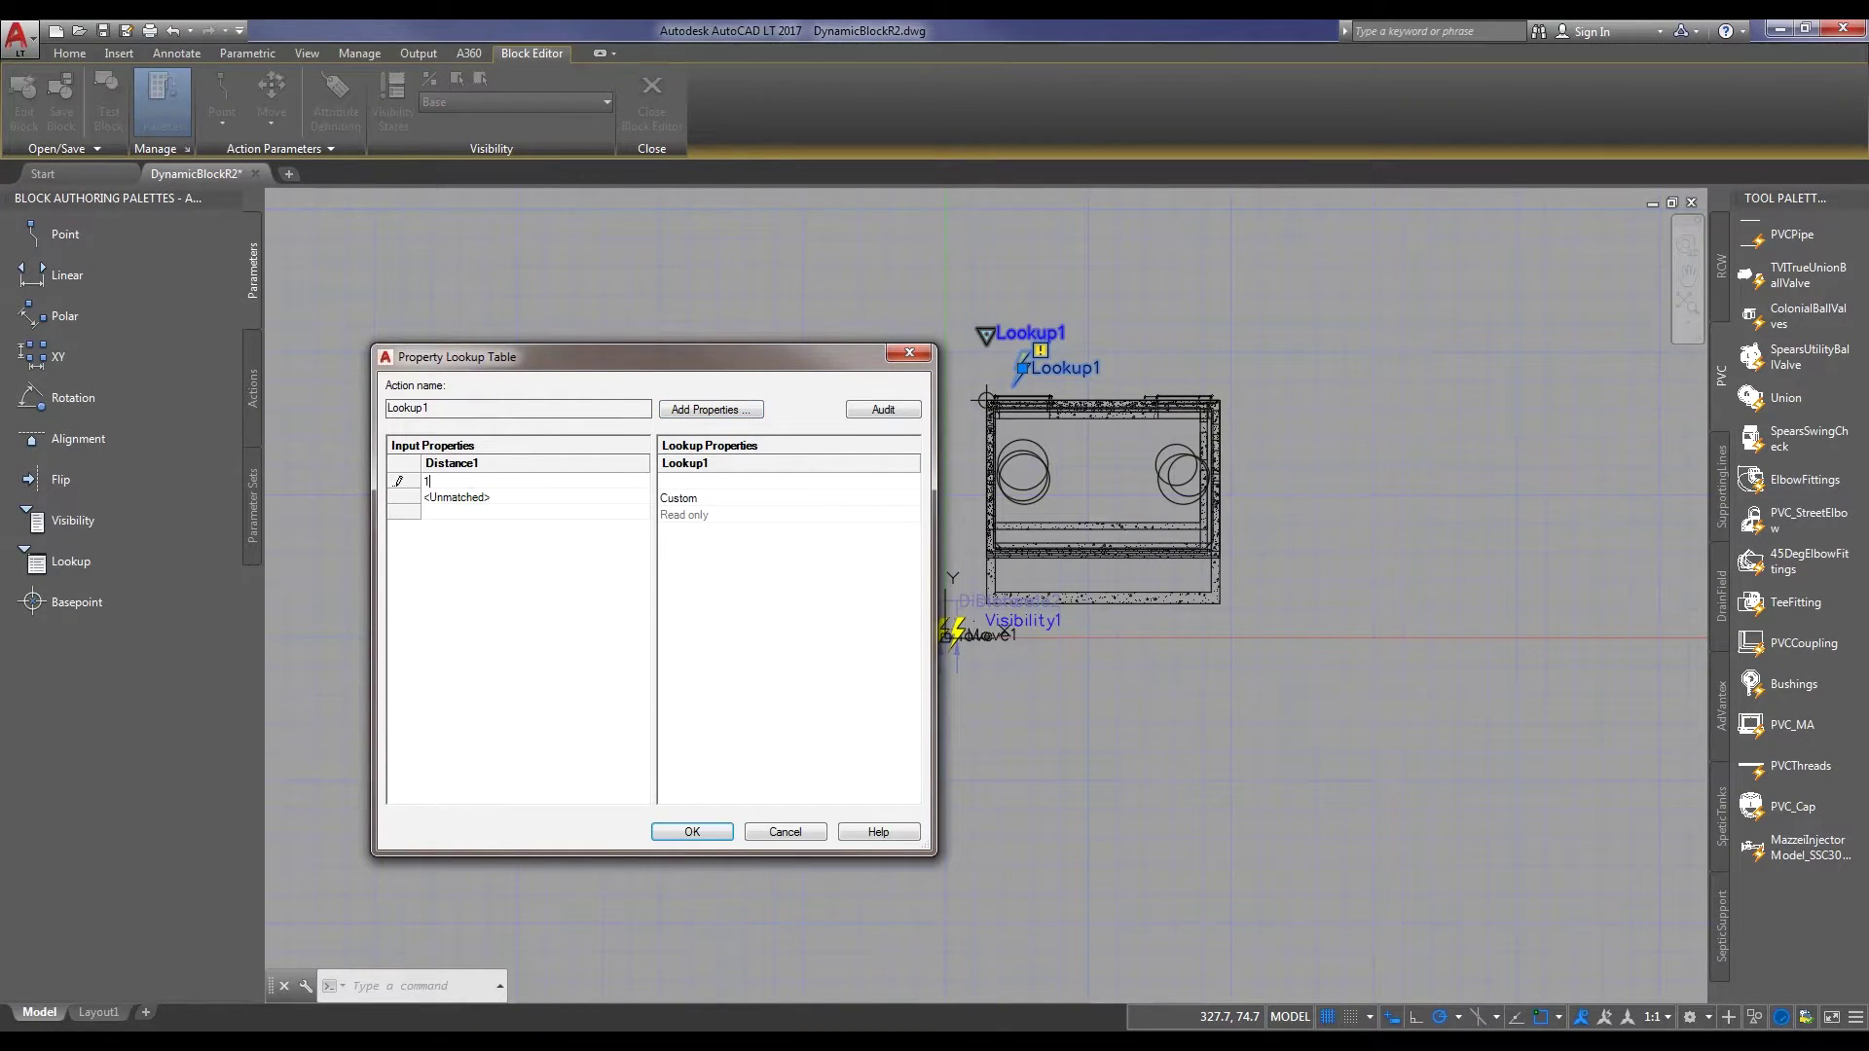
key("Return")
type("2")
key("Return")
type("3")
key("Return")
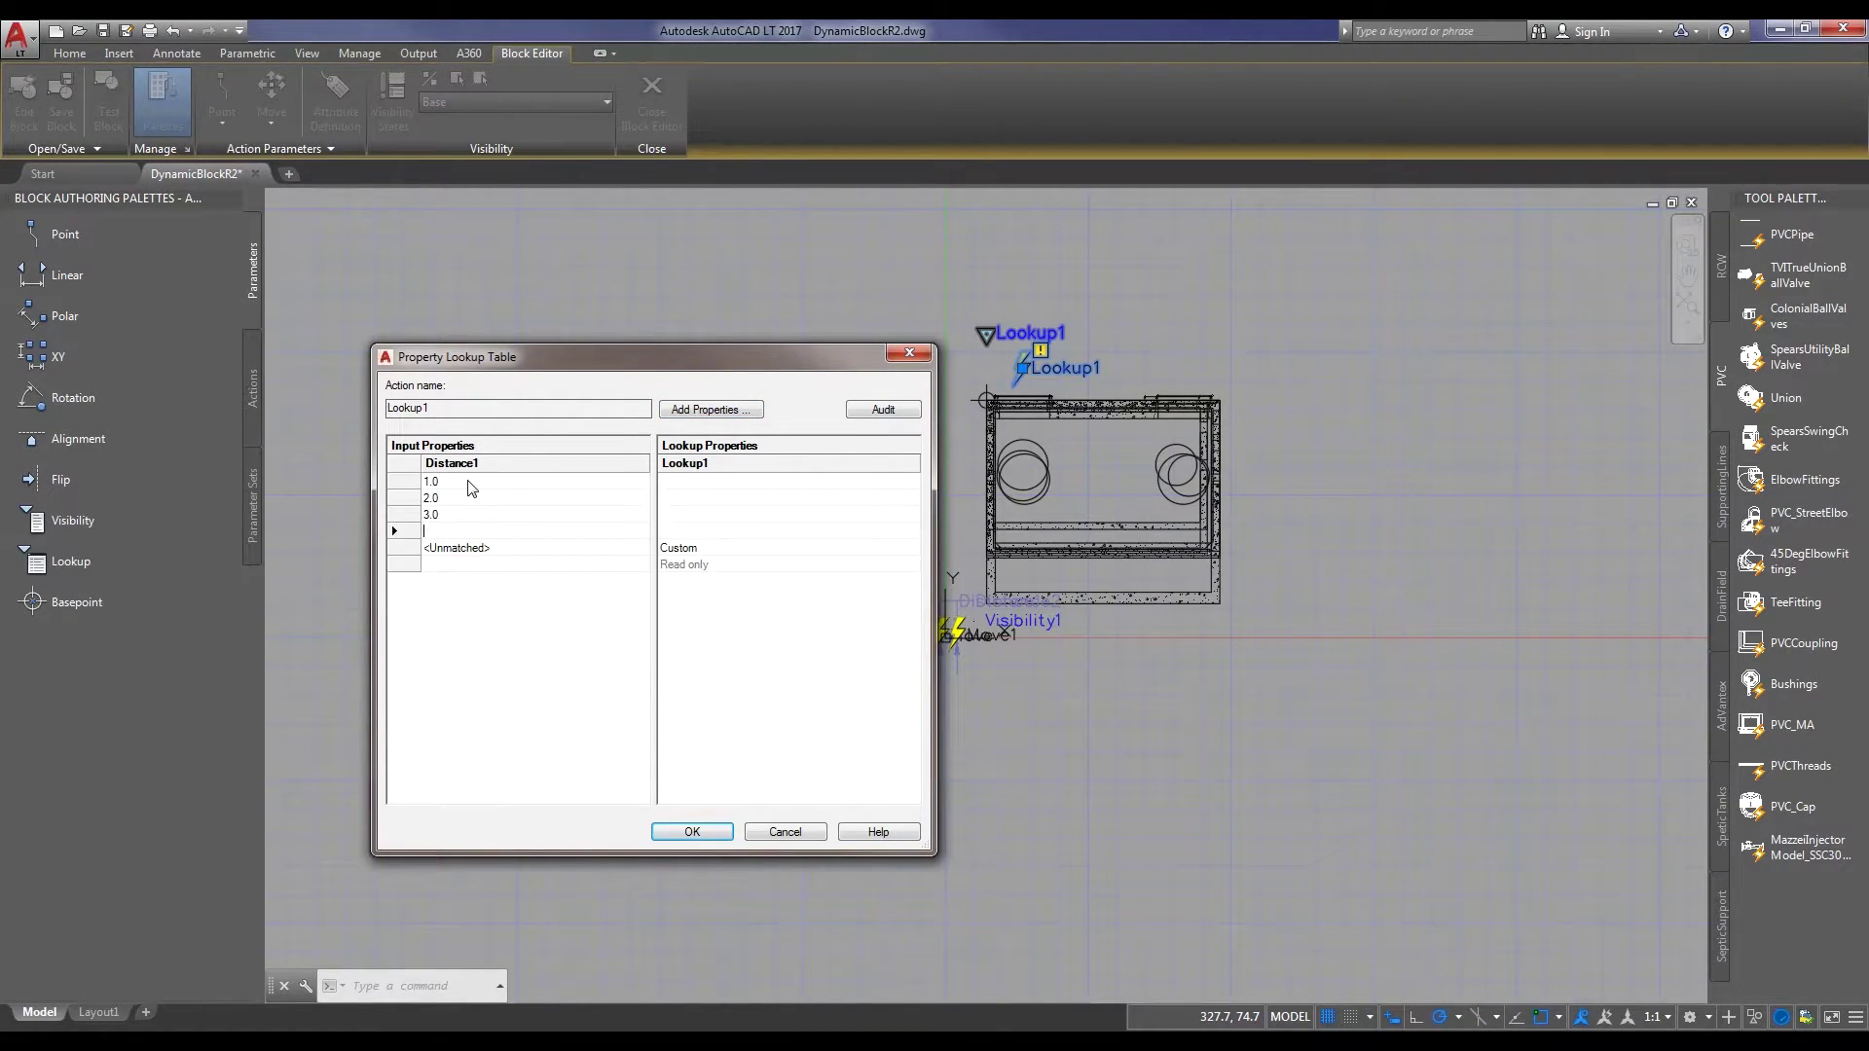
Fill the Lookup1 column with 1000 Gallon, 1250 Gallon and 1500 Gallon, and confirm
left_click(750, 482)
type("1000 Gallon")
key("Return")
type("1250")
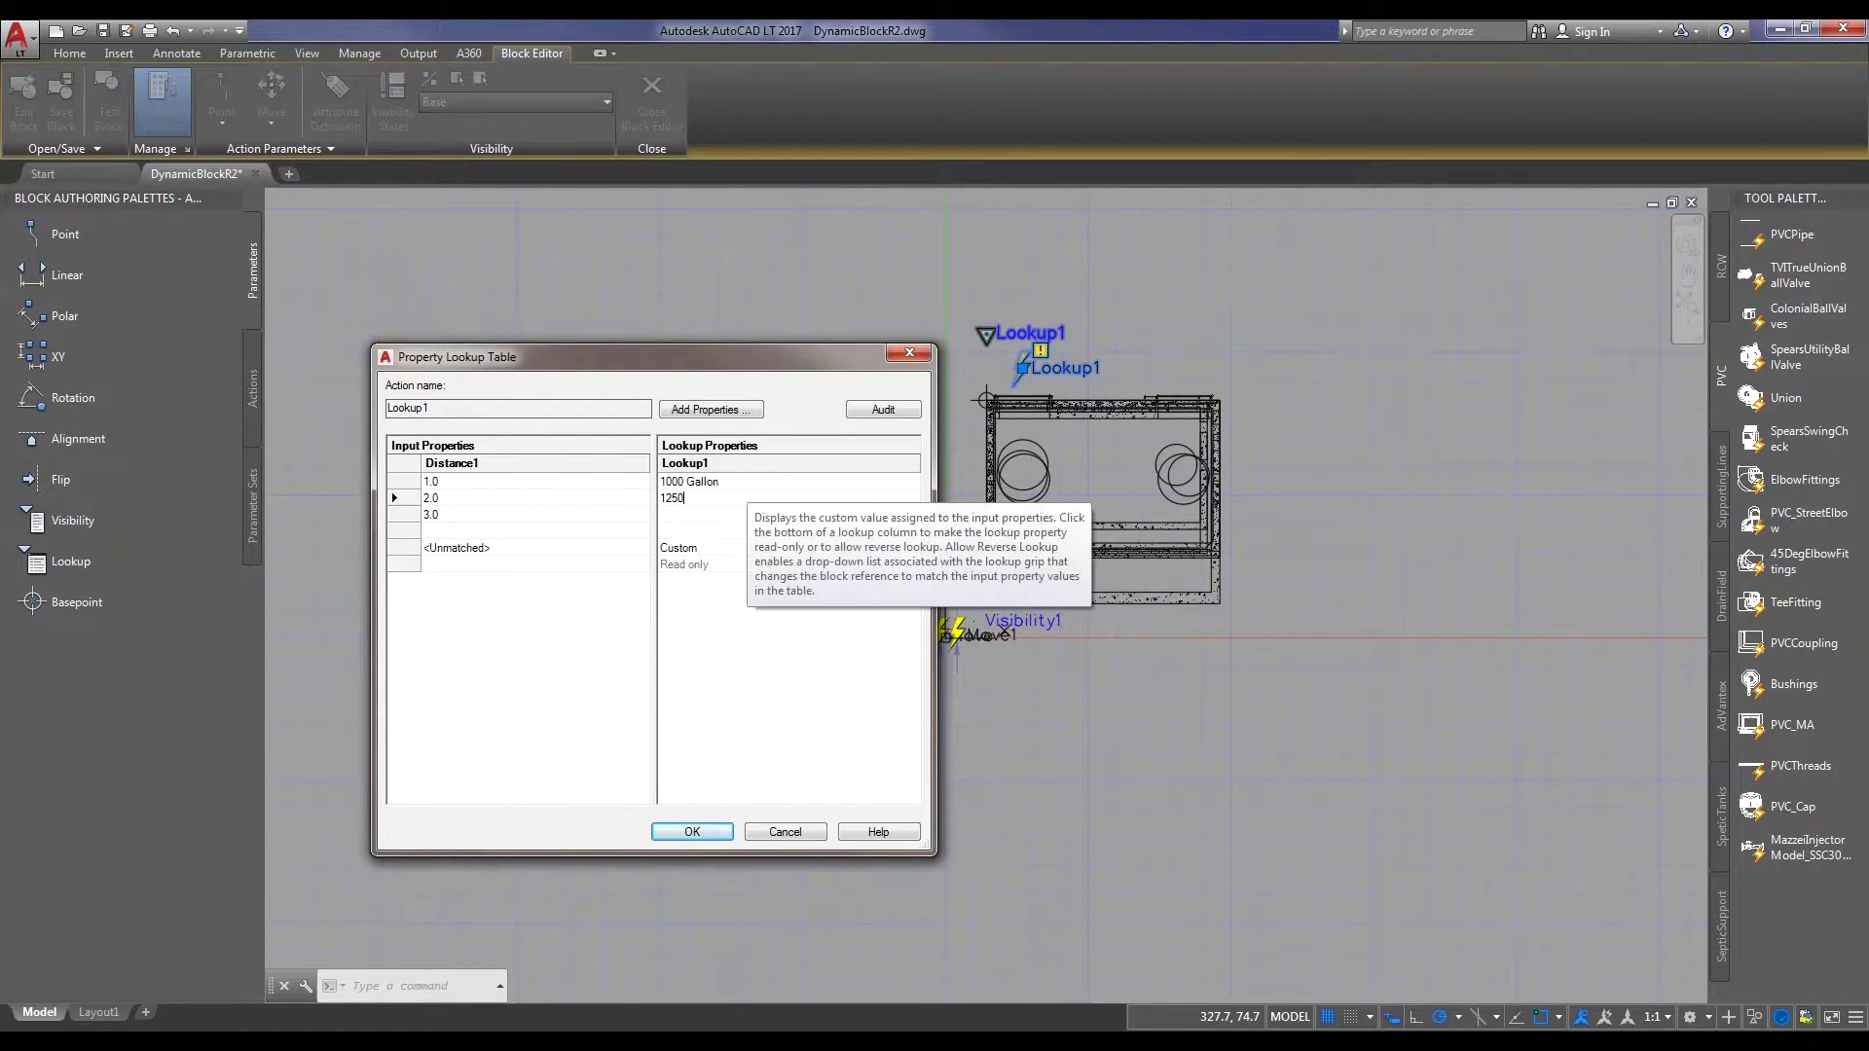
type(" Gallon")
key("Return")
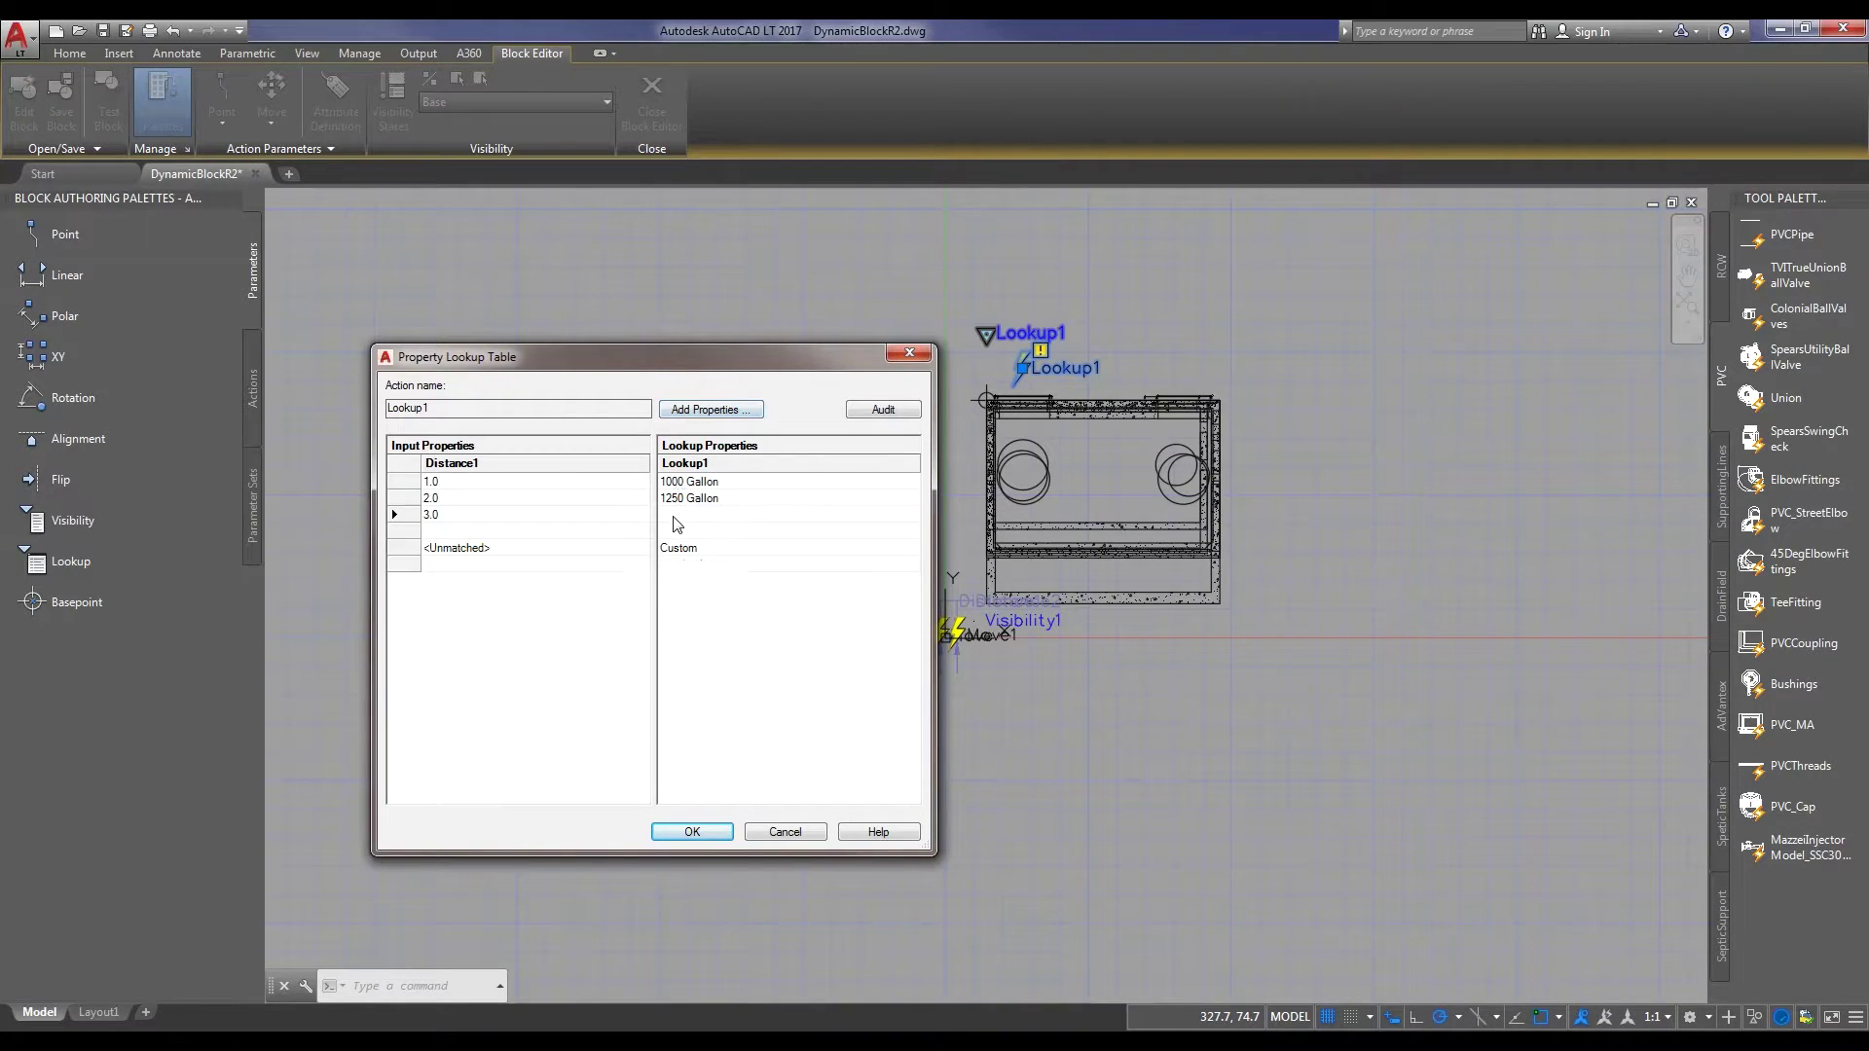
type("1500")
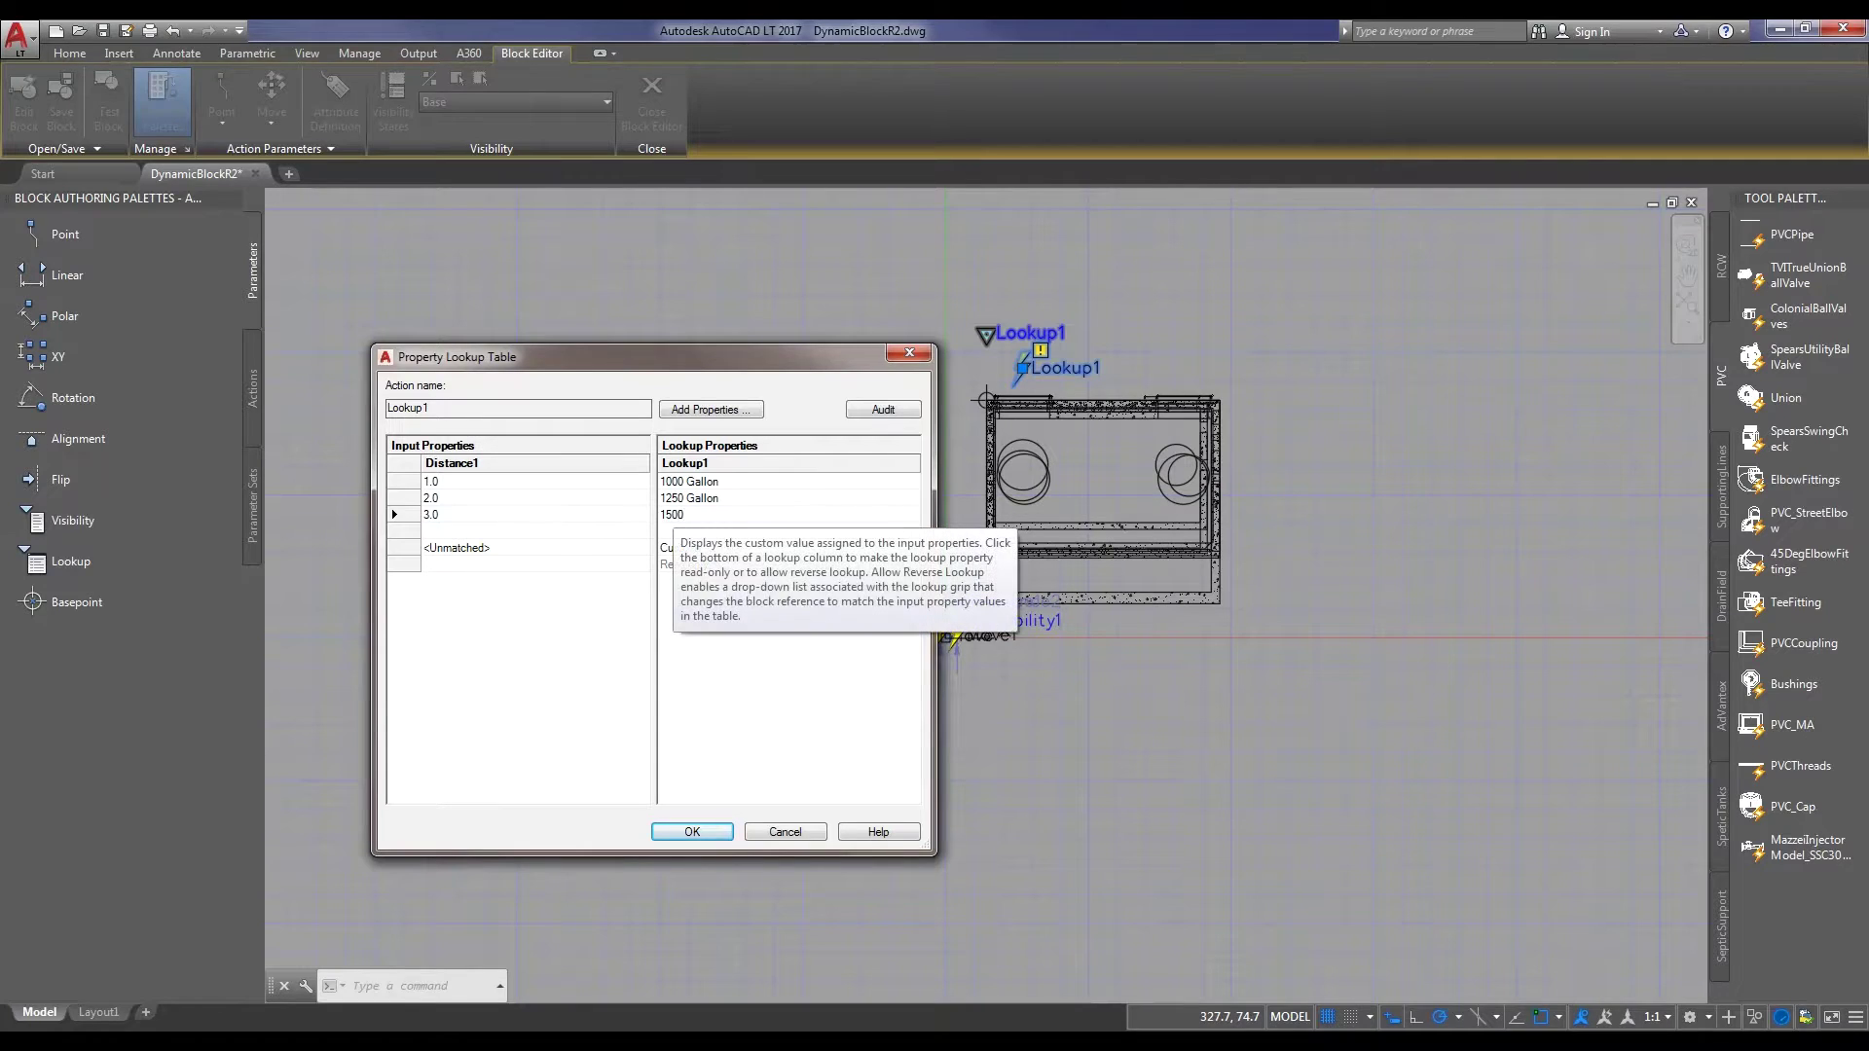
type(" Gallon")
left_click(692, 831)
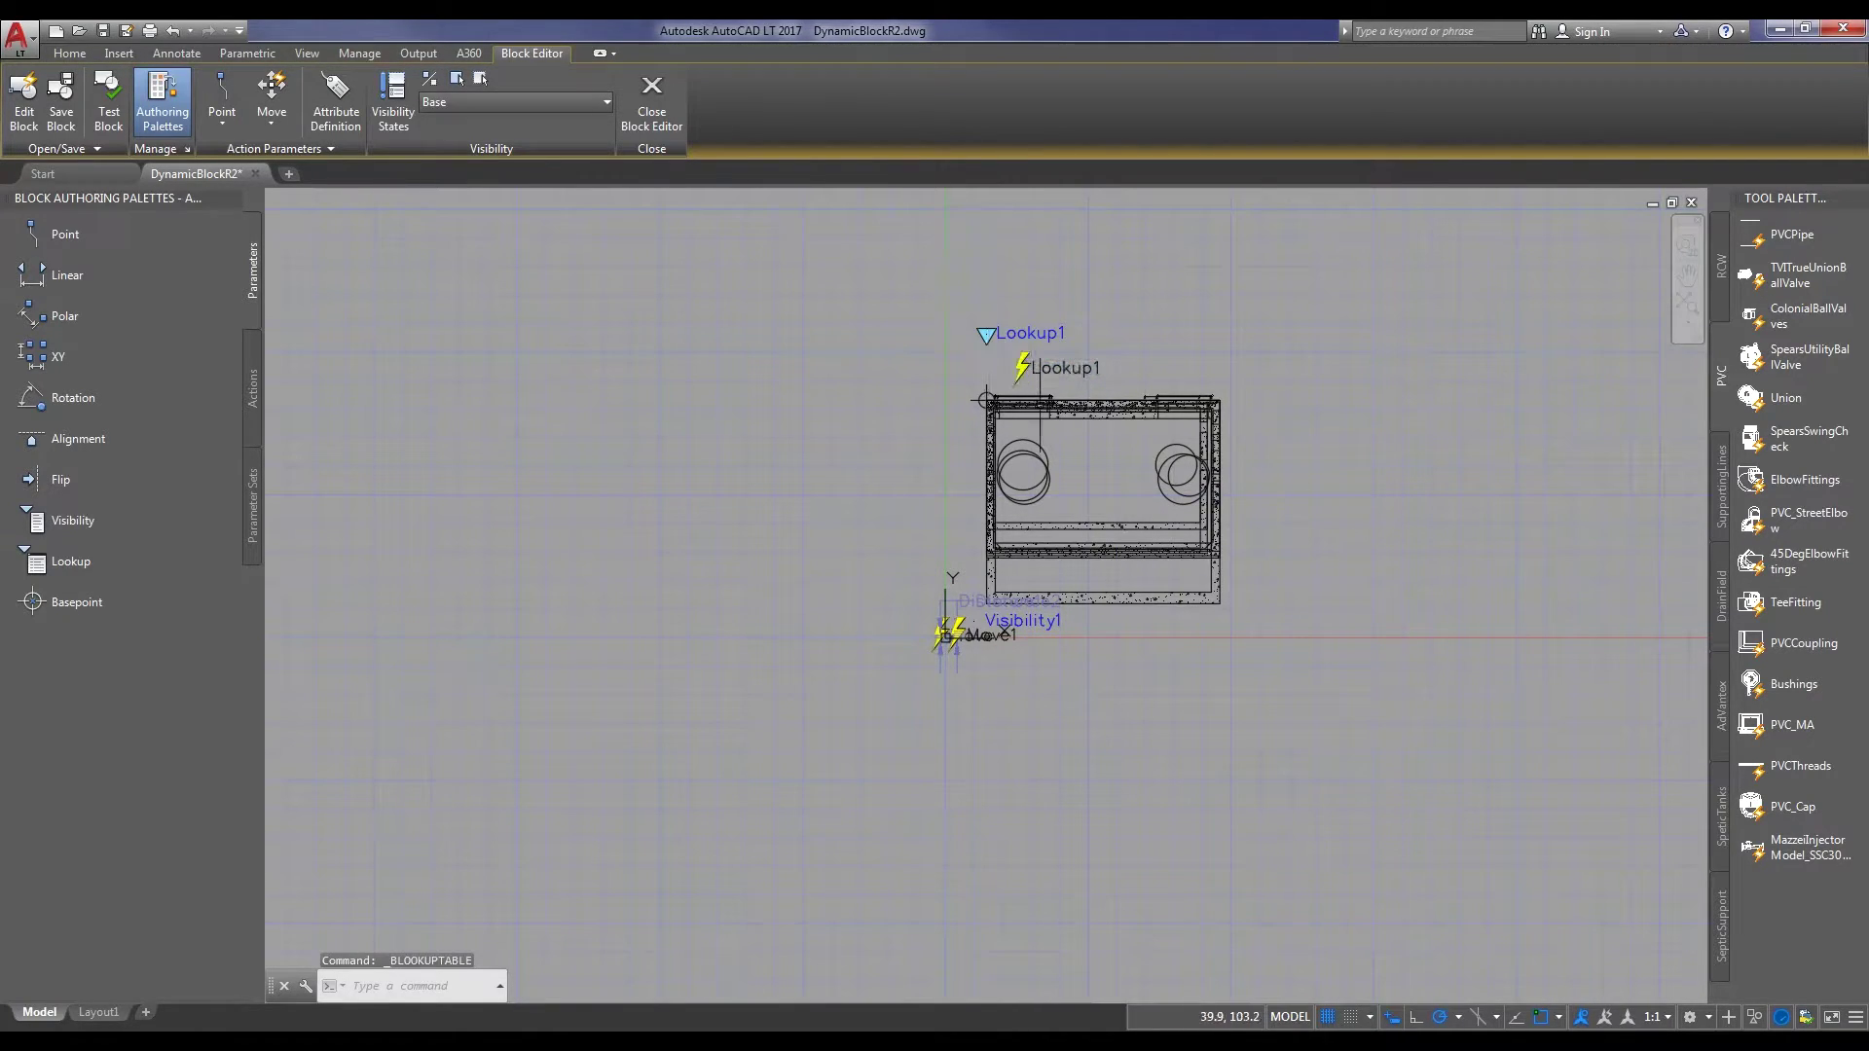
Place a second lookup above the tank's top-right and add Distance2 as its table input
left_click(91, 563)
left_click(1145, 340)
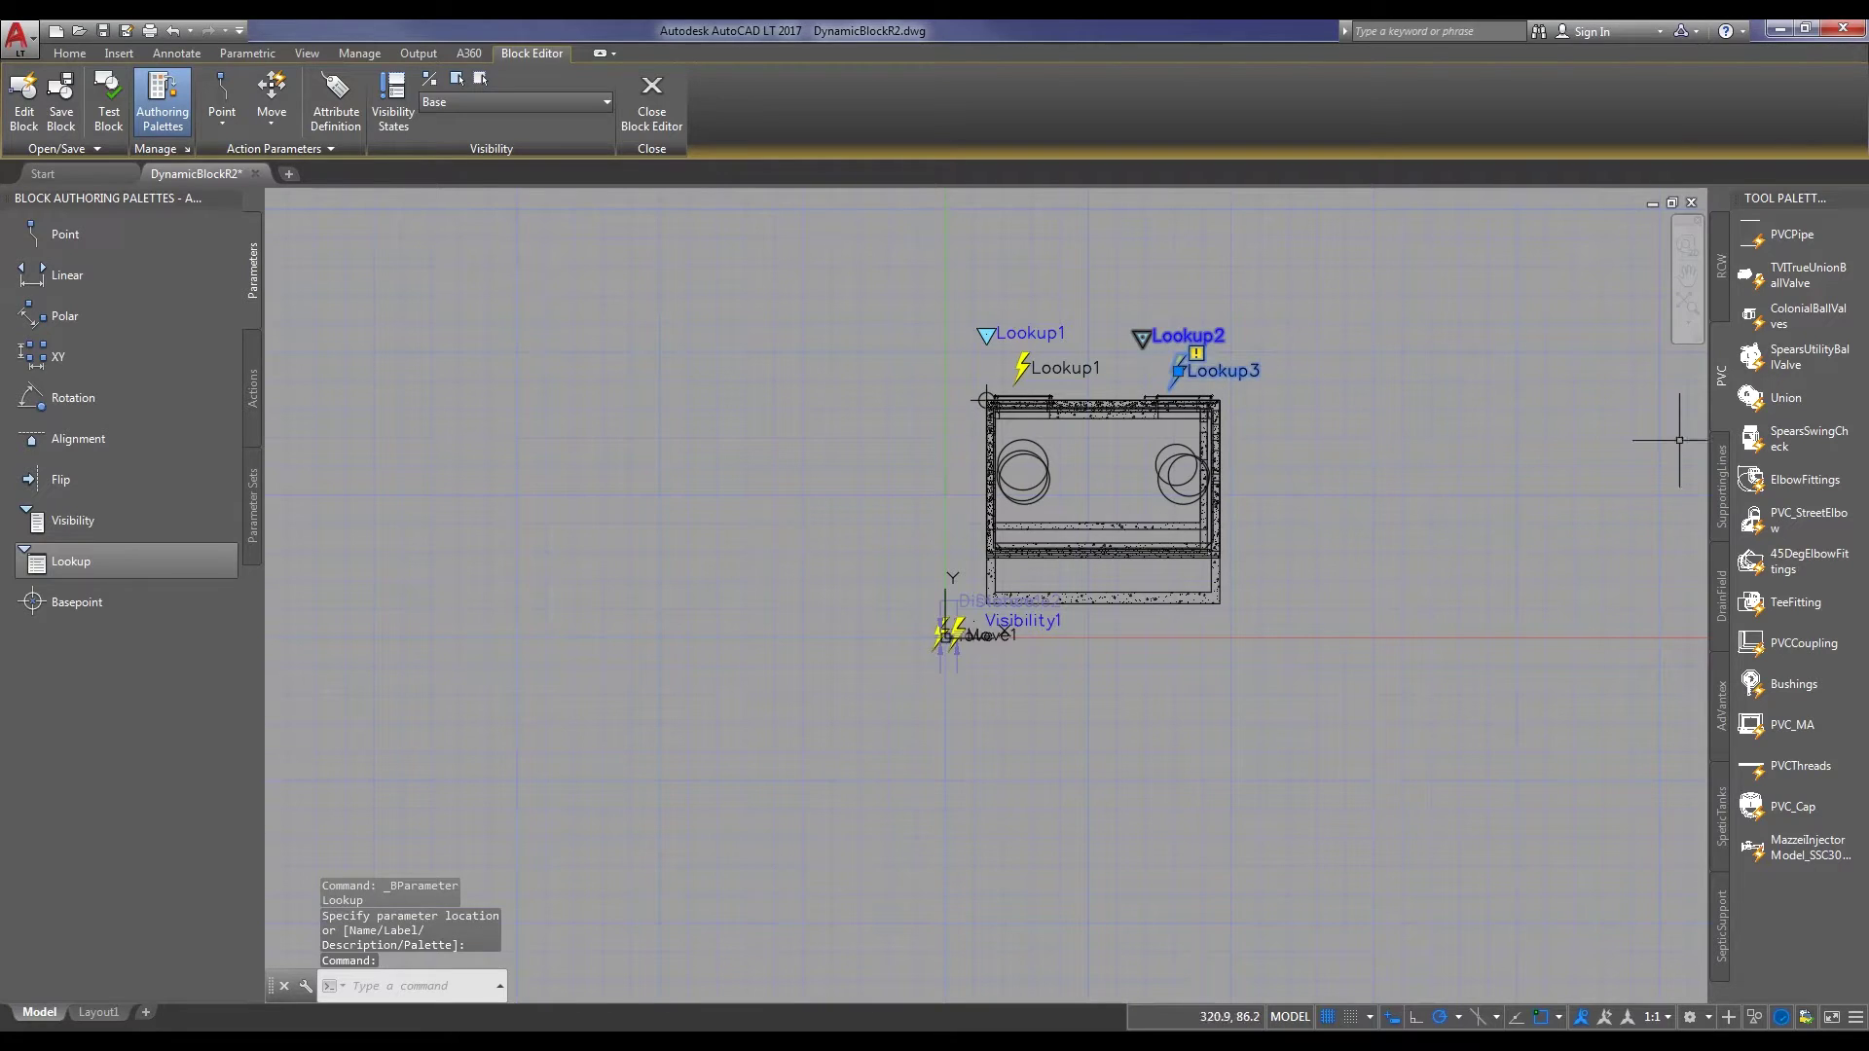
double_click(1178, 370)
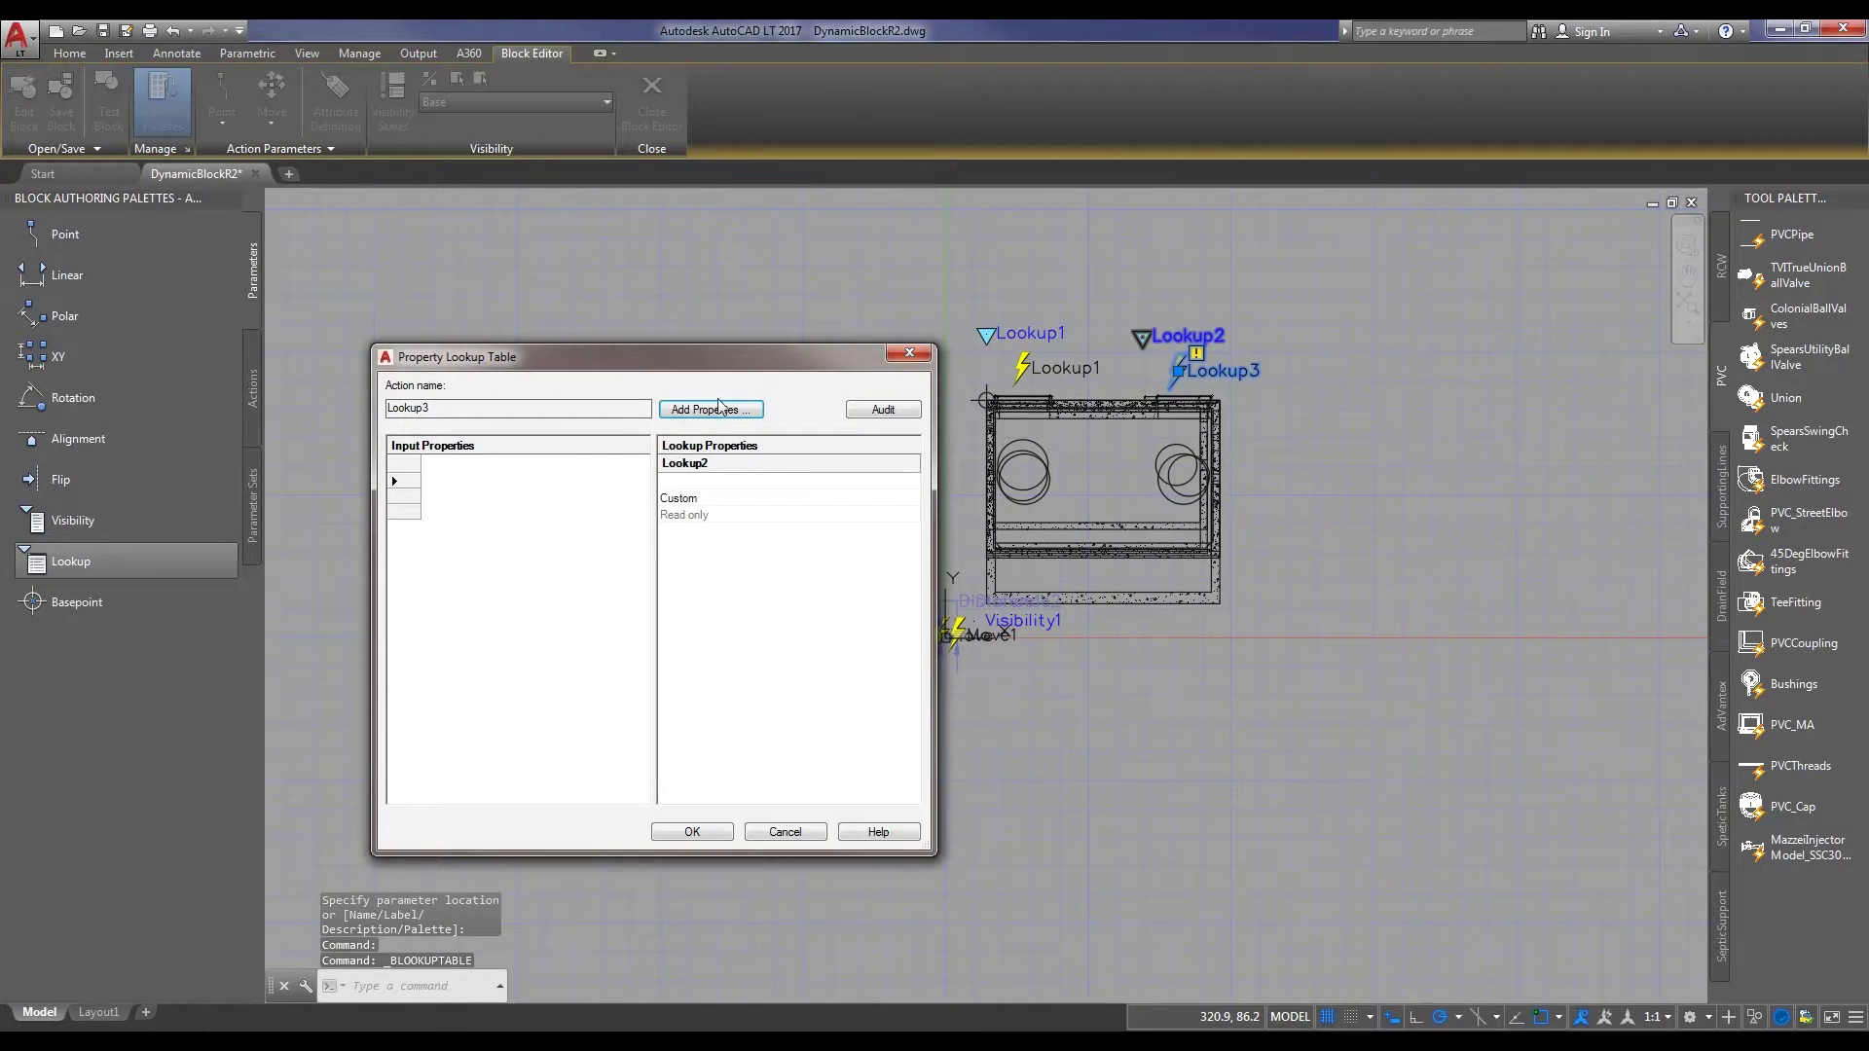
left_click(718, 410)
left_click(1203, 527)
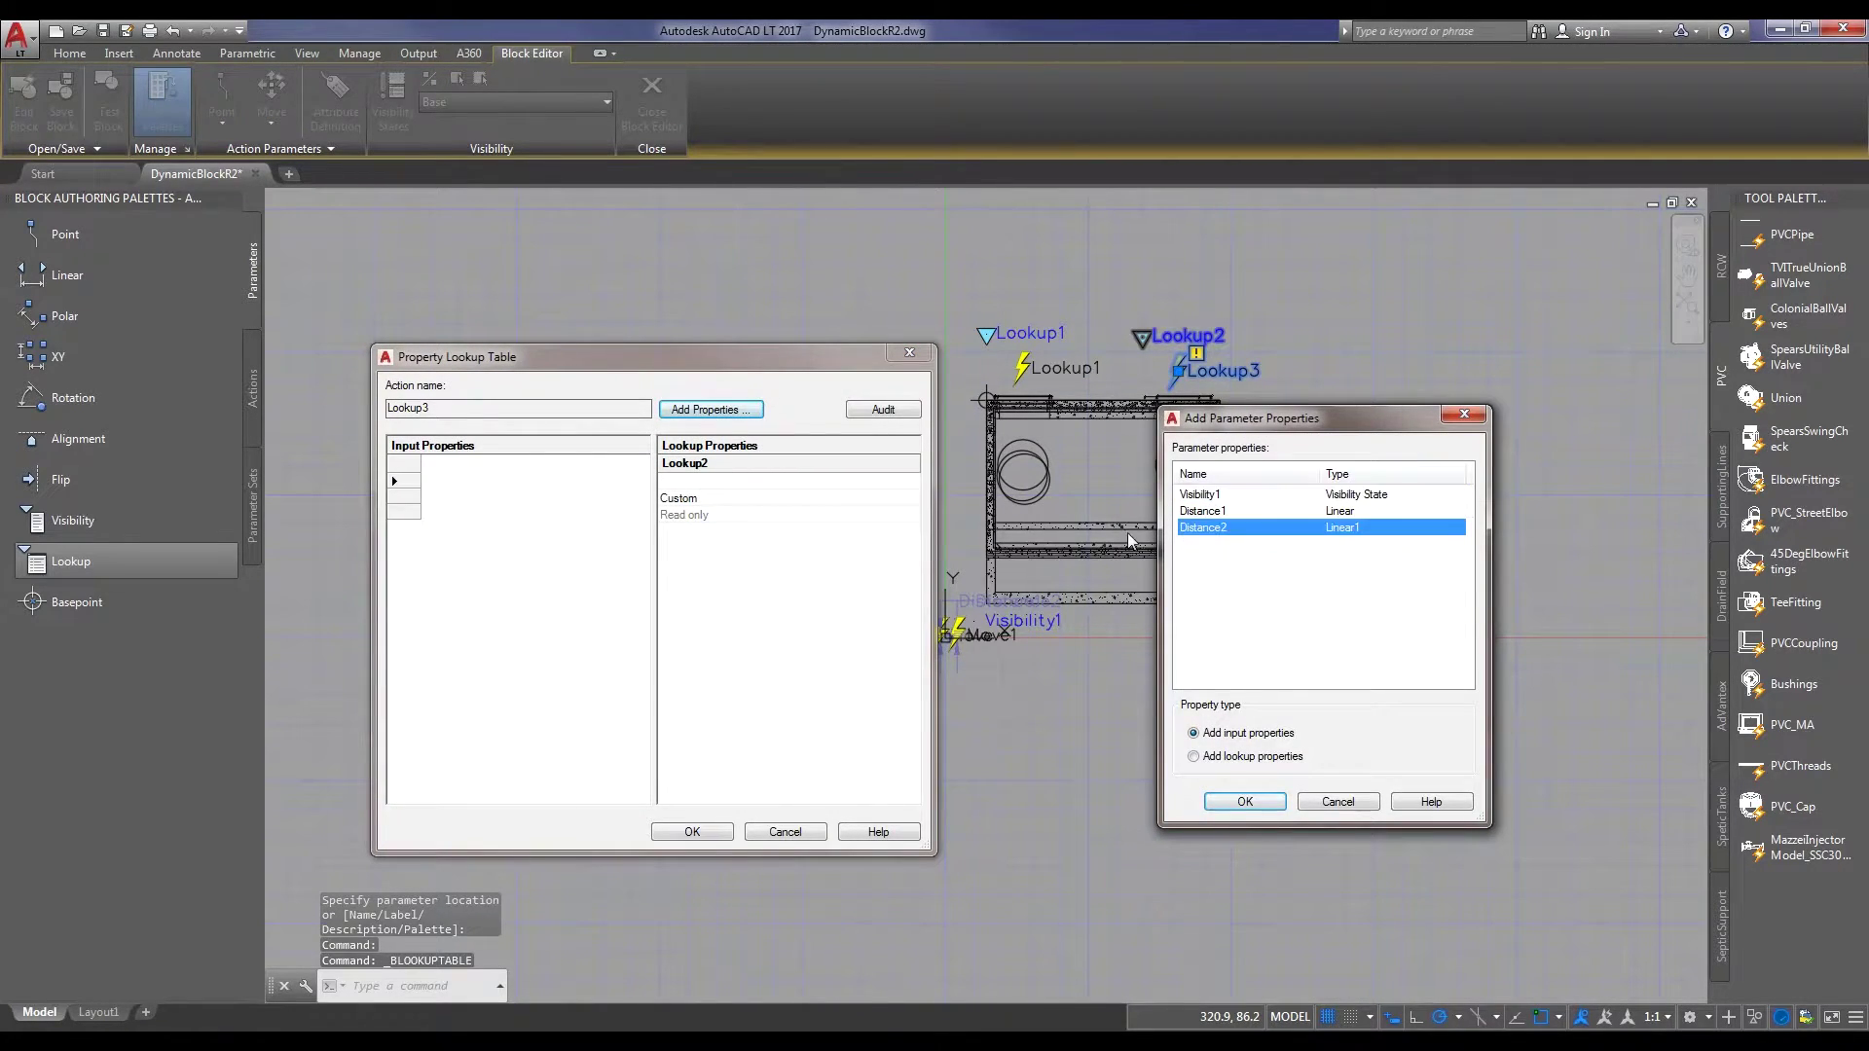
left_click(1244, 802)
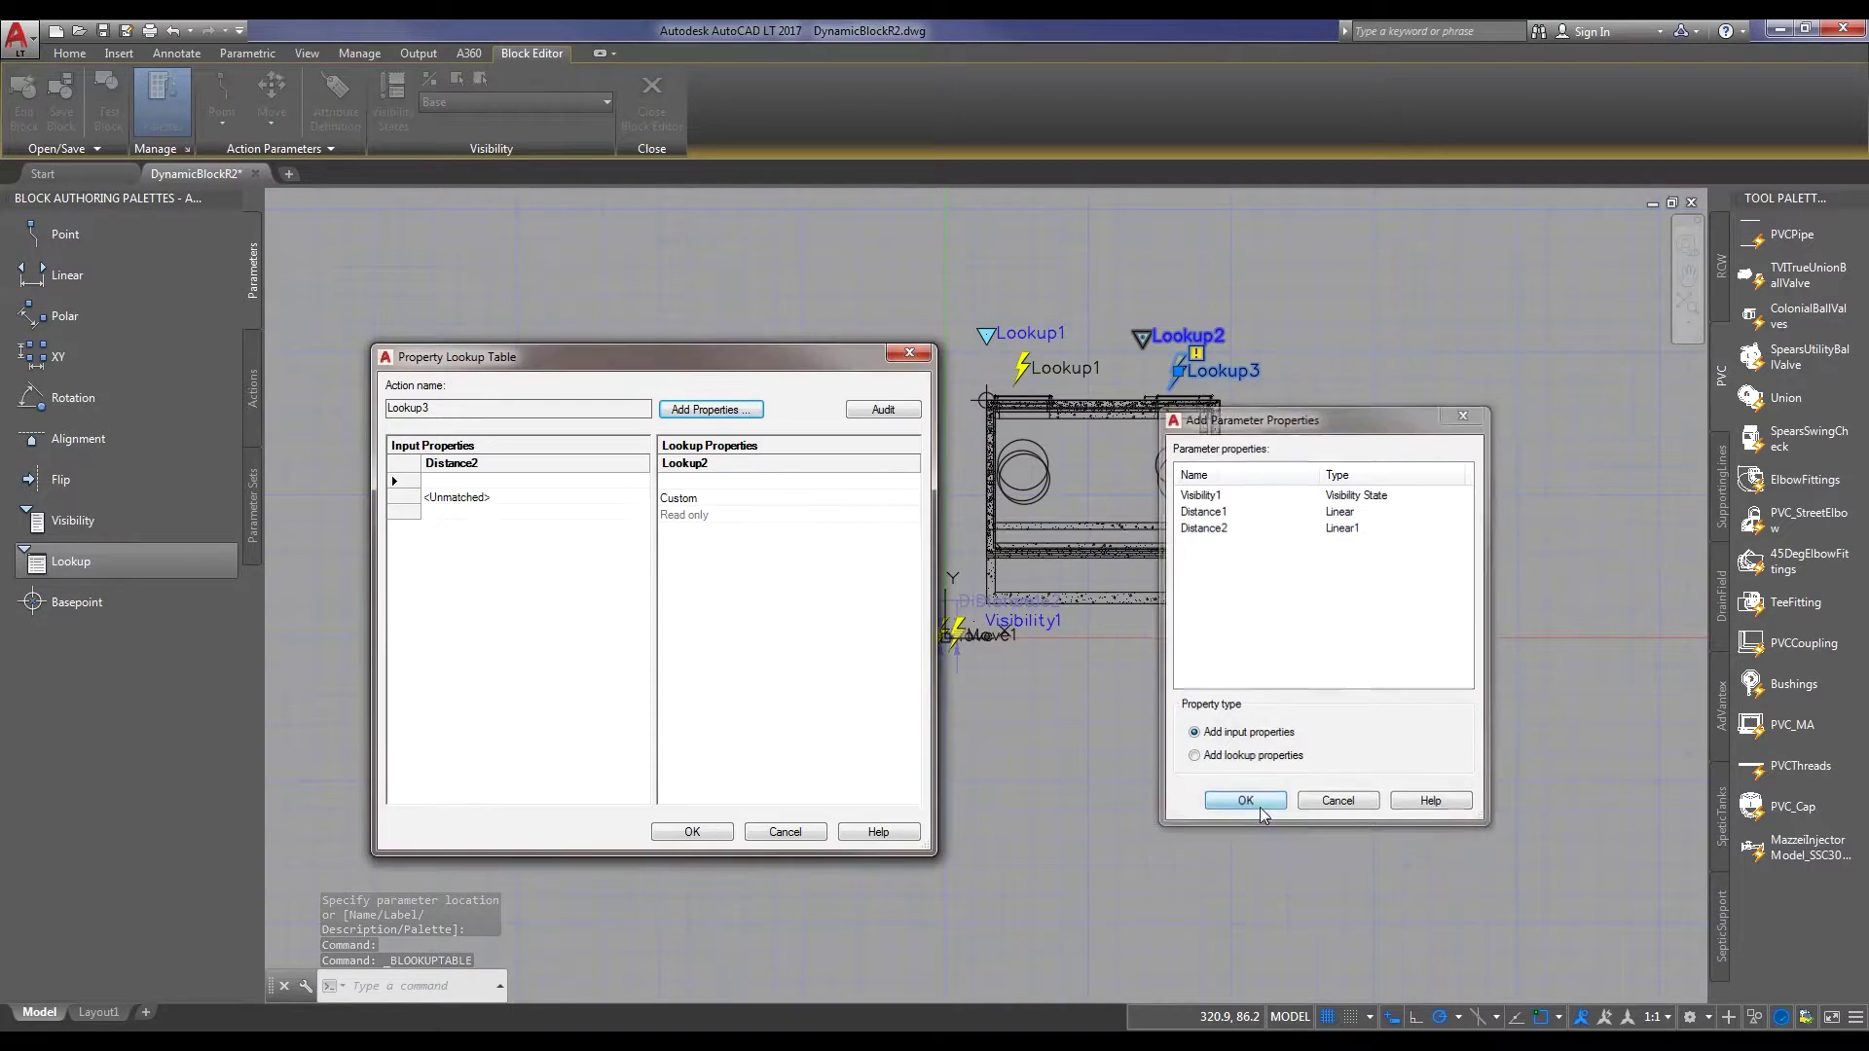
Map Distance2 1.0 to SideView and 2.0 to TopView in the Lookup3 table
left_click(463, 481)
type("1.0")
key("Return")
type("2")
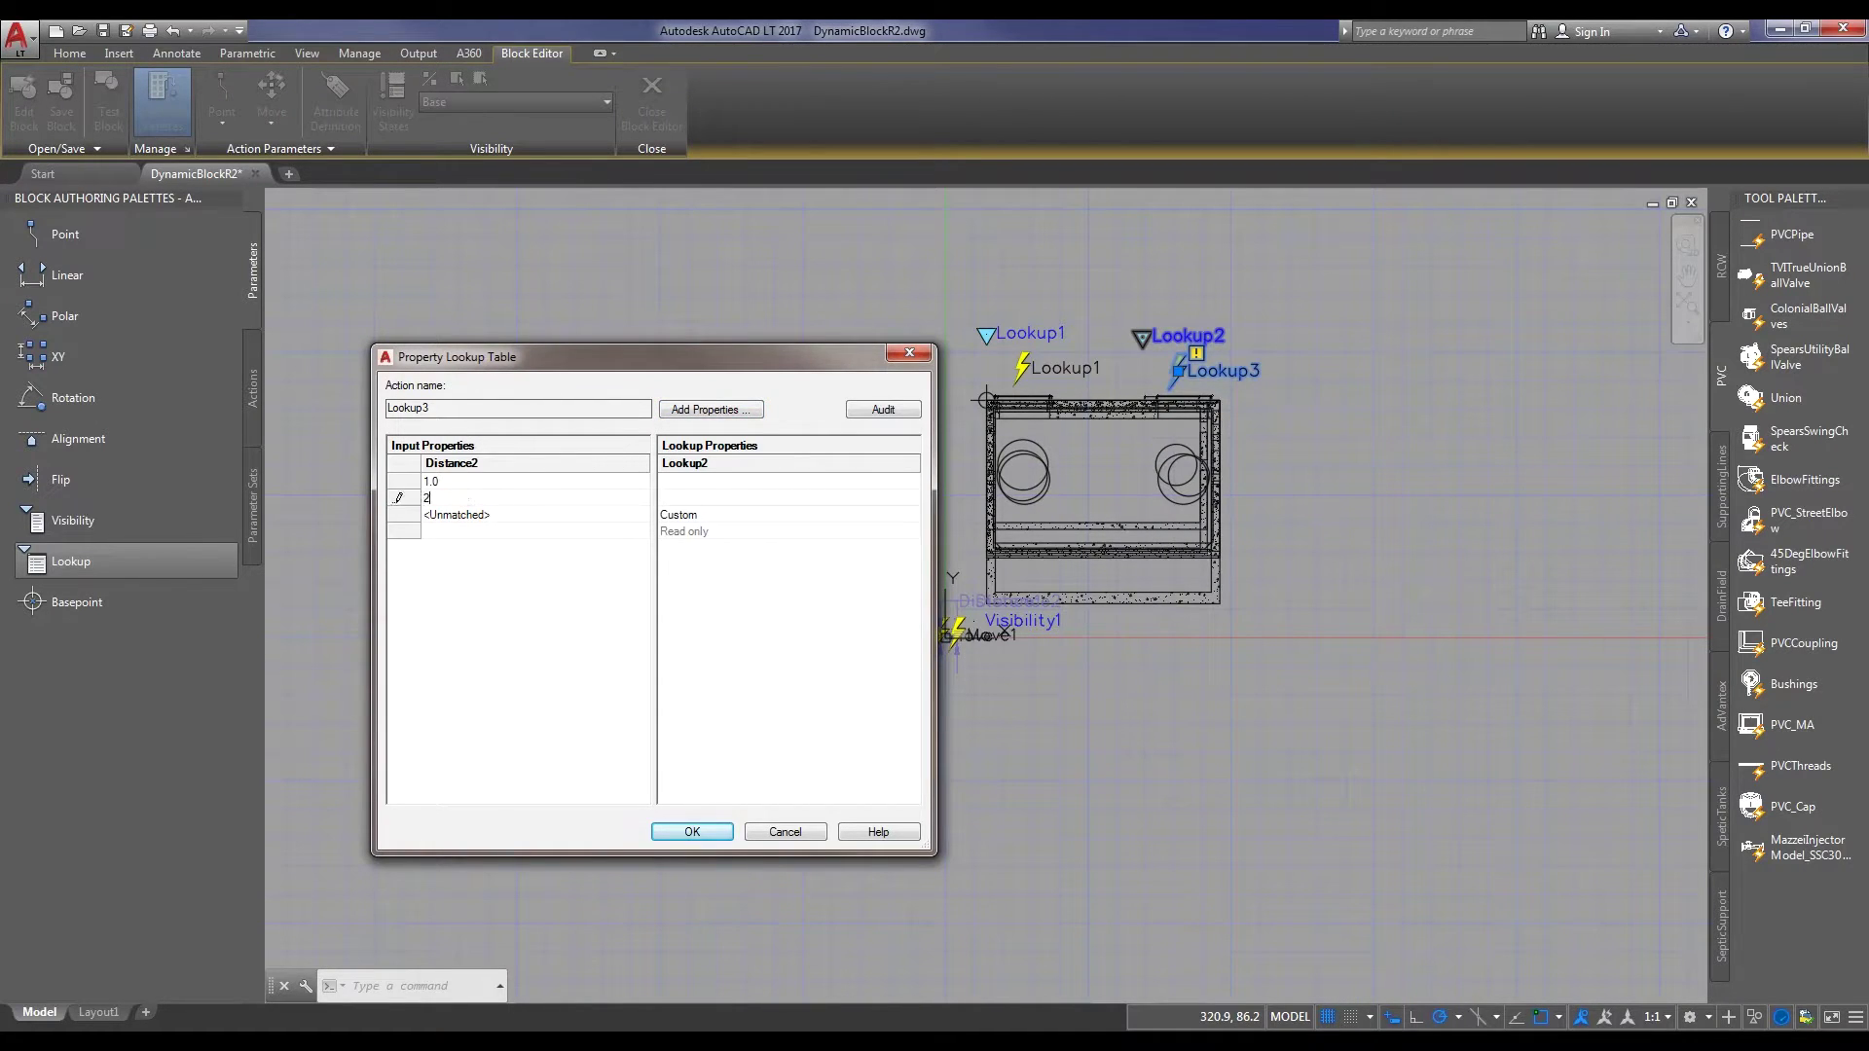
key("Return")
left_click(701, 480)
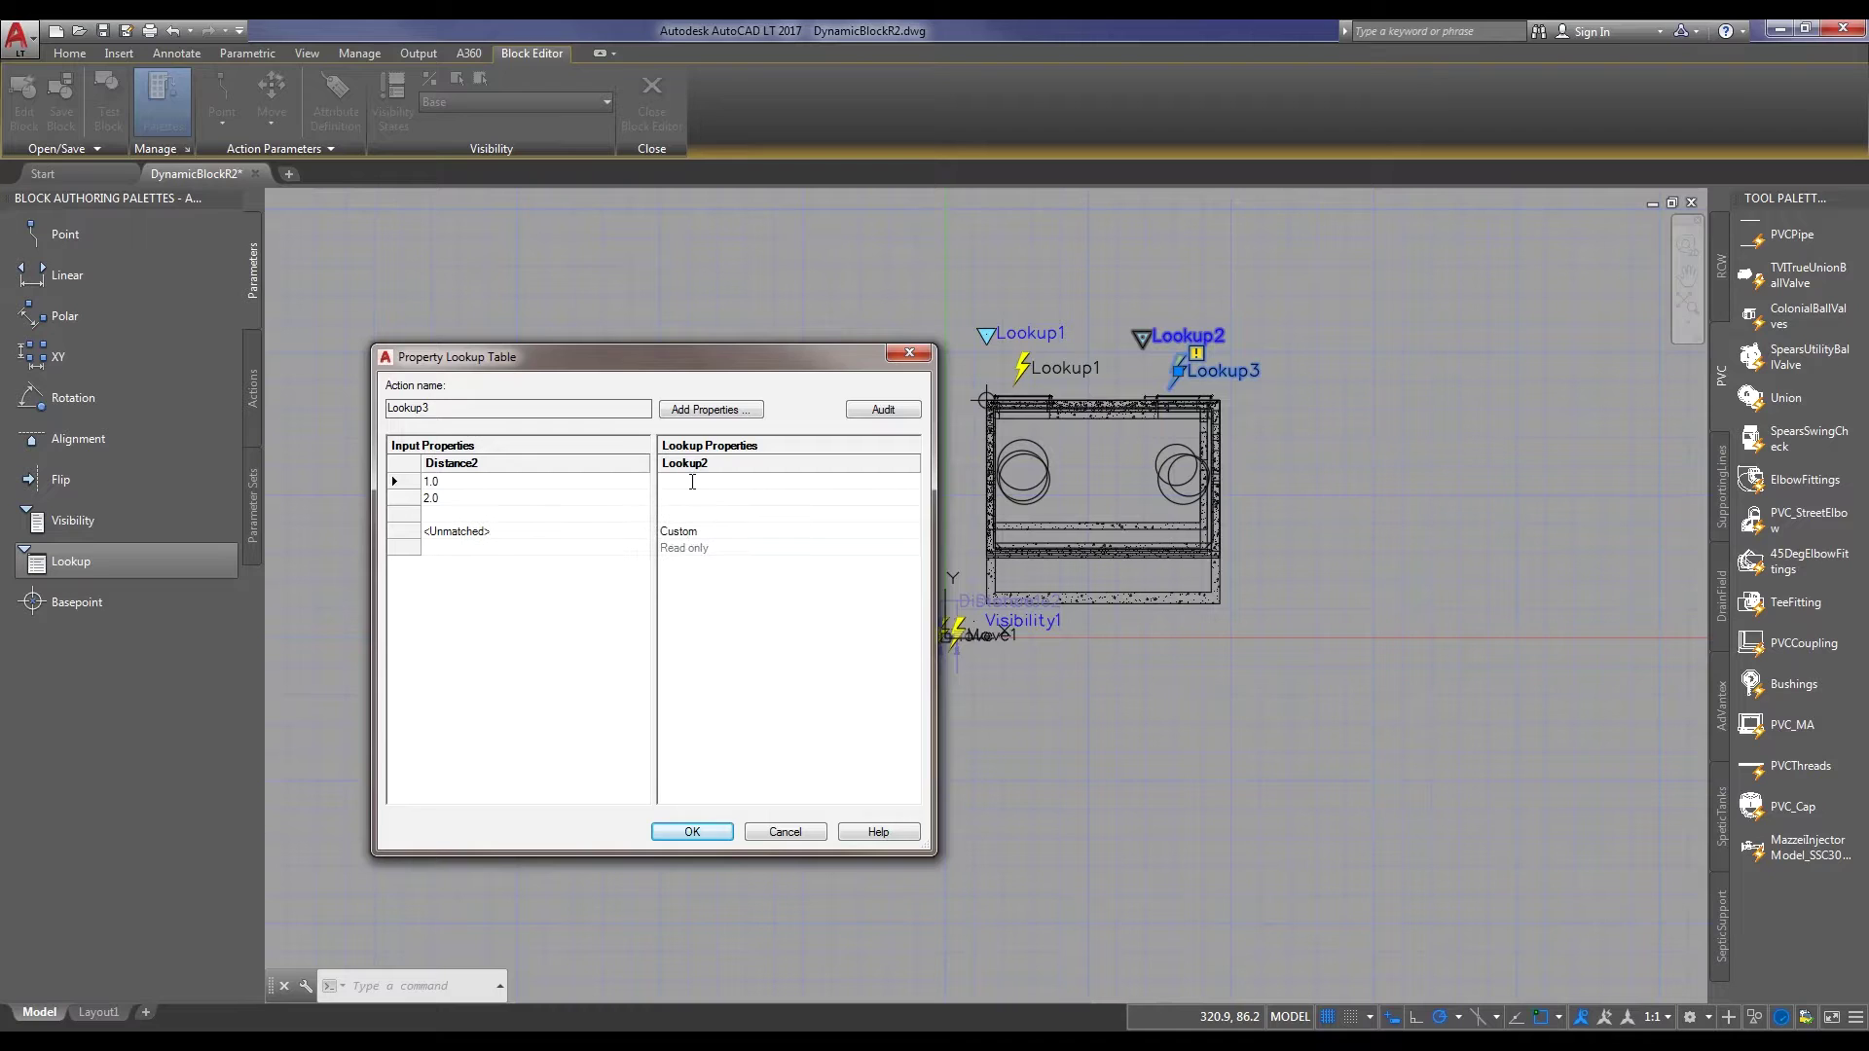
type("Slde")
type("V")
key("Return")
type("TopView")
left_click(689, 831)
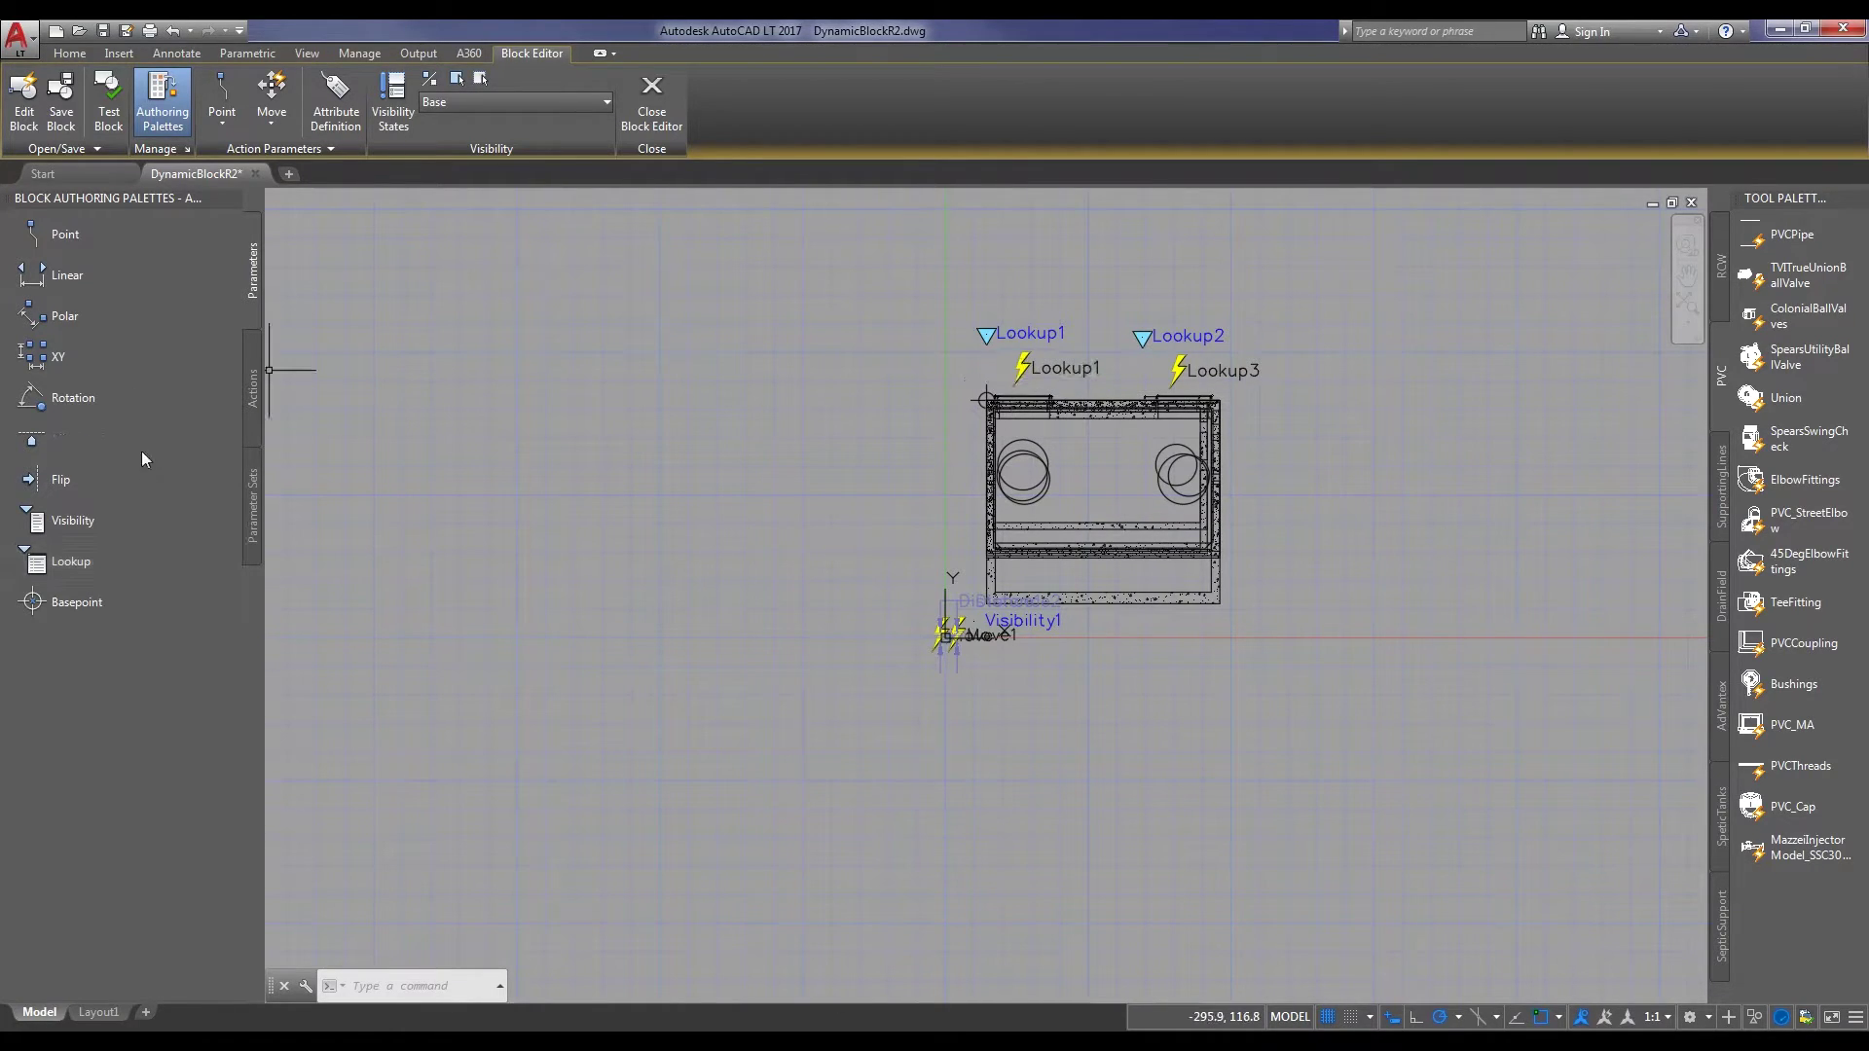
Add a second Lookup action to the Lookup palette tool's Actions property
right_click(79, 560)
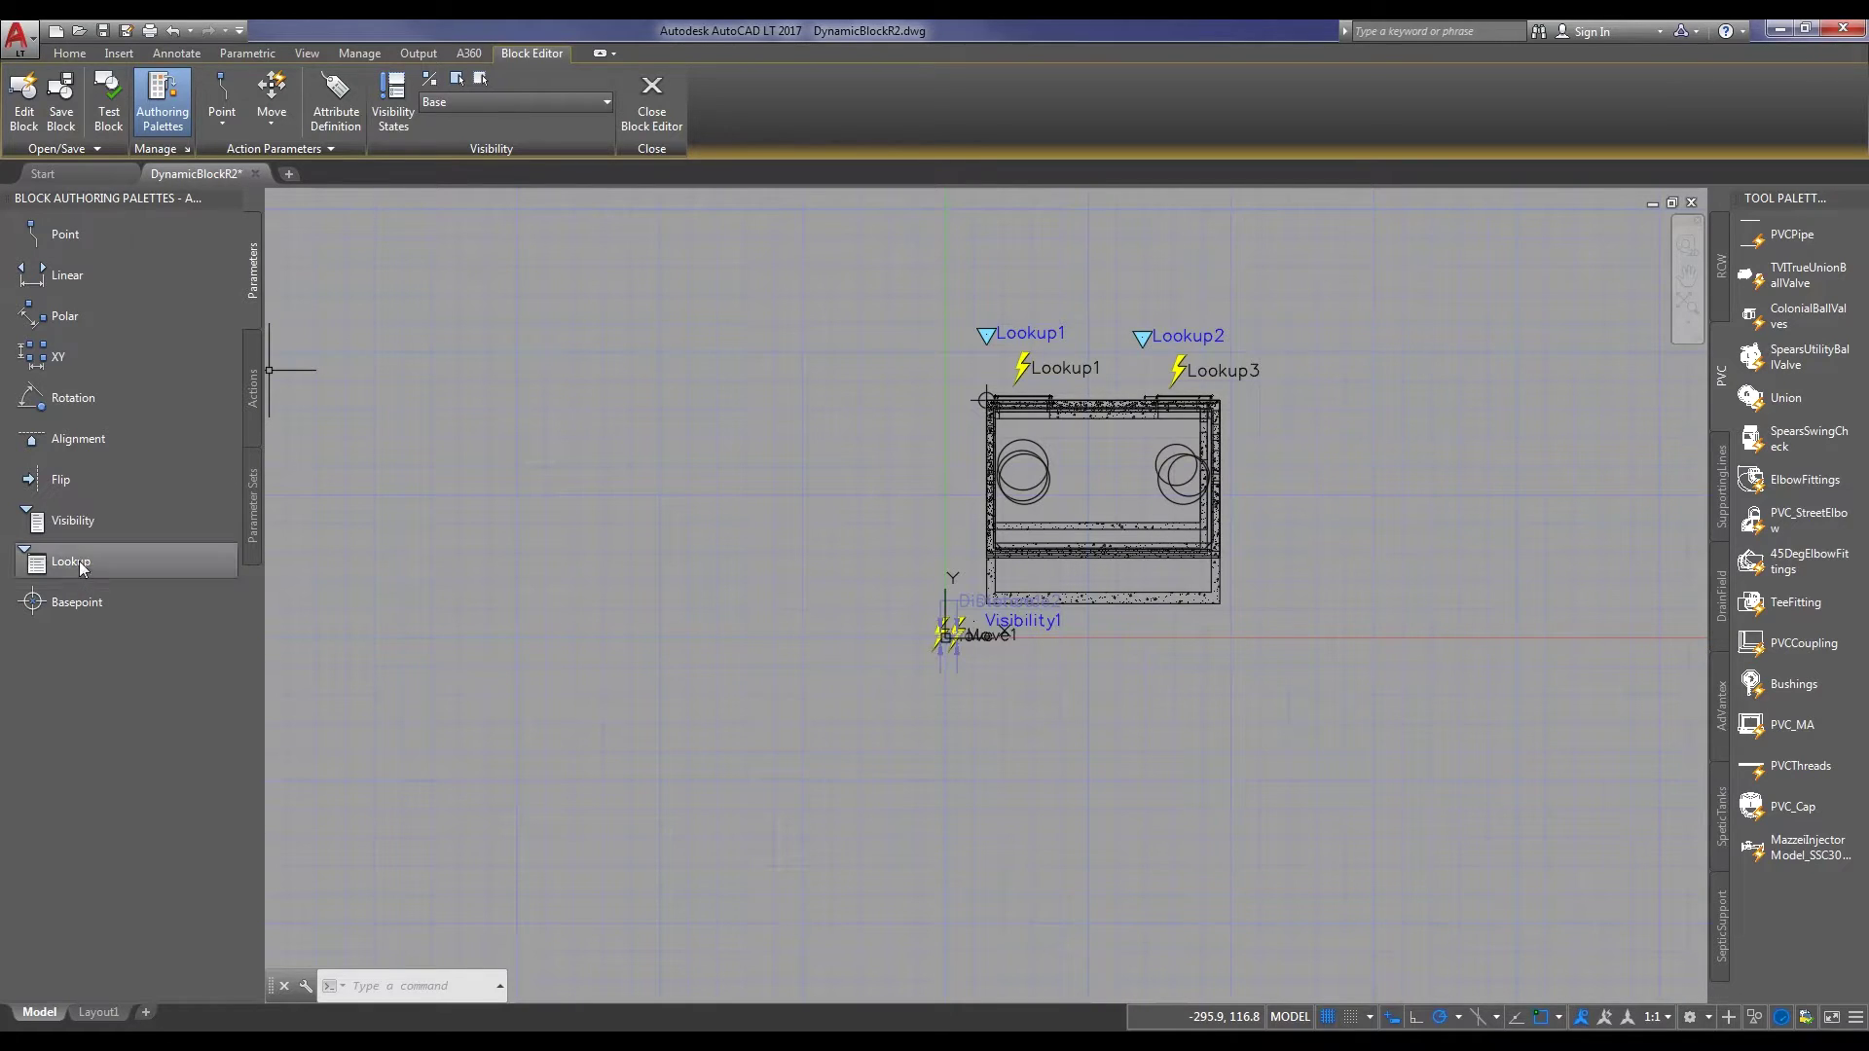
left_click(116, 706)
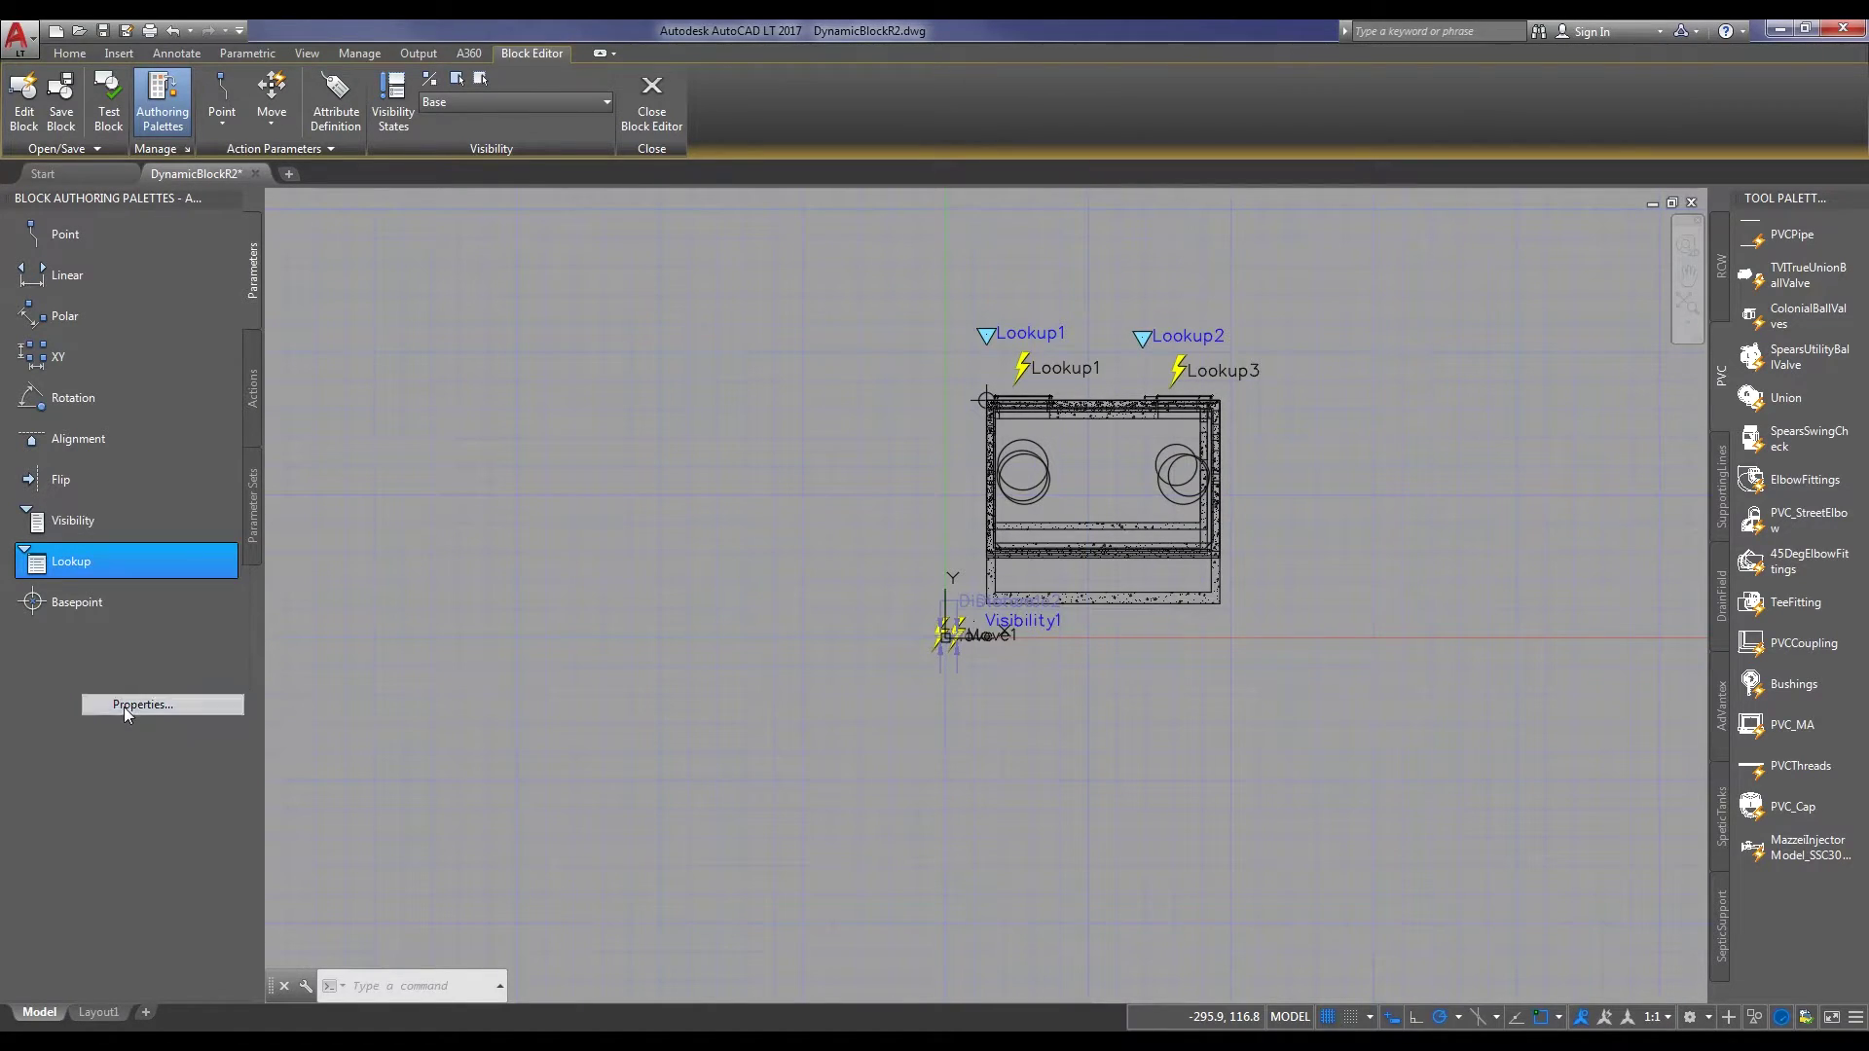
left_click(942, 513)
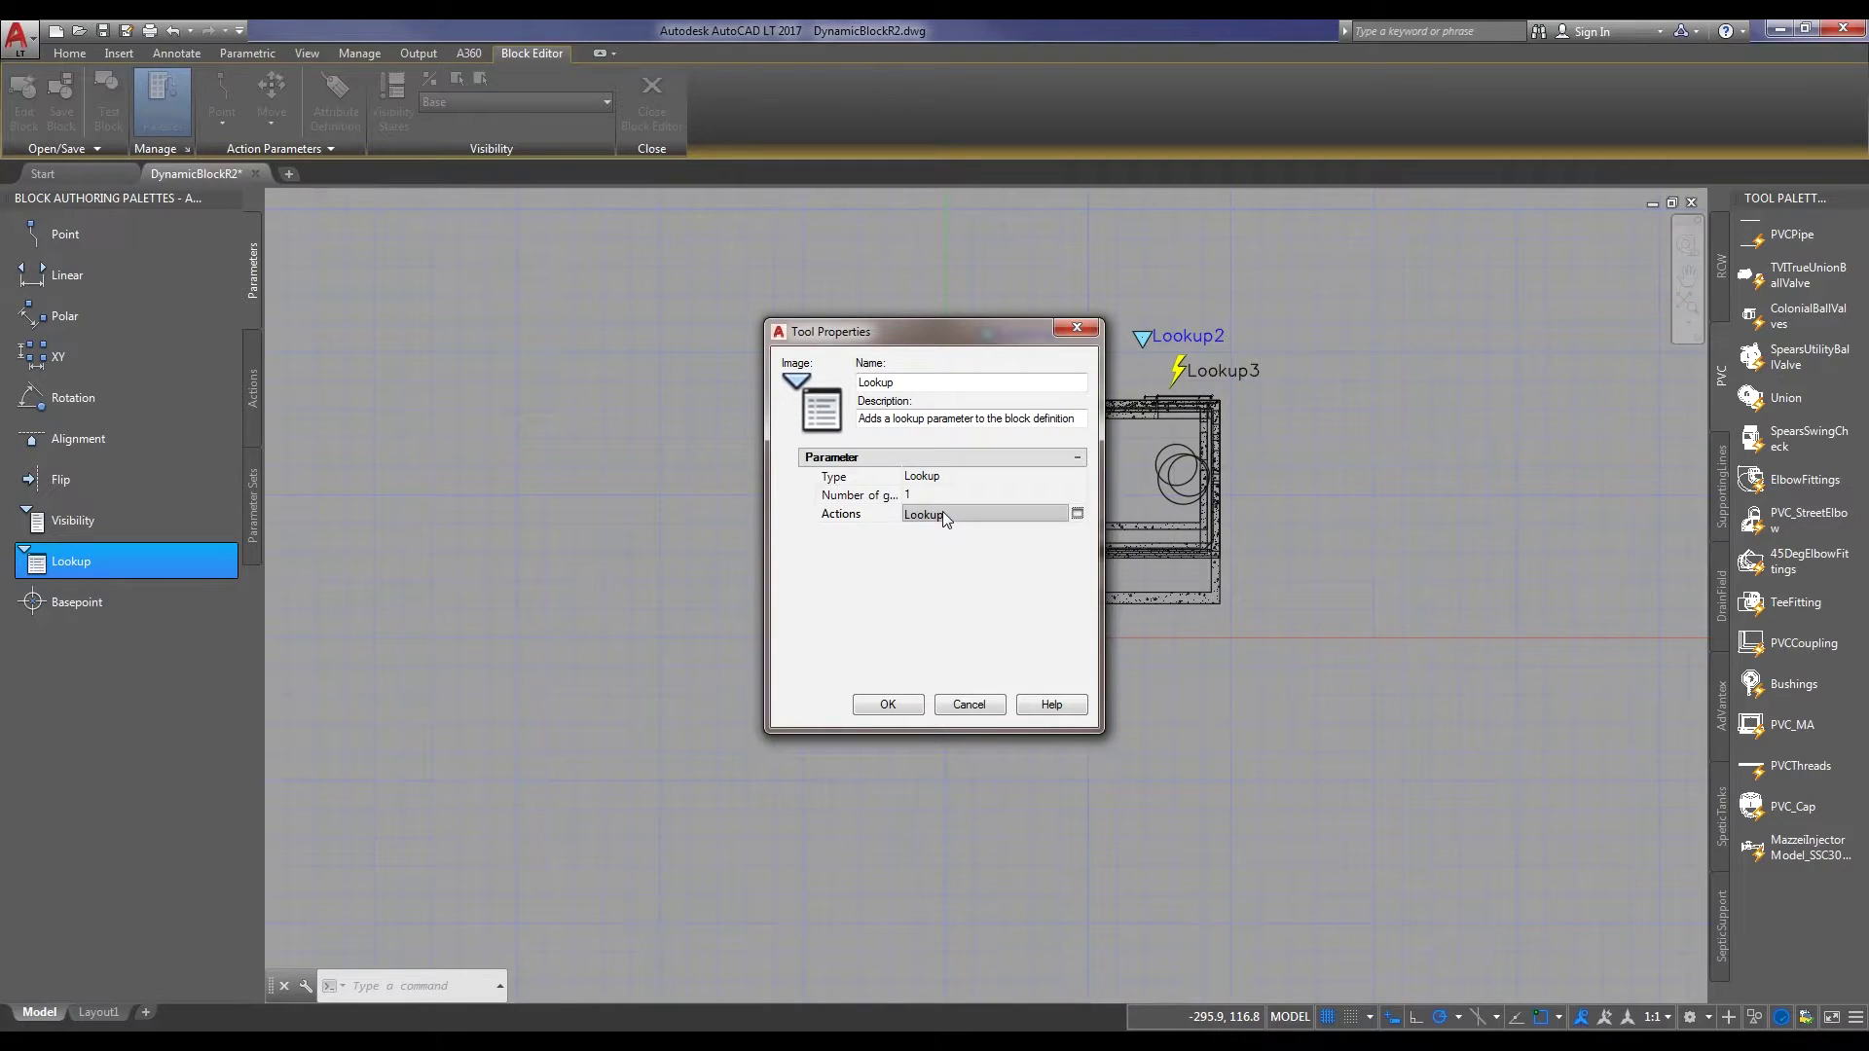
left_click(1076, 514)
left_click(1018, 425)
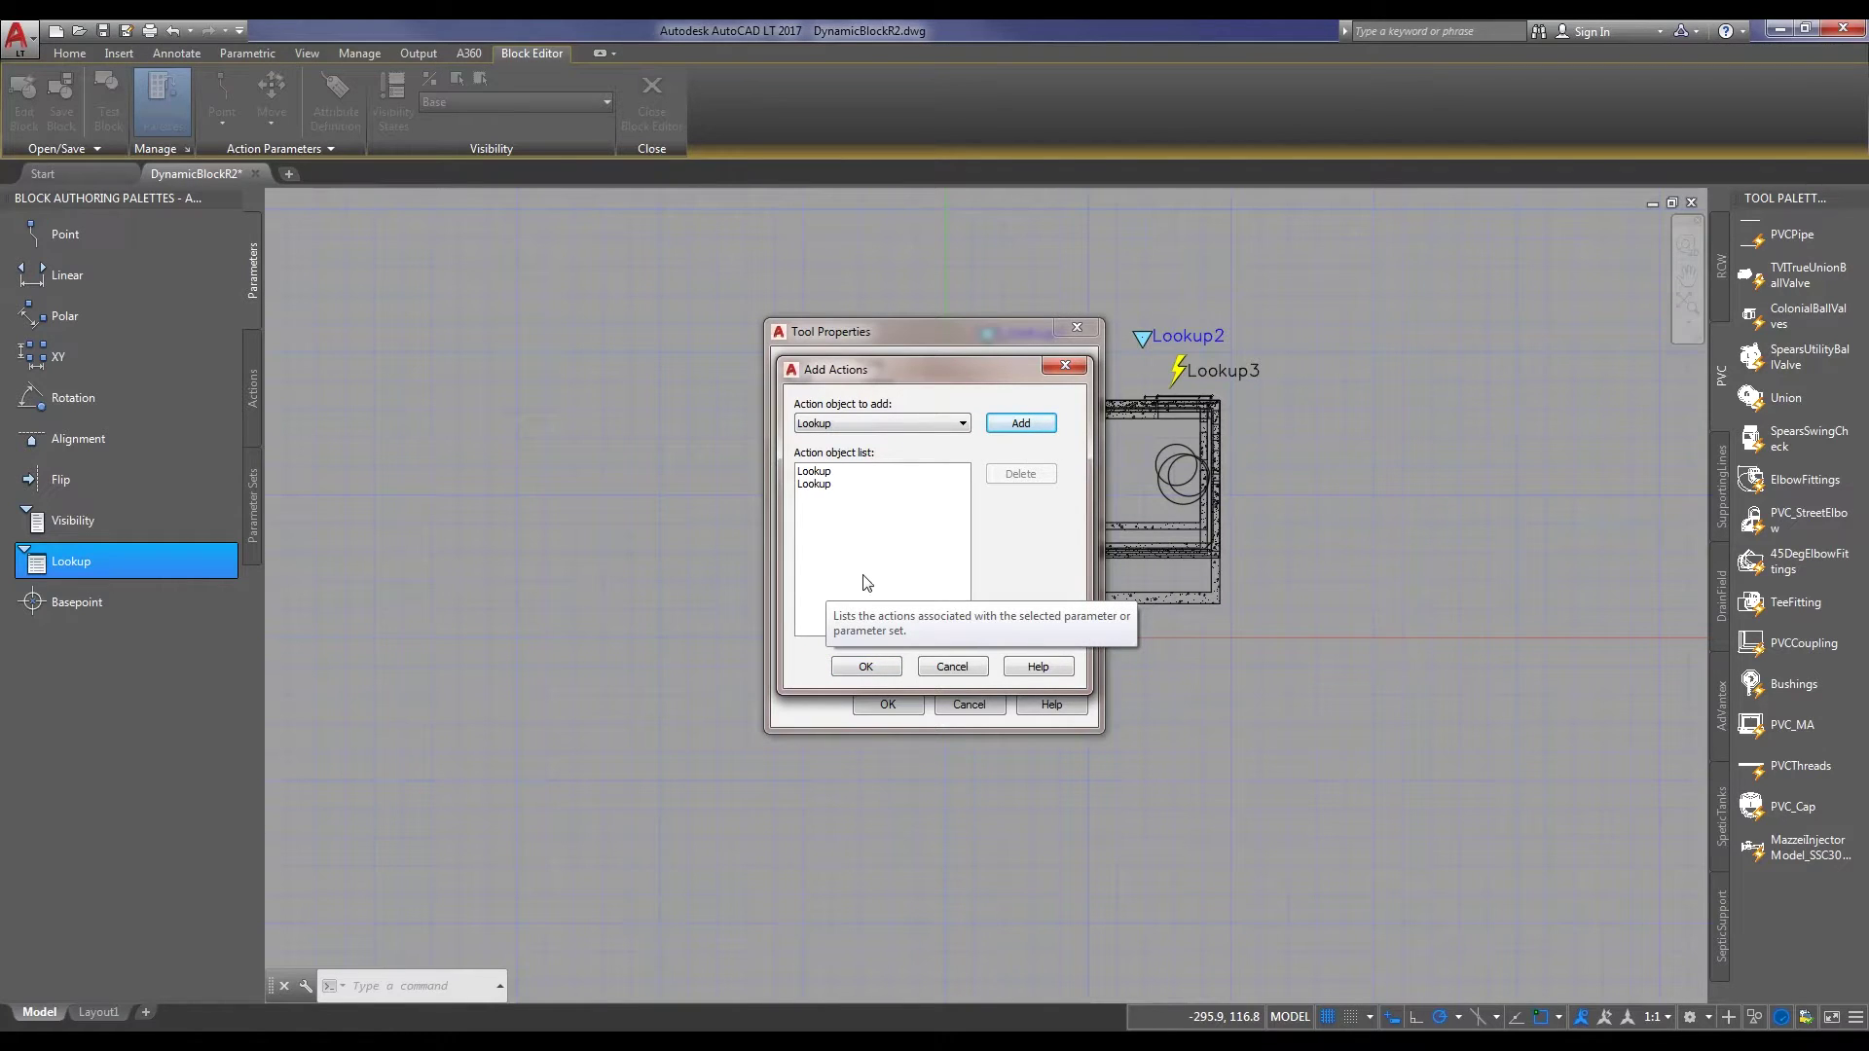
left_click(876, 668)
left_click(888, 702)
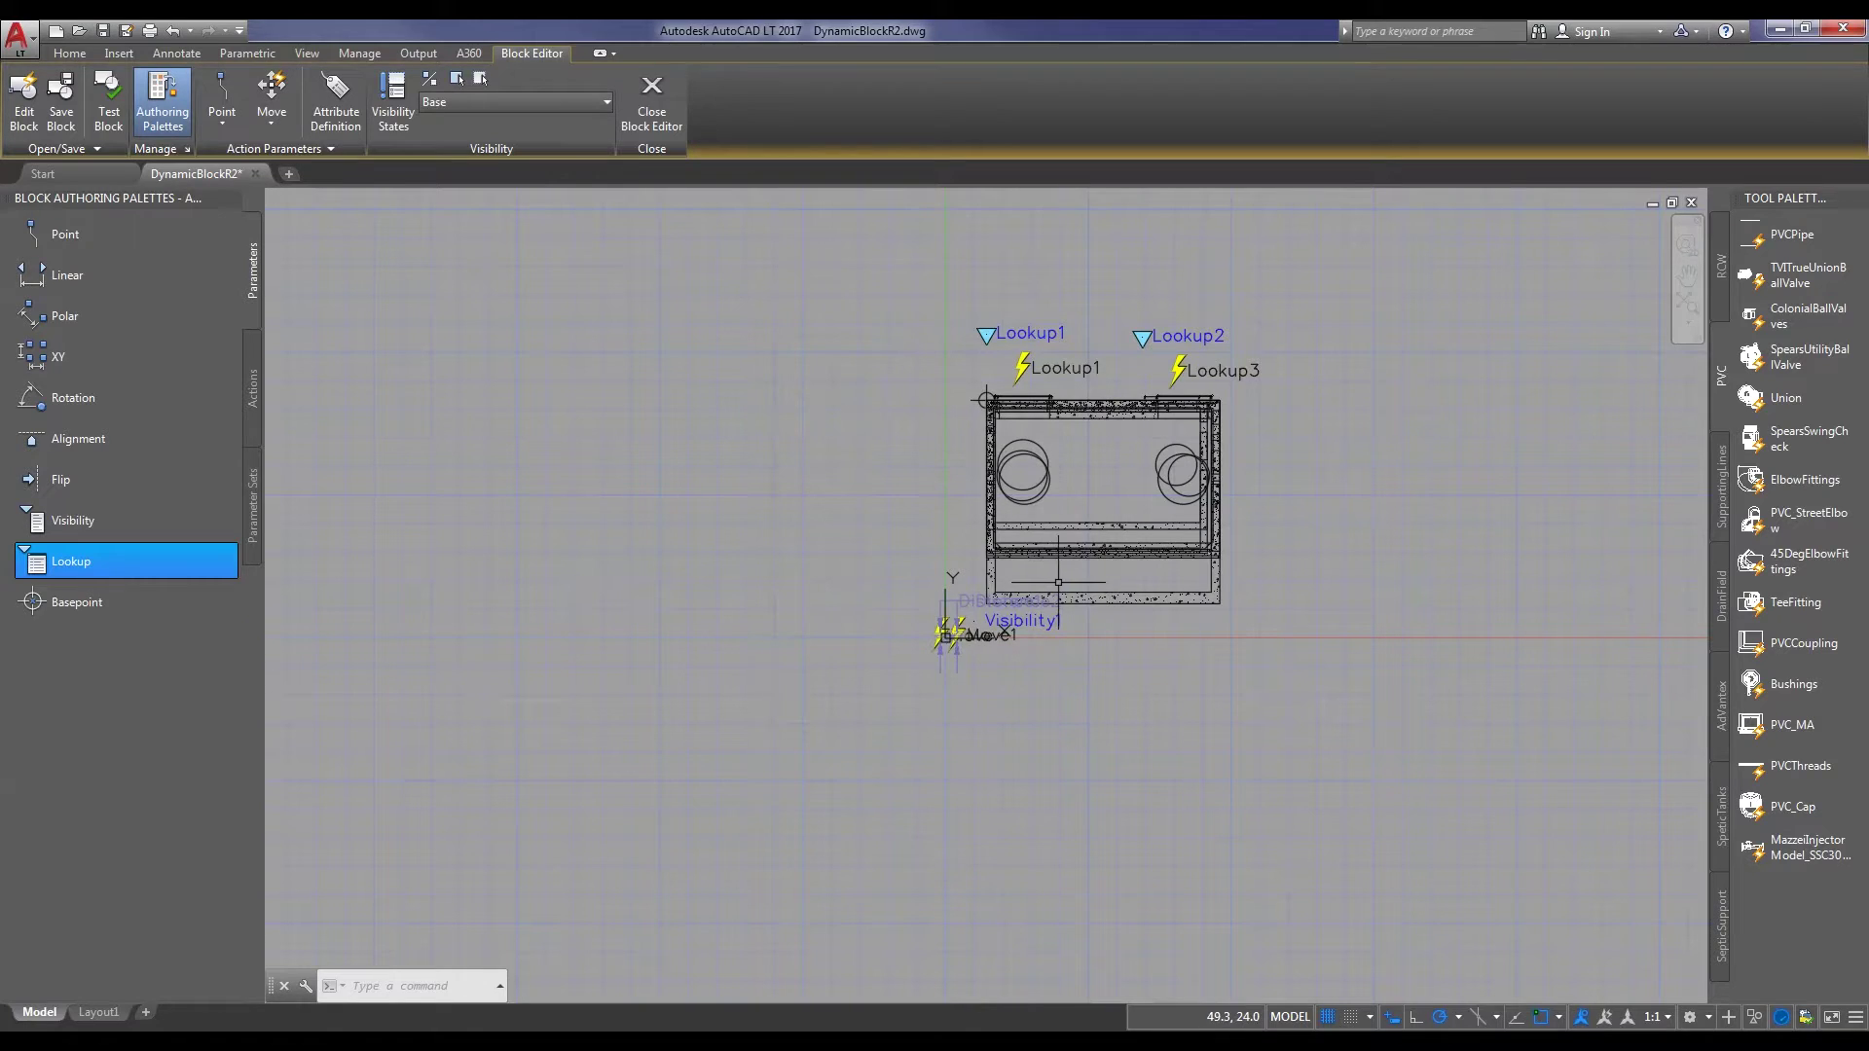
Place a new lookup parameter below the tank
left_click(107, 553)
scroll(1028, 552, "up", 5)
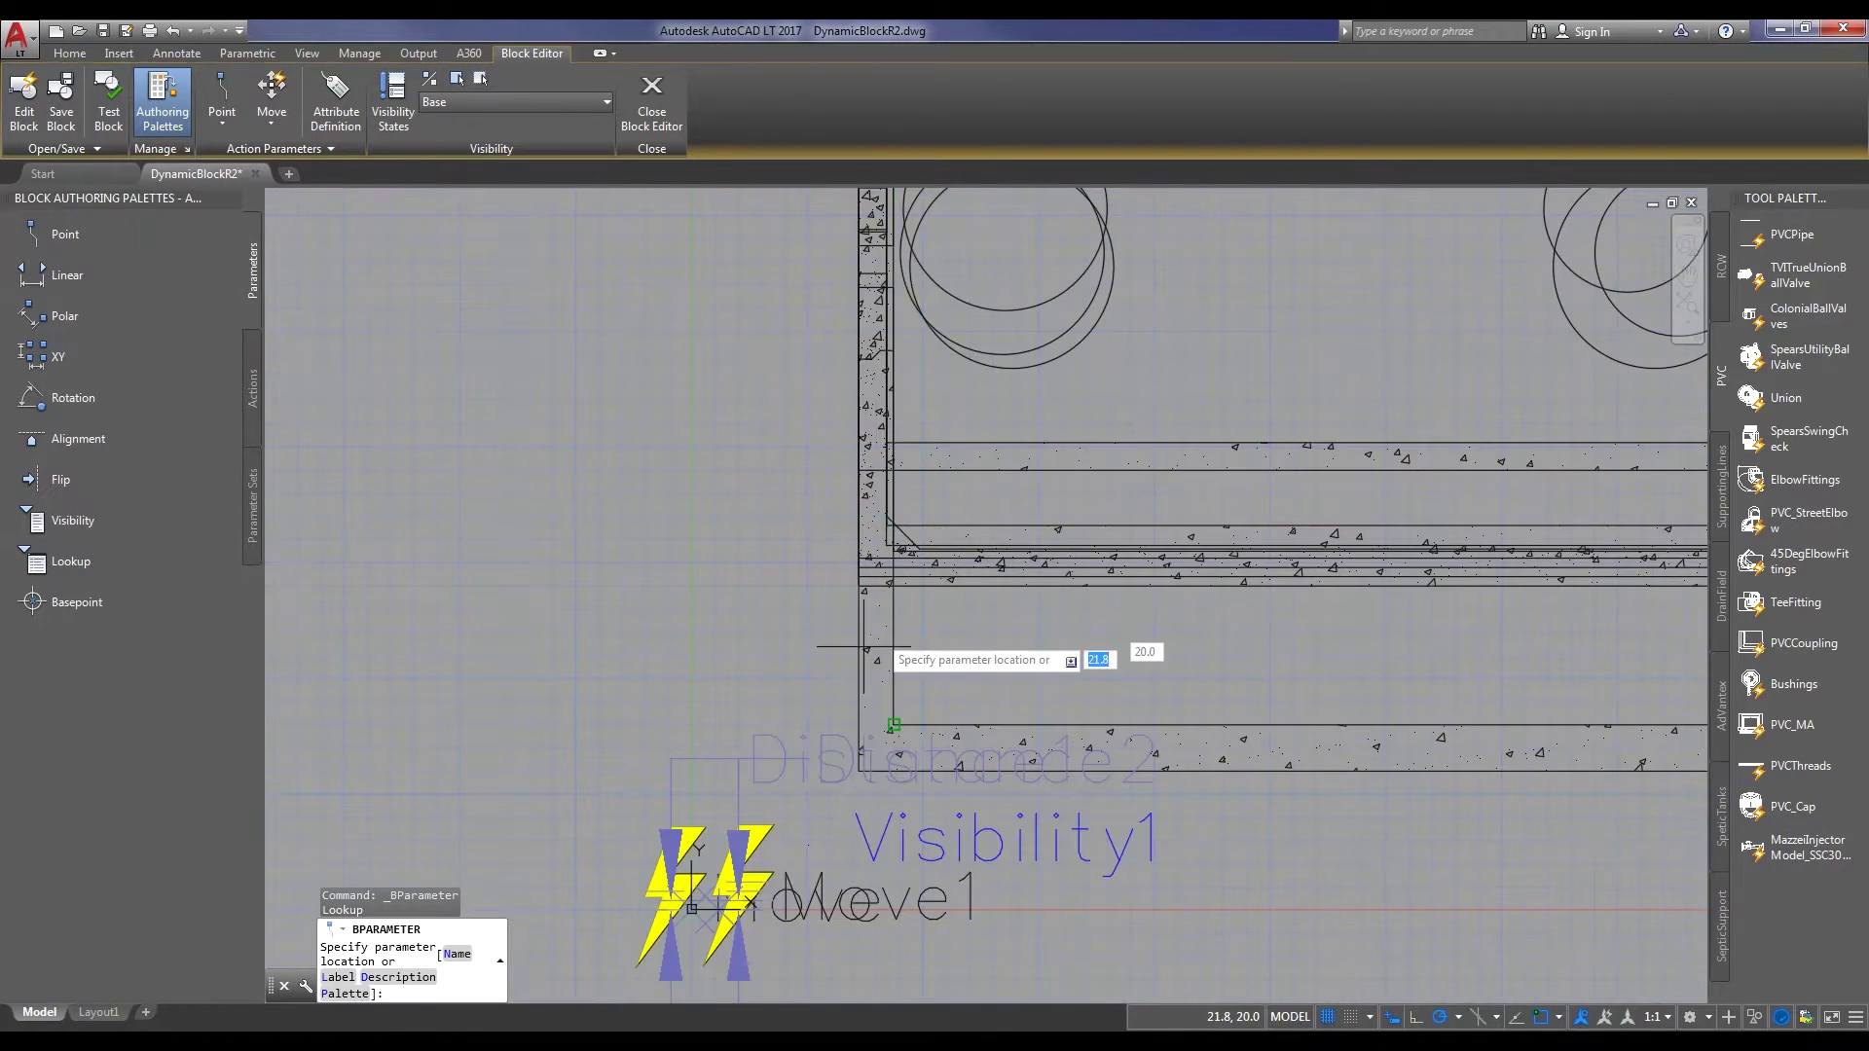
scroll(789, 803, "down", 2)
middle_click_drag(1108, 929, 1093, 827)
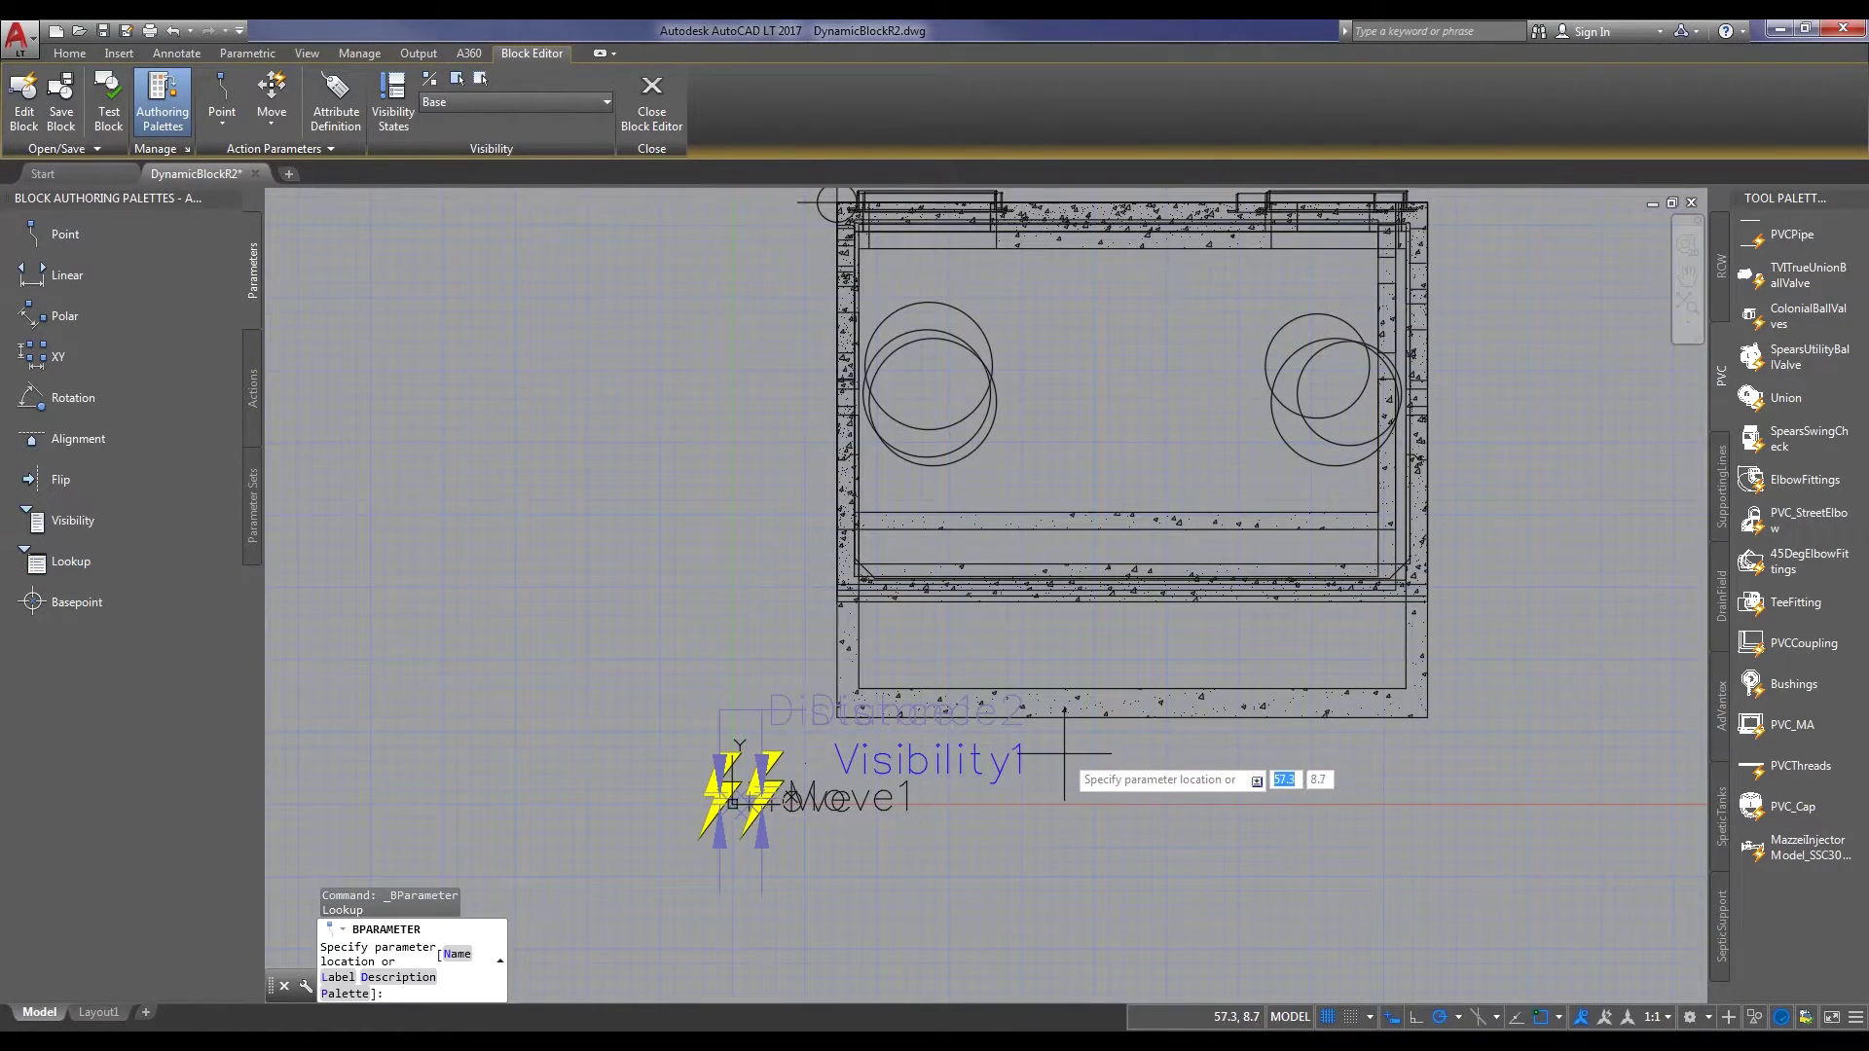
left_click(1063, 755)
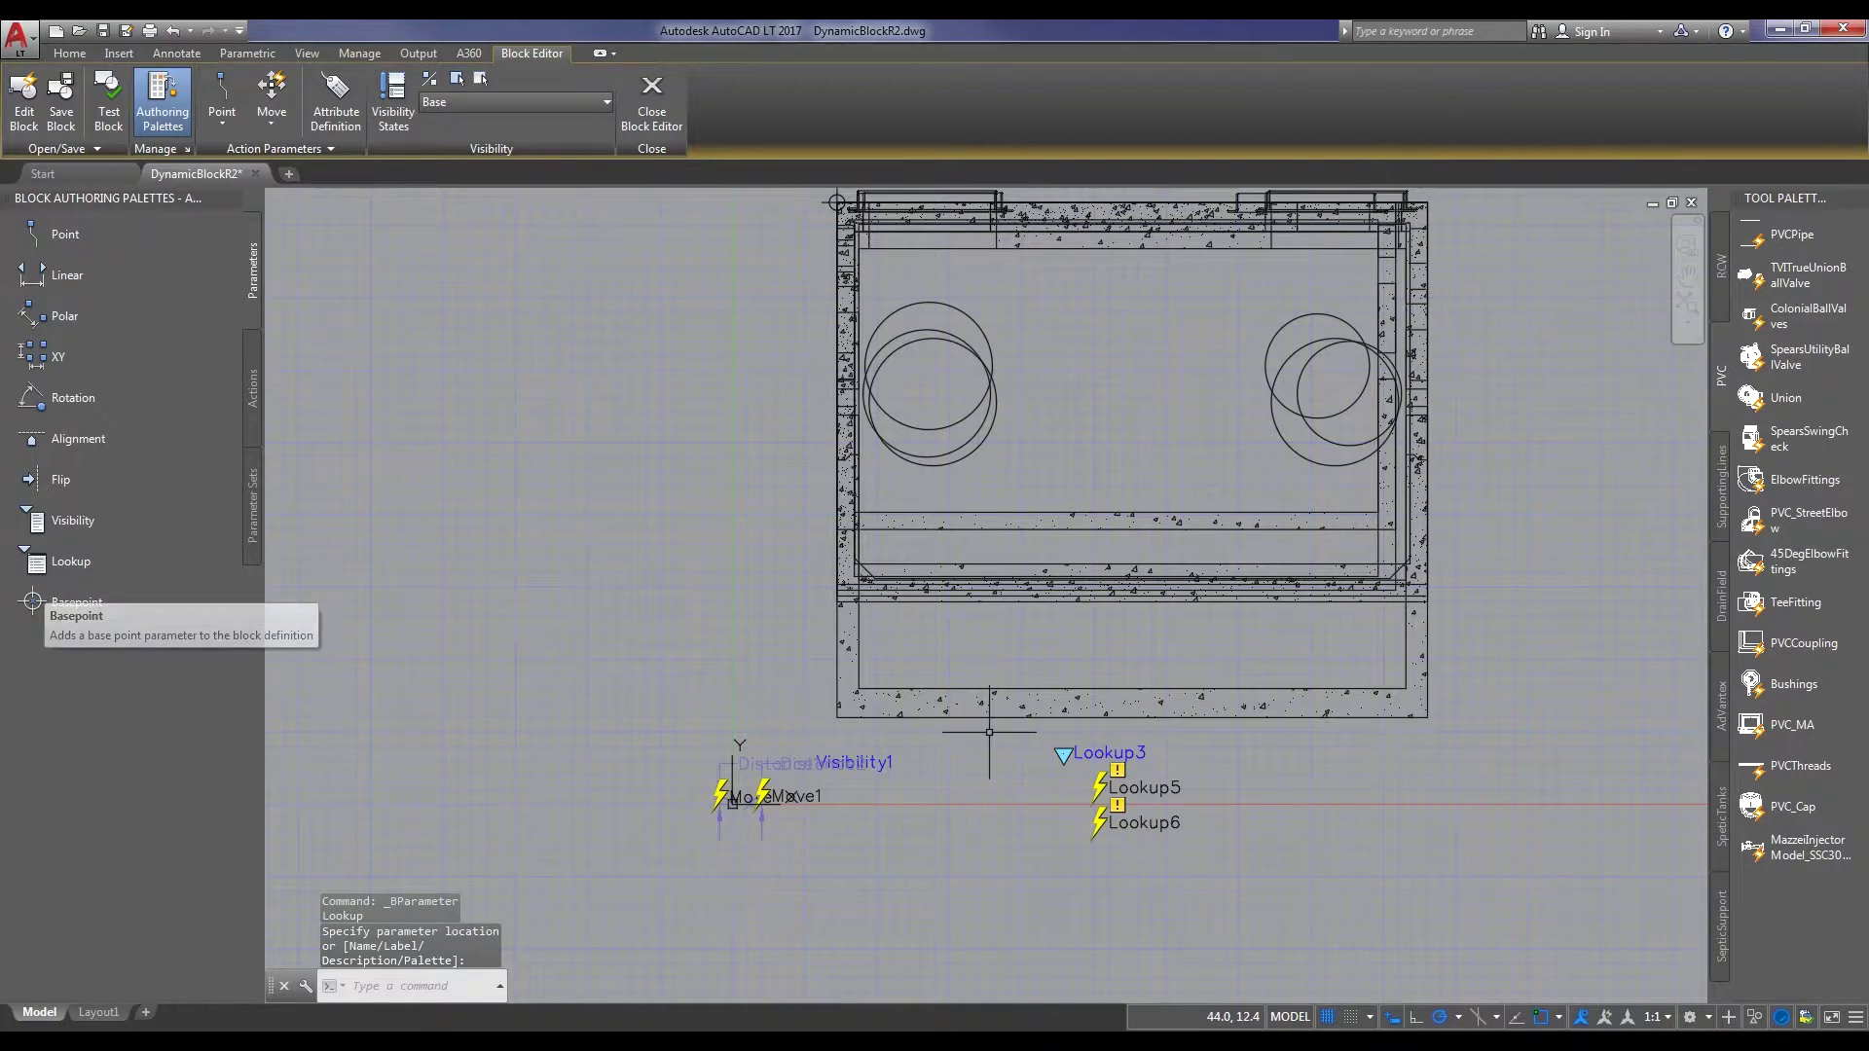
Remove the duplicate Lookup action so the Lookup tool adds only one
right_click(57, 564)
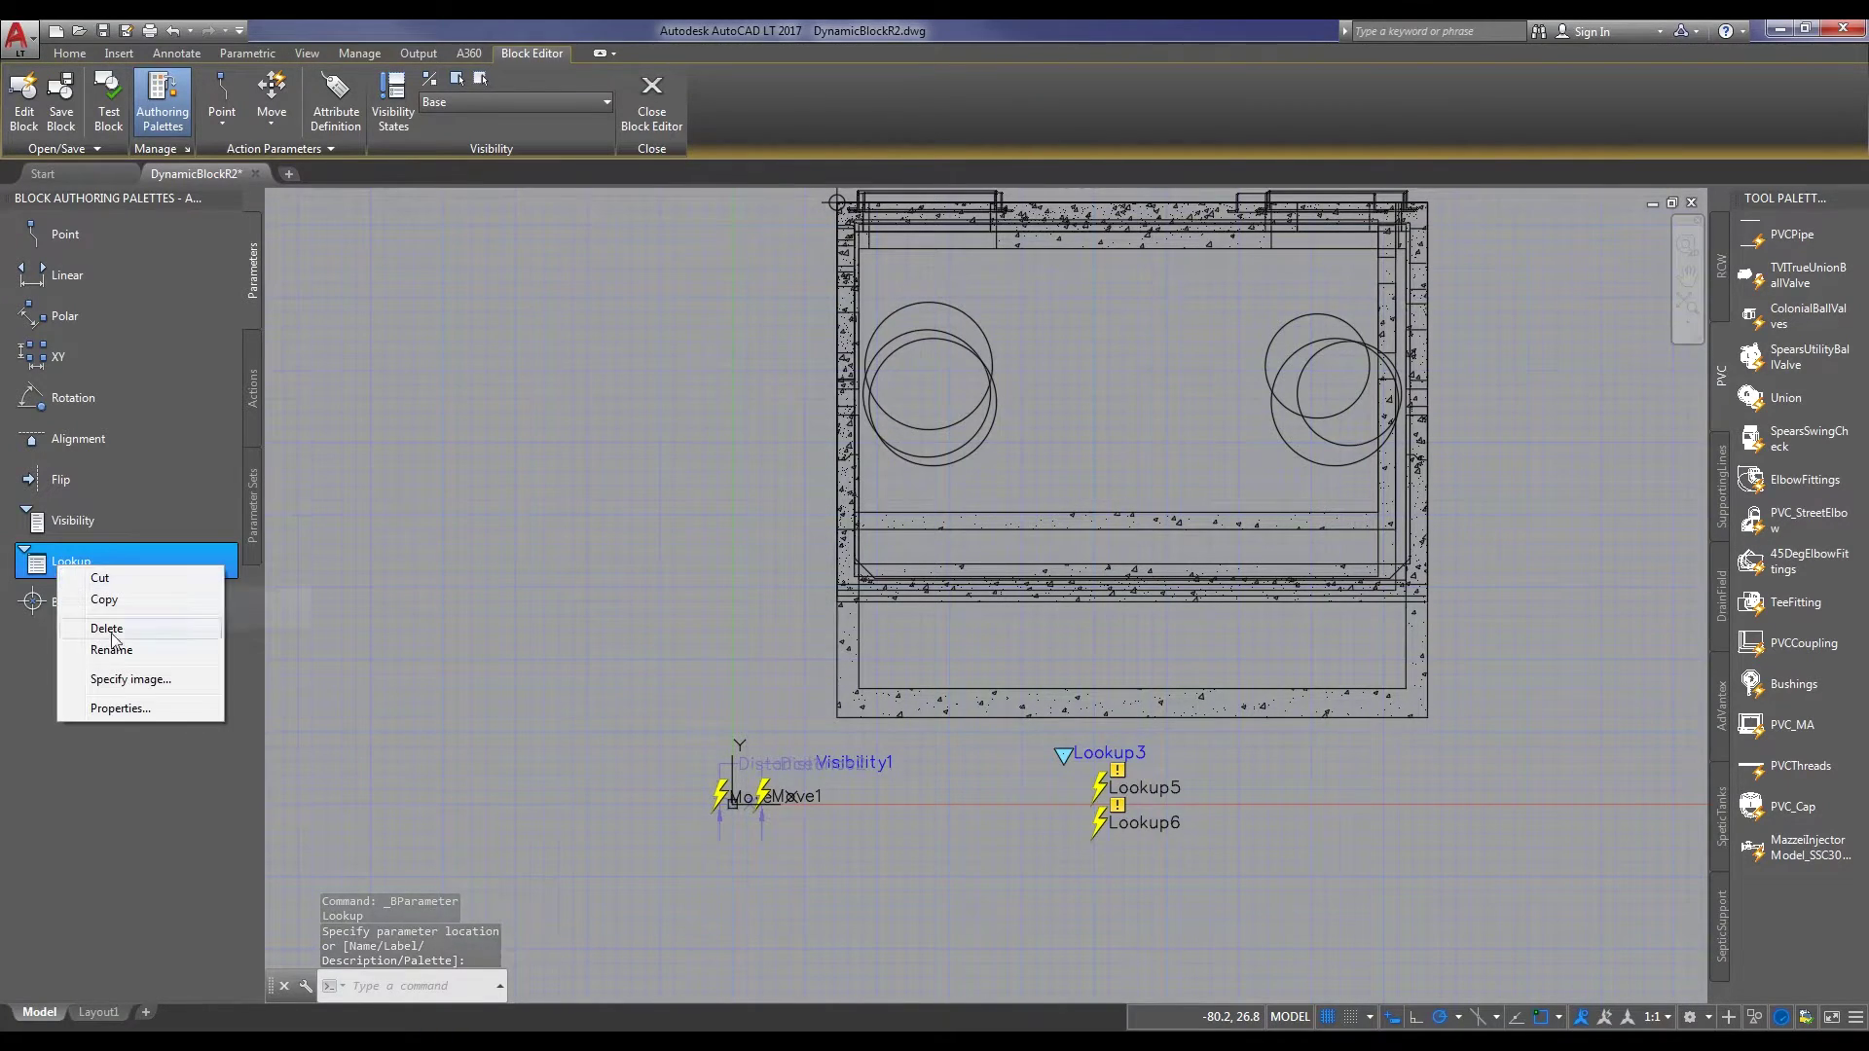
left_click(120, 709)
left_click(1061, 515)
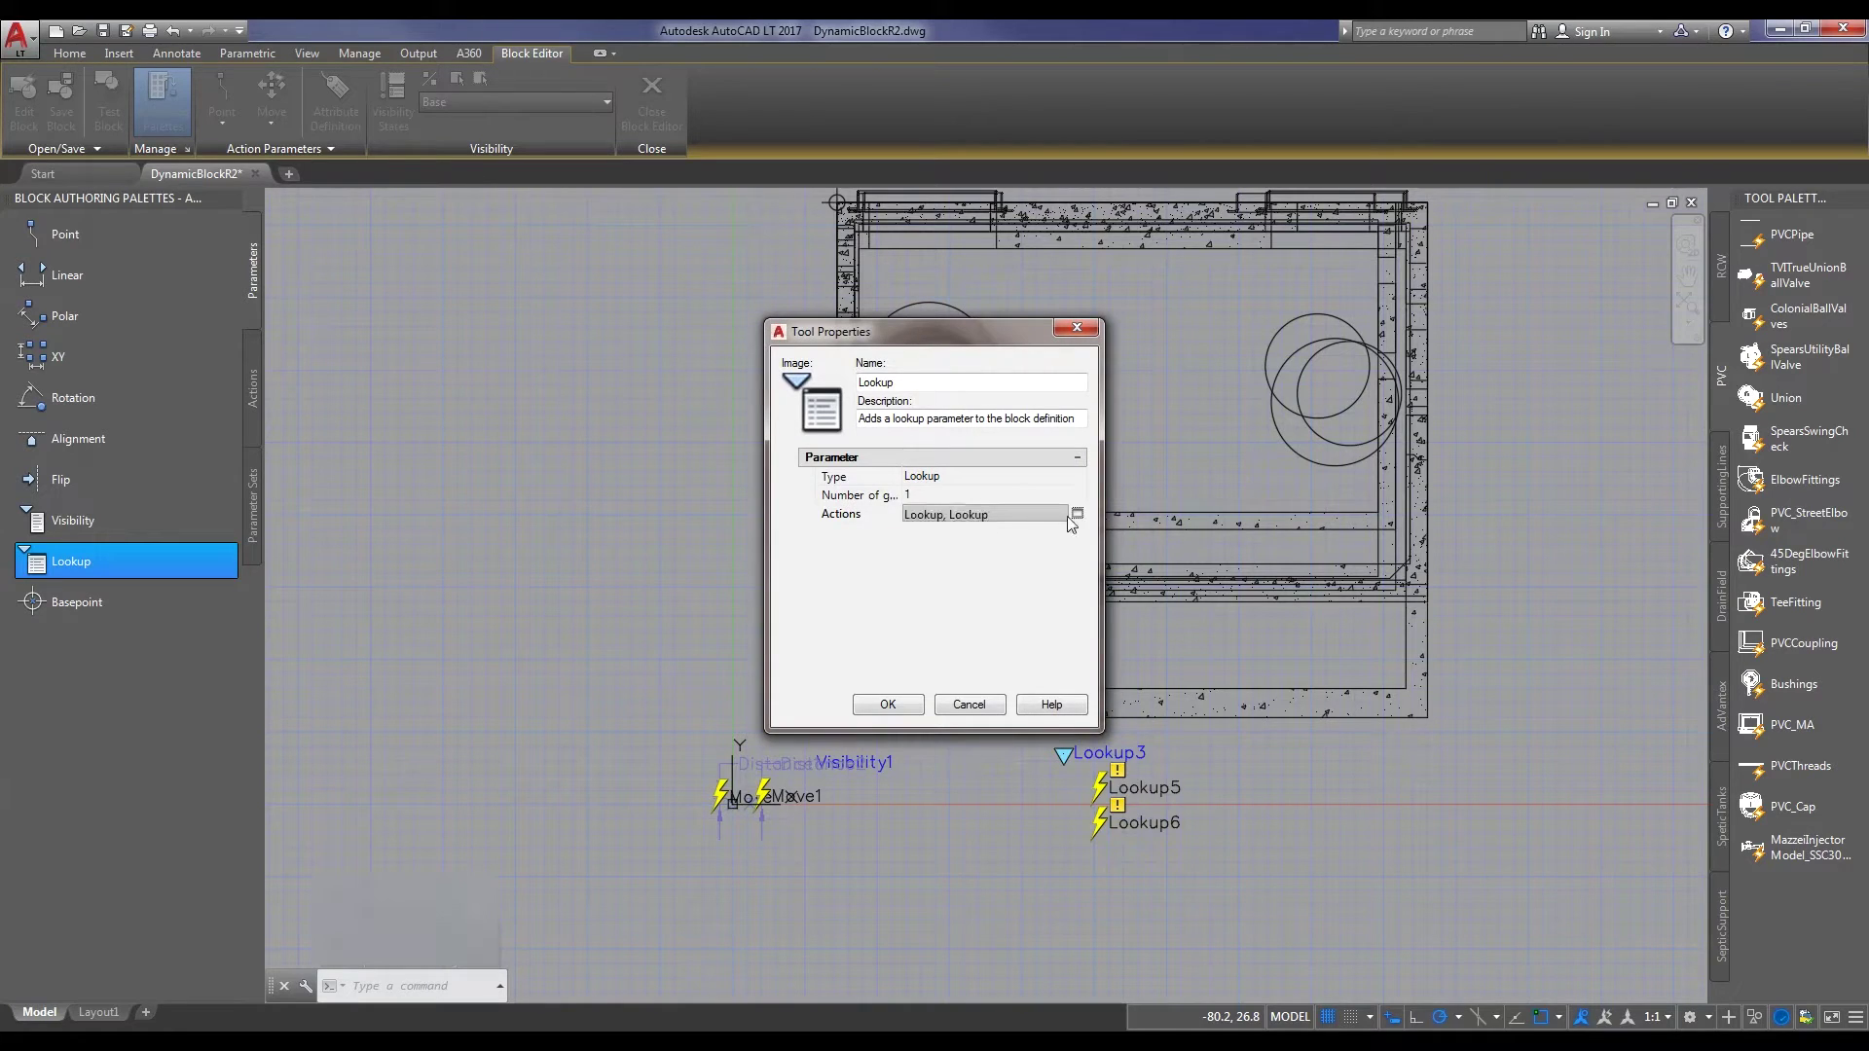
left_click(1077, 514)
left_click(823, 484)
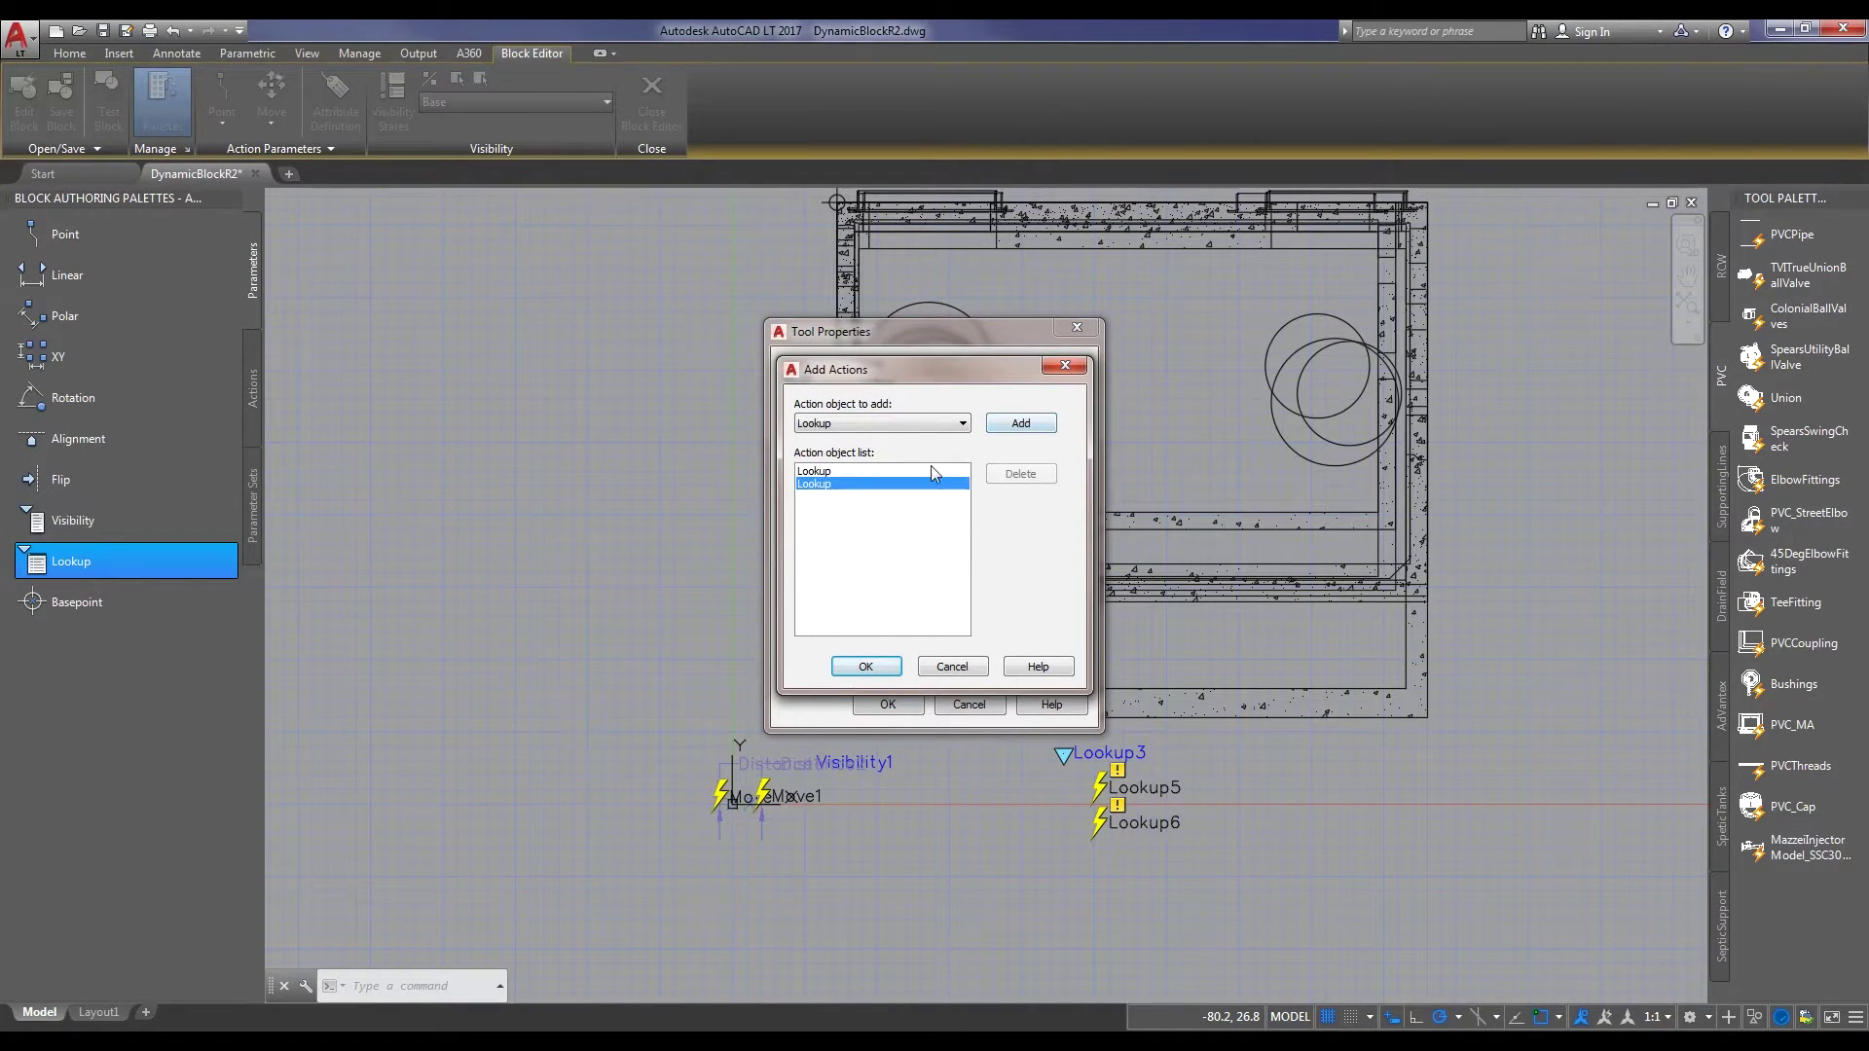
left_click(1020, 474)
left_click(874, 660)
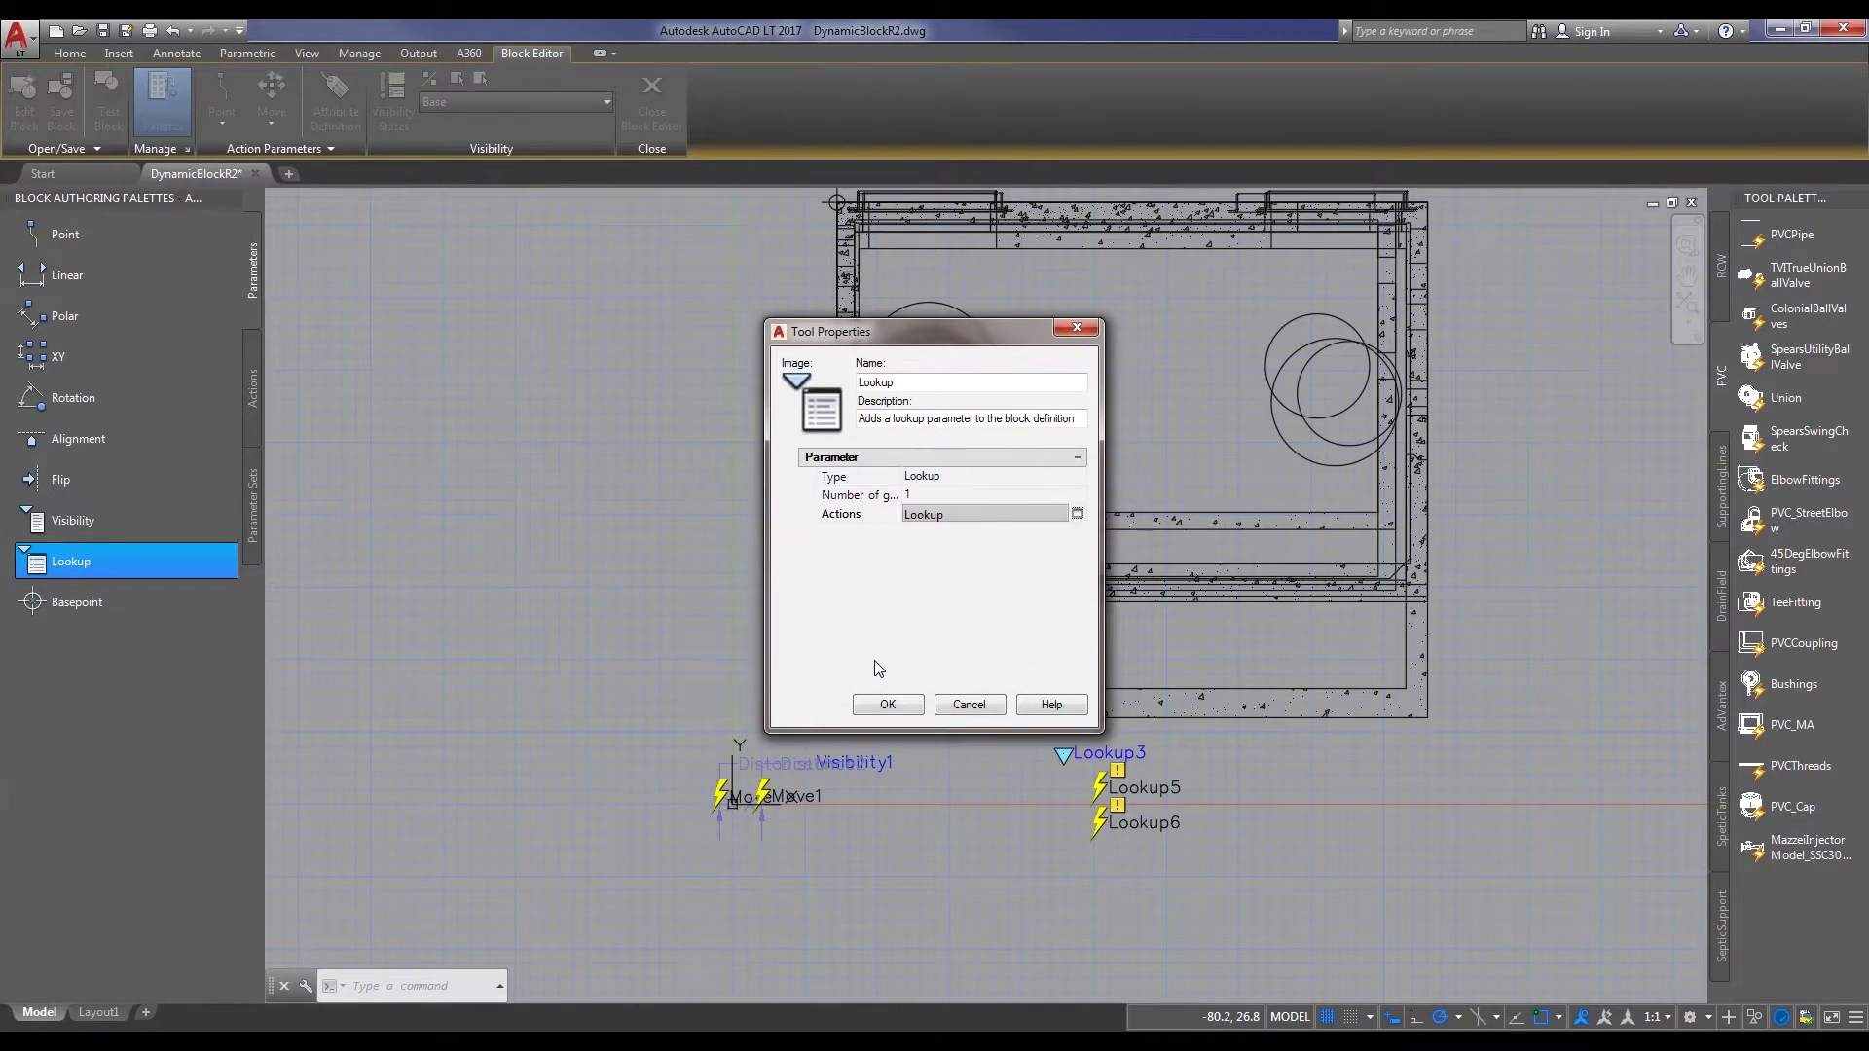
left_click(889, 706)
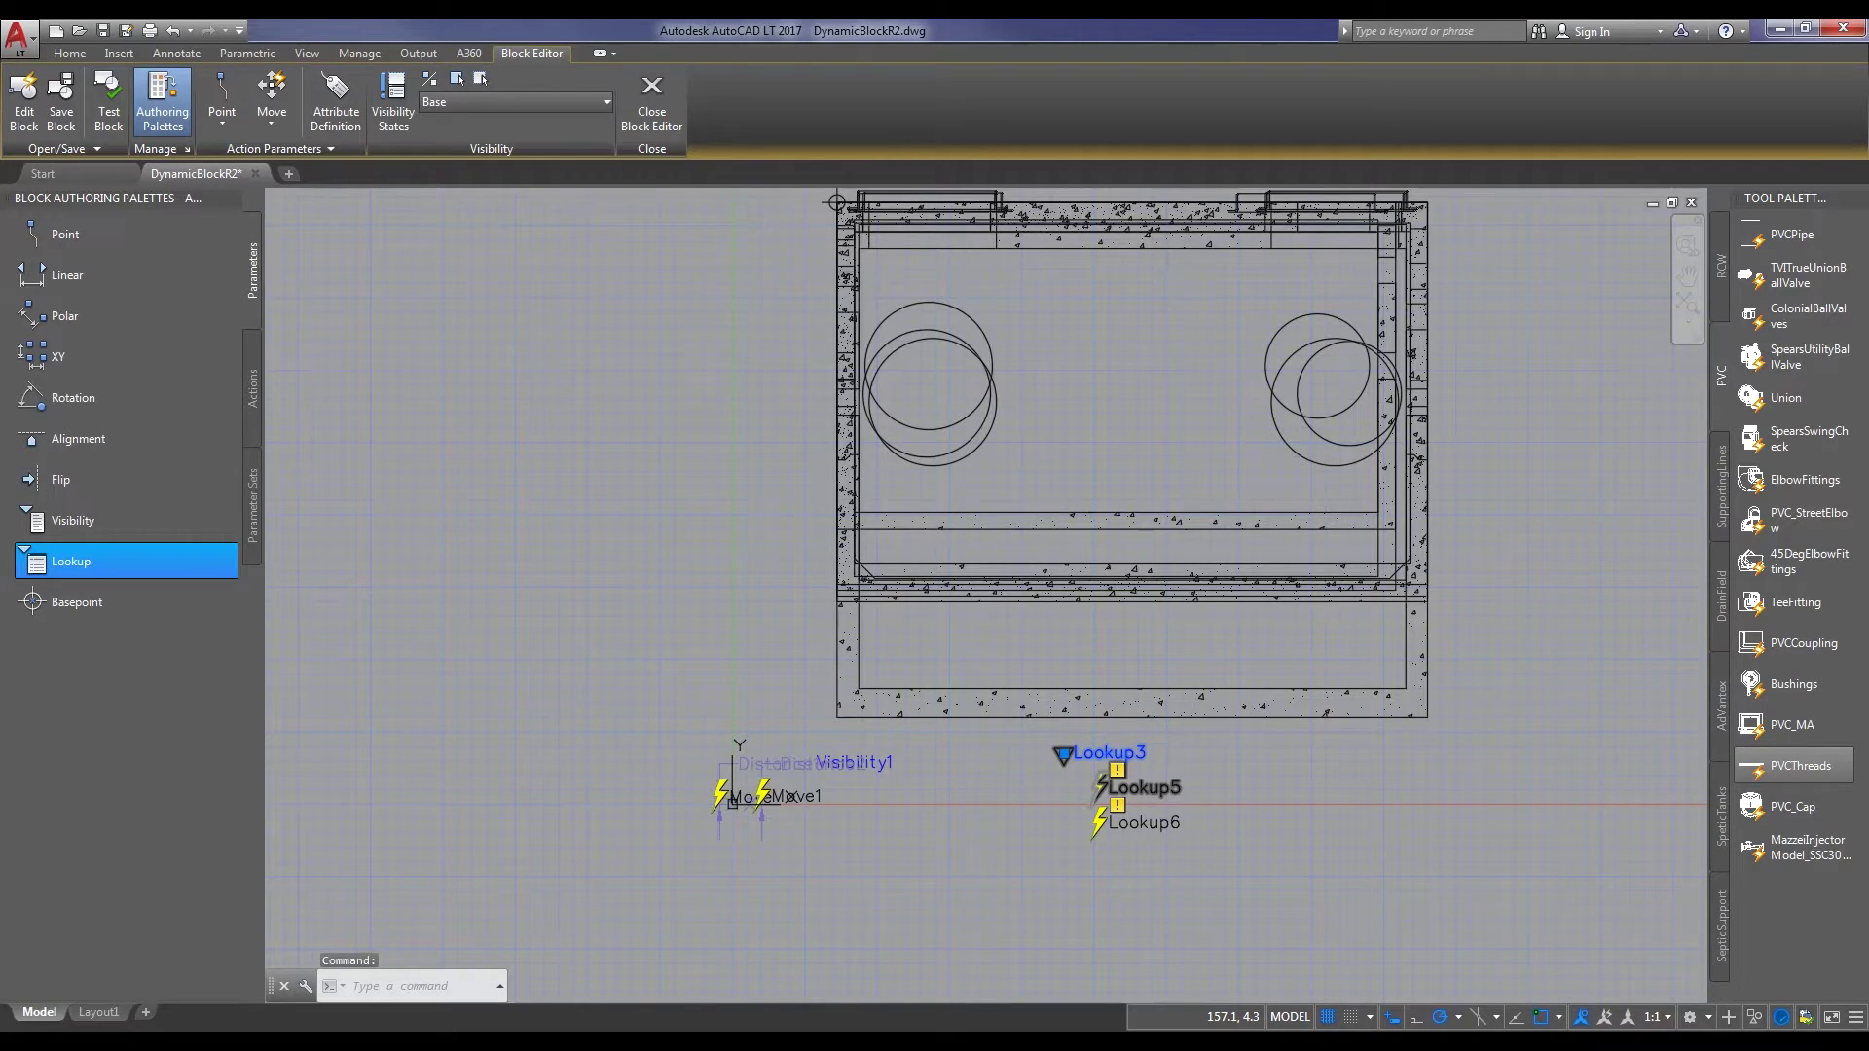
scroll(1343, 494, "down", 2)
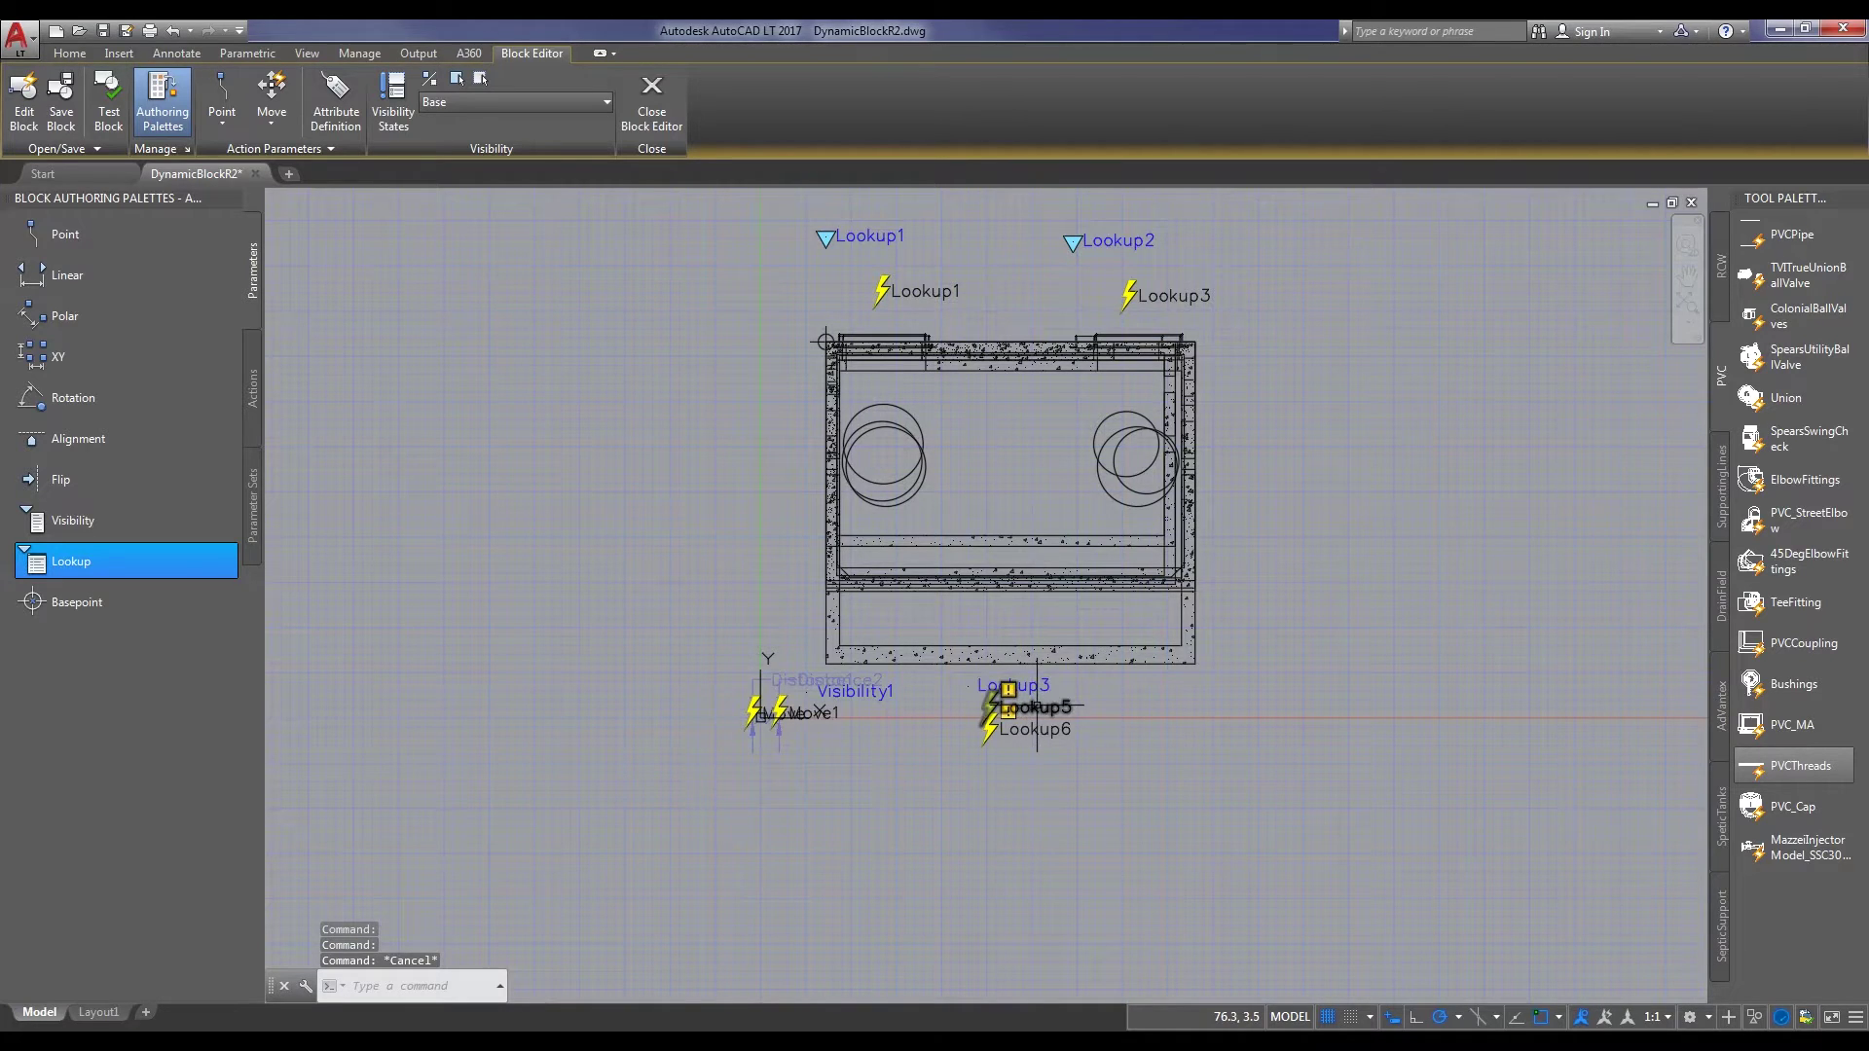
key("Escape")
Add Distance1 and Distance2 as input properties in Lookup5's lookup table
double_click(991, 711)
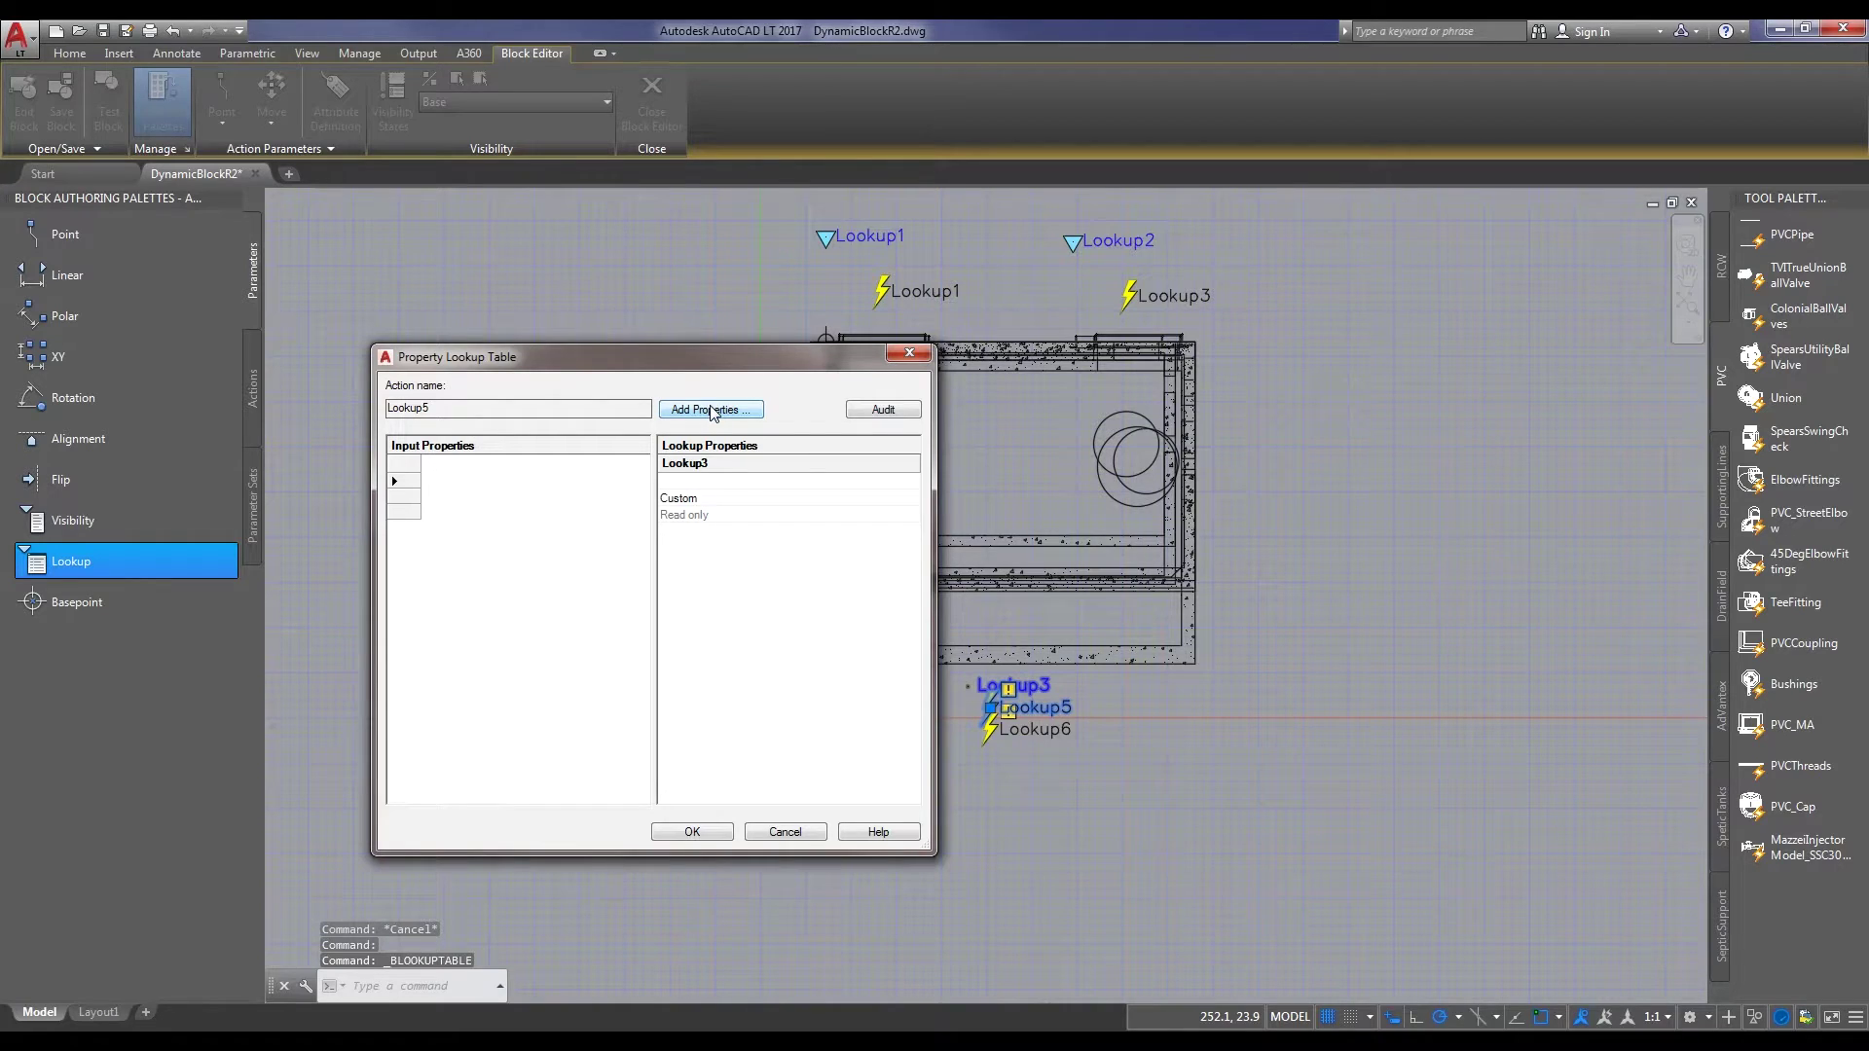
left_click_drag(691, 355, 973, 400)
left_click(995, 458)
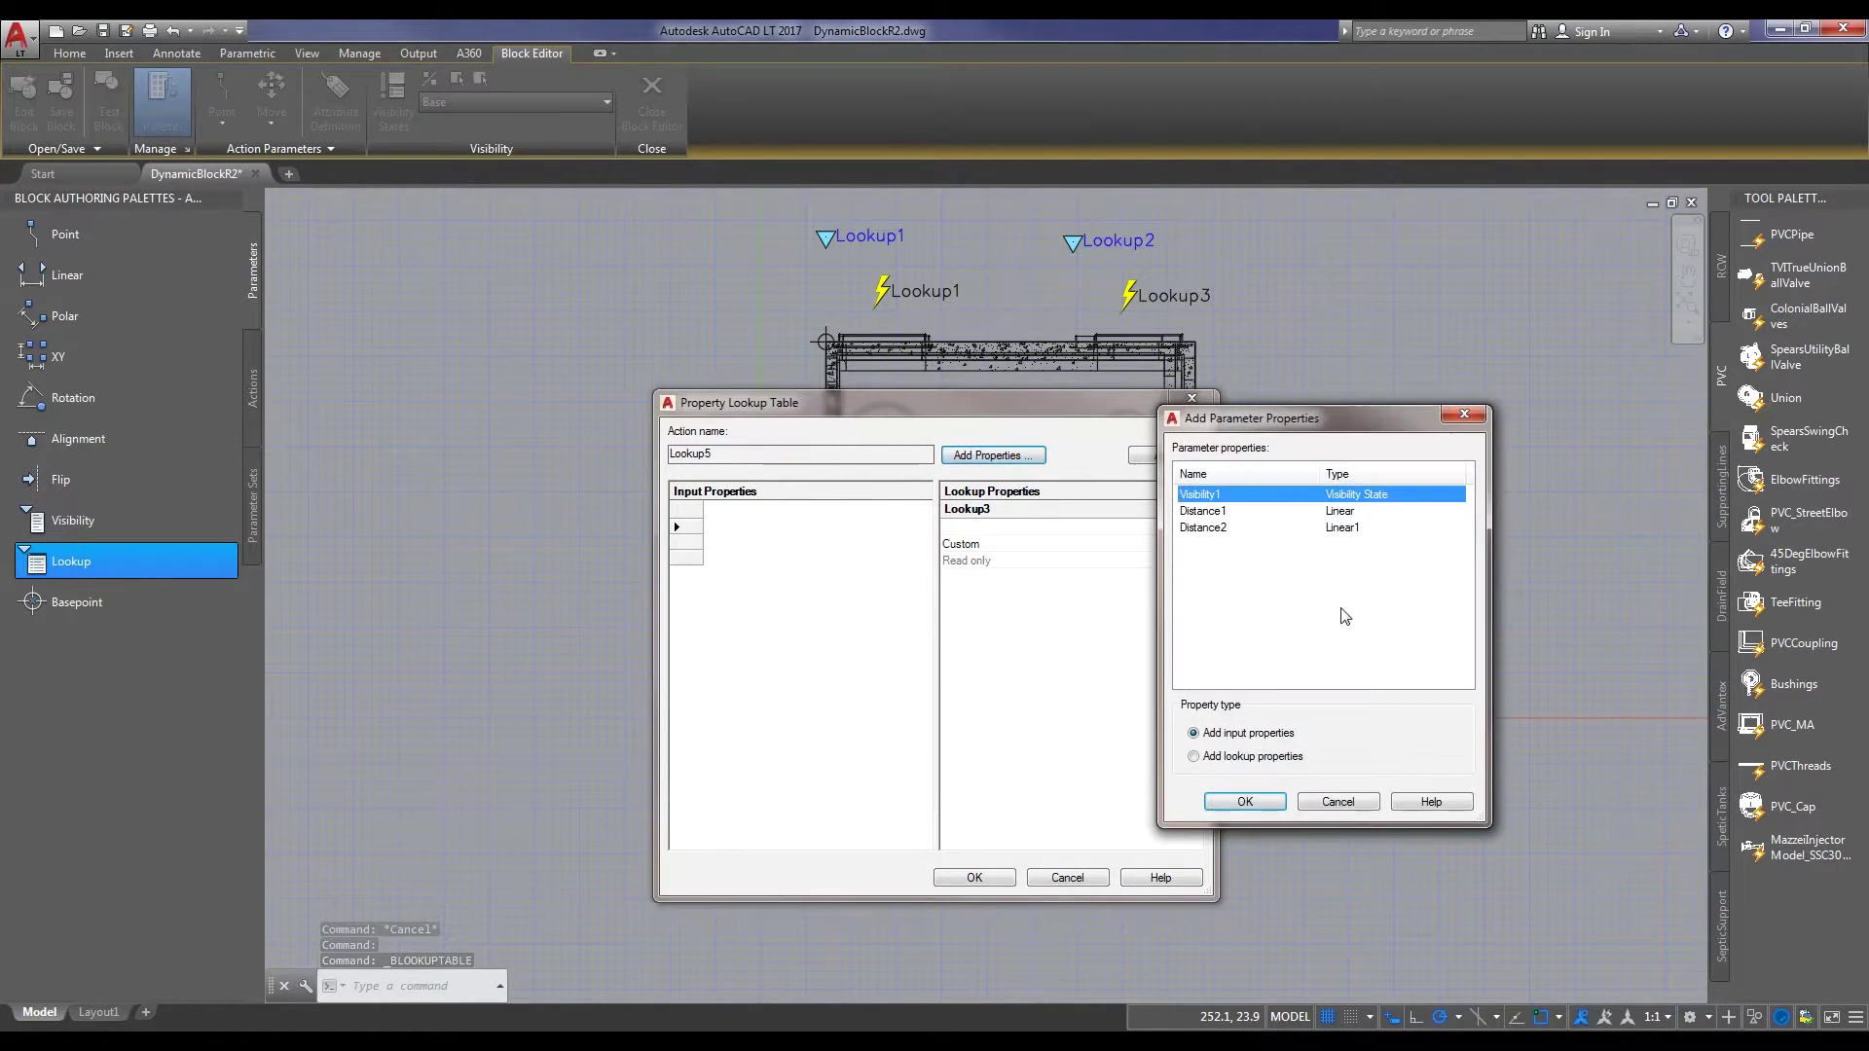
left_click_drag(1239, 542, 1218, 514)
left_click(1245, 801)
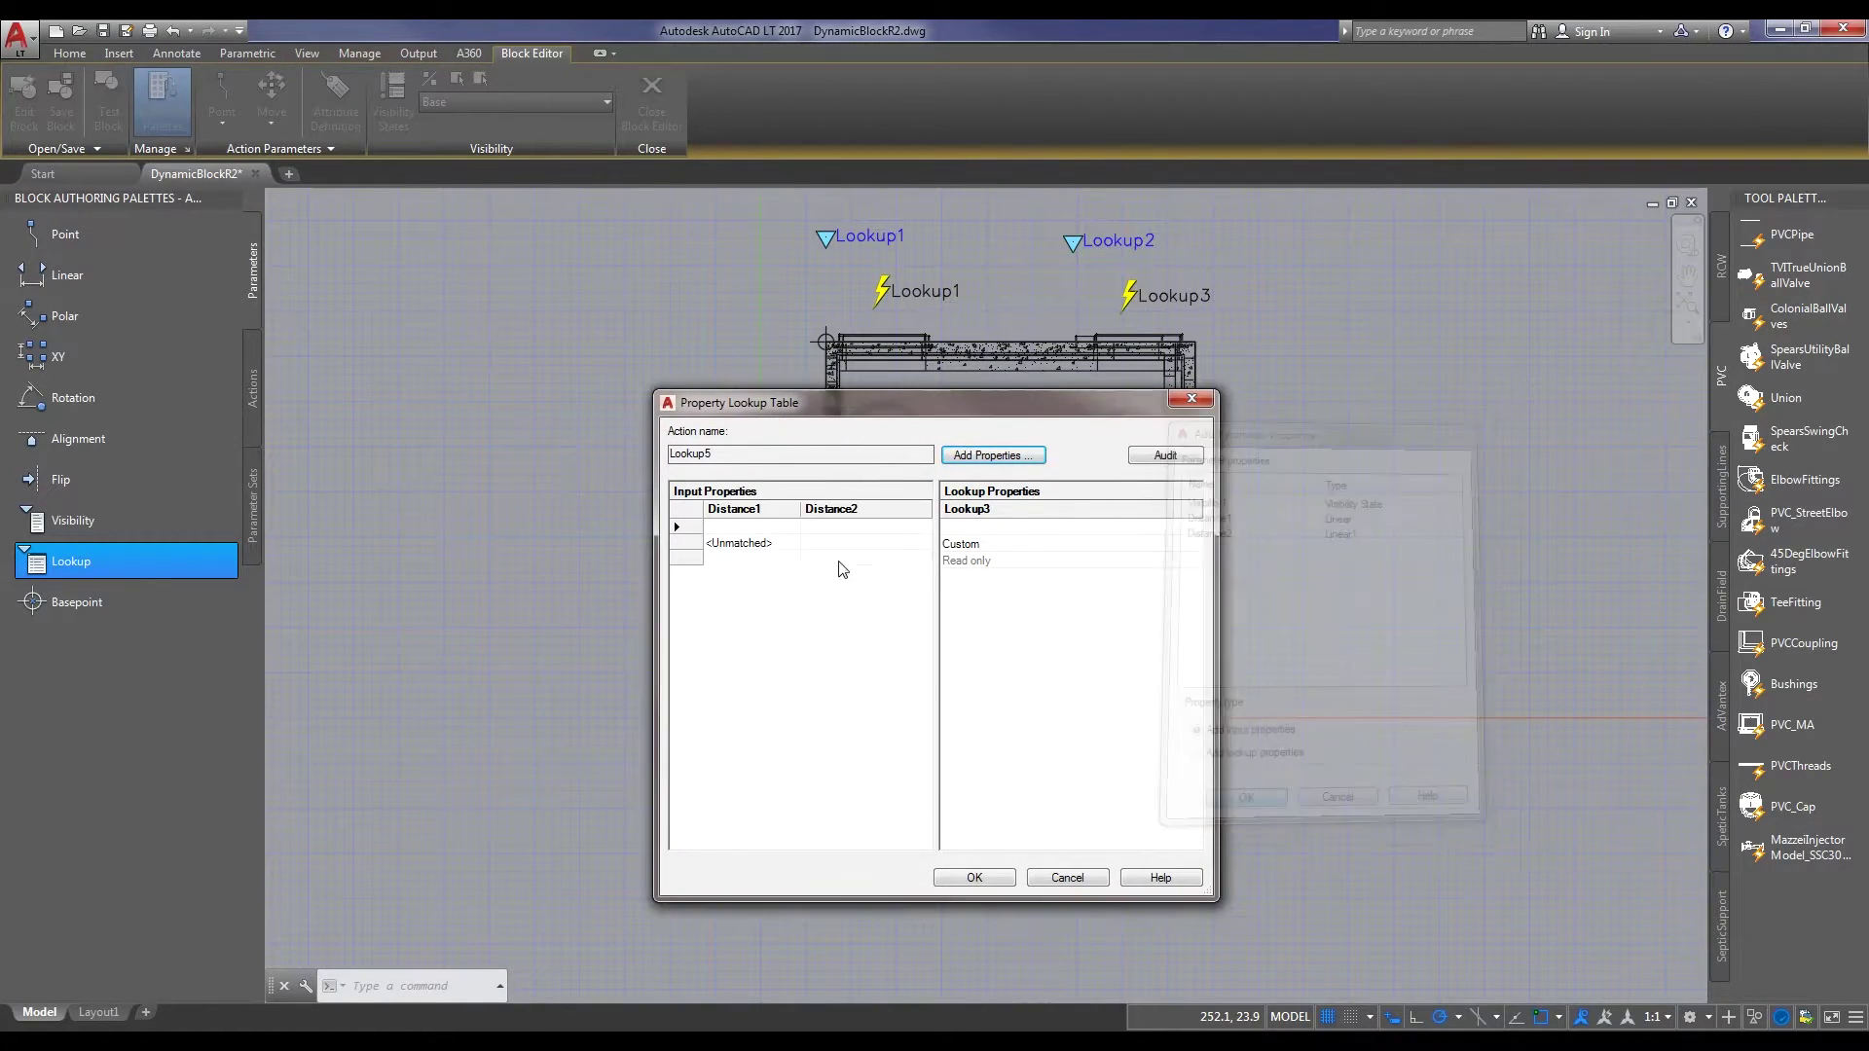
Enter Distance1 values 1 and 1 for rows 1–2 and Distance2 value 1 for row 1
left_click(733, 527)
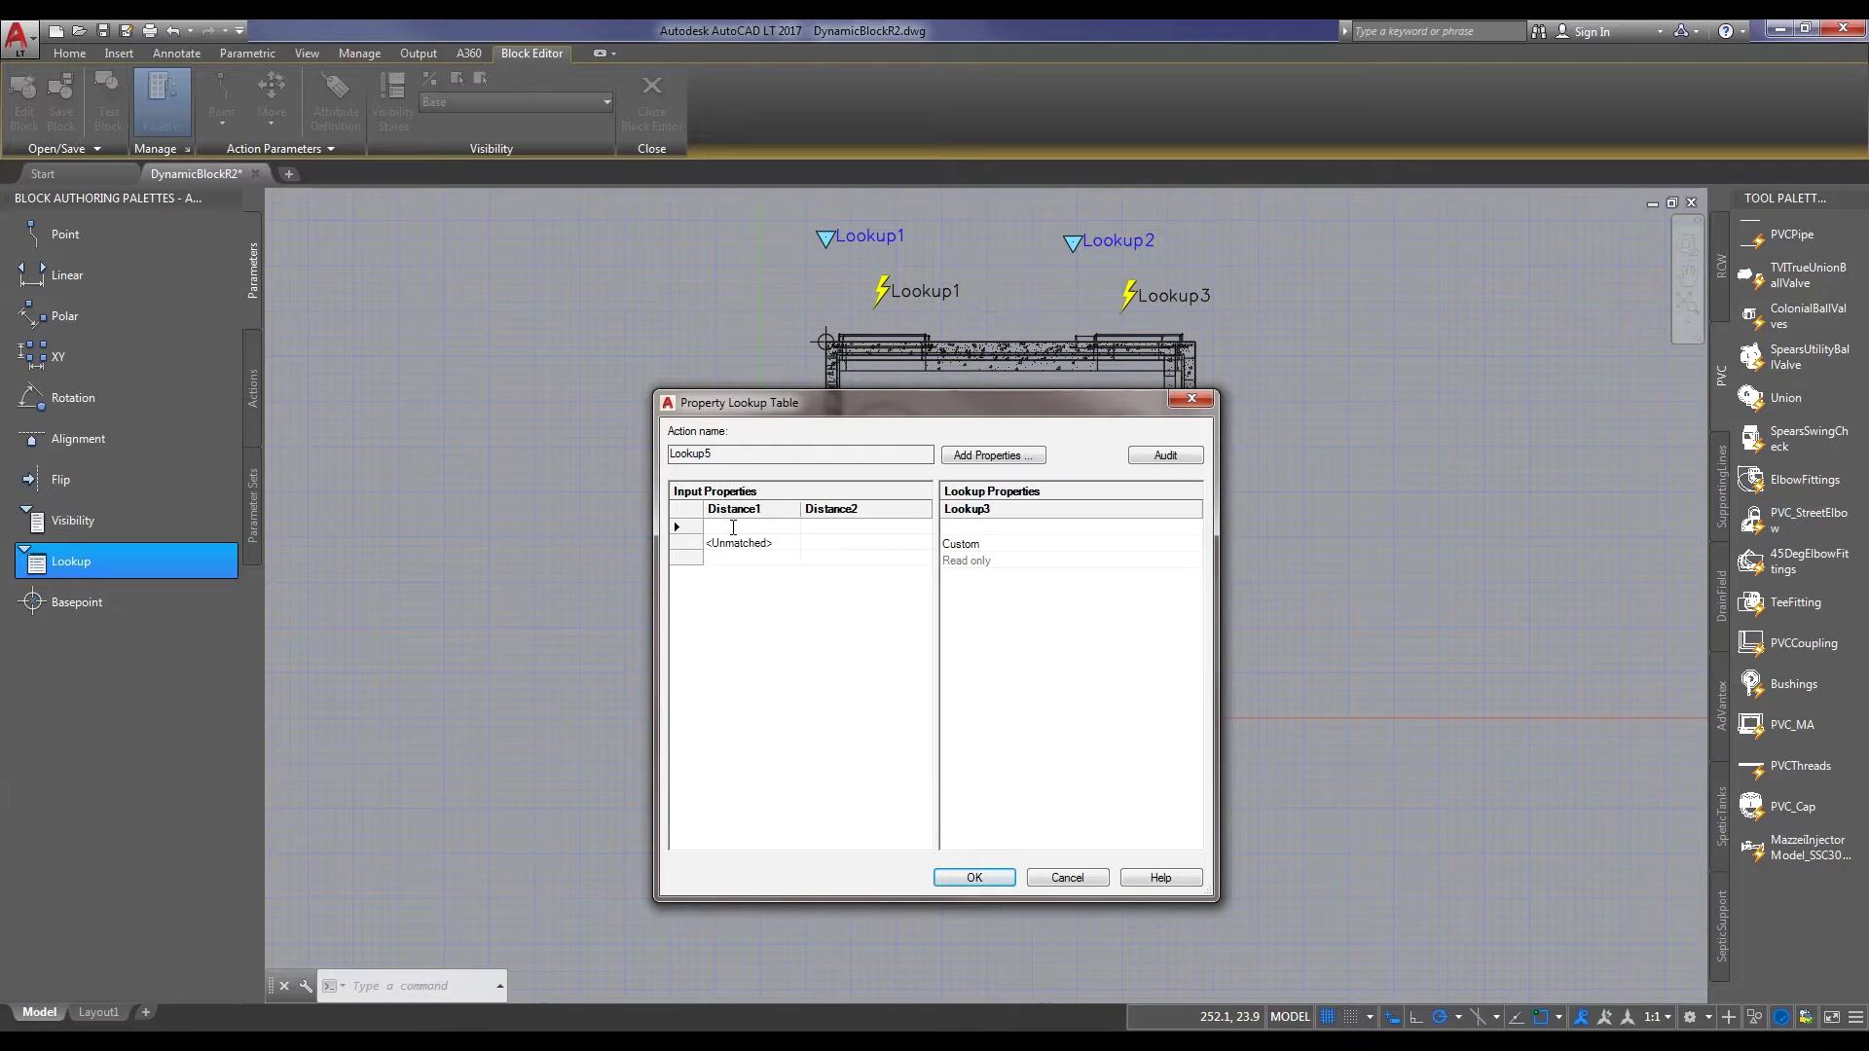
type("1")
key("Return")
type("1")
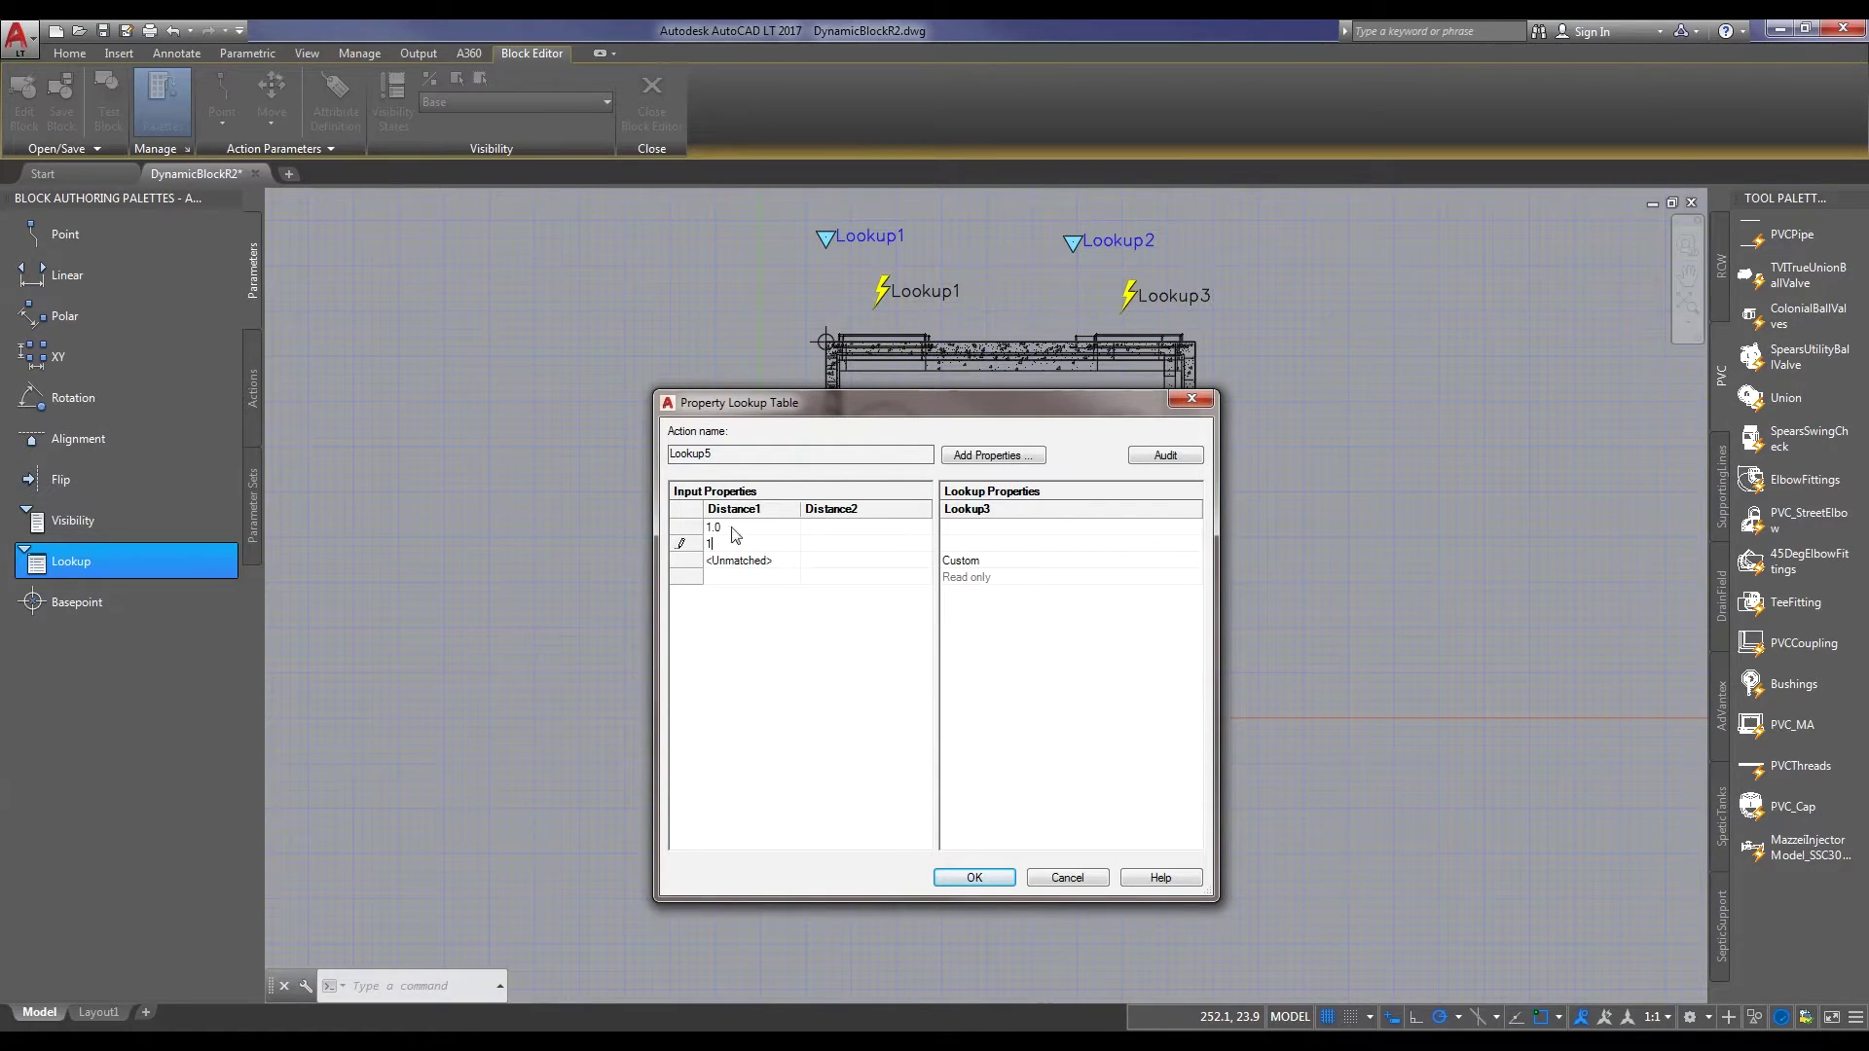
key("Return")
left_click(824, 528)
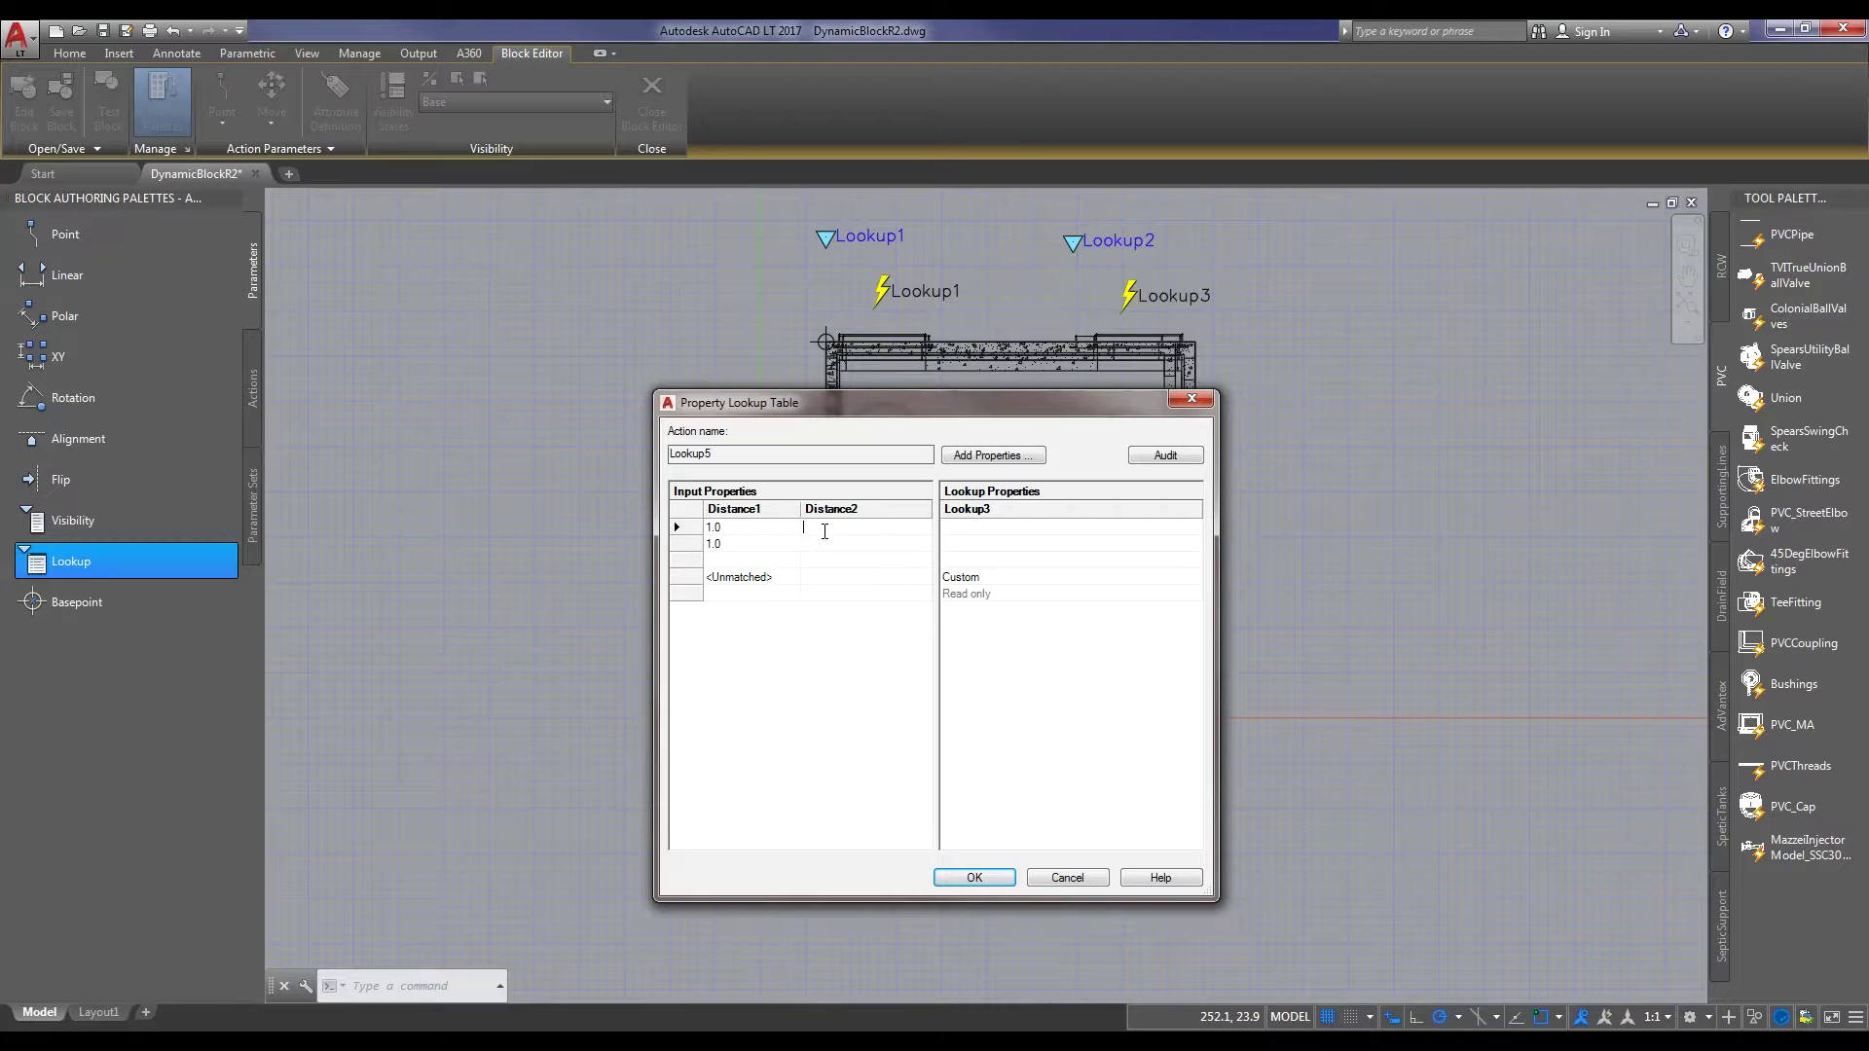
type("1")
key("Return")
Fill the remaining Distance1 rows with 2, 2, 3 and 3
type("2")
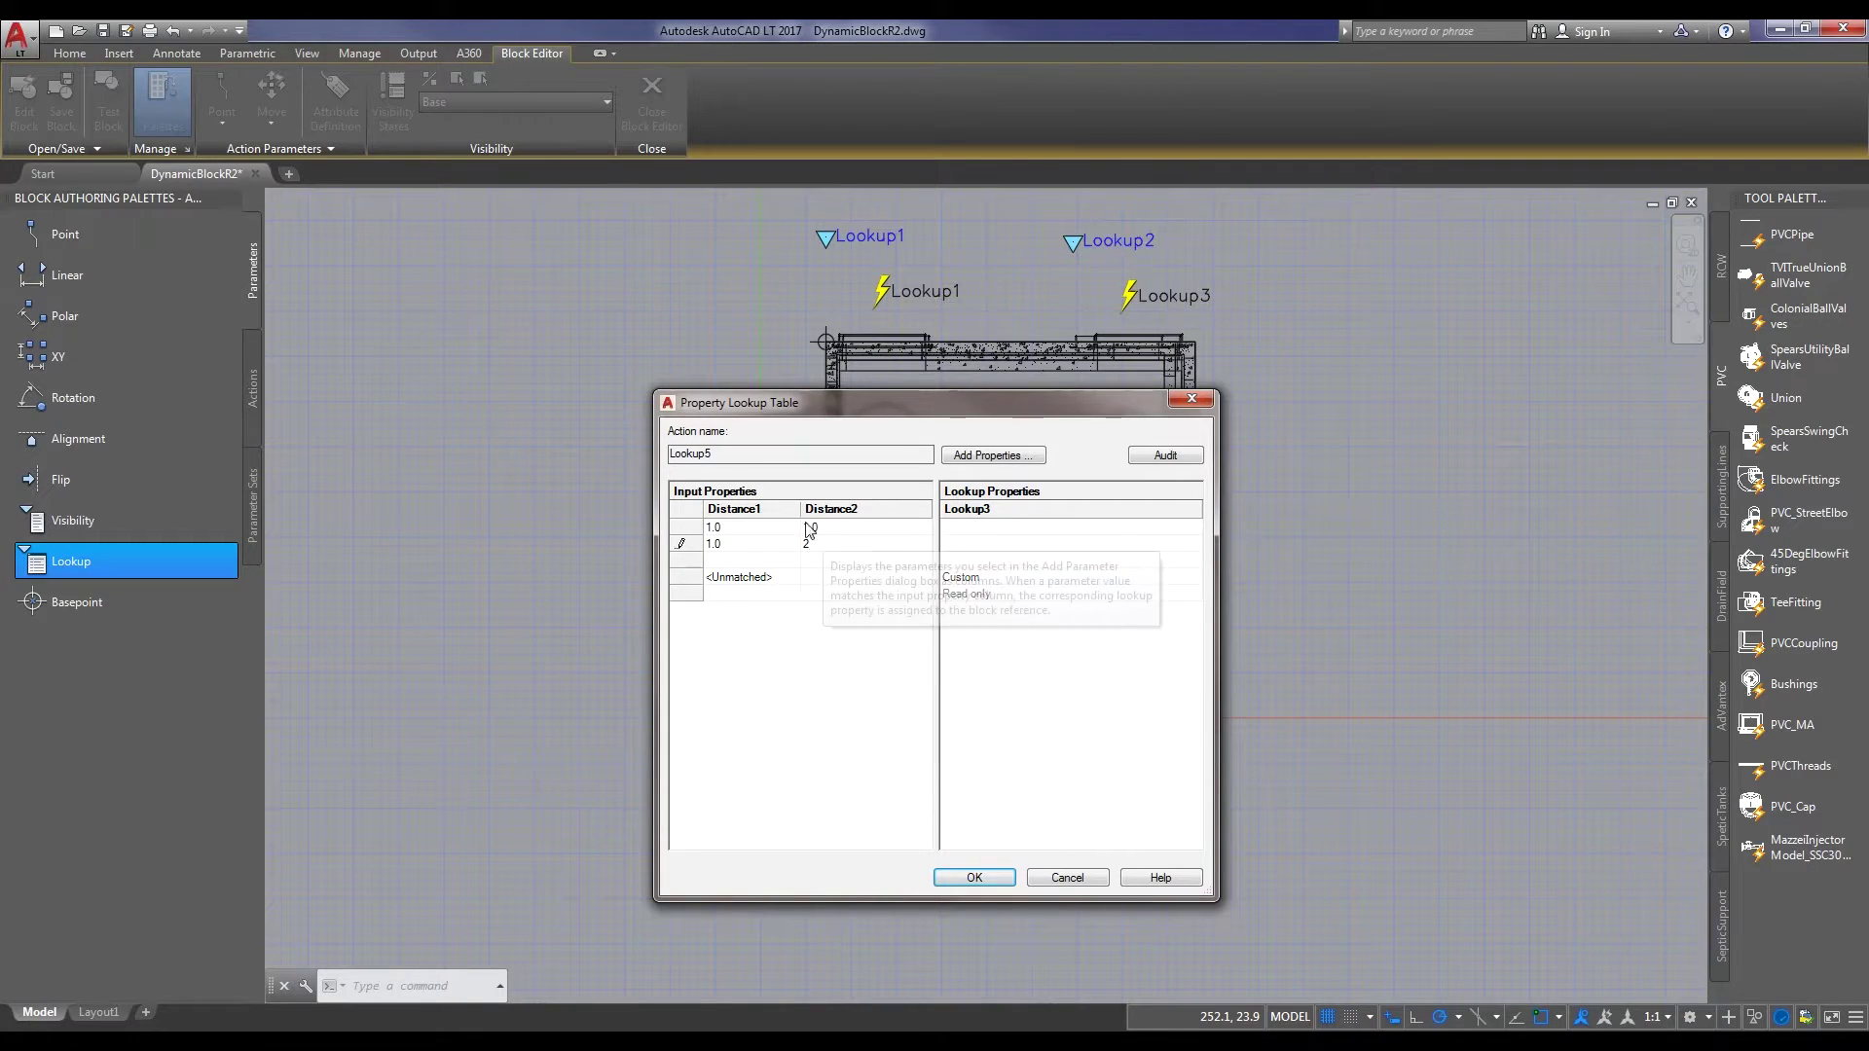
key("Return")
left_click(755, 560)
type("2")
key("Return")
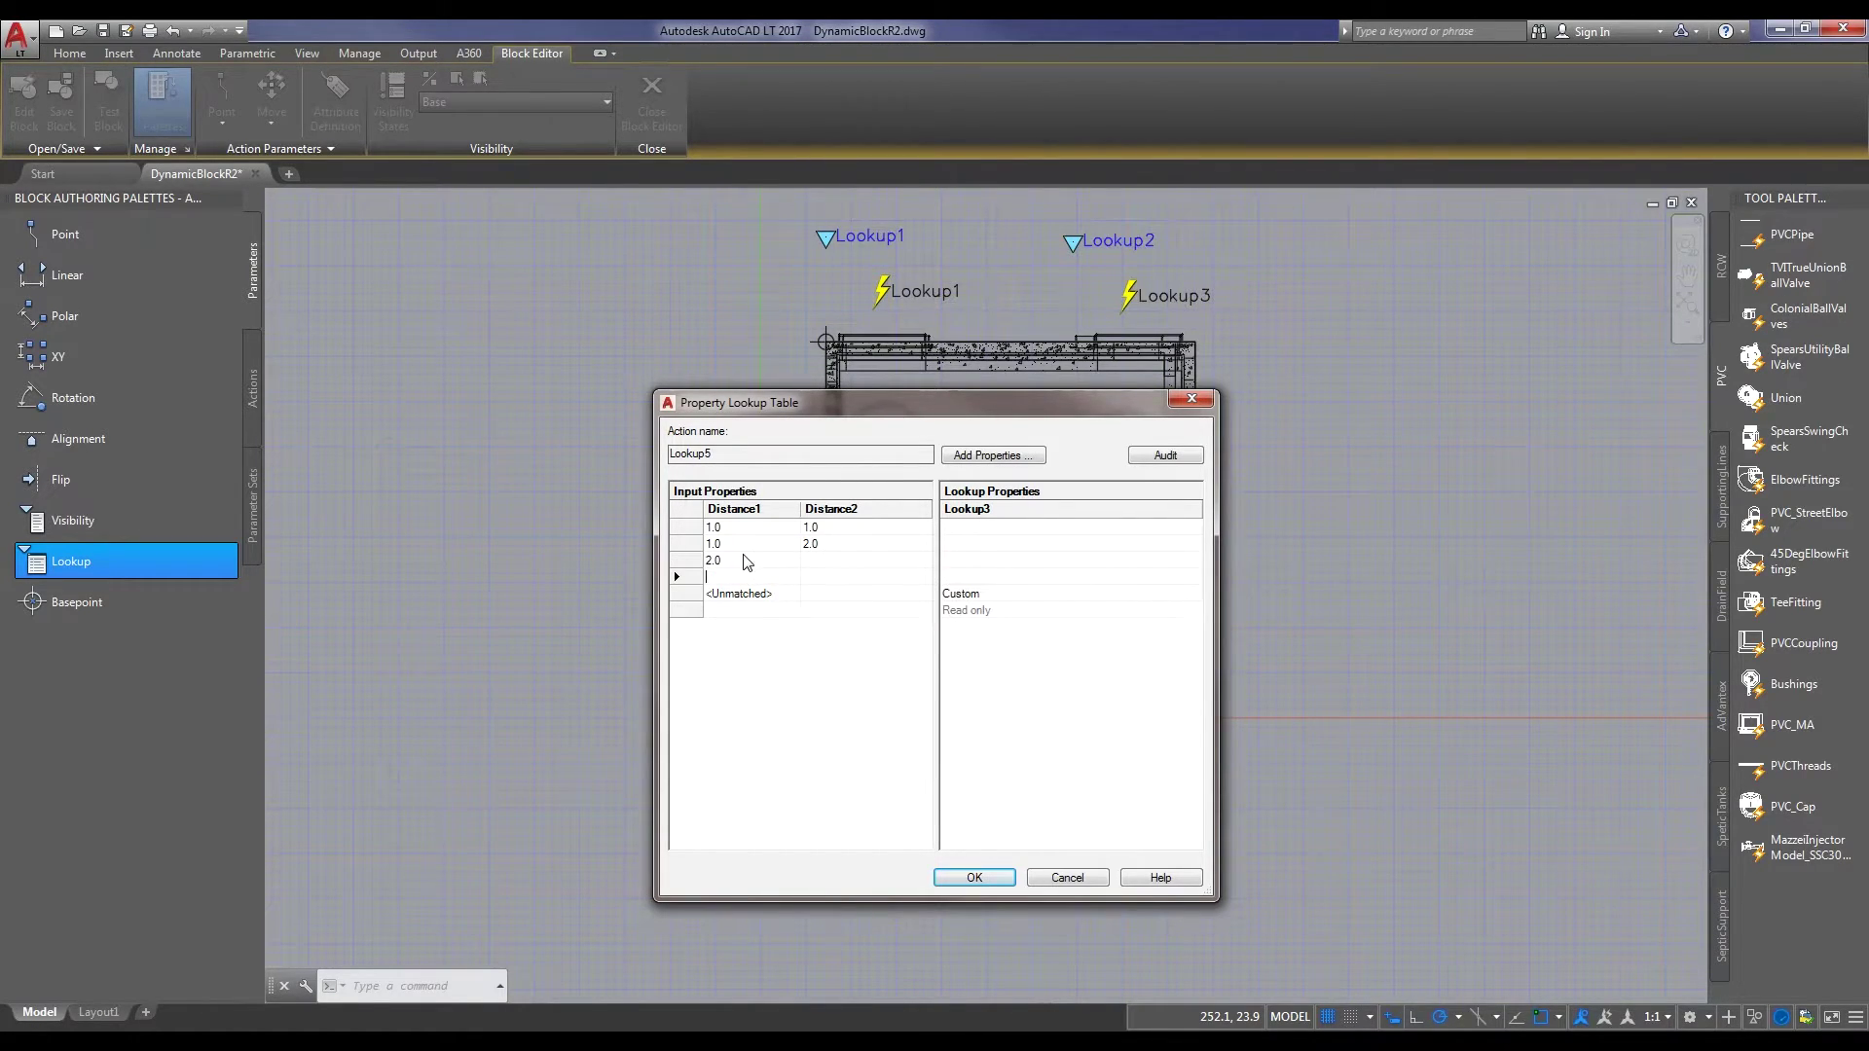
type("2")
key("Return")
type("3")
key("Return")
type("3")
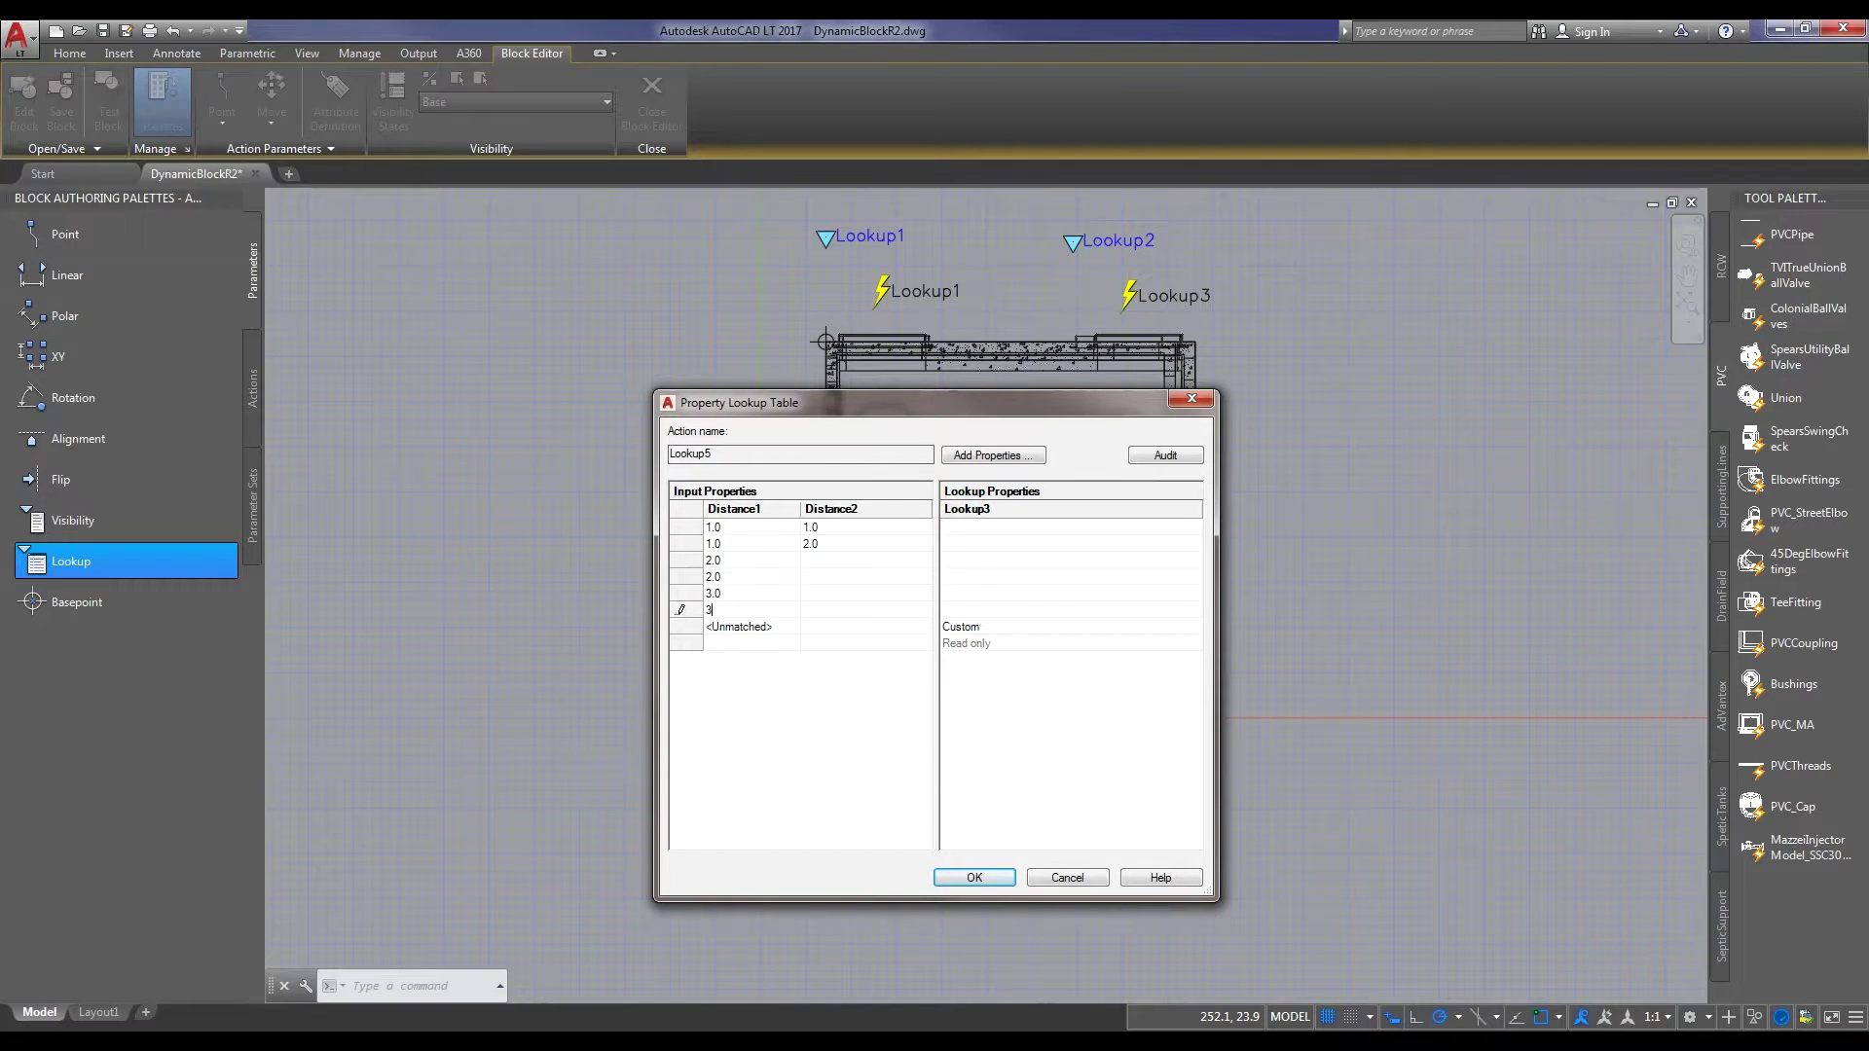
key("Return")
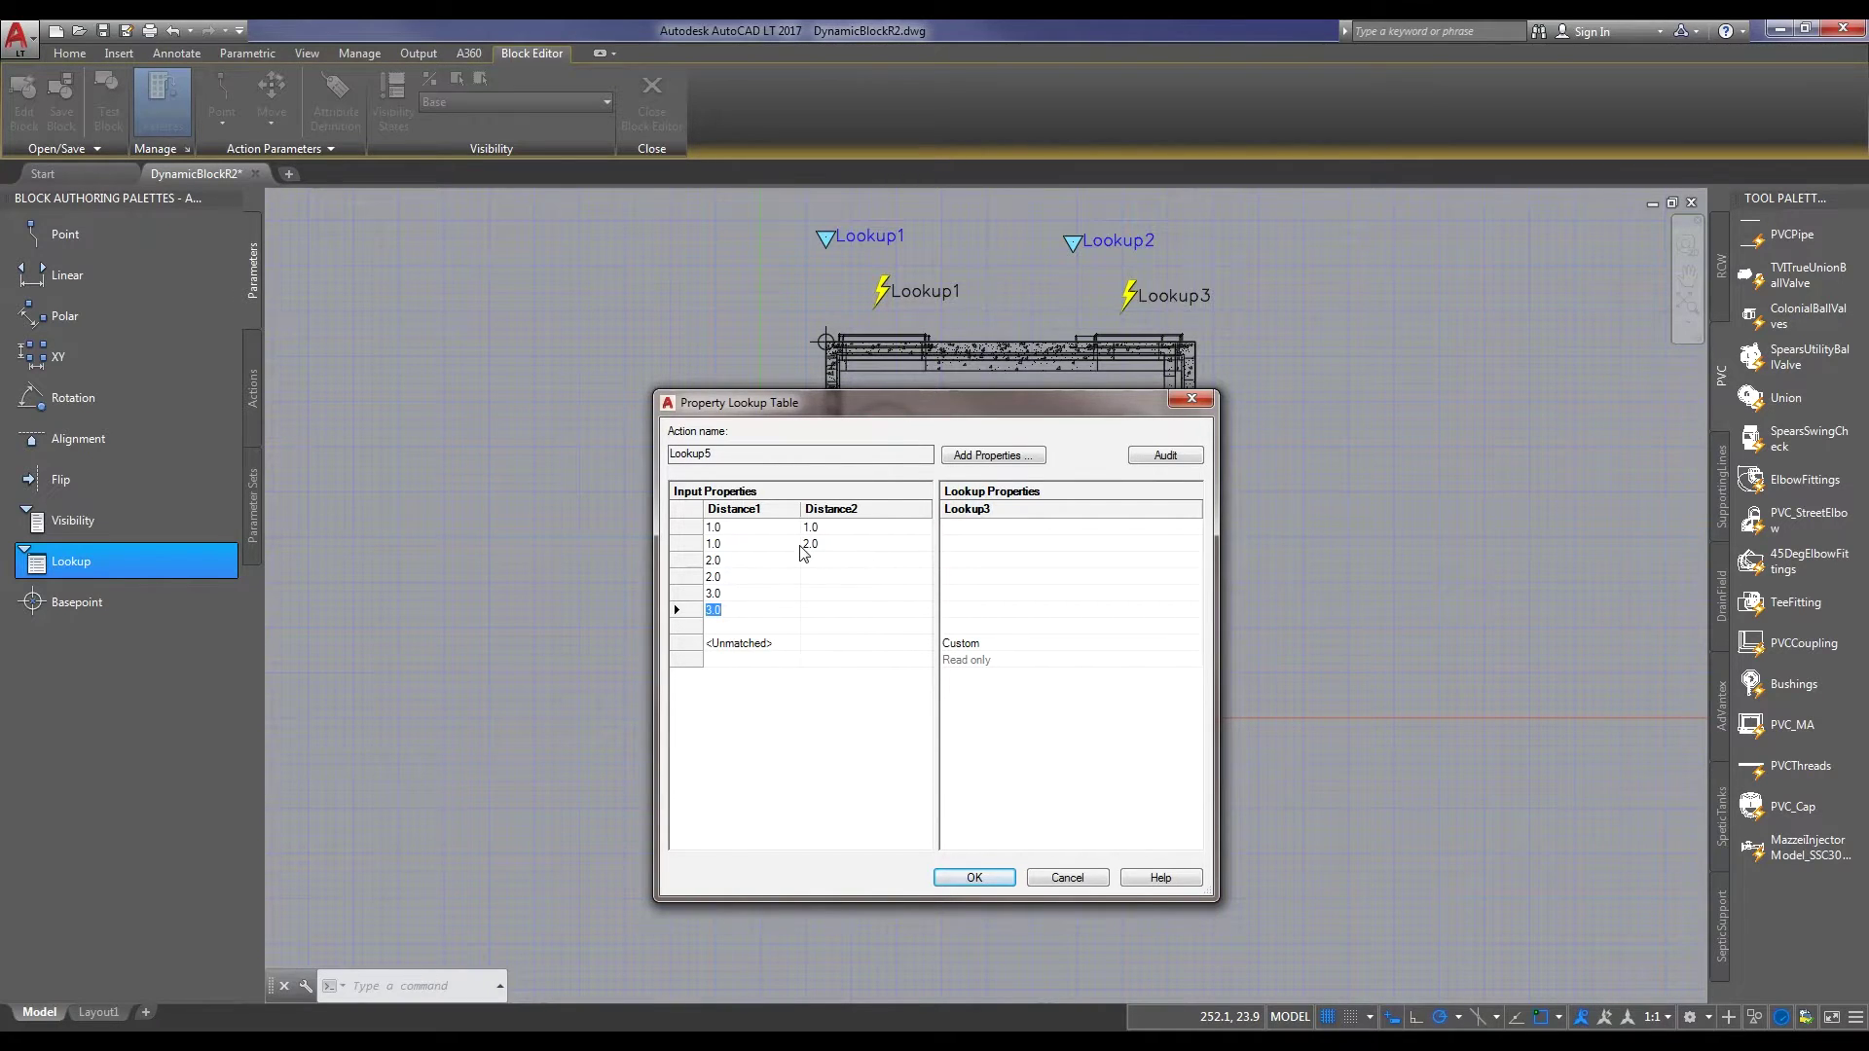
Complete the Distance2 column so it reads 1, 2, 1, 2, 1, 2
left_click(824, 562)
type("1")
key("Return")
type("2")
key("Return")
type("1")
key("Return")
type("2")
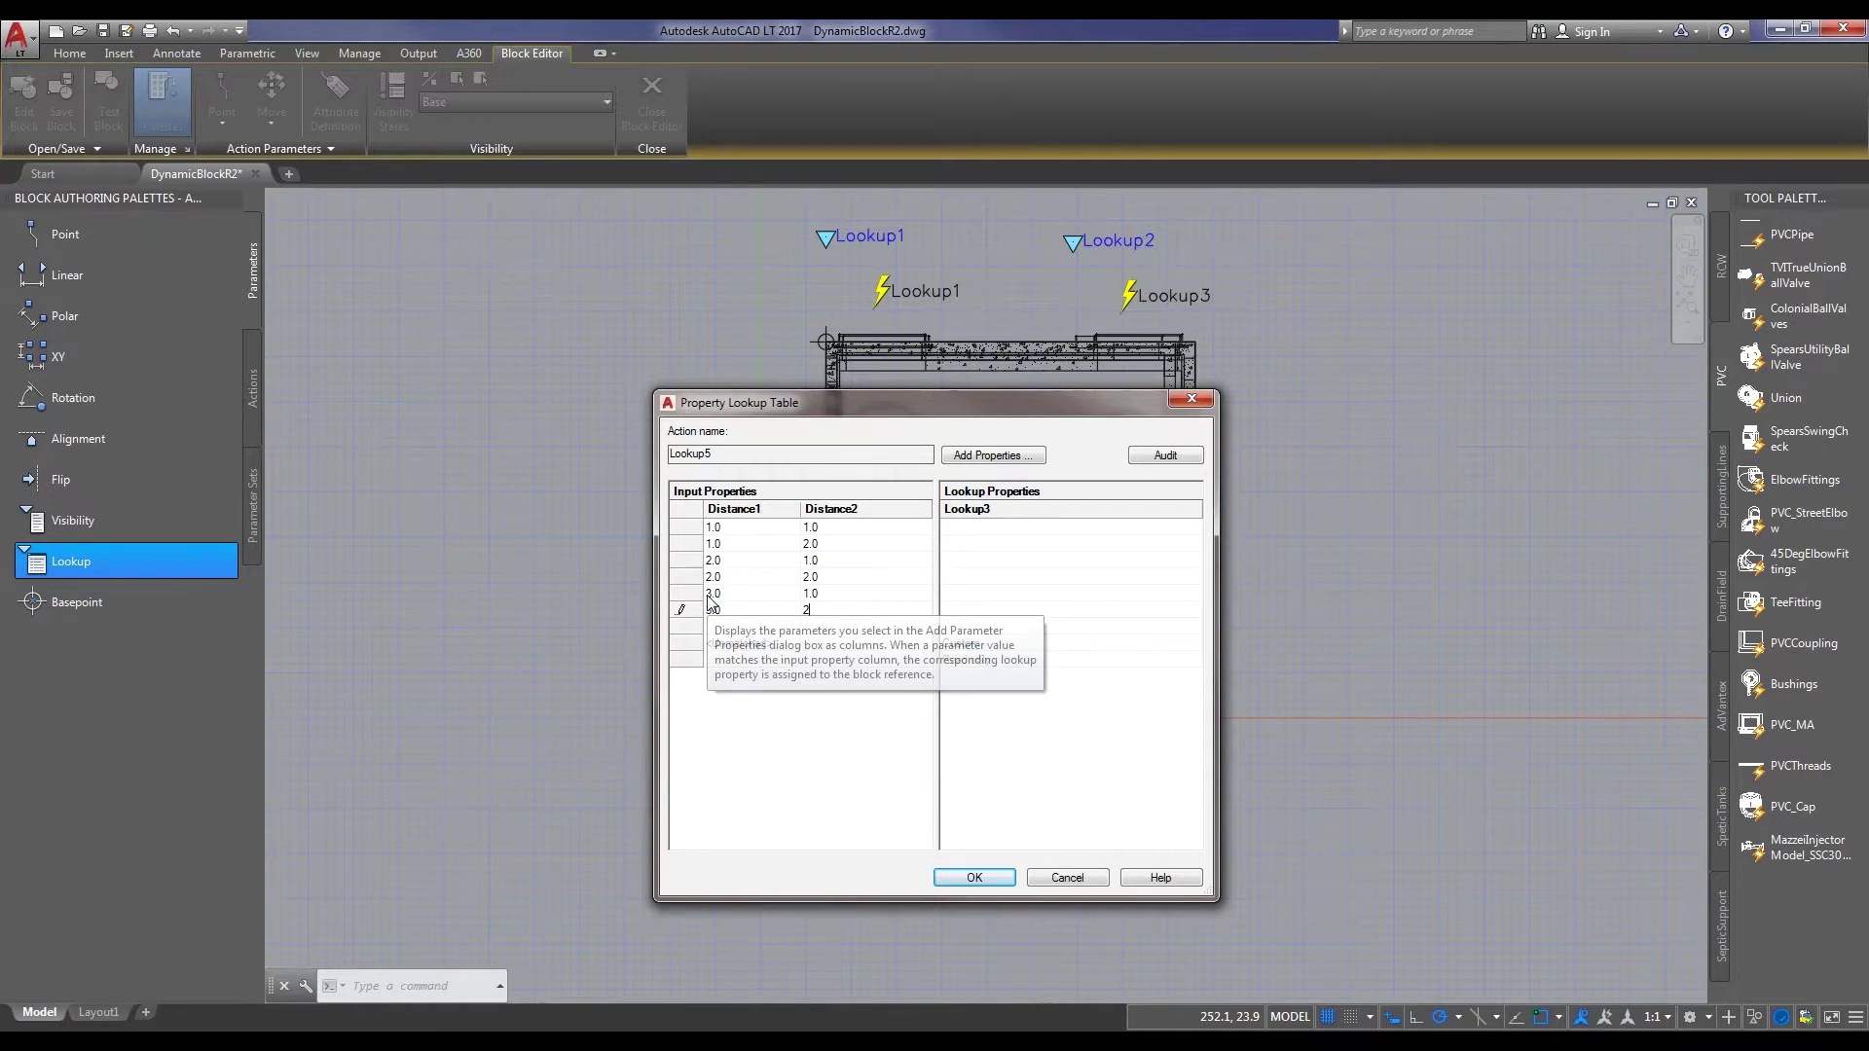
left_click(985, 526)
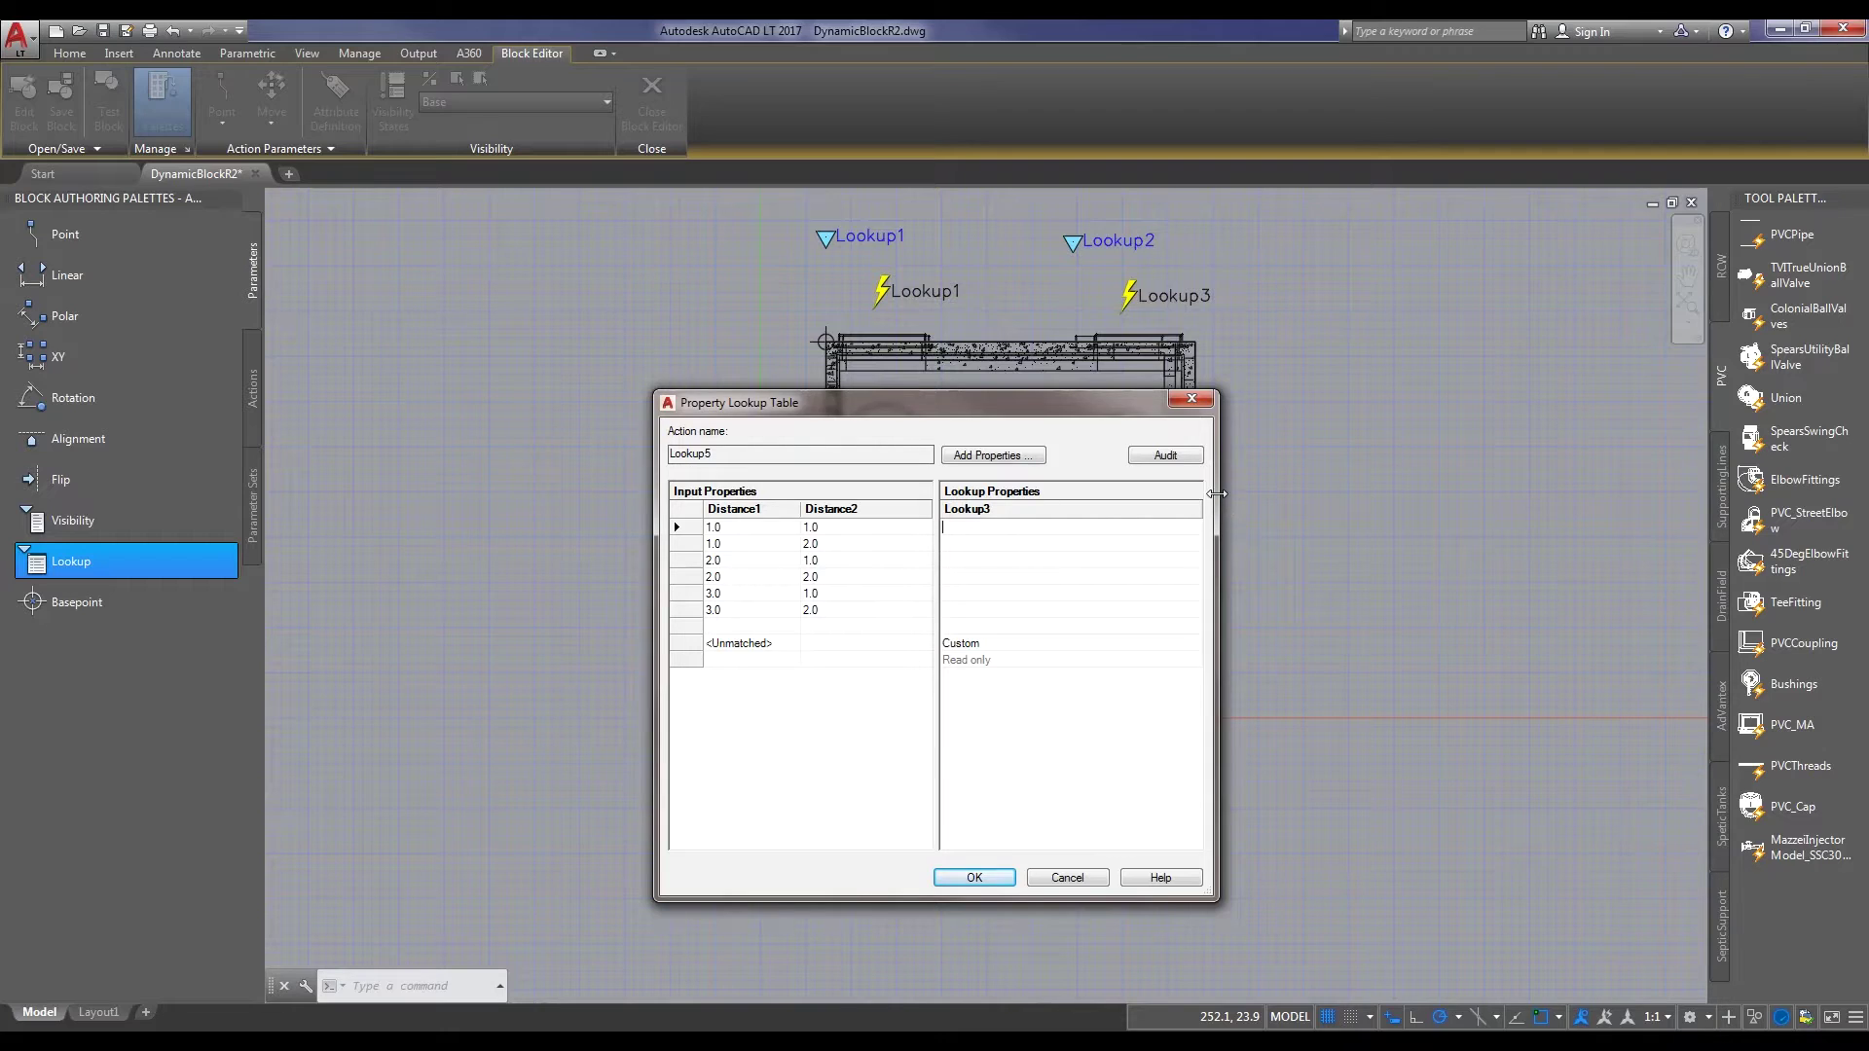
Enter Lookup3 values 1k-s, 1k-t, 1.2k-s and 1.2k-t for rows 1–4
type("1")
key("Return")
type("1")
key("Return")
type("1.2")
key("Return")
type("1.2k-t")
key("Return")
Enter 1.5k-s and 1.5k for rows 5–6, accept the table, and open Lookup6's table
type("1.5k-s")
key("Return")
type("1.5k")
left_click(977, 878)
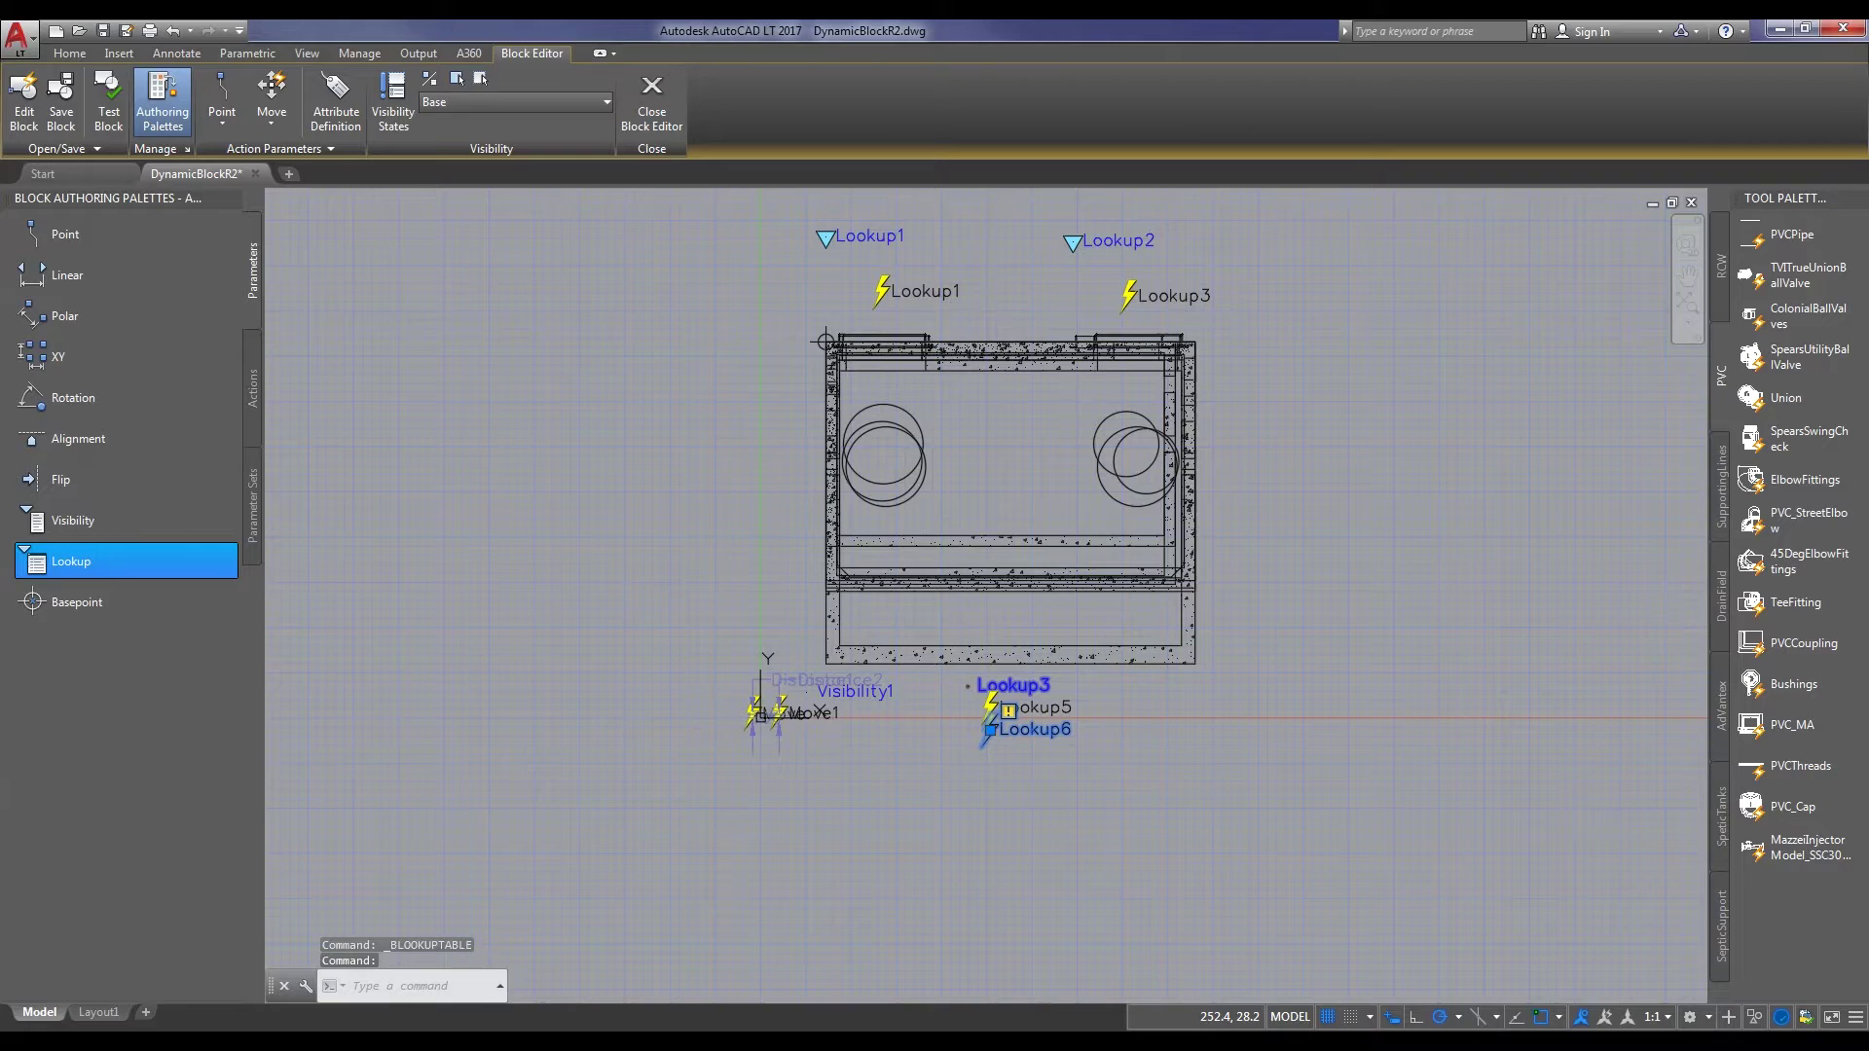
key("Return")
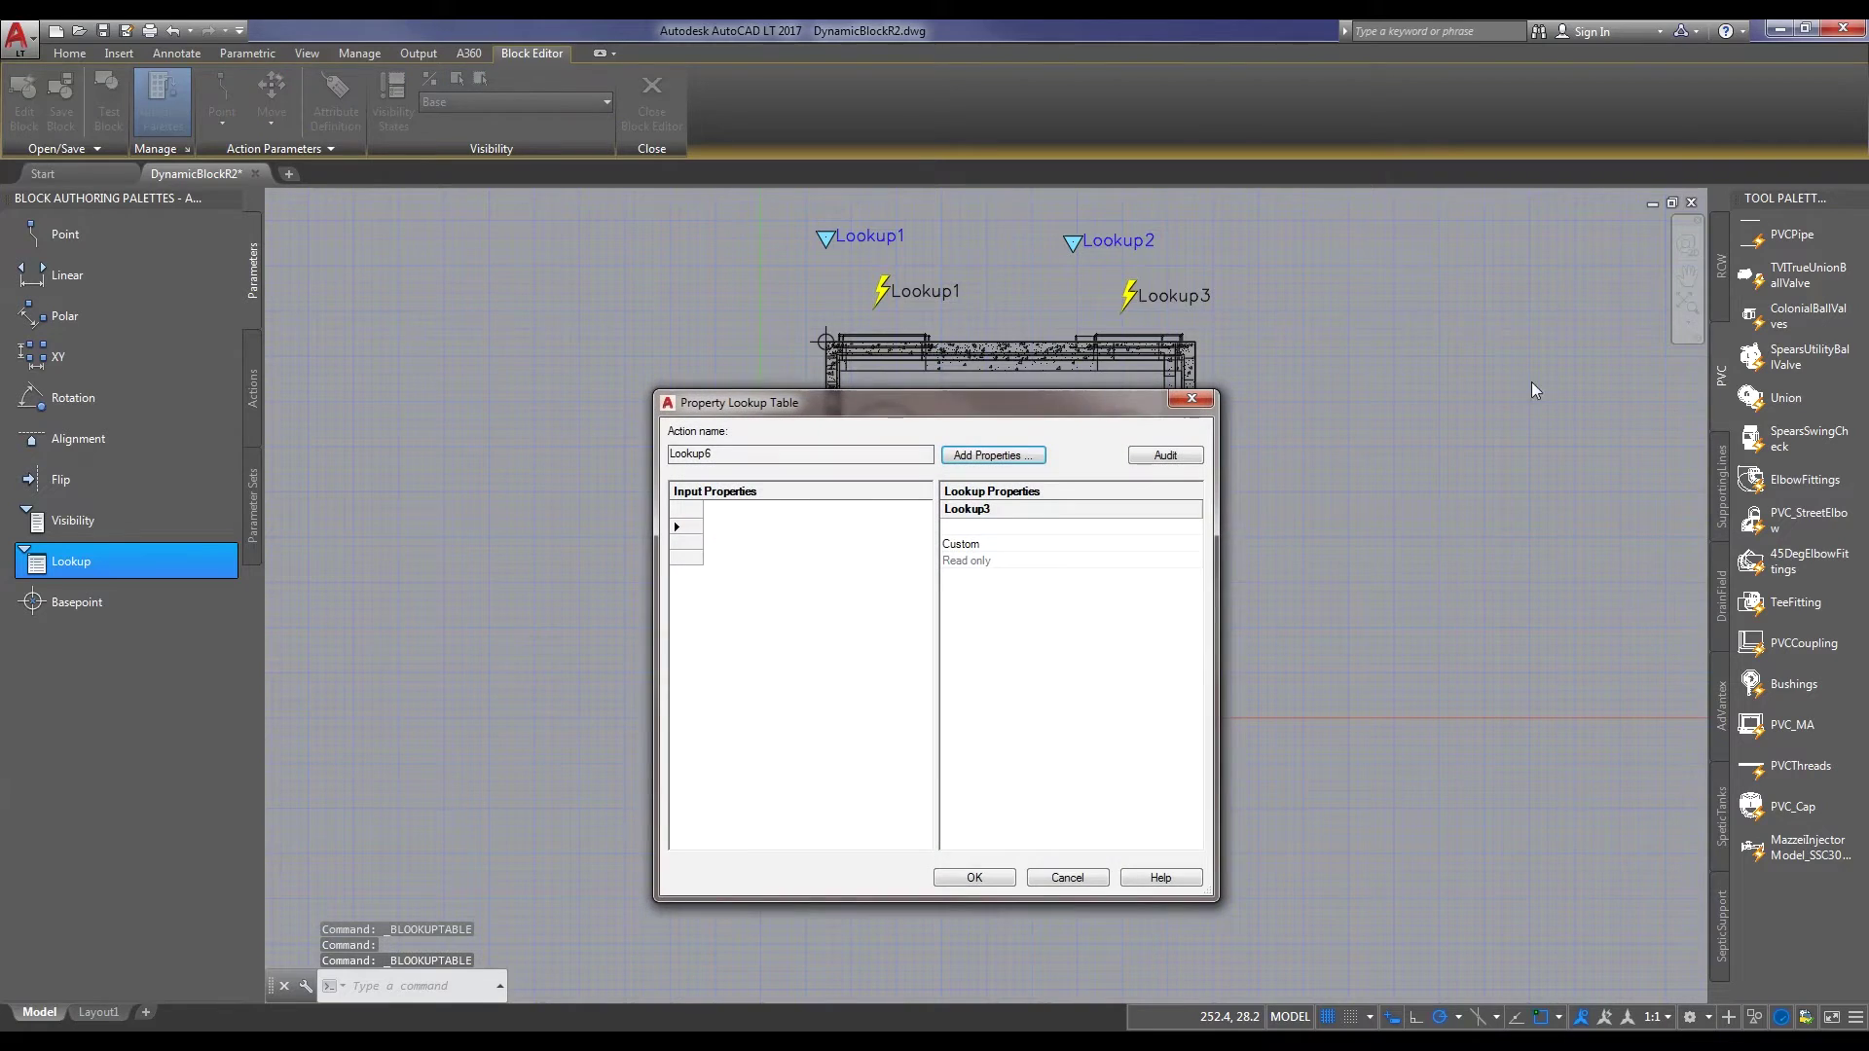
Add Visibility1 as the input property of Lookup6's lookup table
left_click(973, 461)
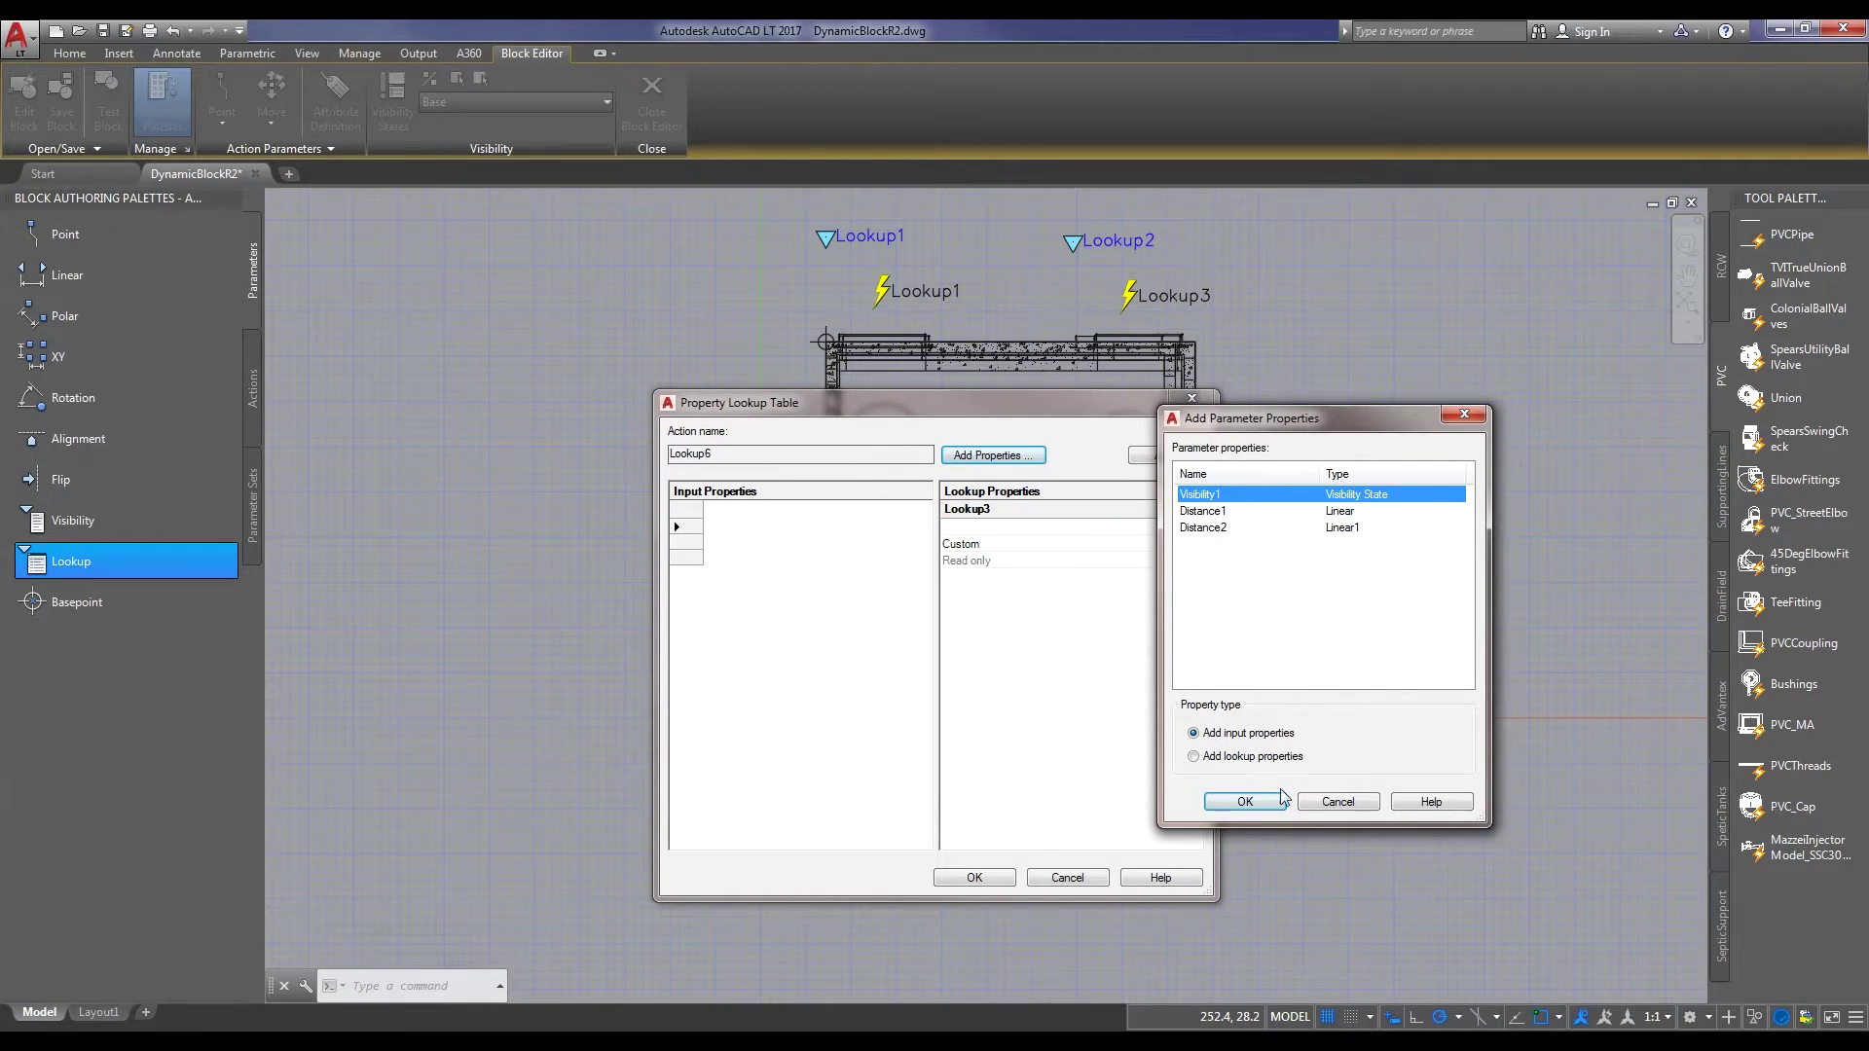
left_click(1245, 801)
left_click(818, 531)
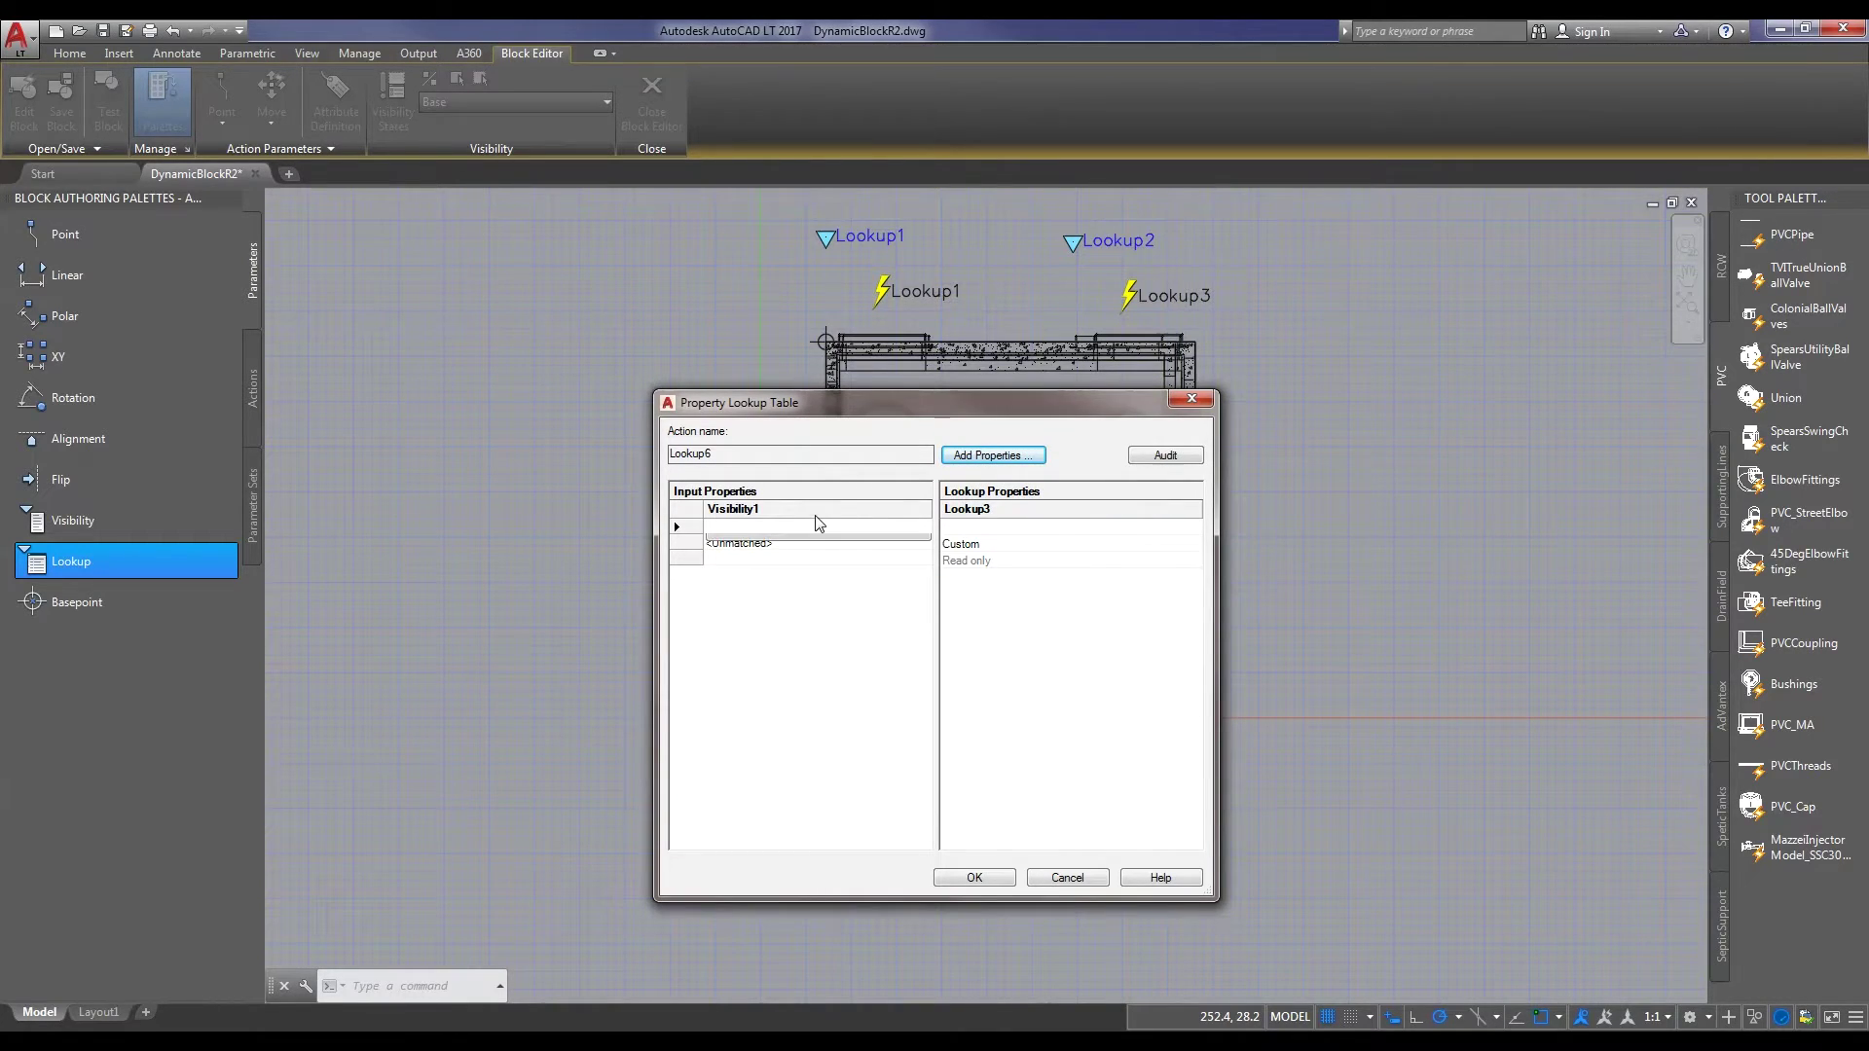
left_click(802, 532)
left_click(792, 531)
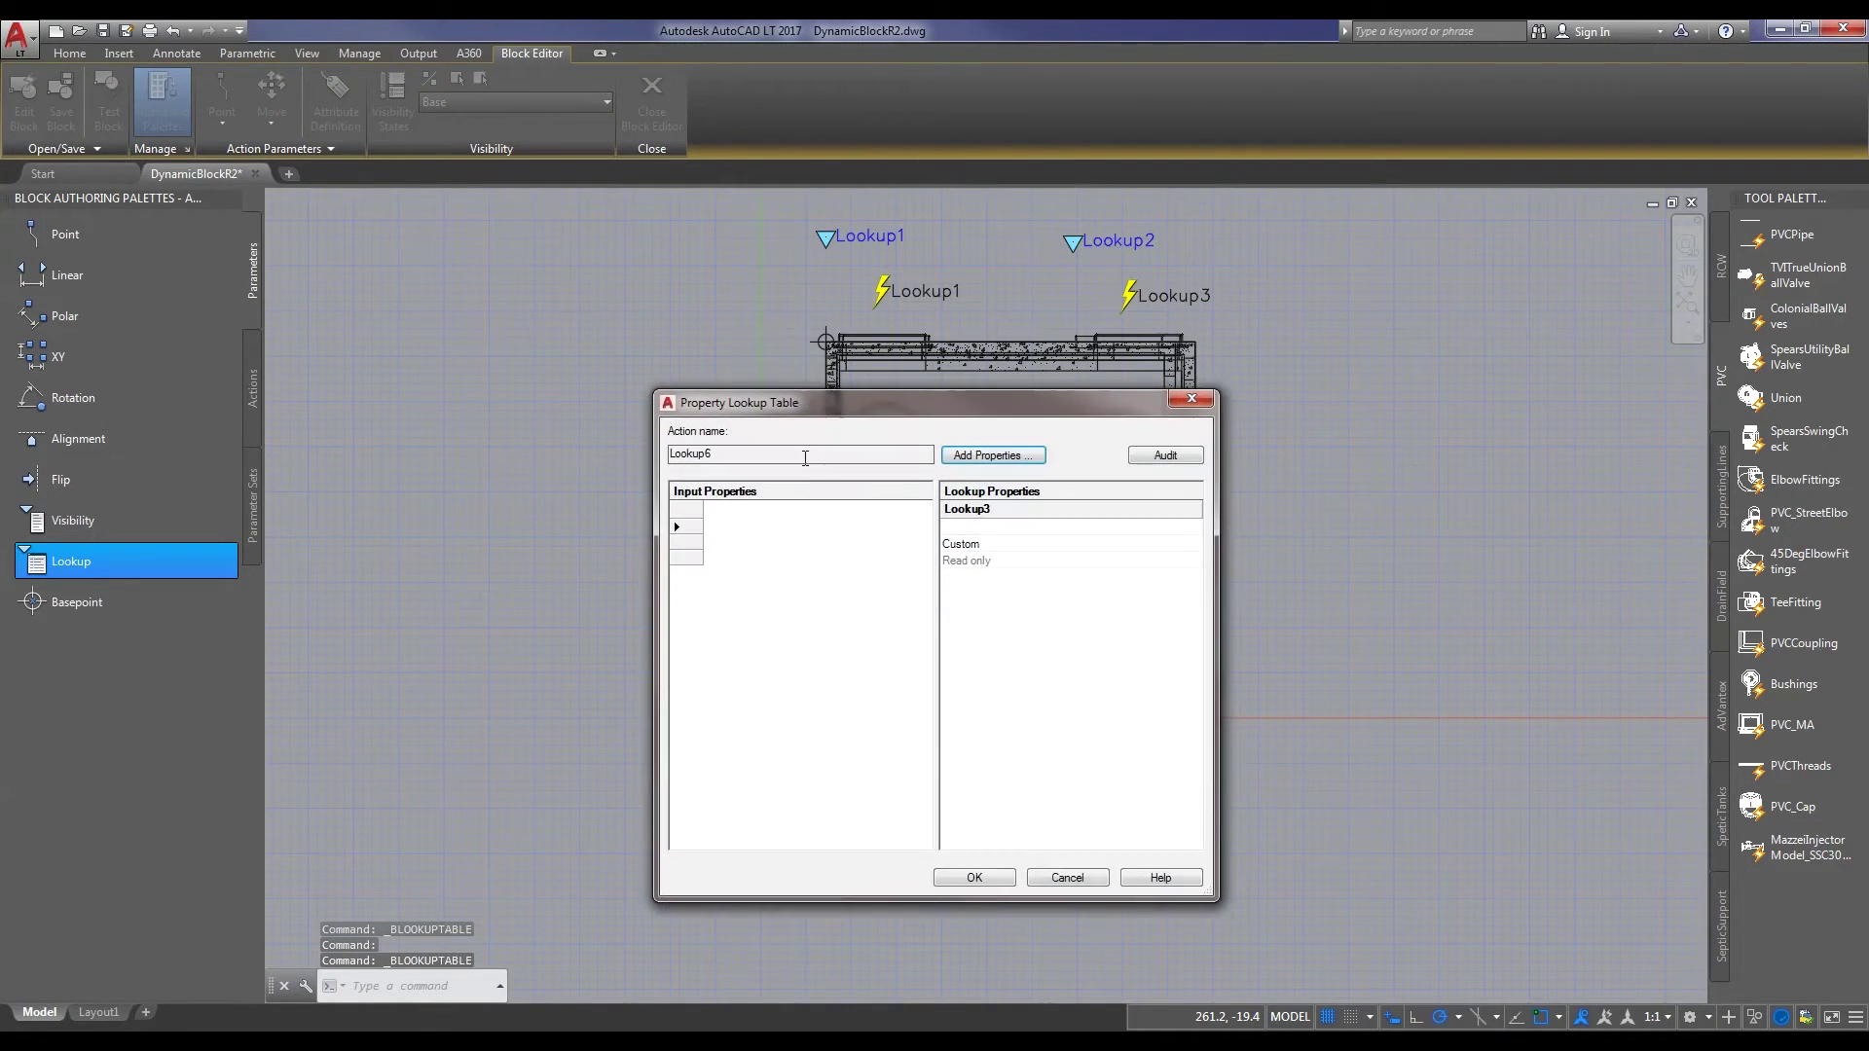
left_click(1017, 455)
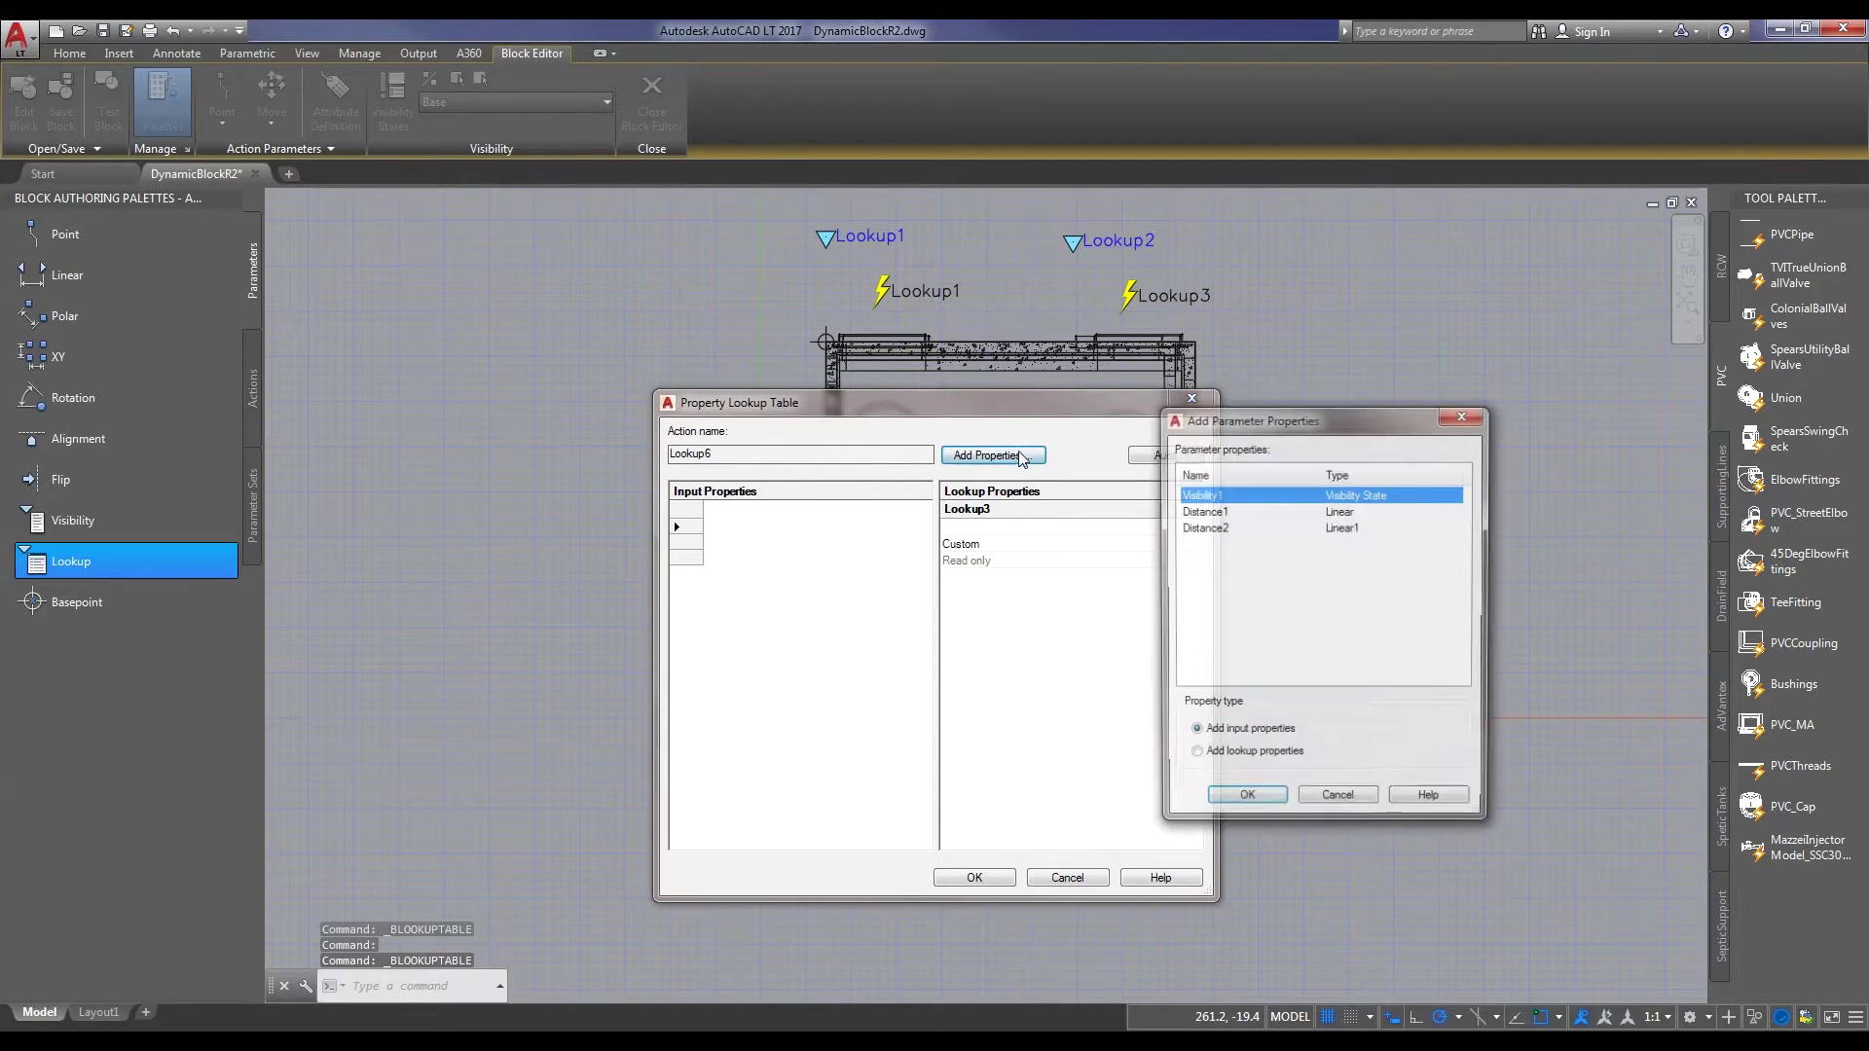
left_click(1250, 801)
Map rows to LarKen1000SideView and LarKen1000TopView with their Lookup3 values, then accept the table
left_click(730, 529)
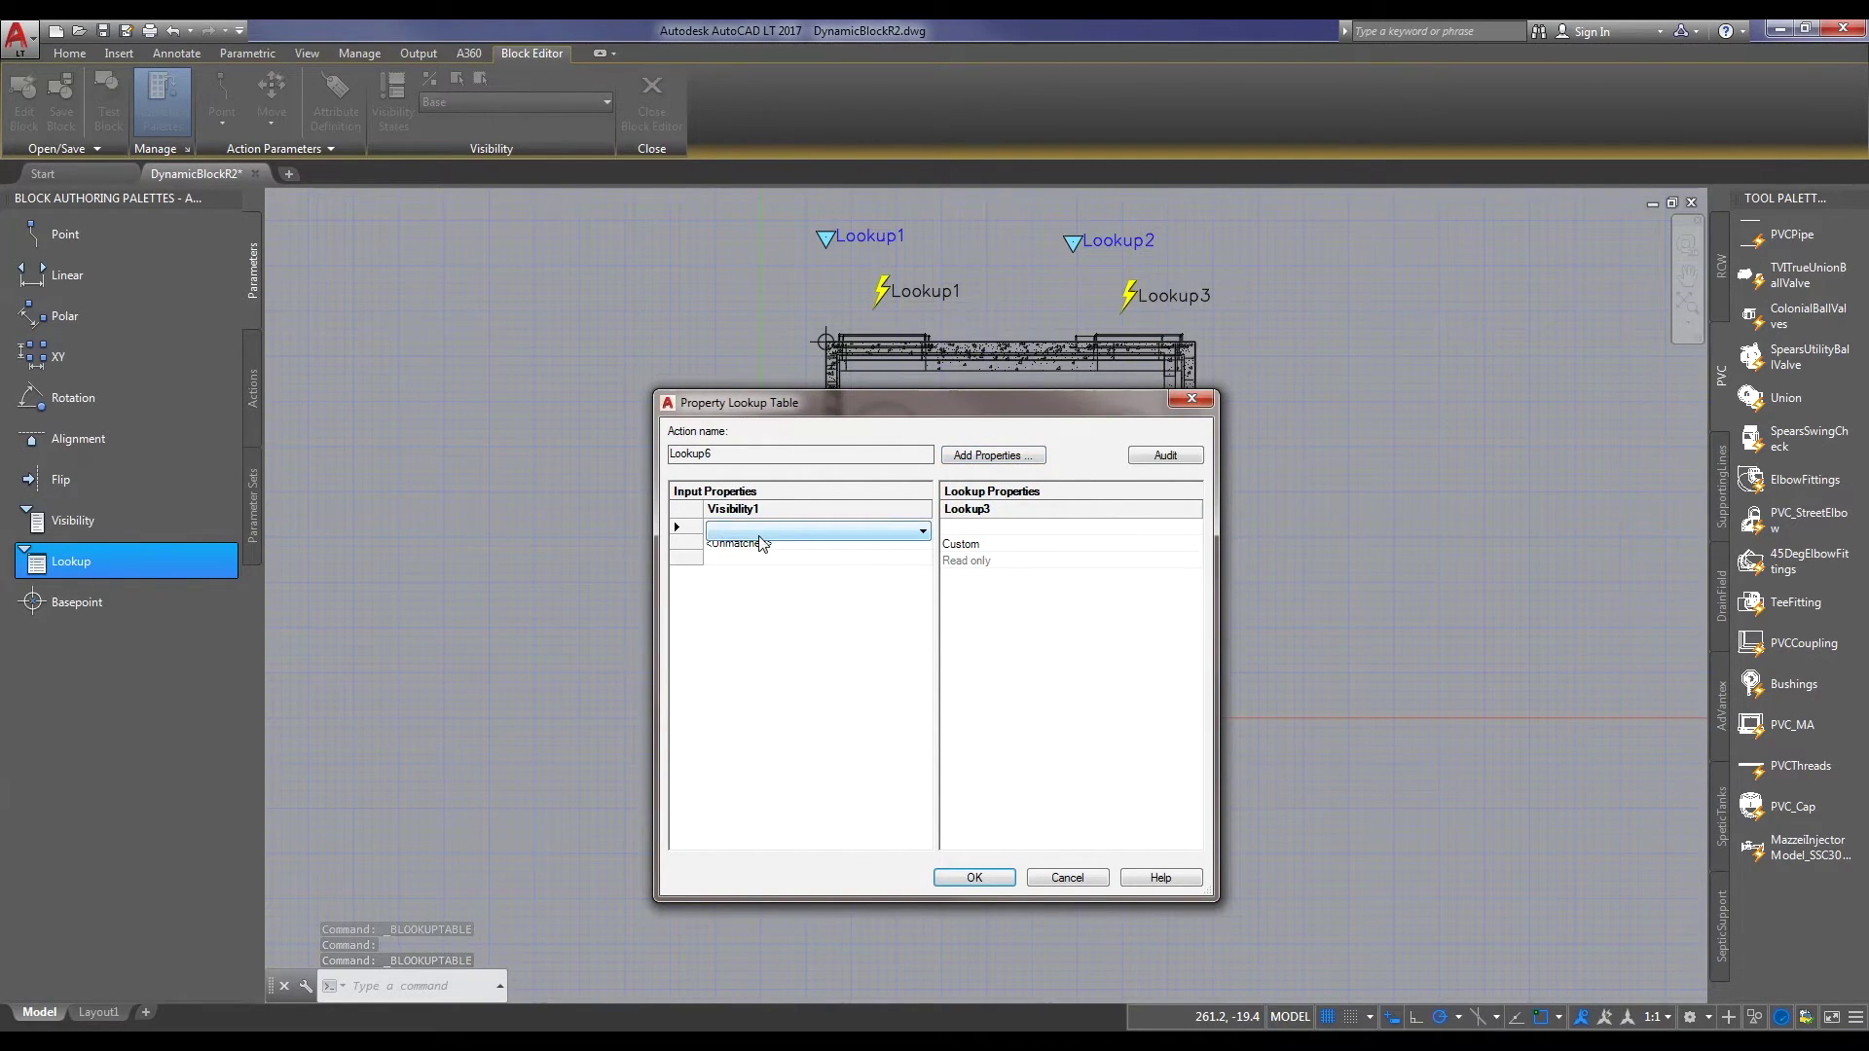
left_click(757, 535)
left_click(758, 562)
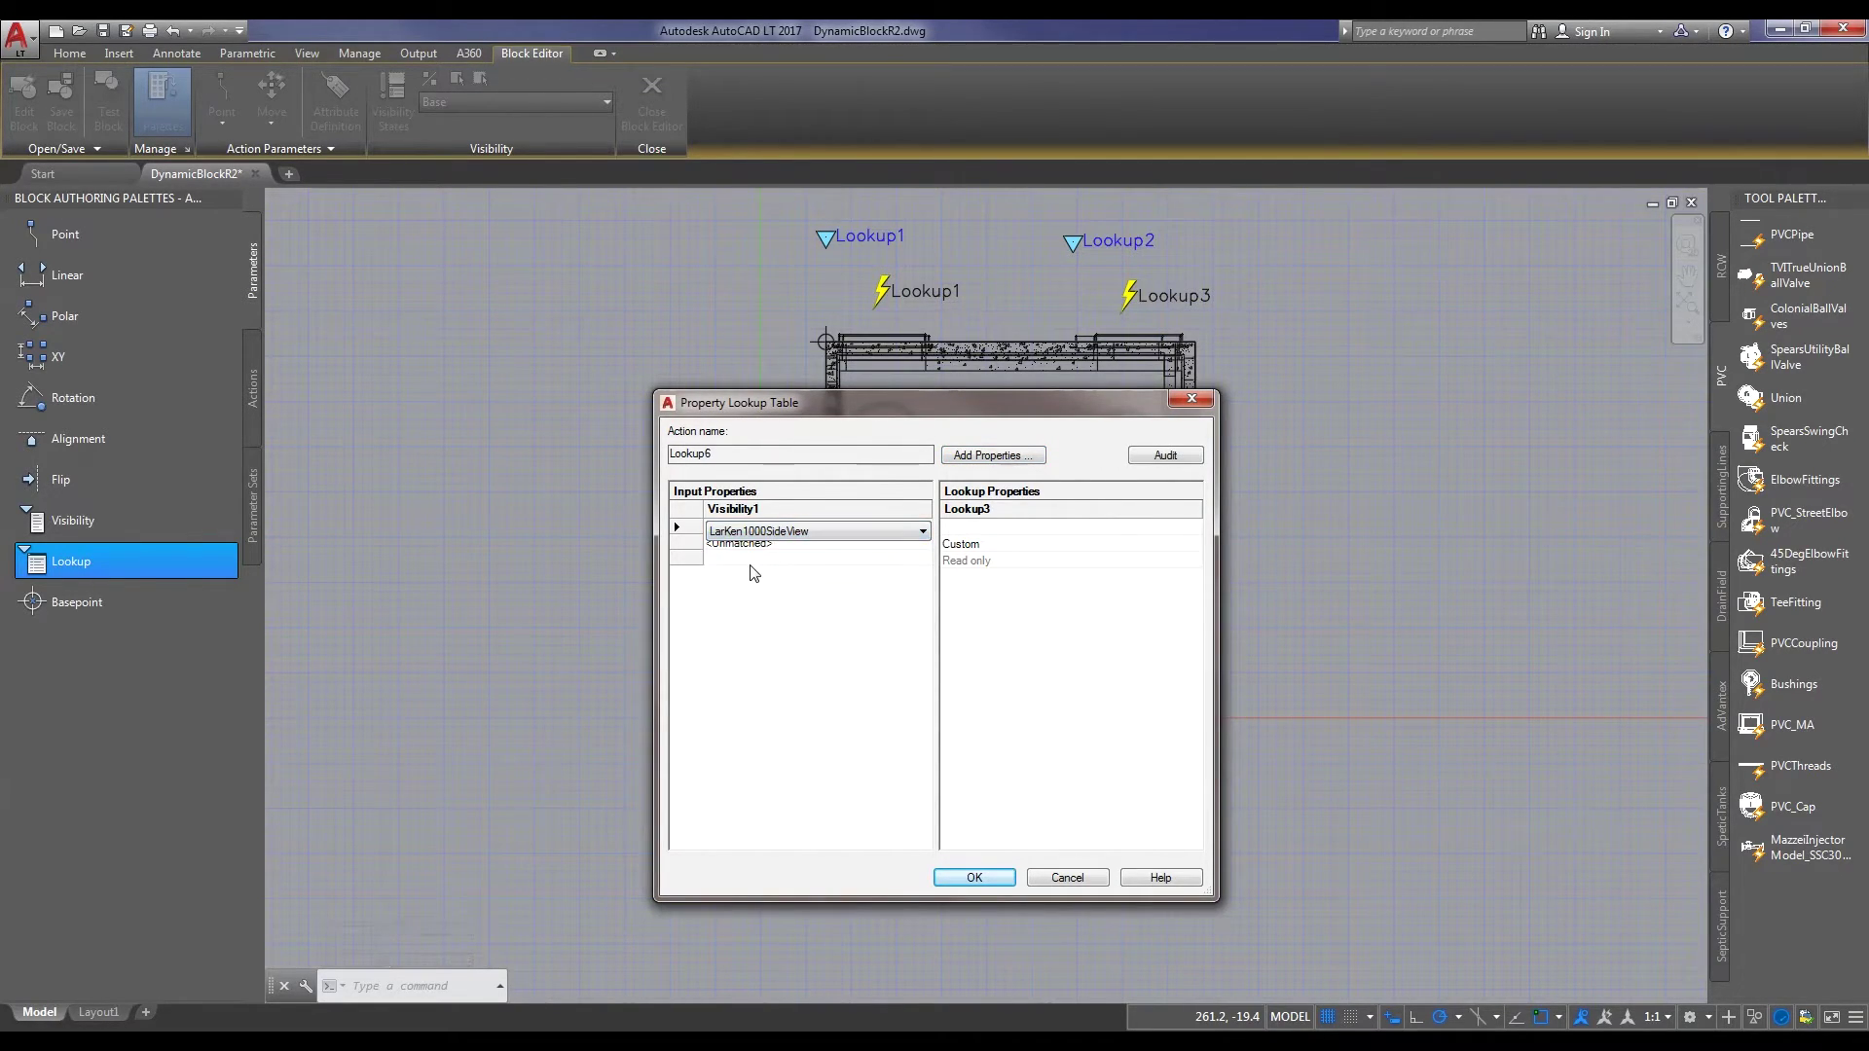
left_click(965, 527)
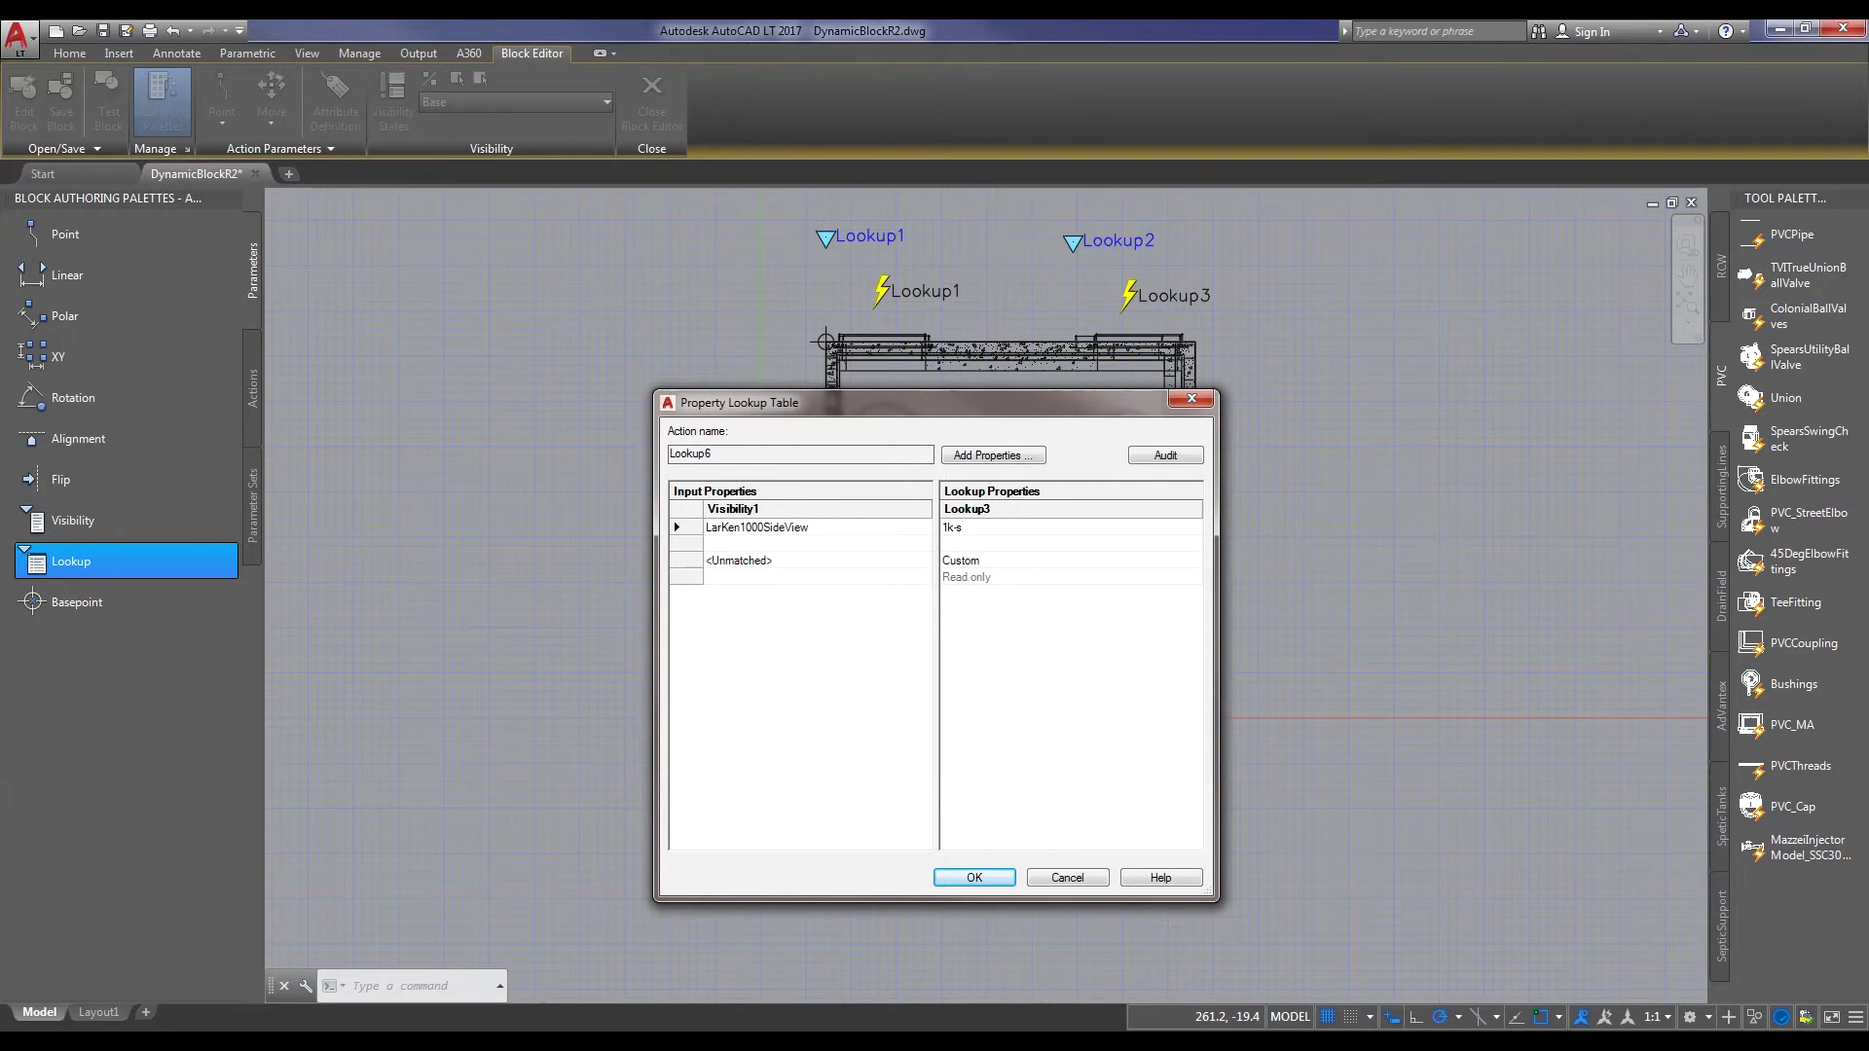
left_click(790, 546)
left_click(809, 551)
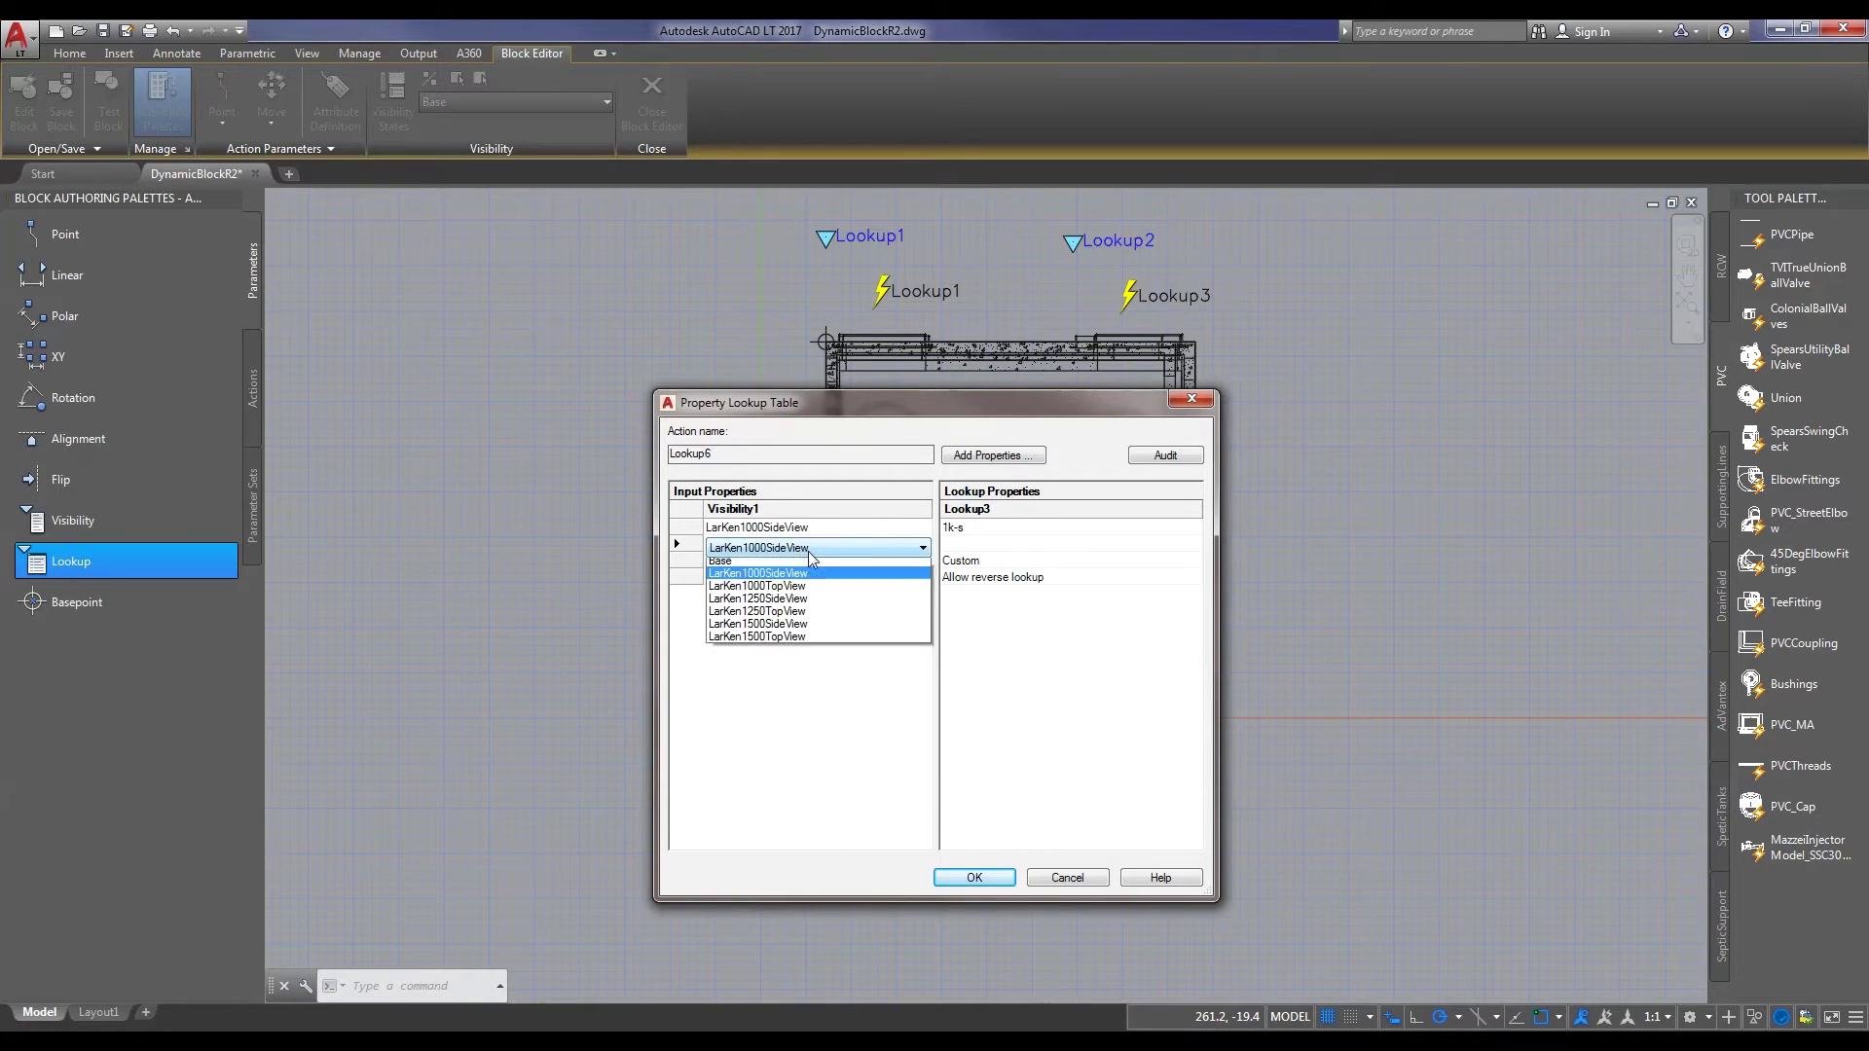
left_click(788, 591)
left_click(951, 543)
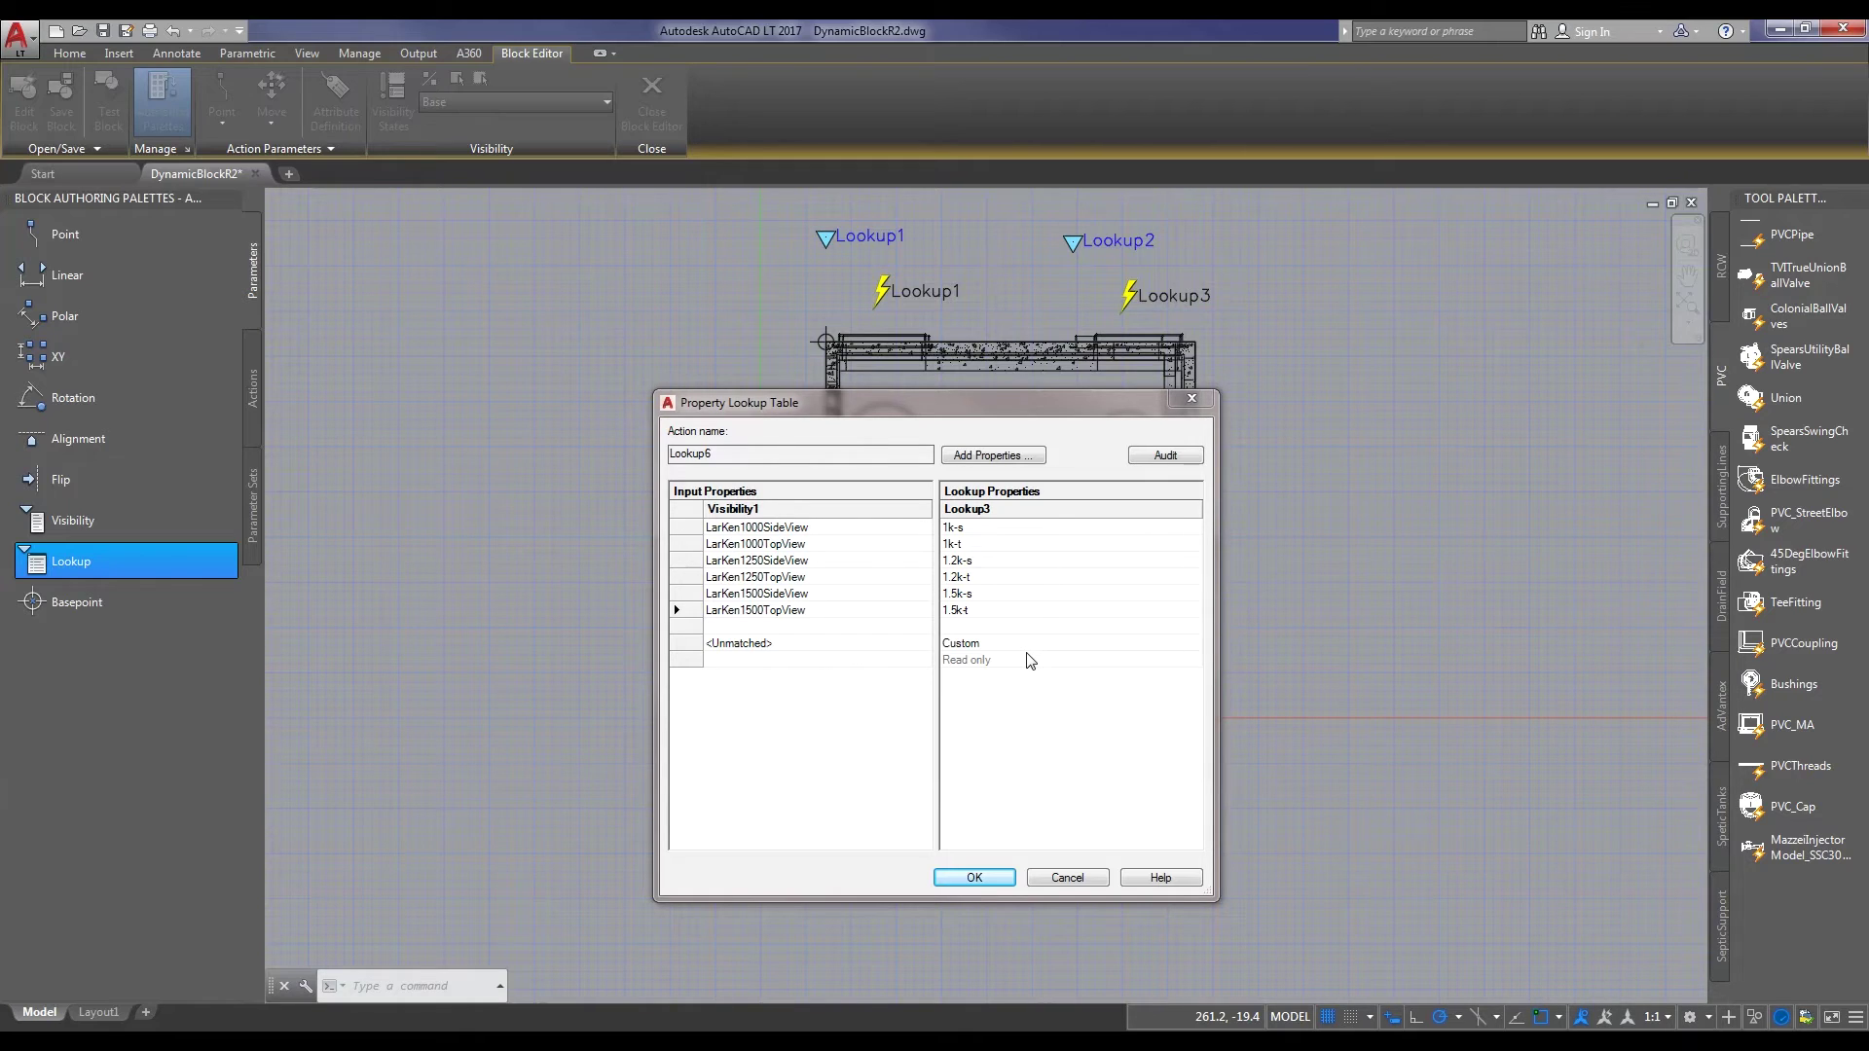
left_click(973, 877)
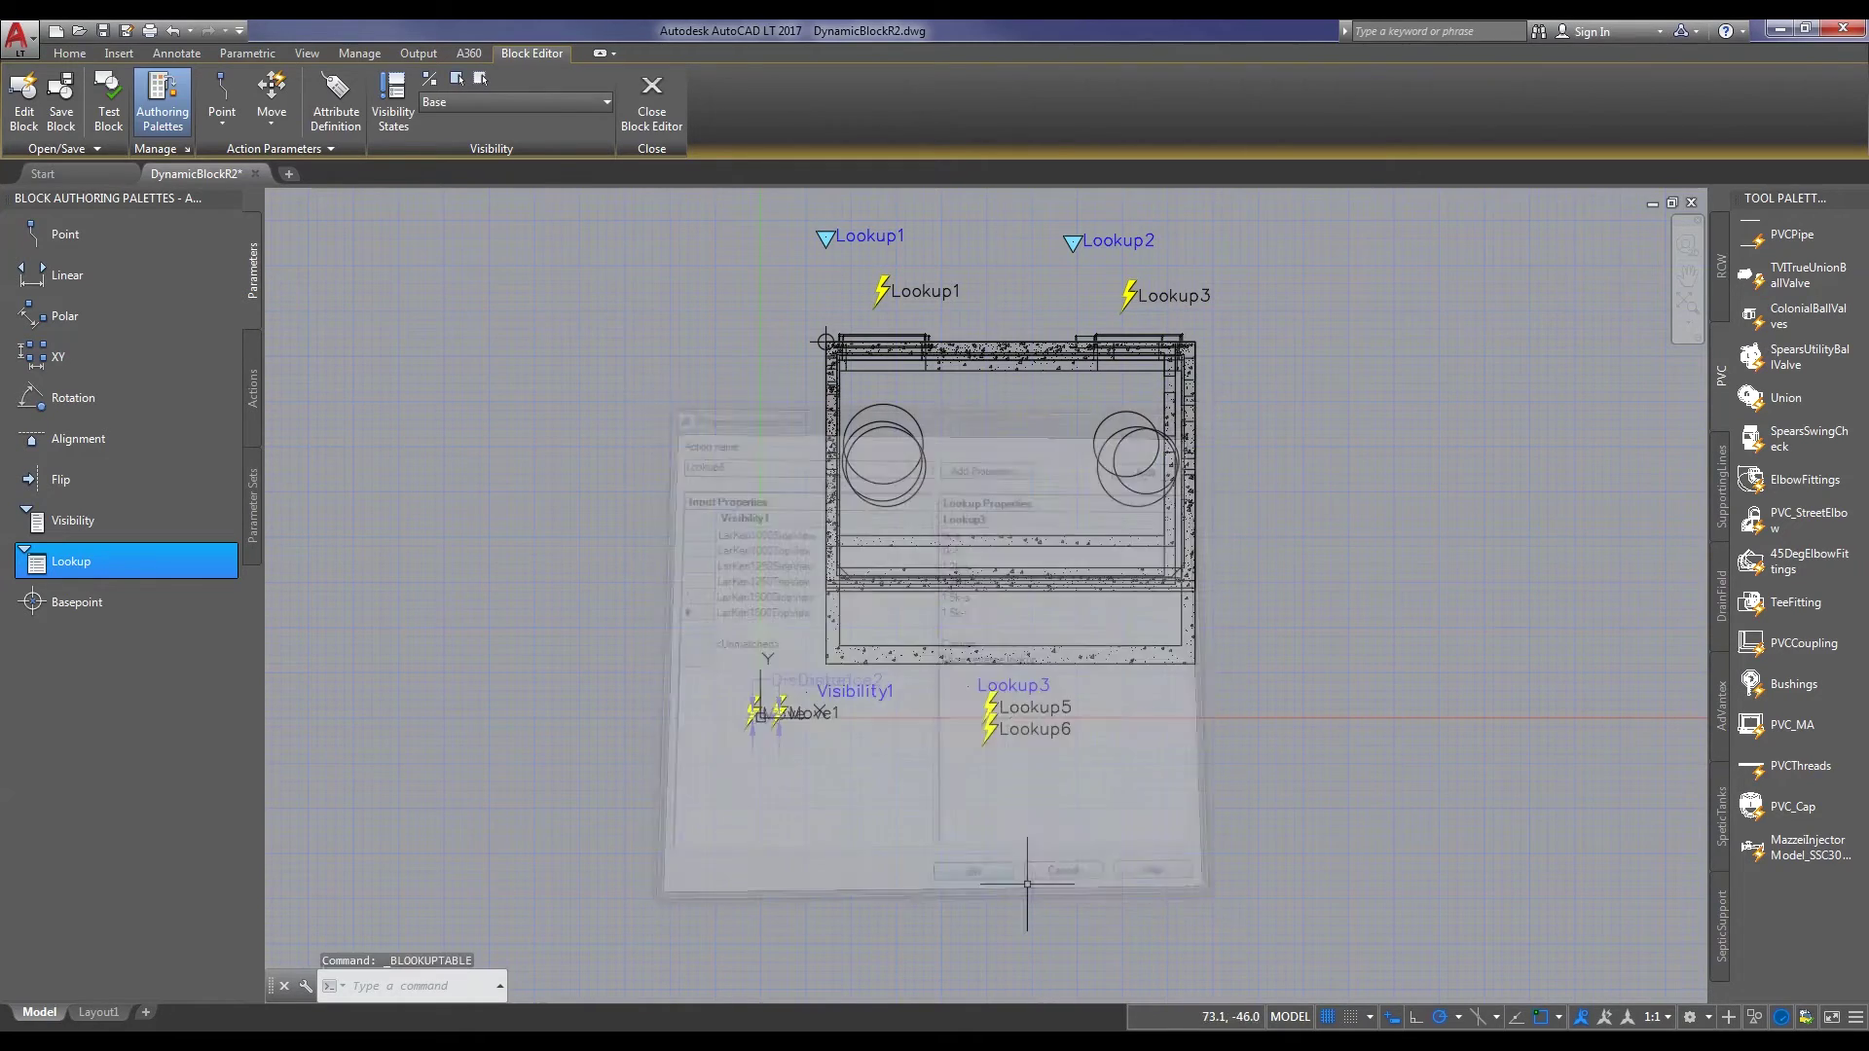
Set the Lookup1 and Lookup3 actions to Show for All States
scroll(849, 693, "up", 2)
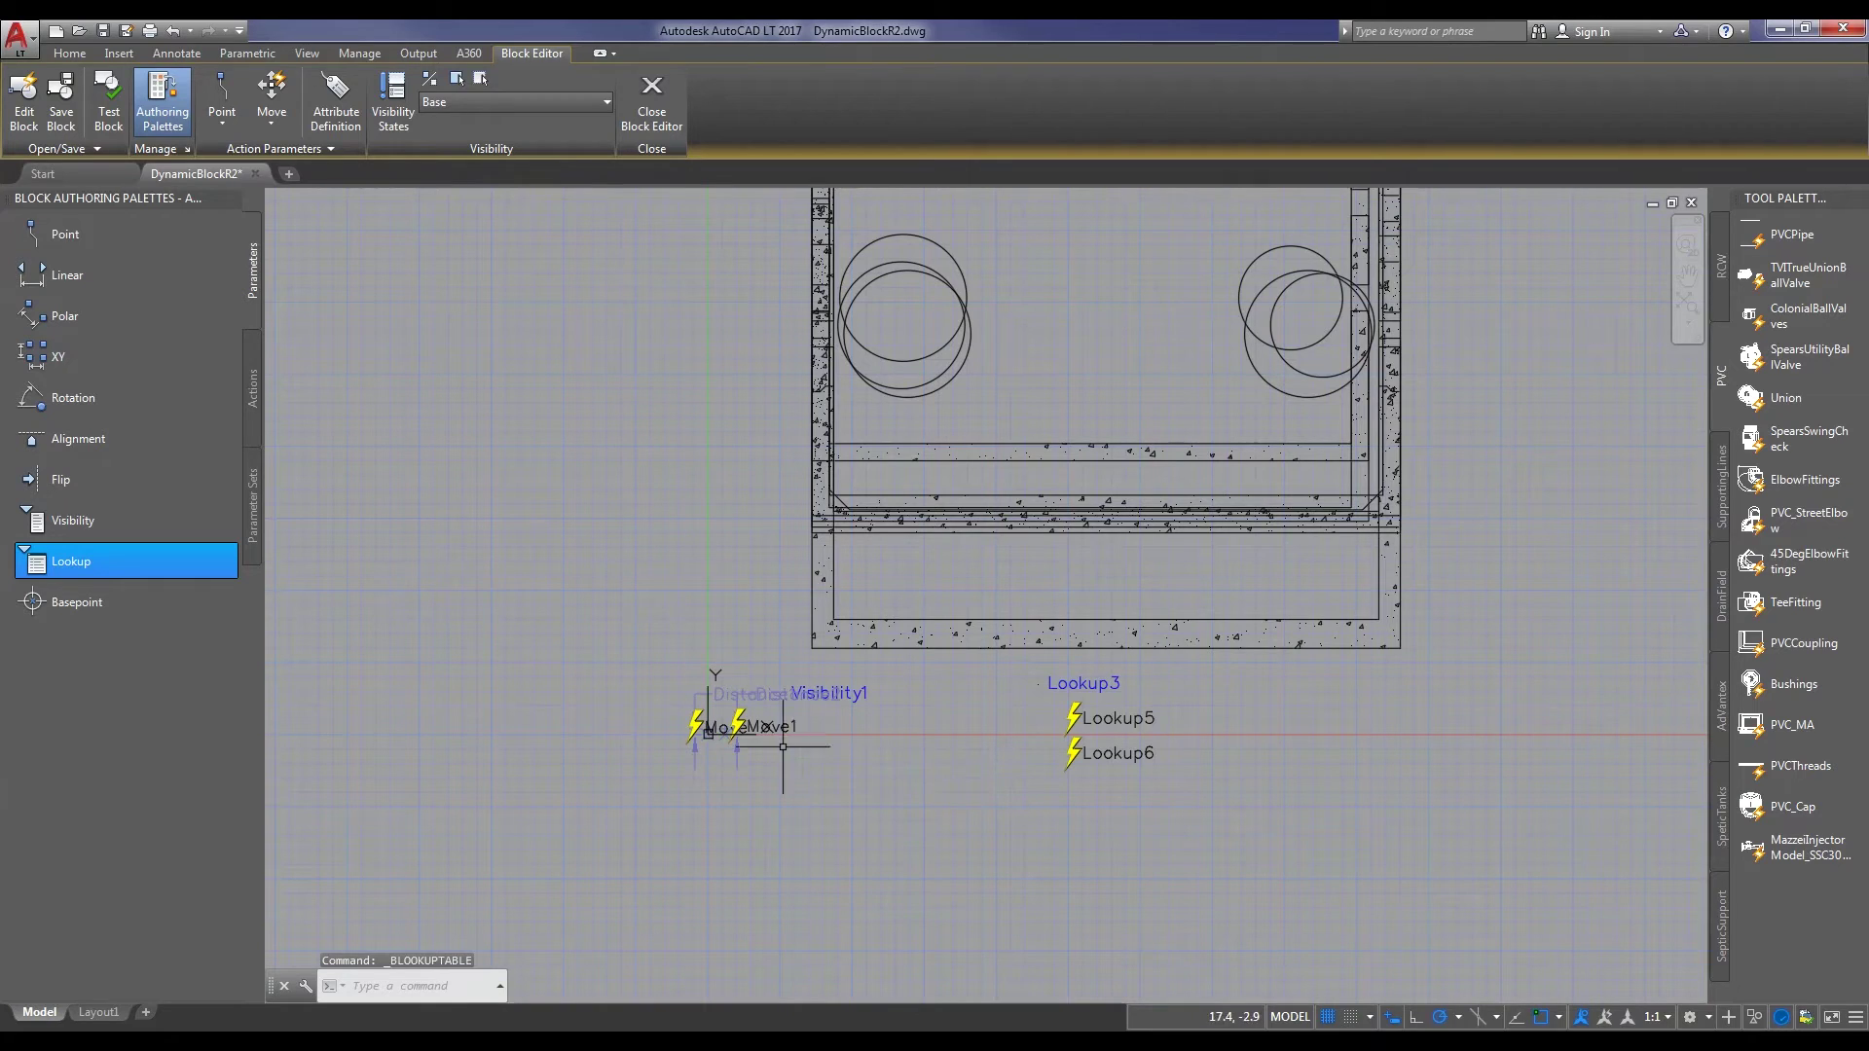
left_click(840, 730)
left_click(760, 679)
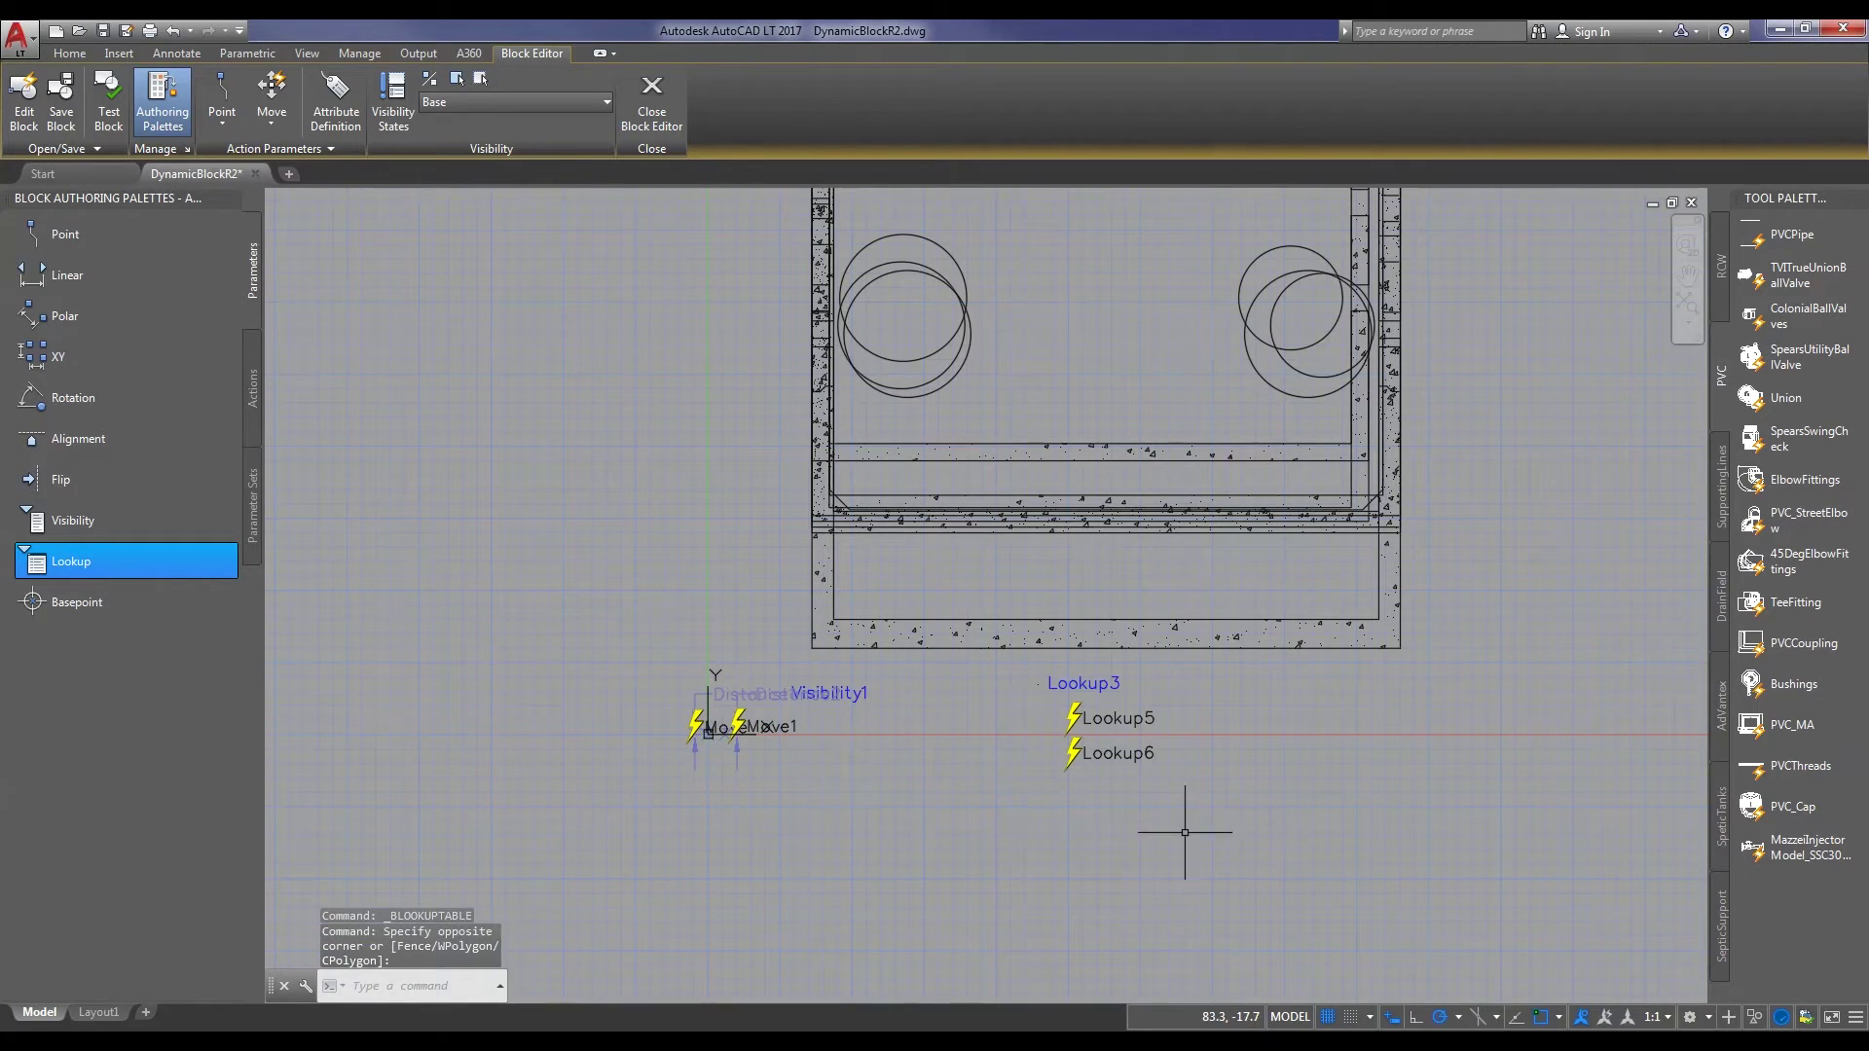
middle_click_drag(1208, 706, 1252, 1007)
left_click(1293, 297)
left_click(763, 230)
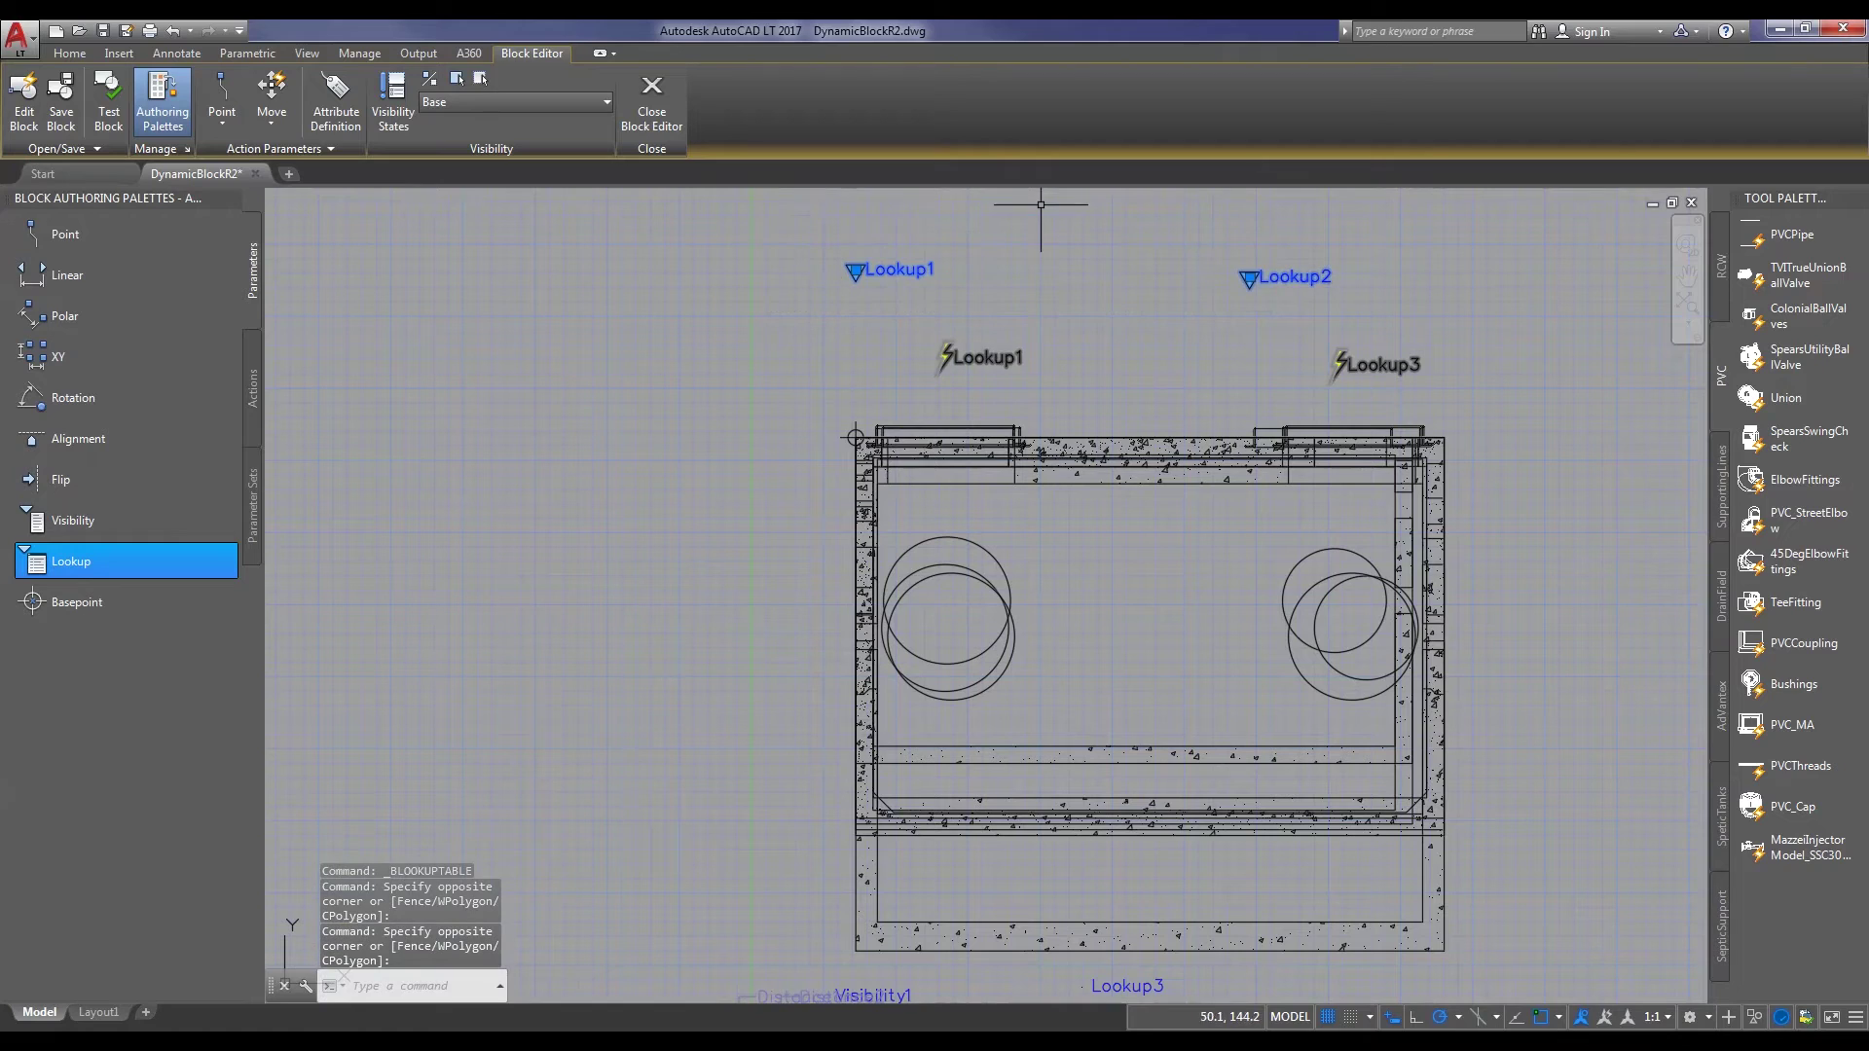
right_click(882, 267)
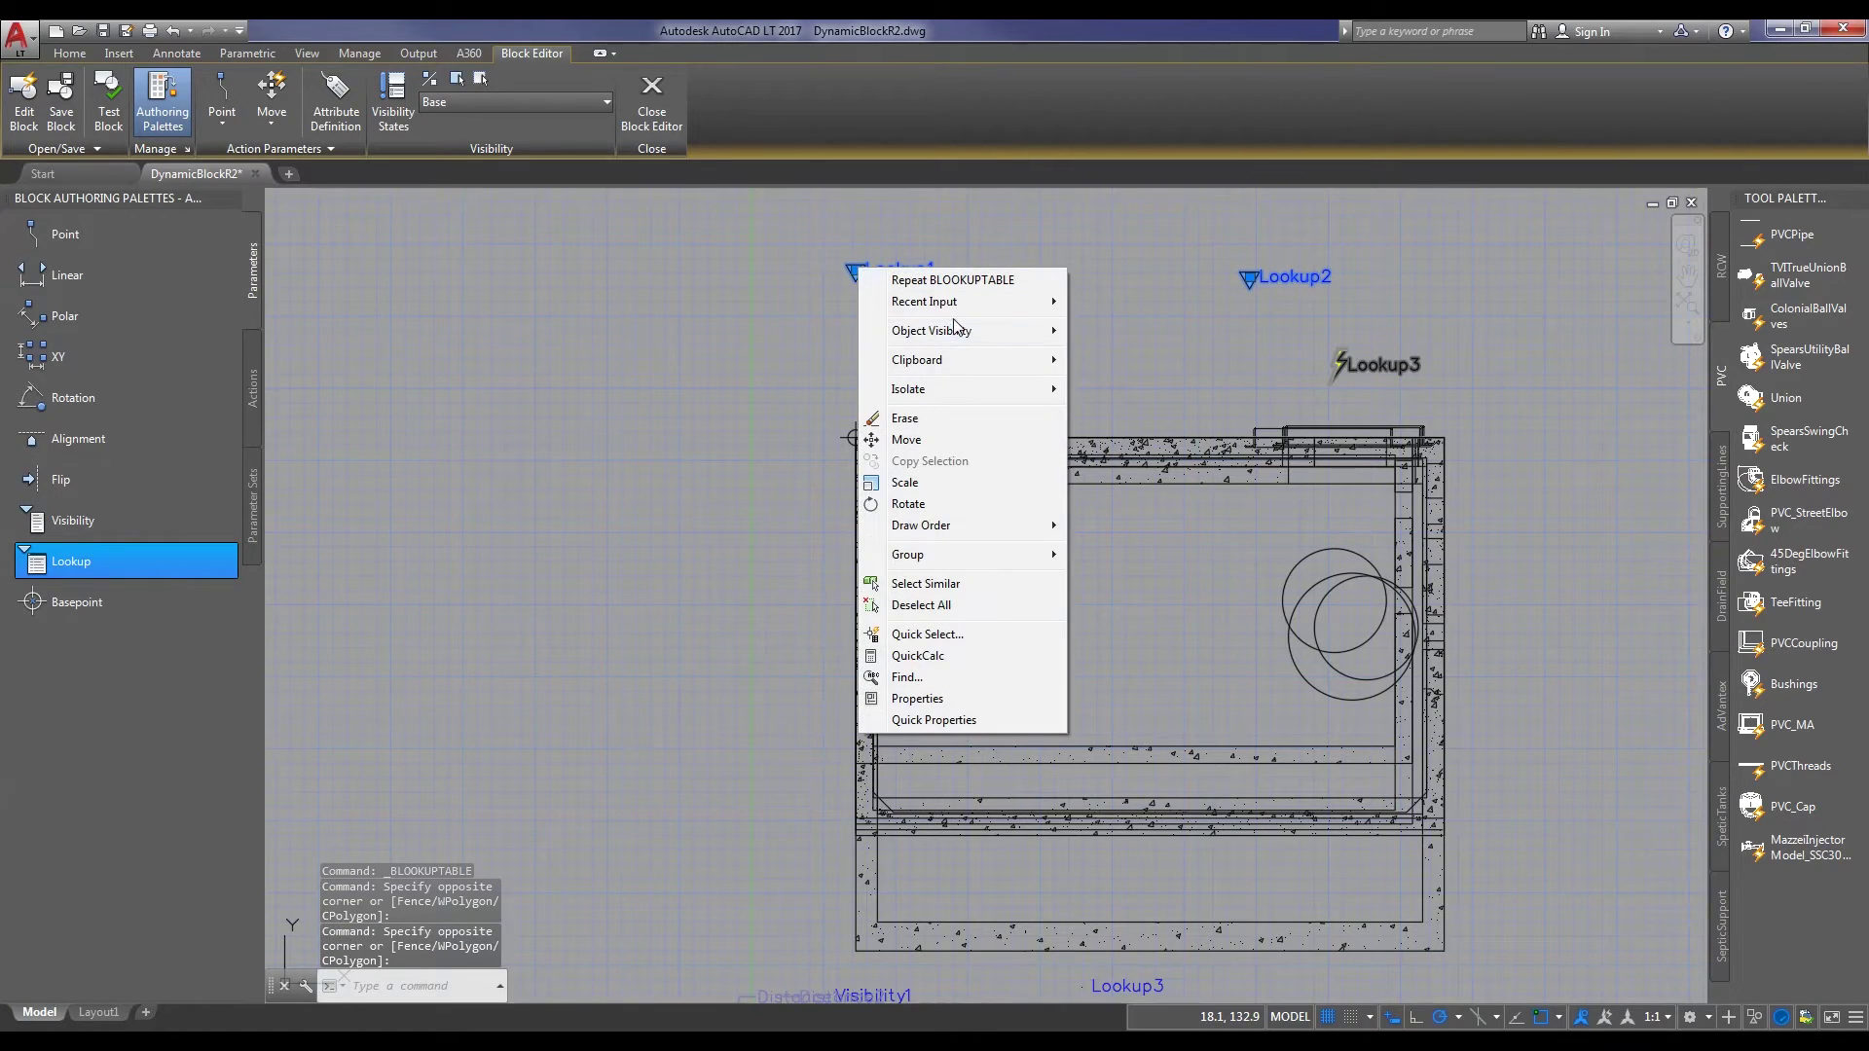
mouse_move(969, 331)
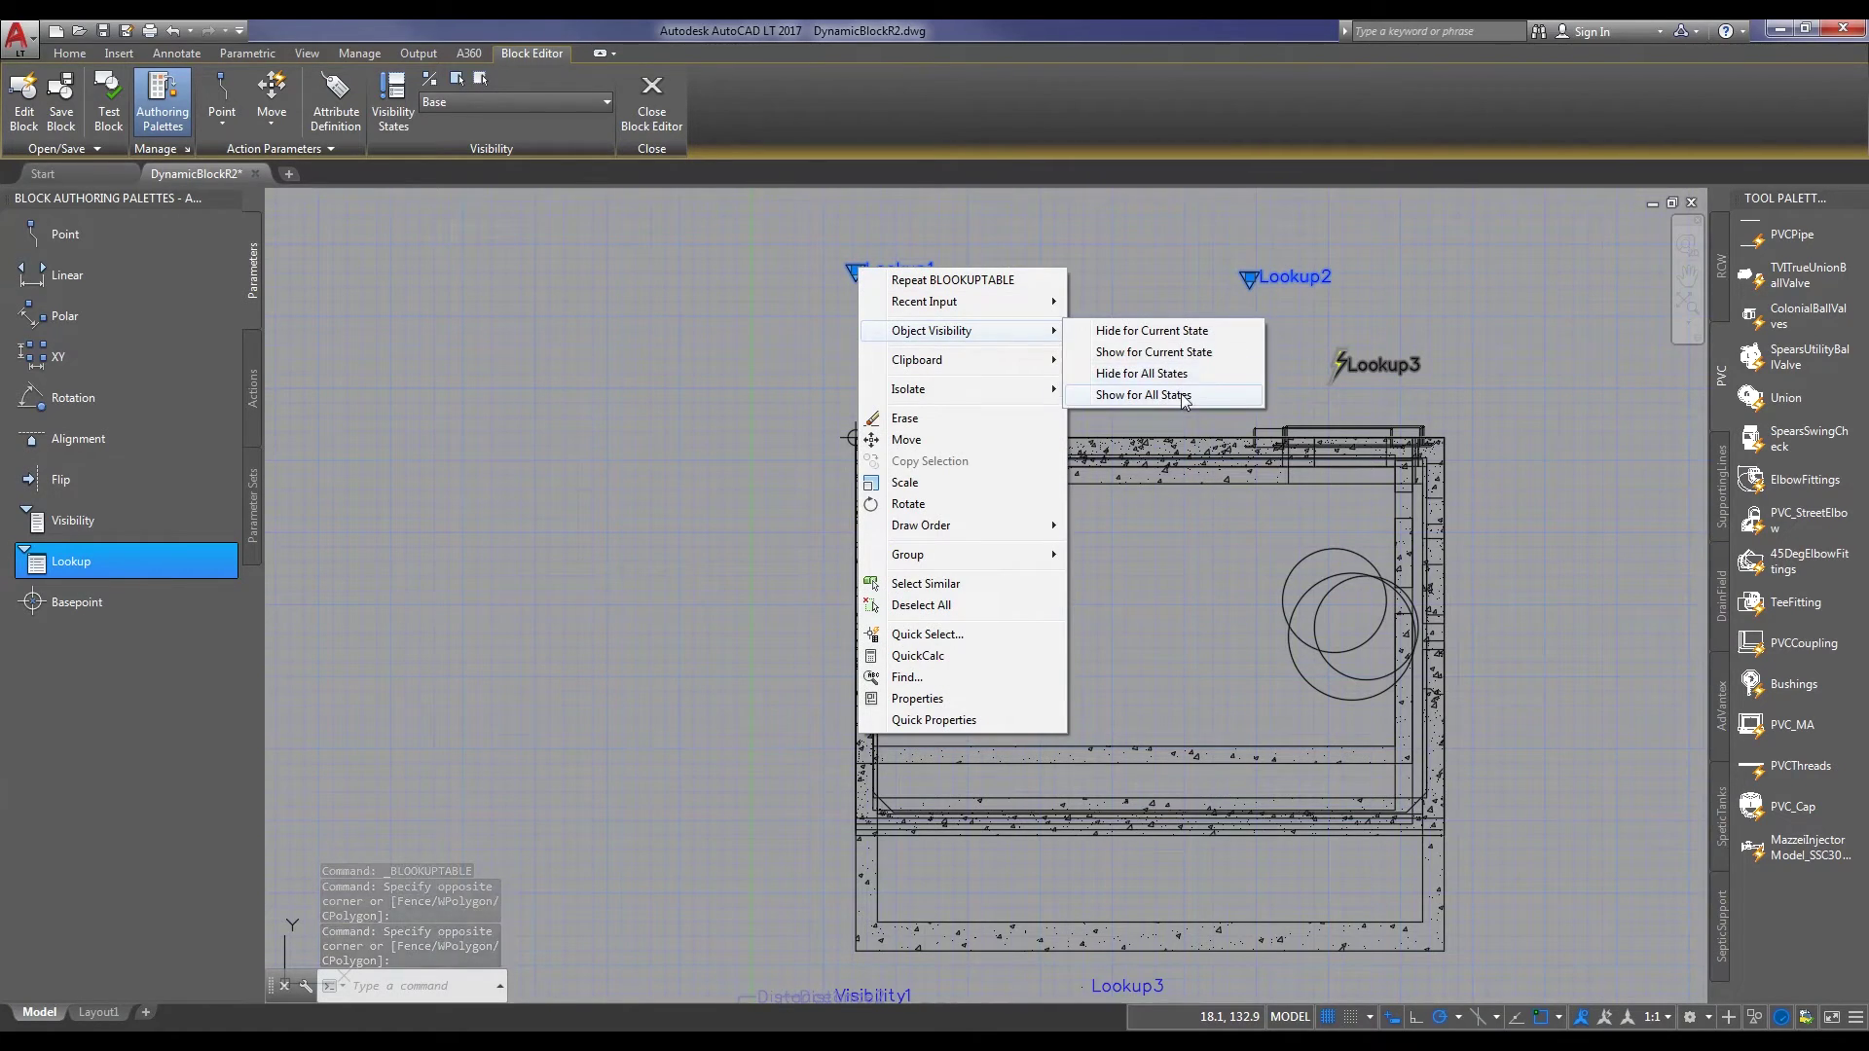
left_click(1180, 391)
Save the block definition, keeping the parameter changes
scroll(1151, 284, "down", 4)
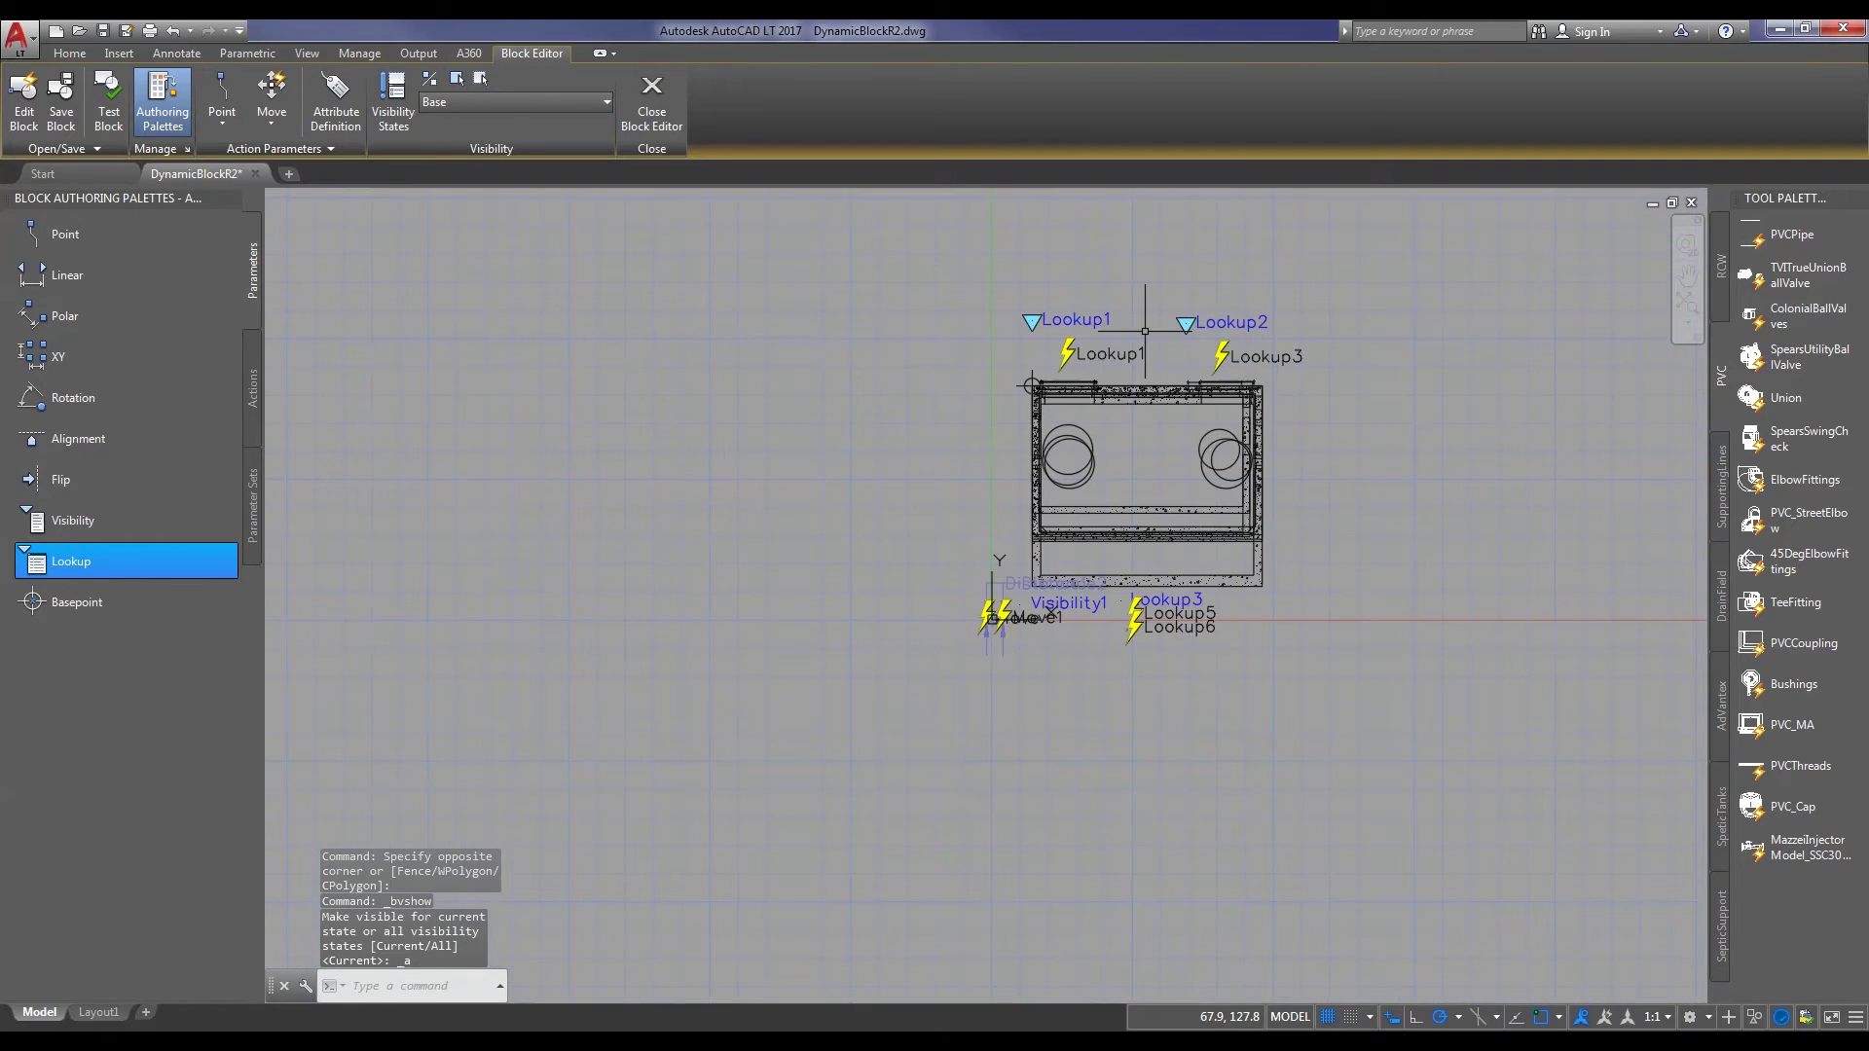
left_click(61, 97)
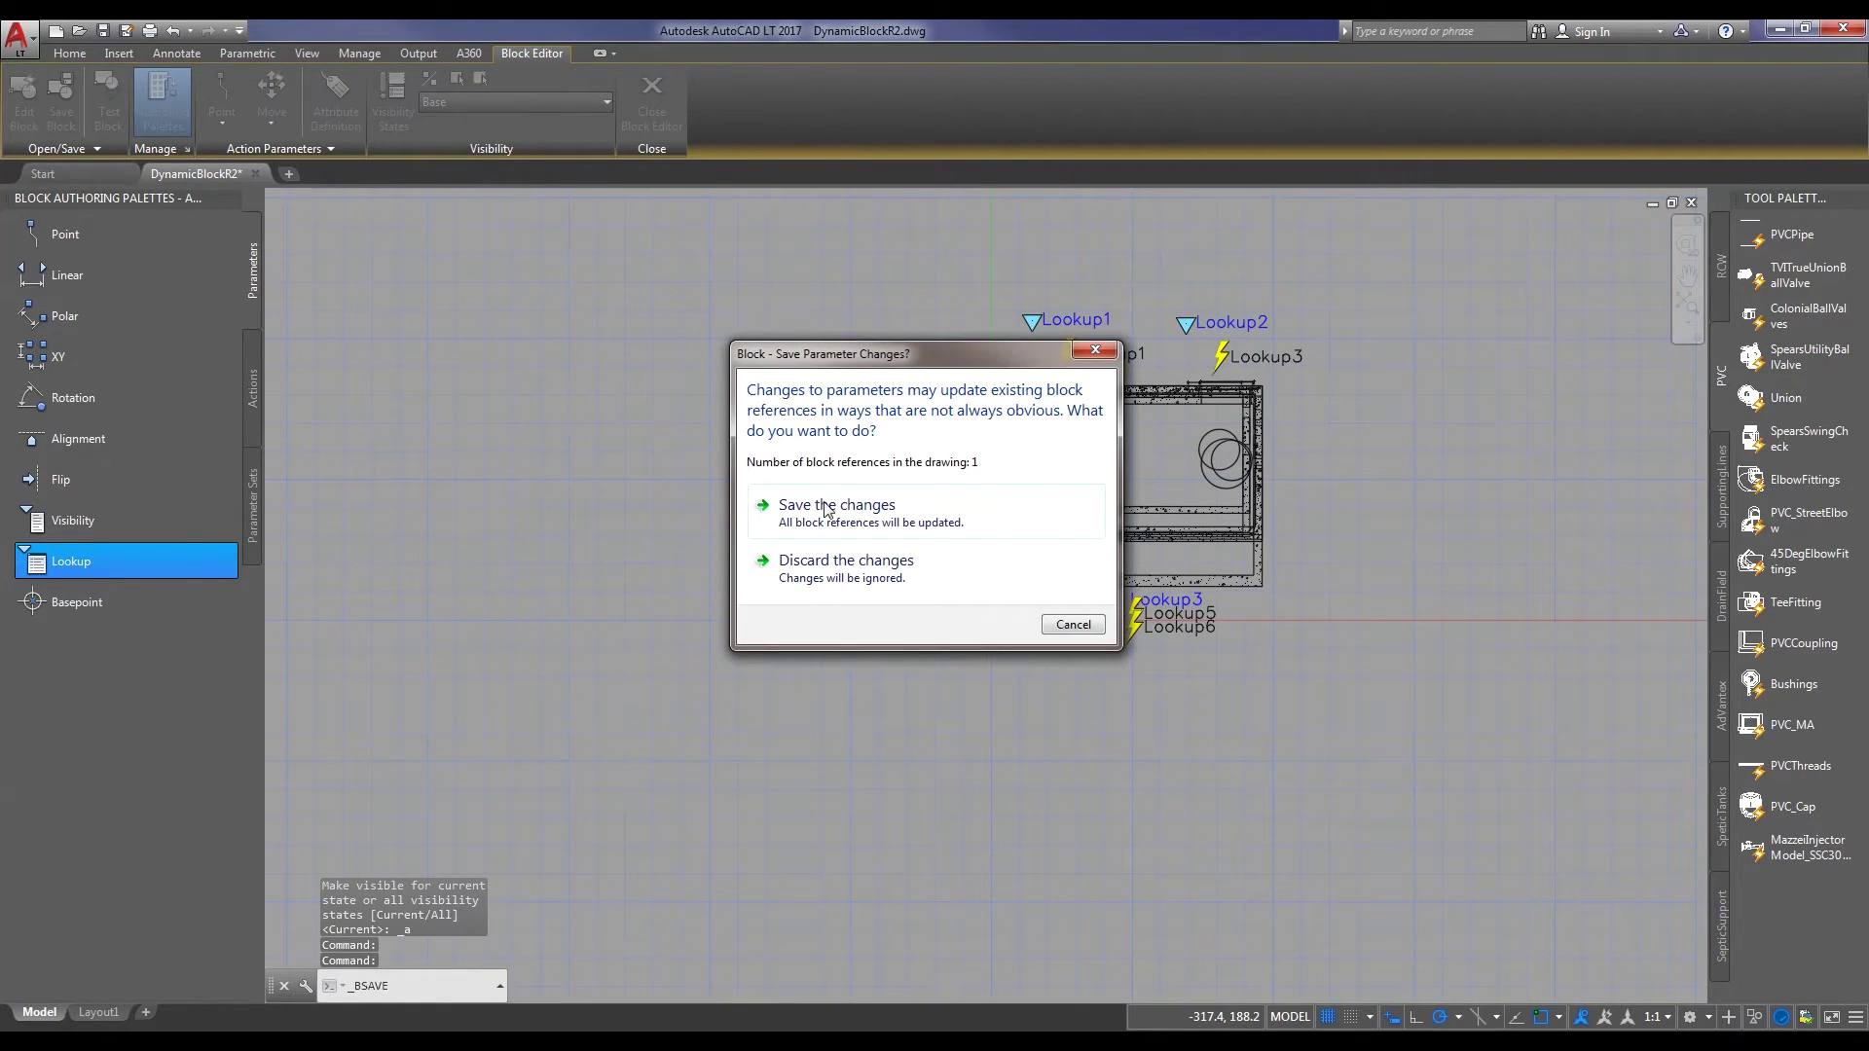
left_click(825, 508)
In the Test Block Window, switch the tank to the open no-lid version at 1500 Gallon
left_click(104, 84)
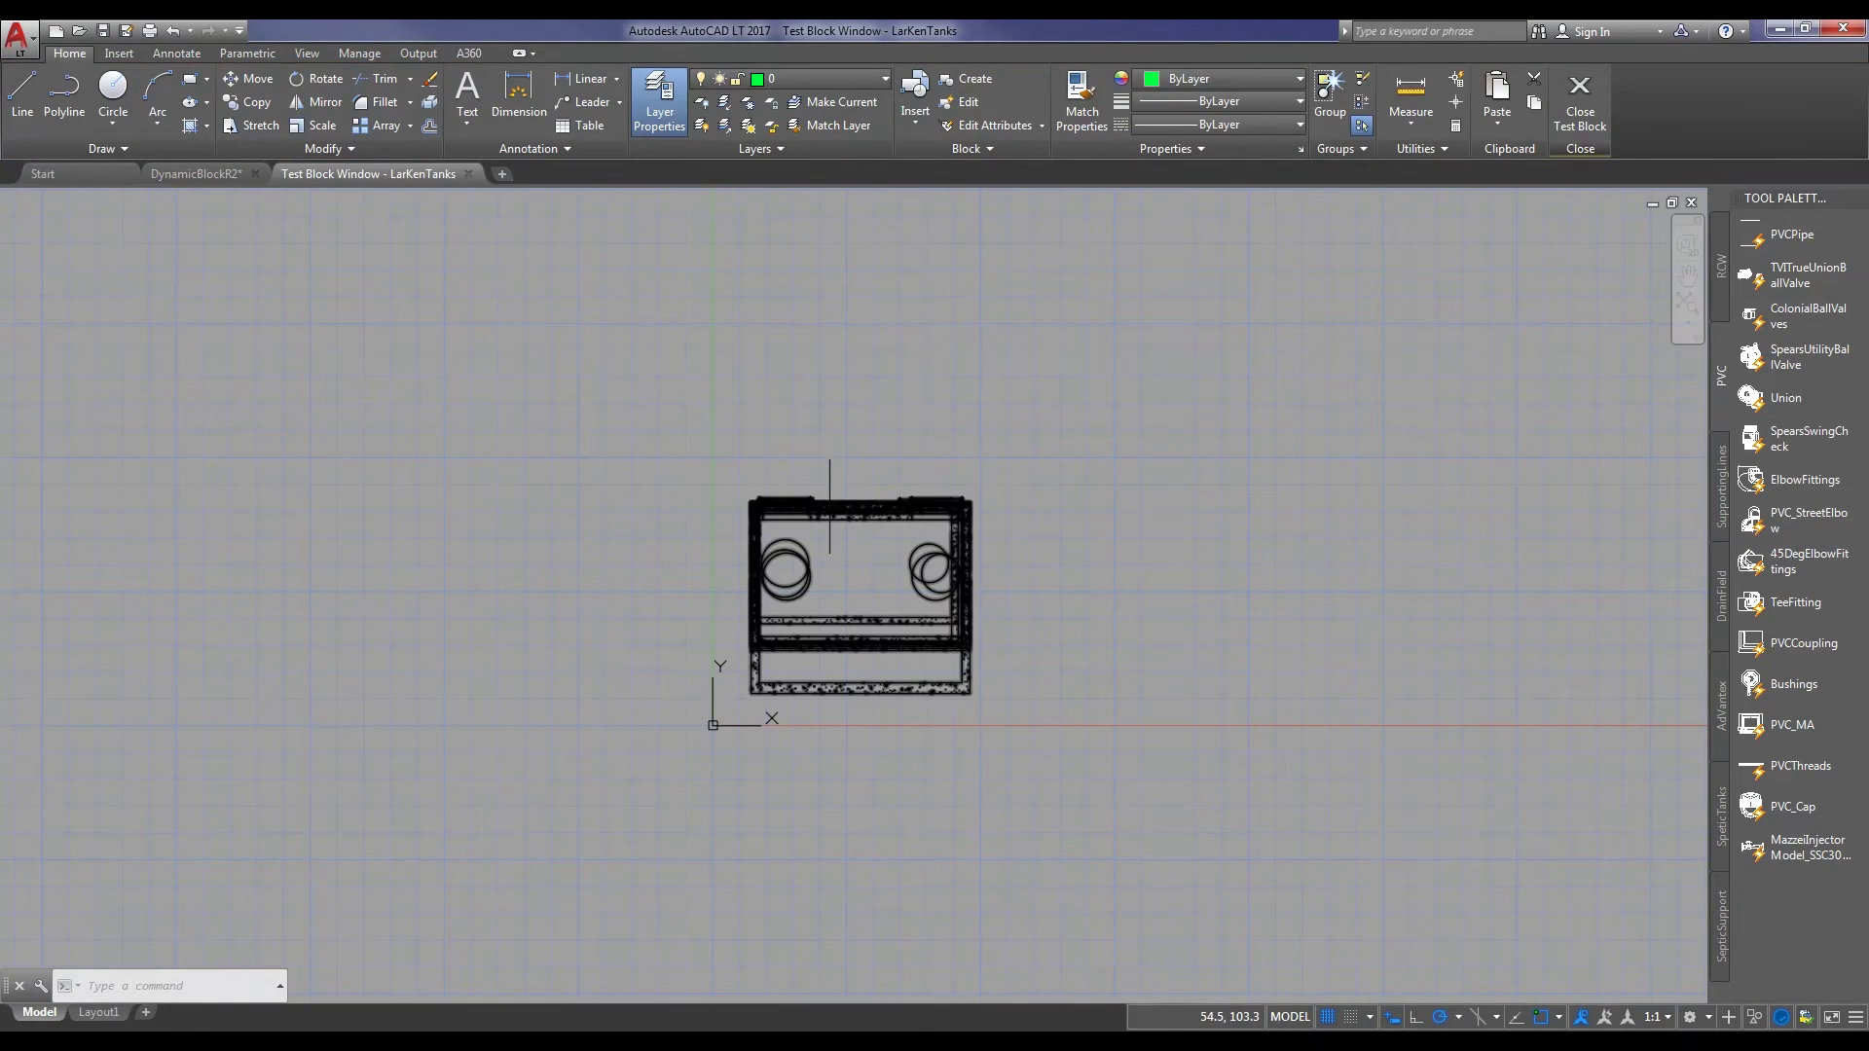
left_click(808, 502)
left_click(751, 440)
left_click(793, 474)
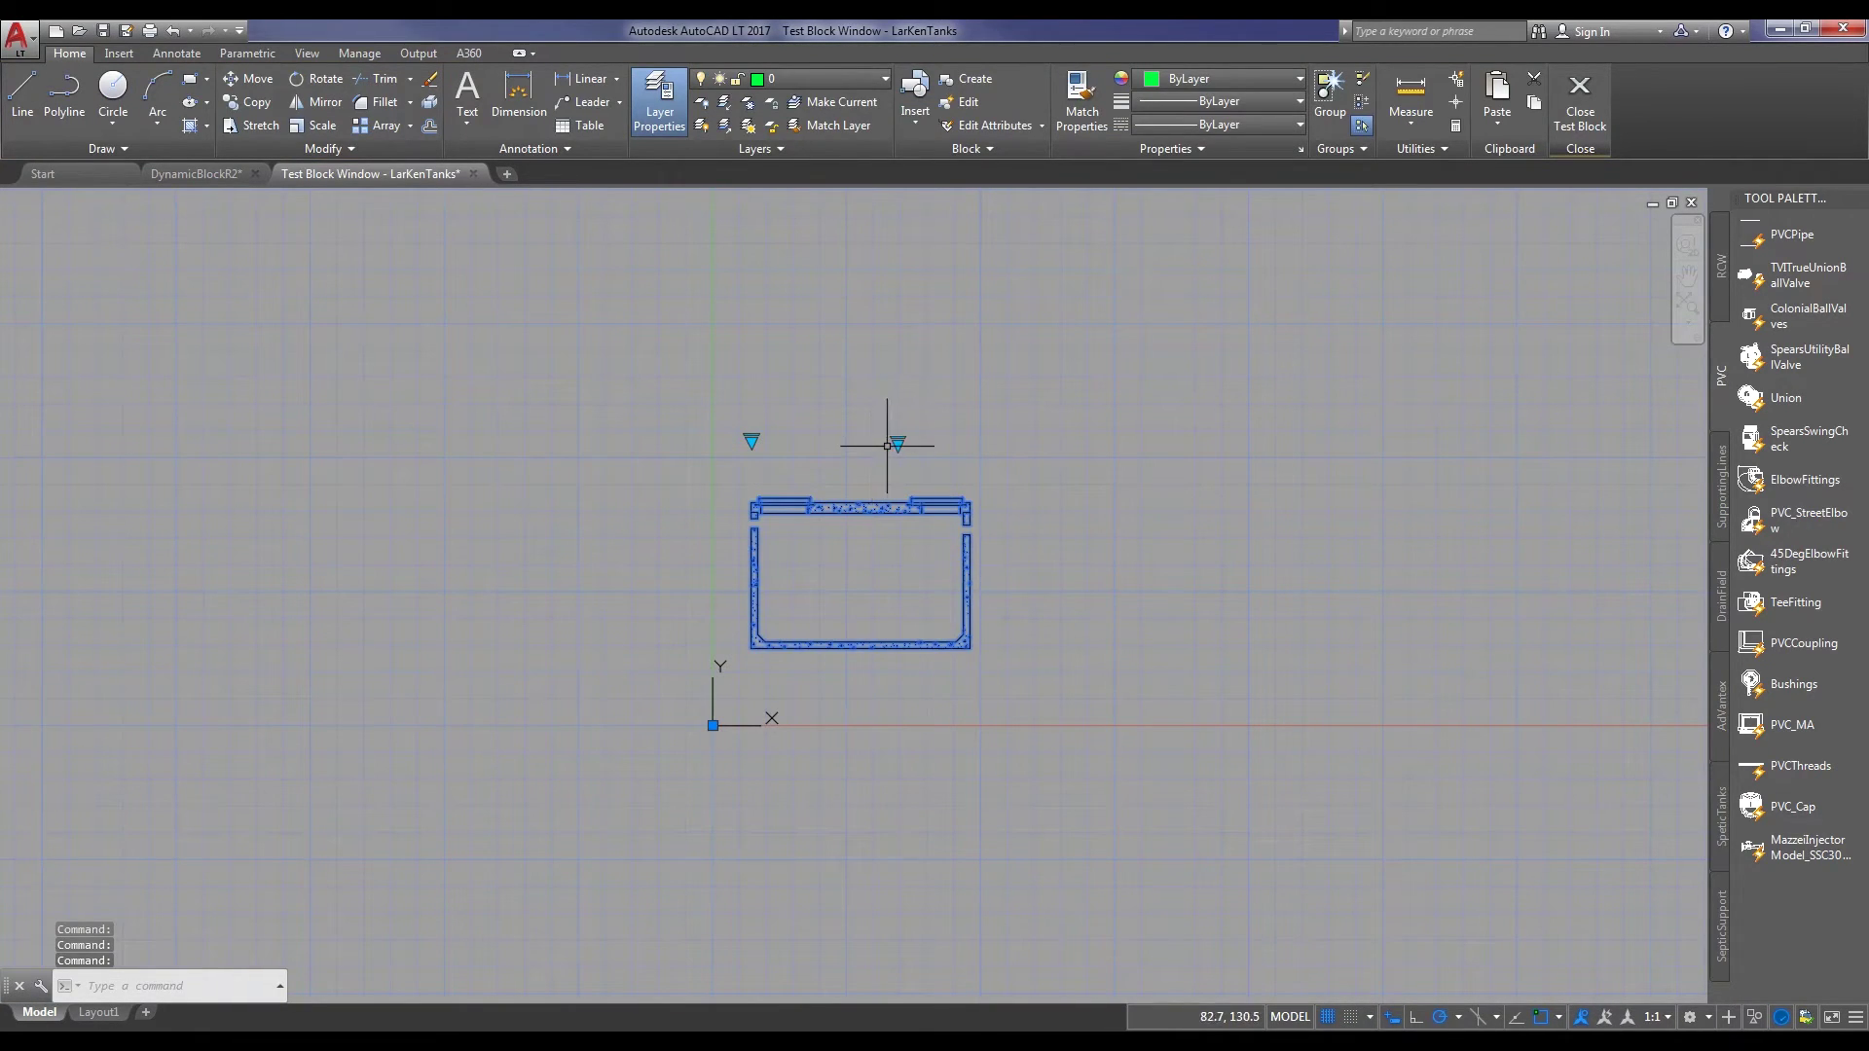
left_click(752, 439)
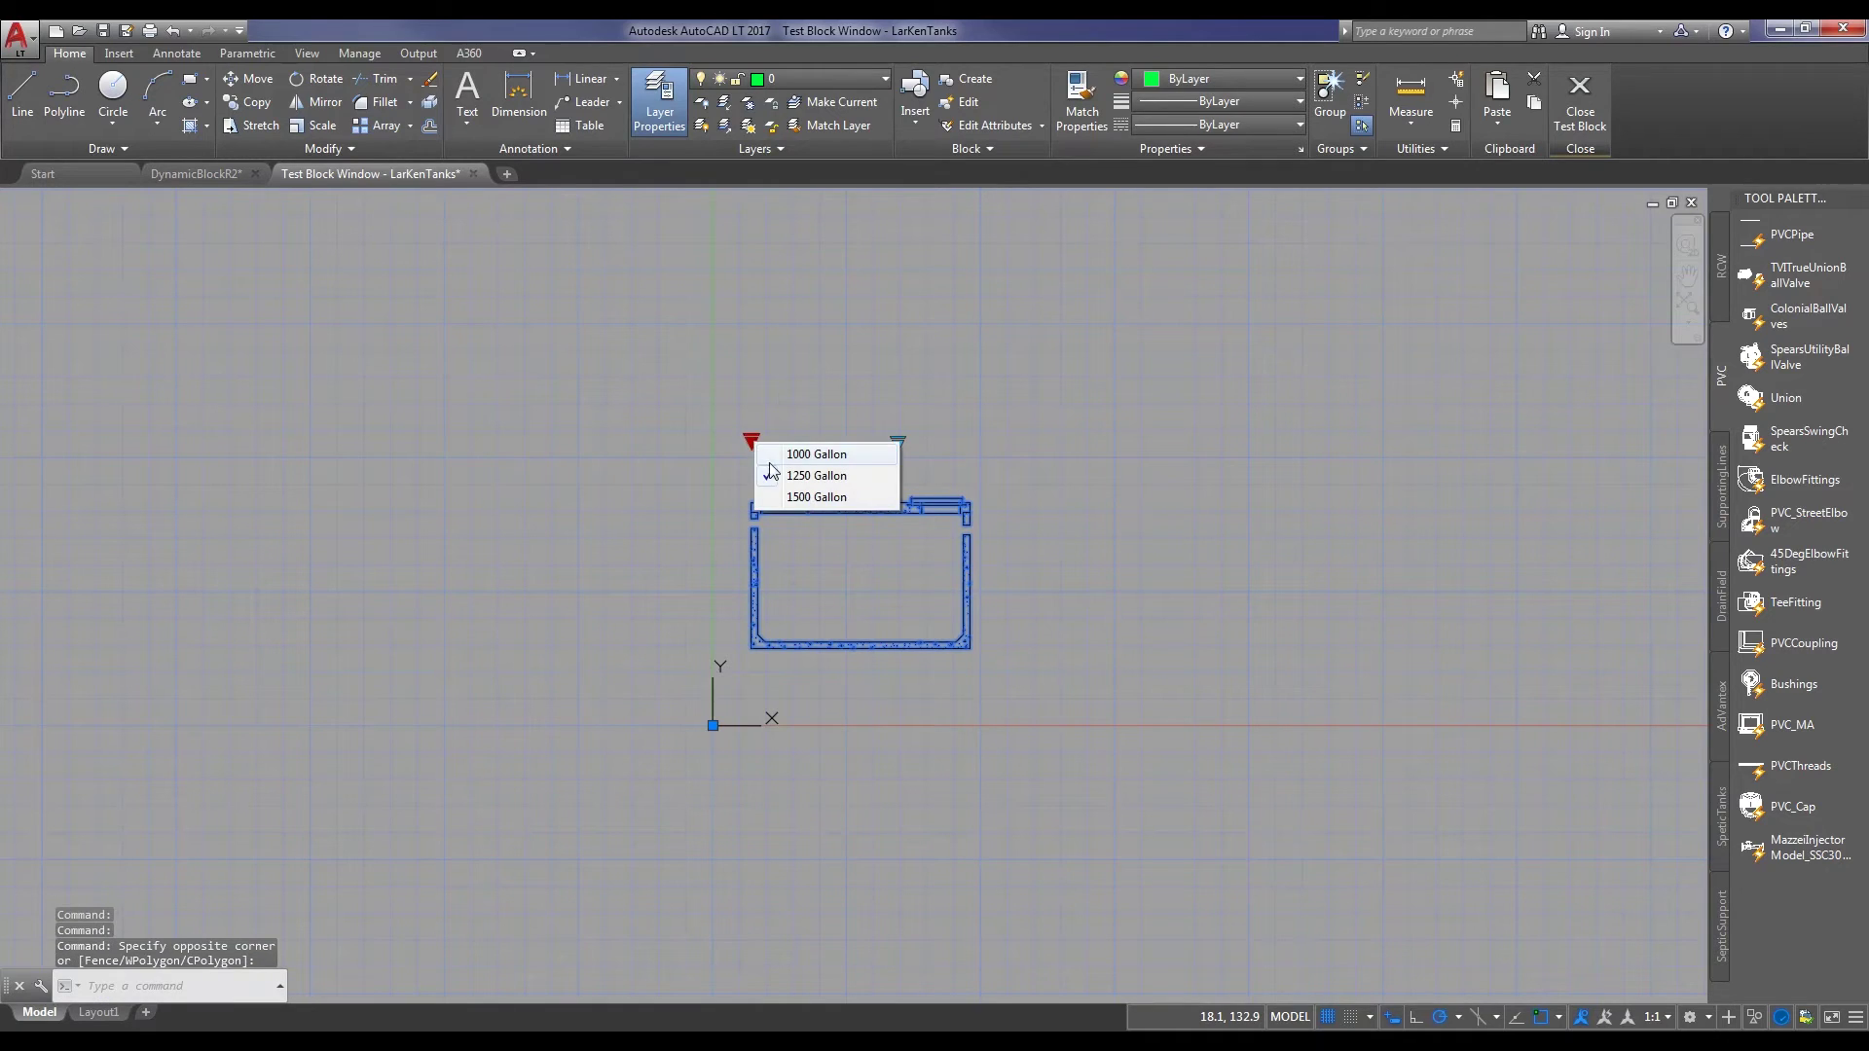
left_click(771, 474)
left_click(752, 440)
left_click(815, 497)
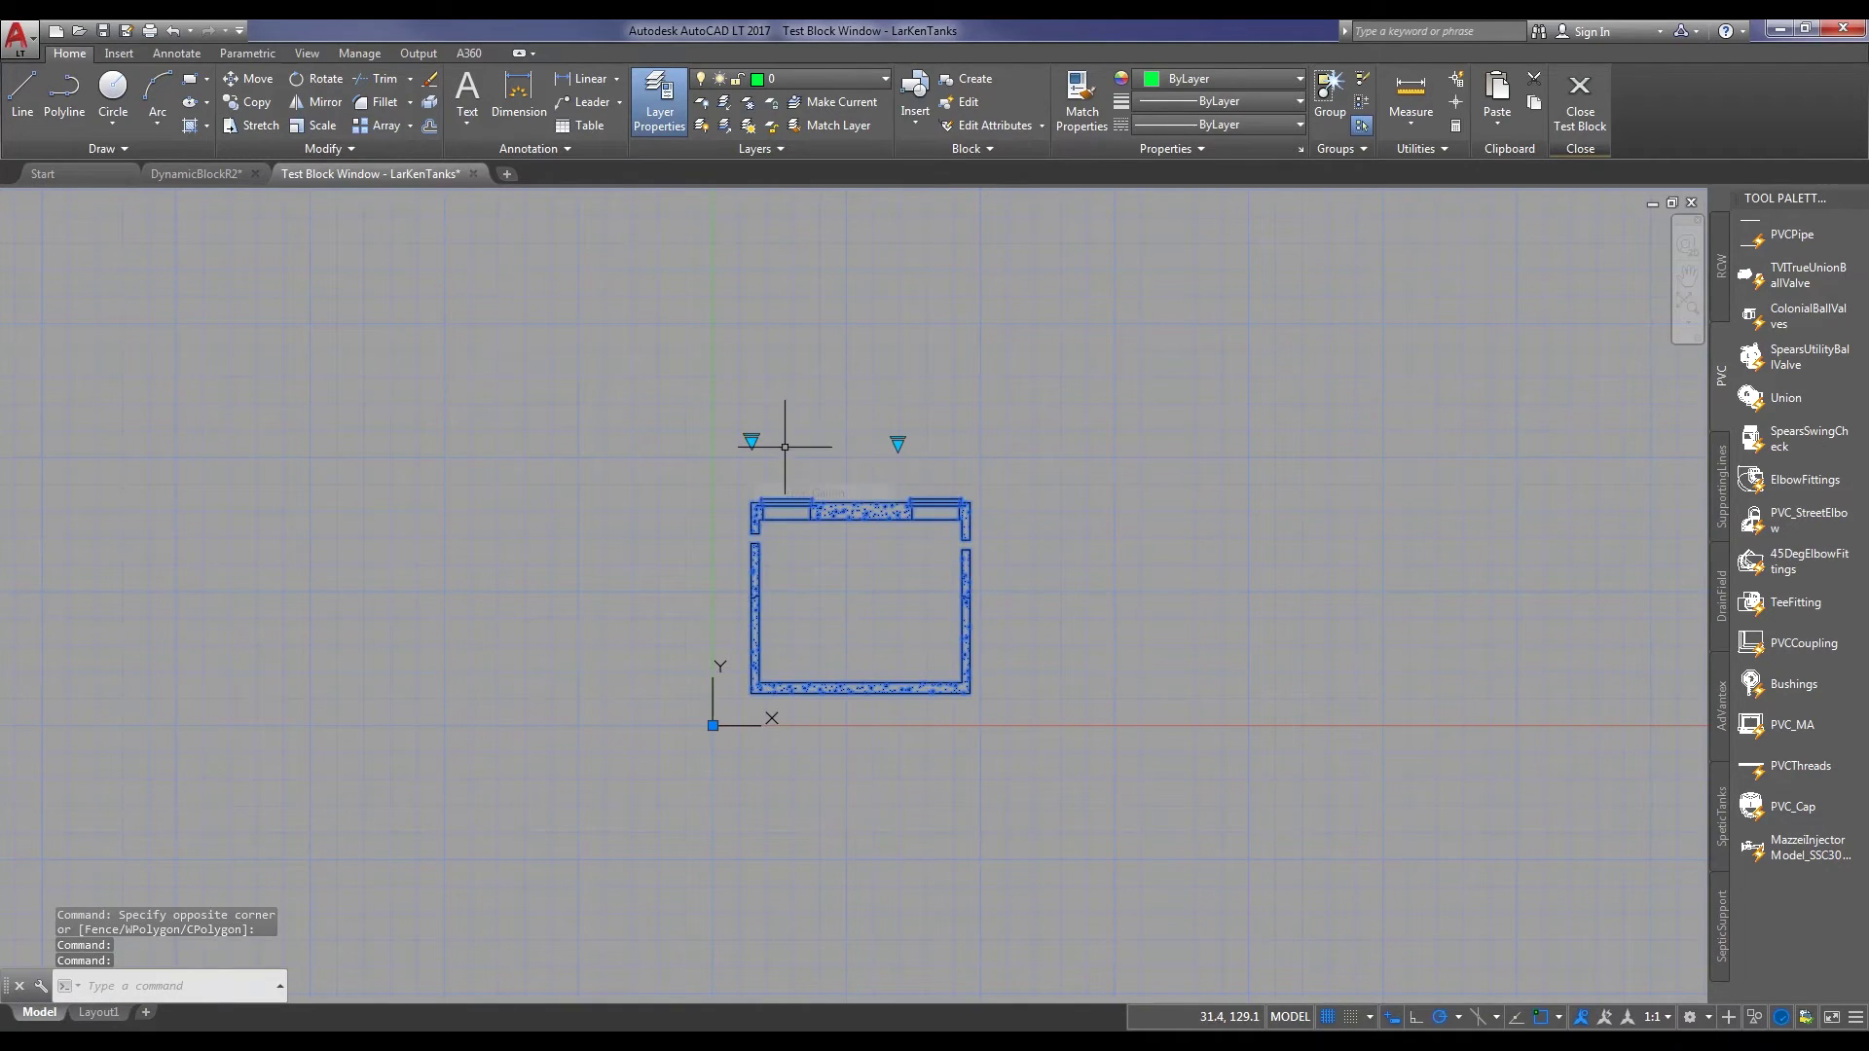
Cycle through gallon sizes and tank options, ending on the taller tank without circles
left_click(898, 444)
left_click(920, 475)
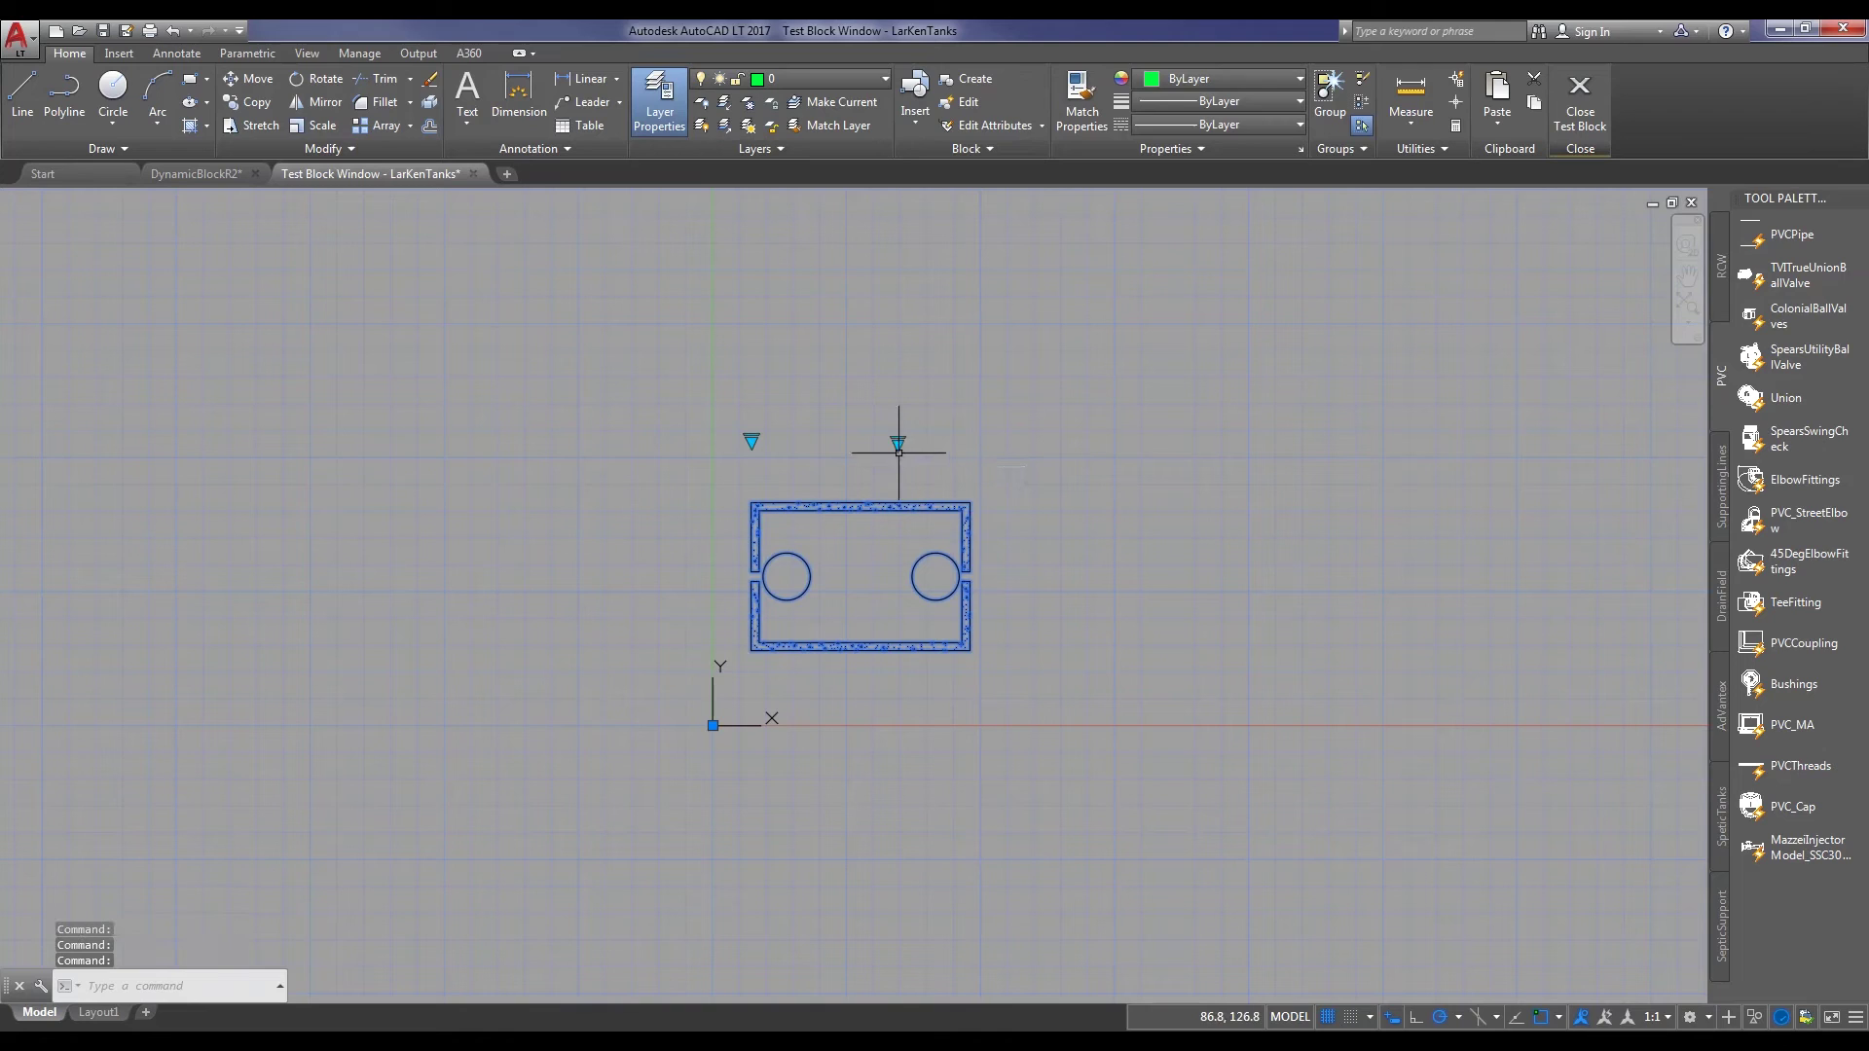
left_click(897, 444)
left_click(847, 422)
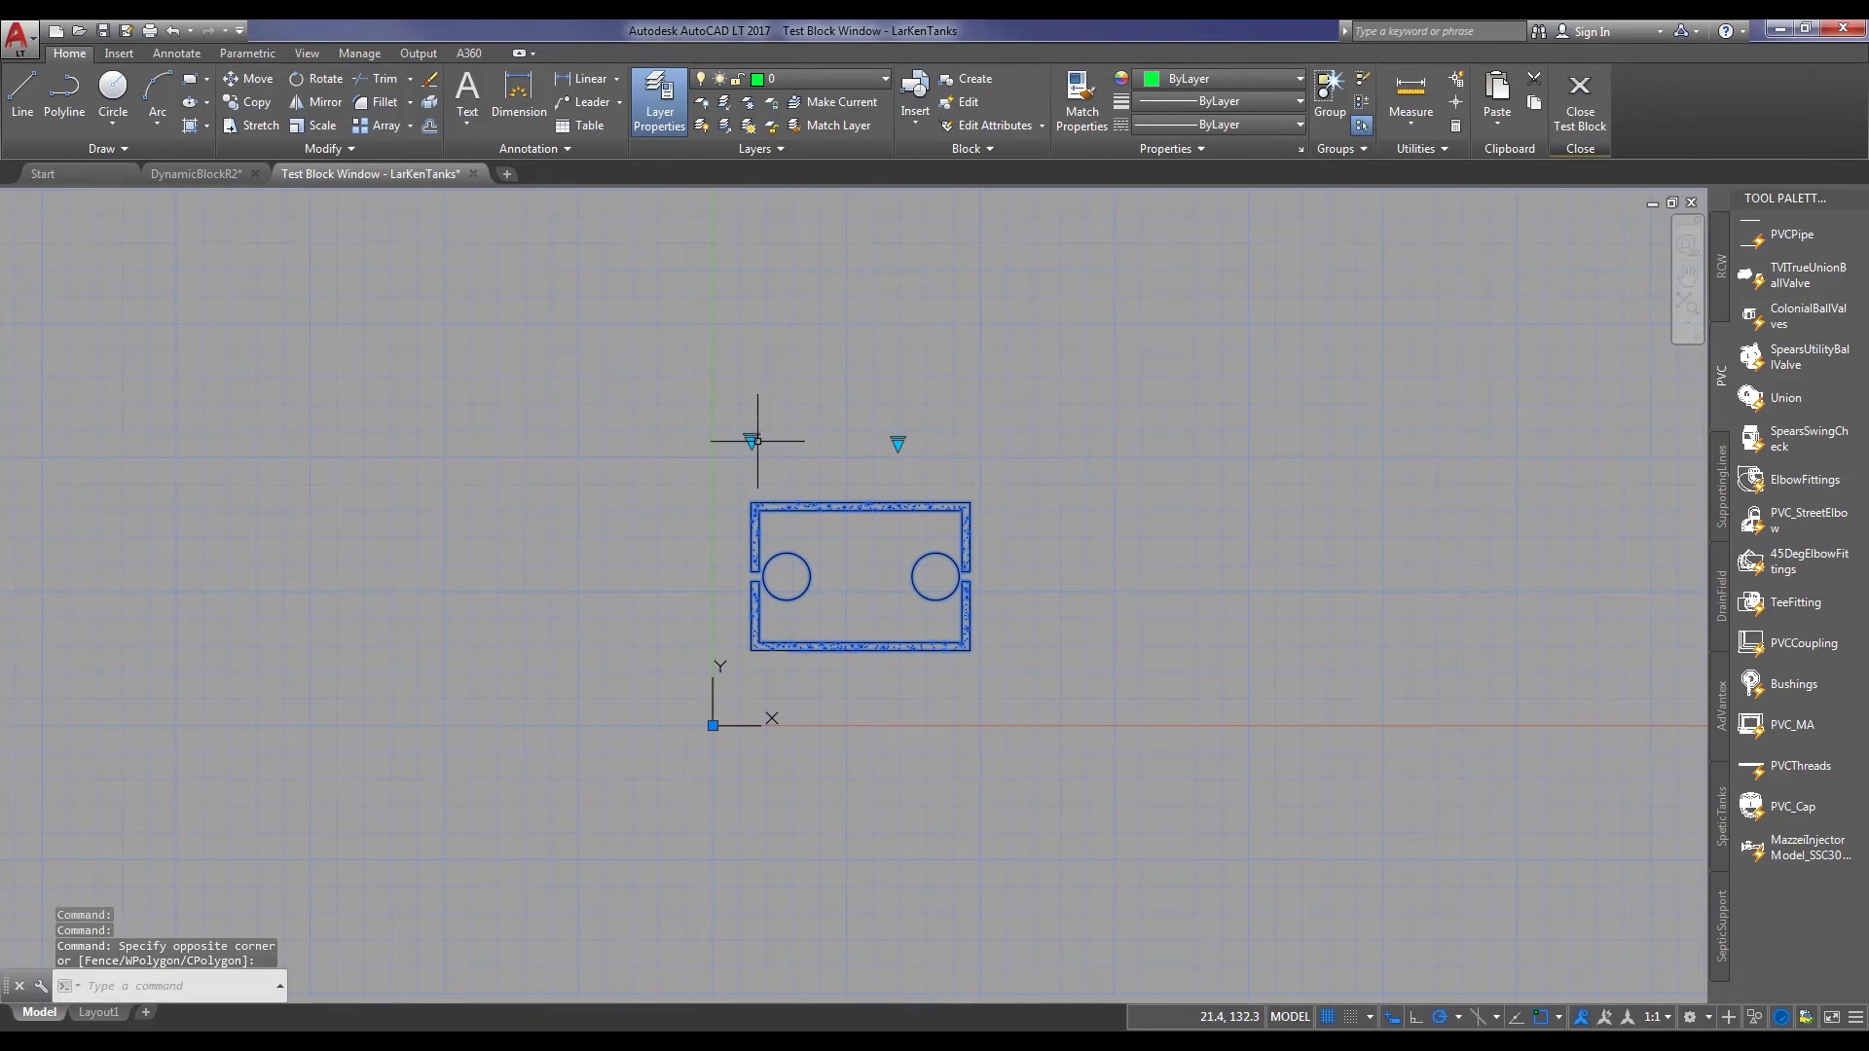
left_click(751, 440)
left_click(827, 475)
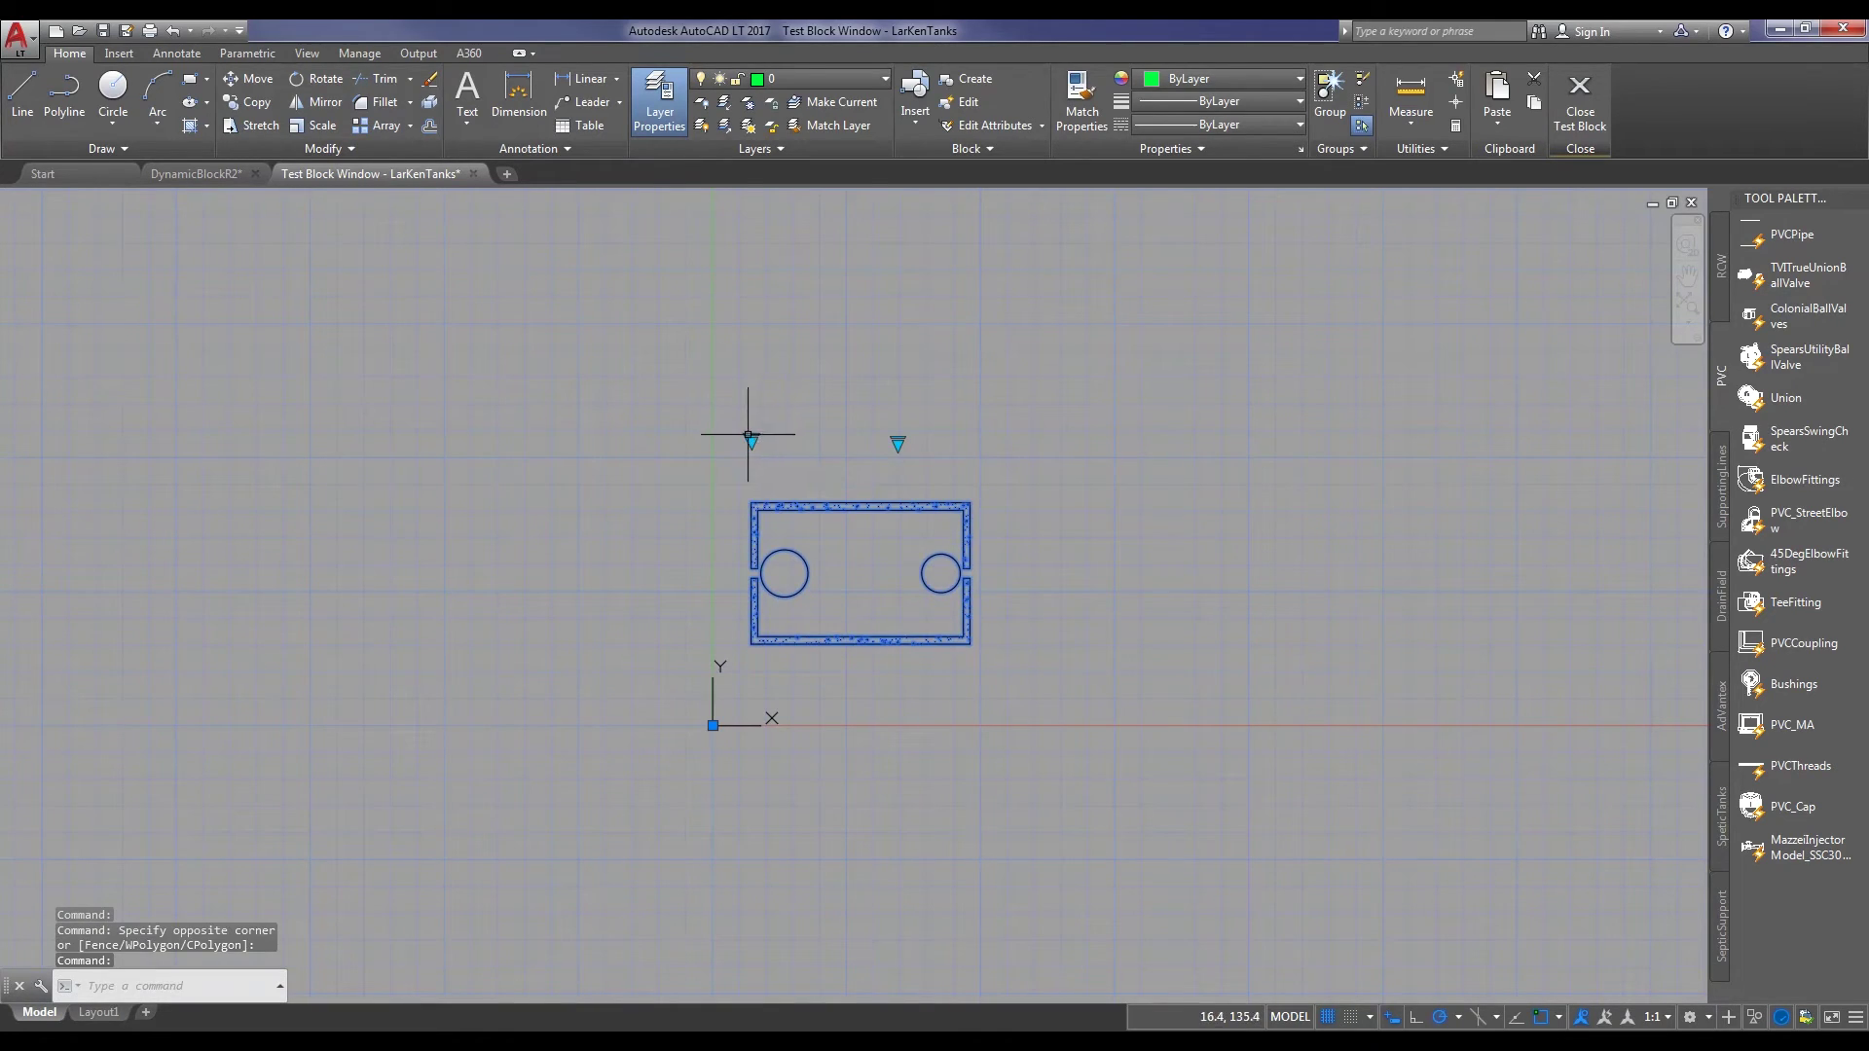
left_click(752, 439)
left_click(804, 479)
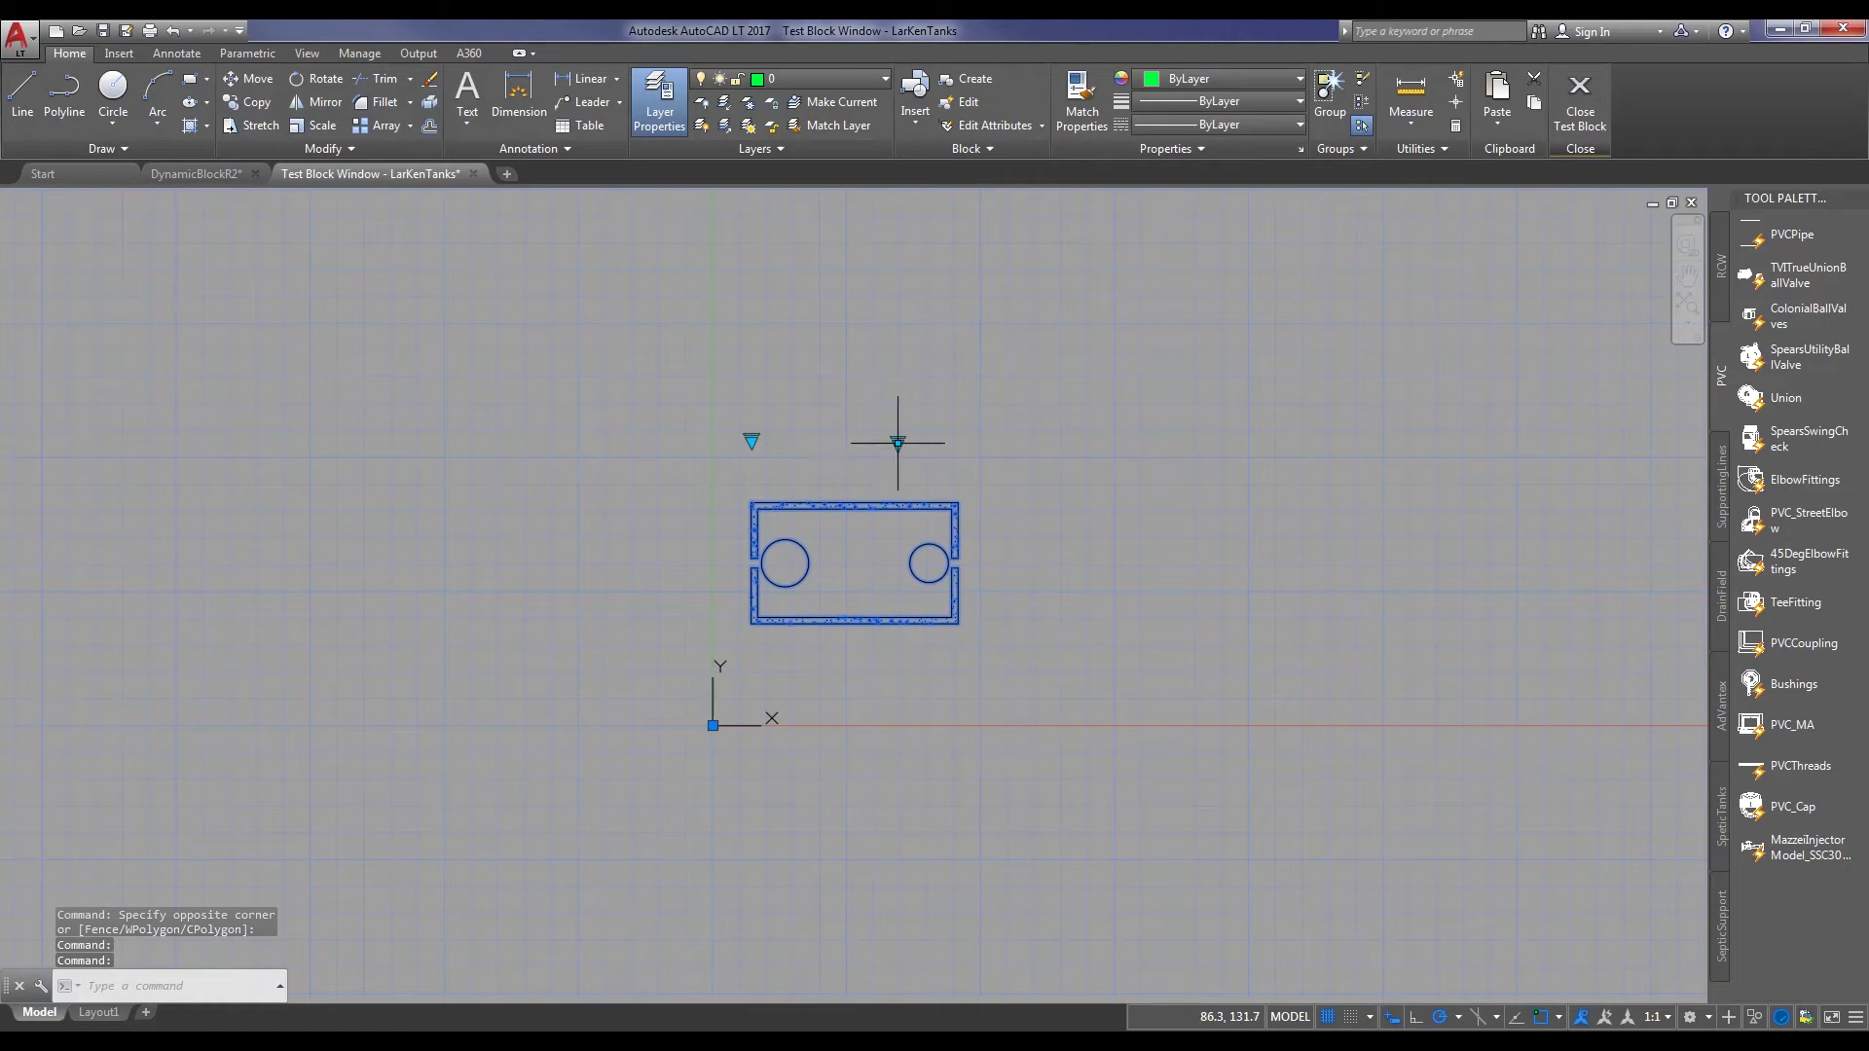
left_click(898, 444)
left_click(934, 474)
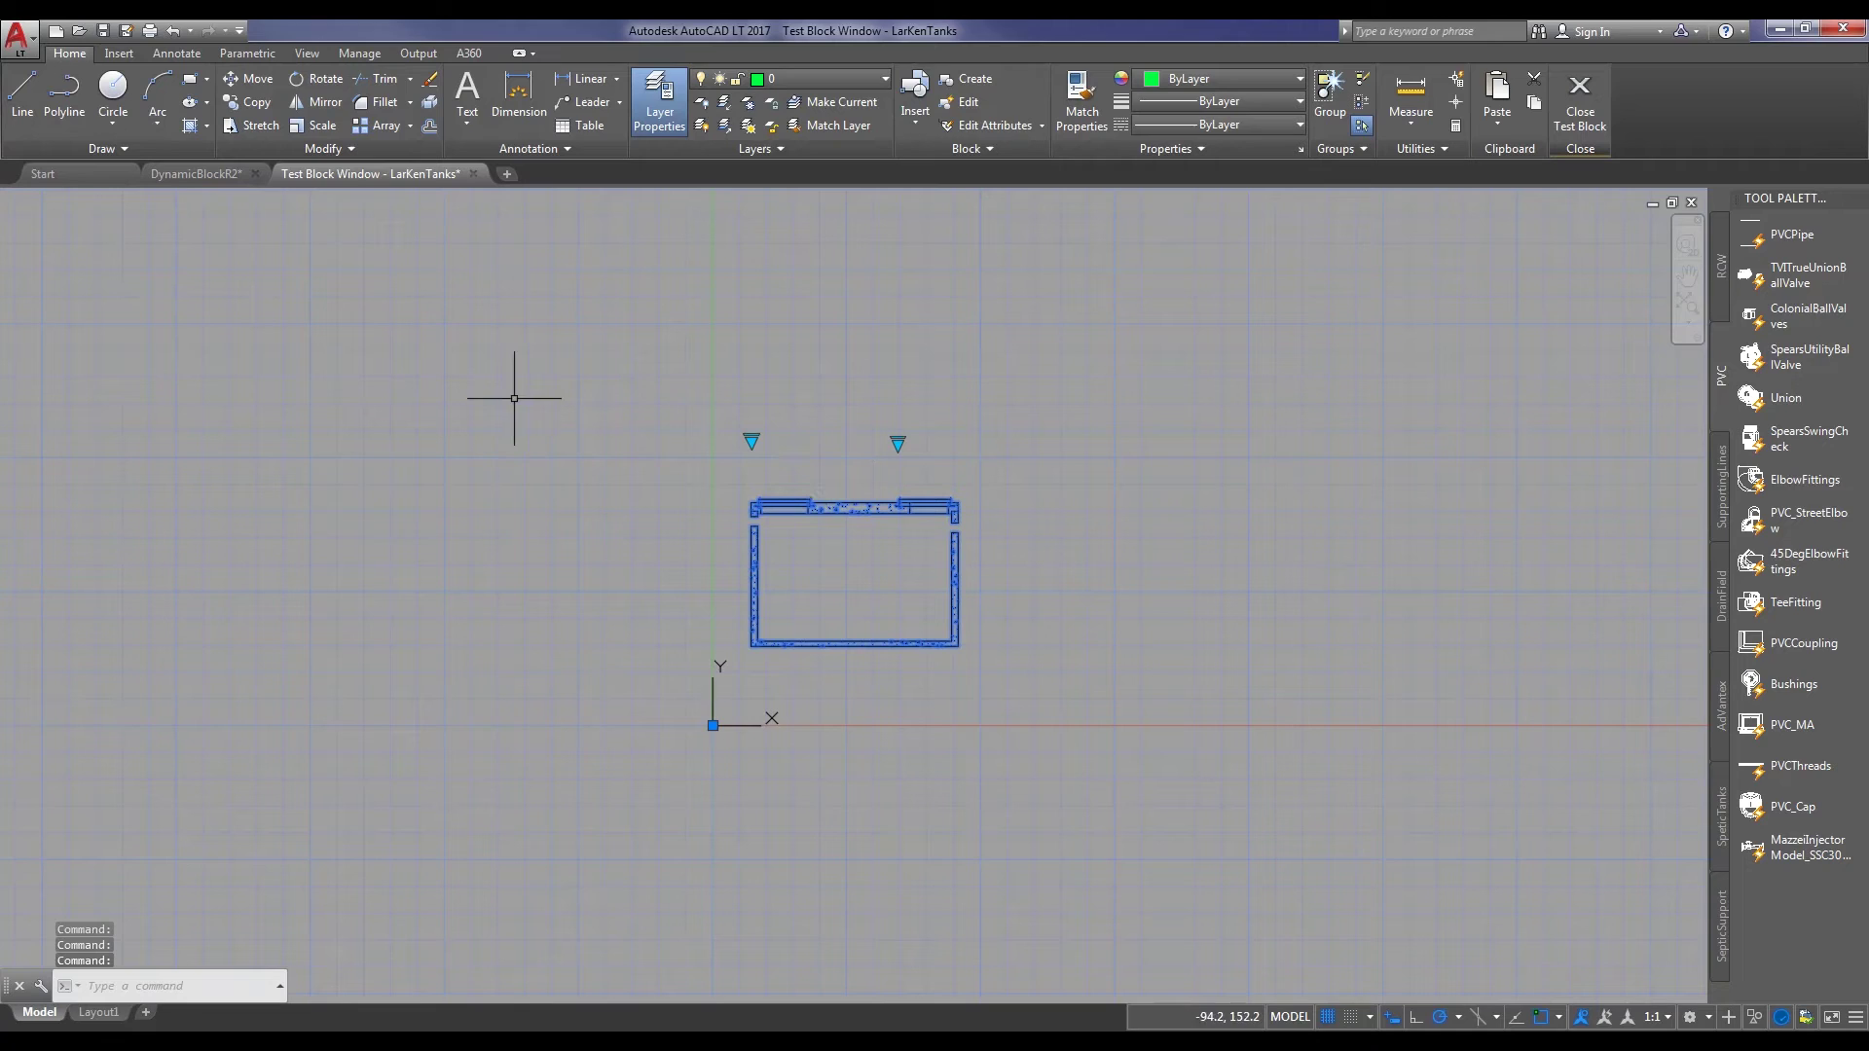
Move the tank by its base grip down and left, then close the test window
left_click(712, 725)
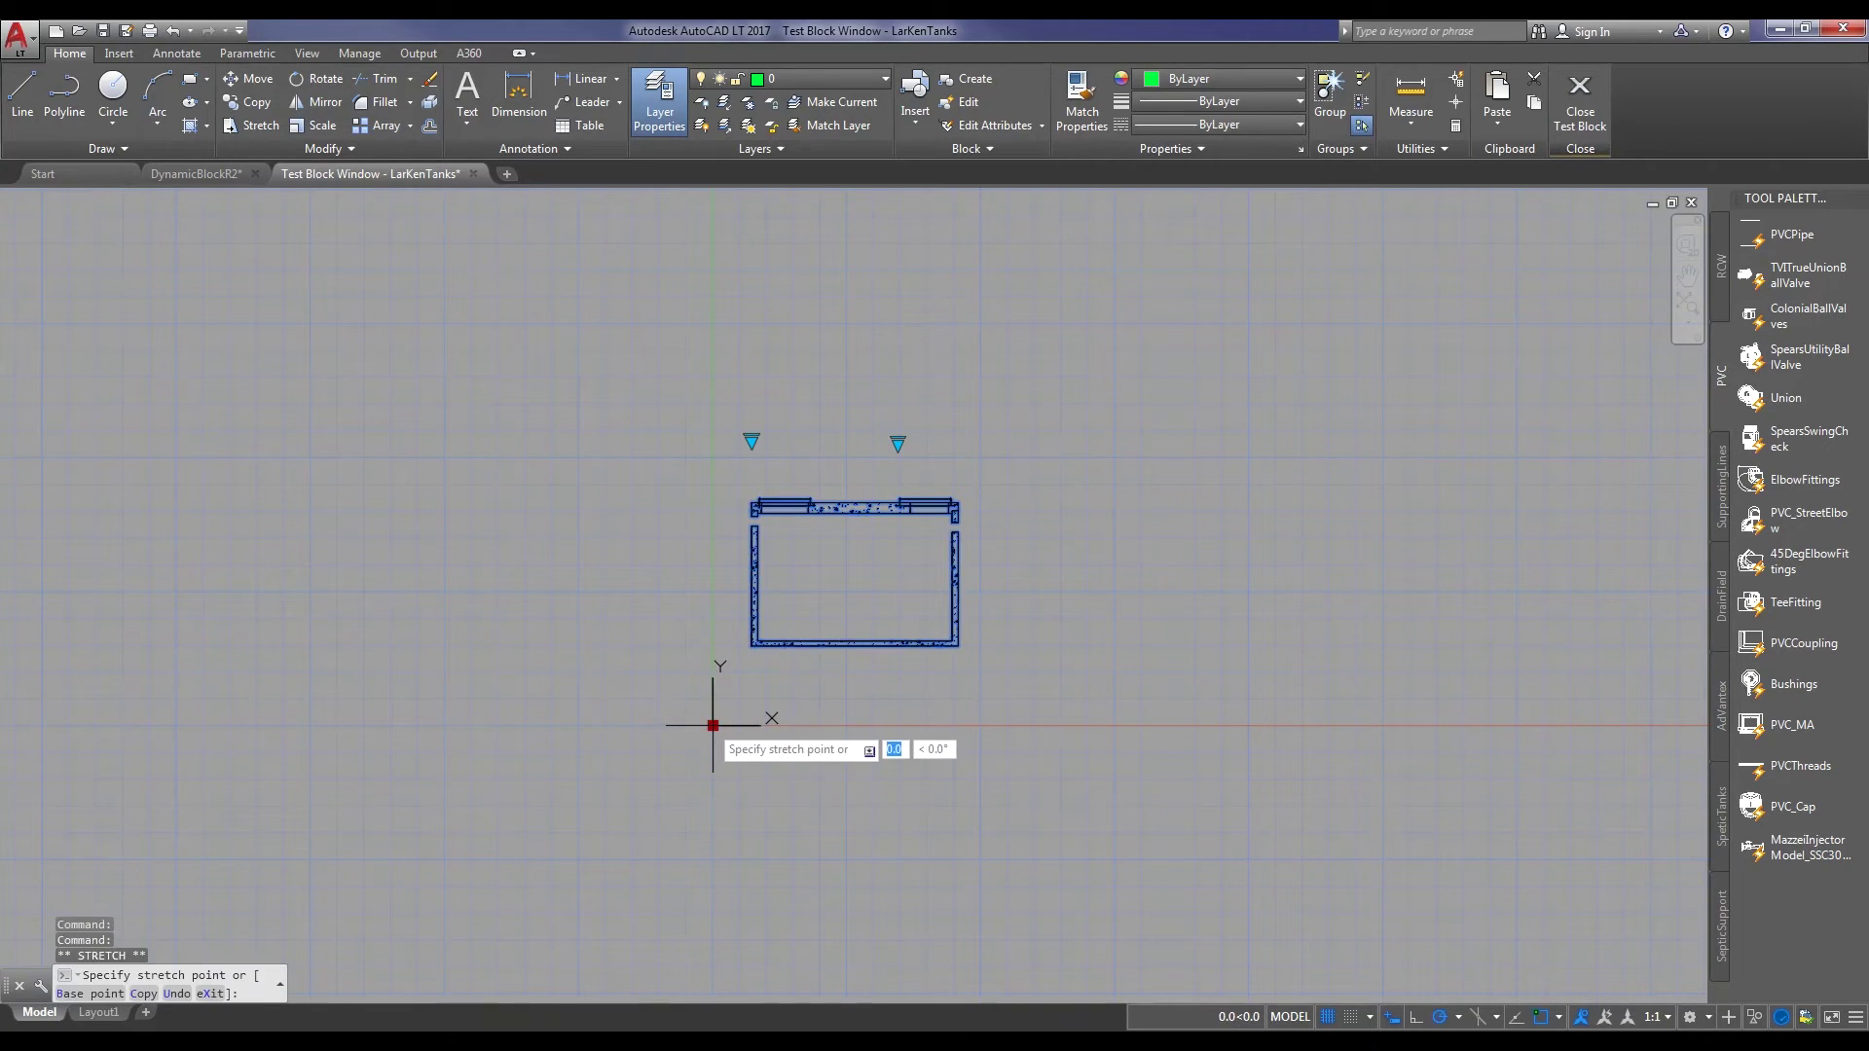
left_click(658, 752)
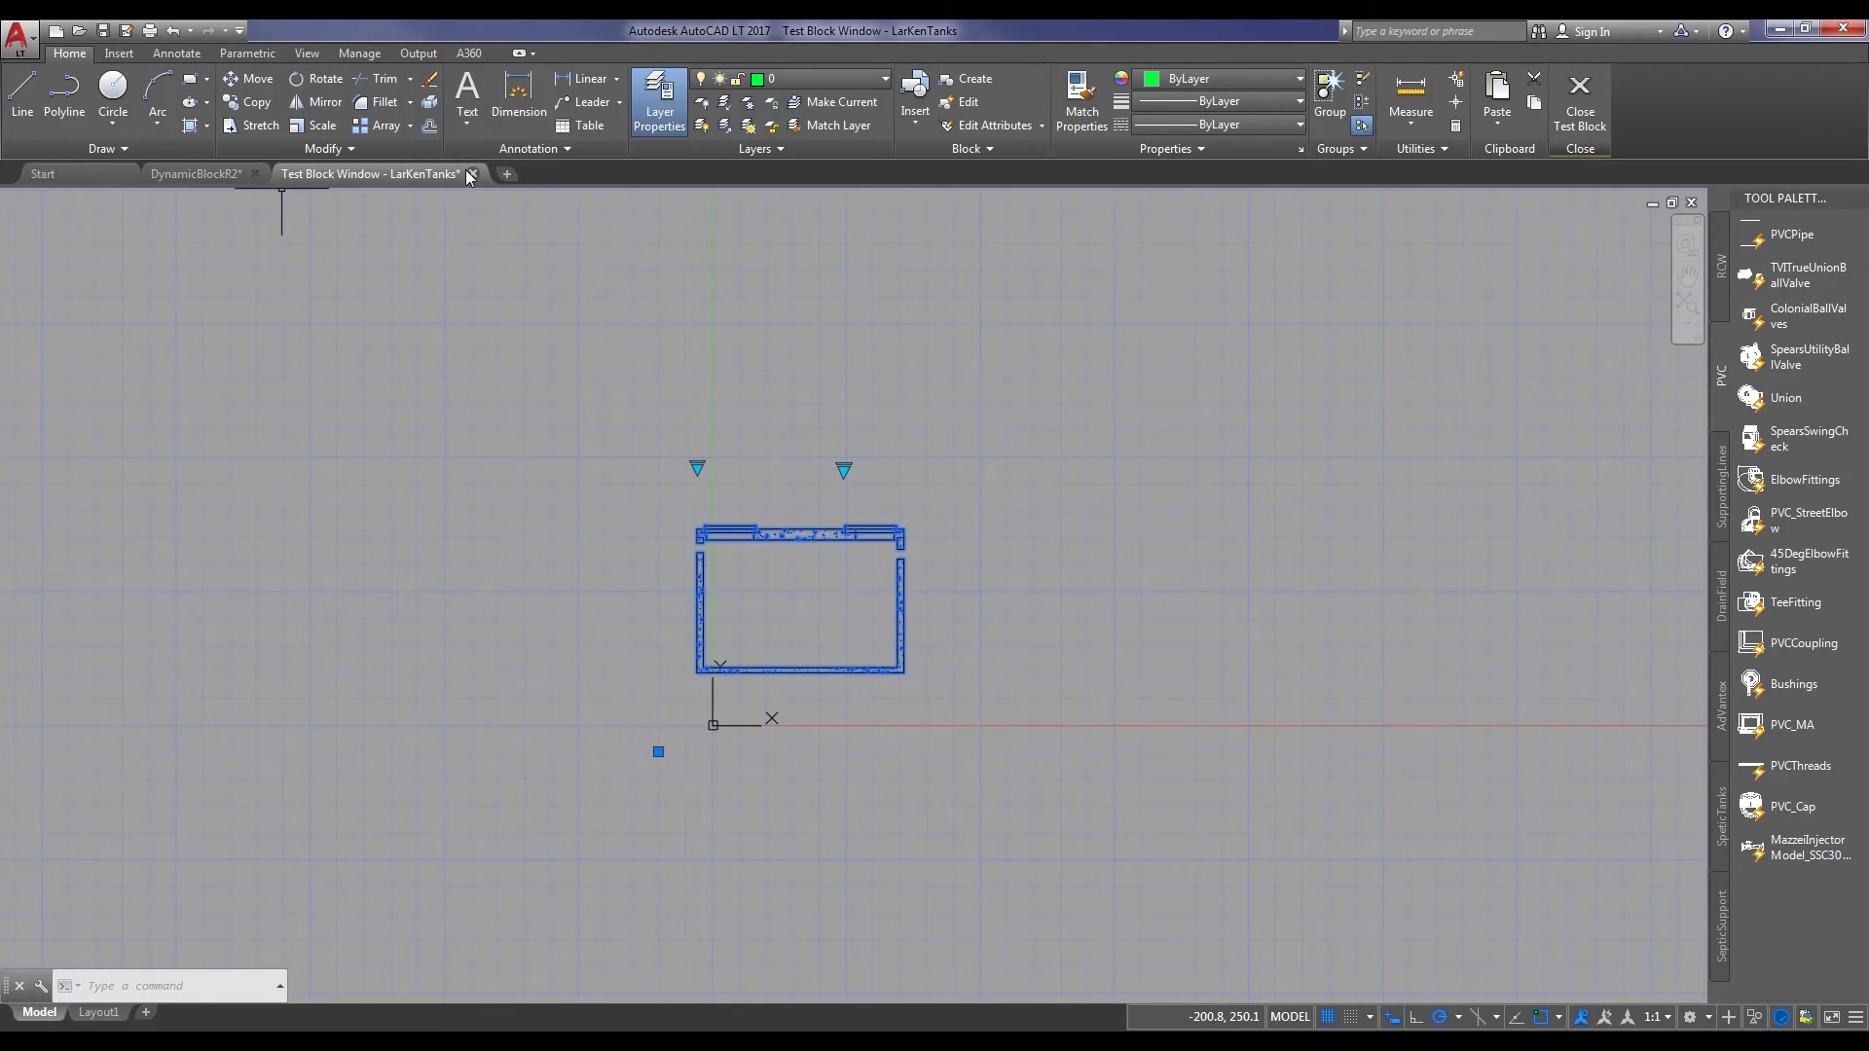
left_click(471, 174)
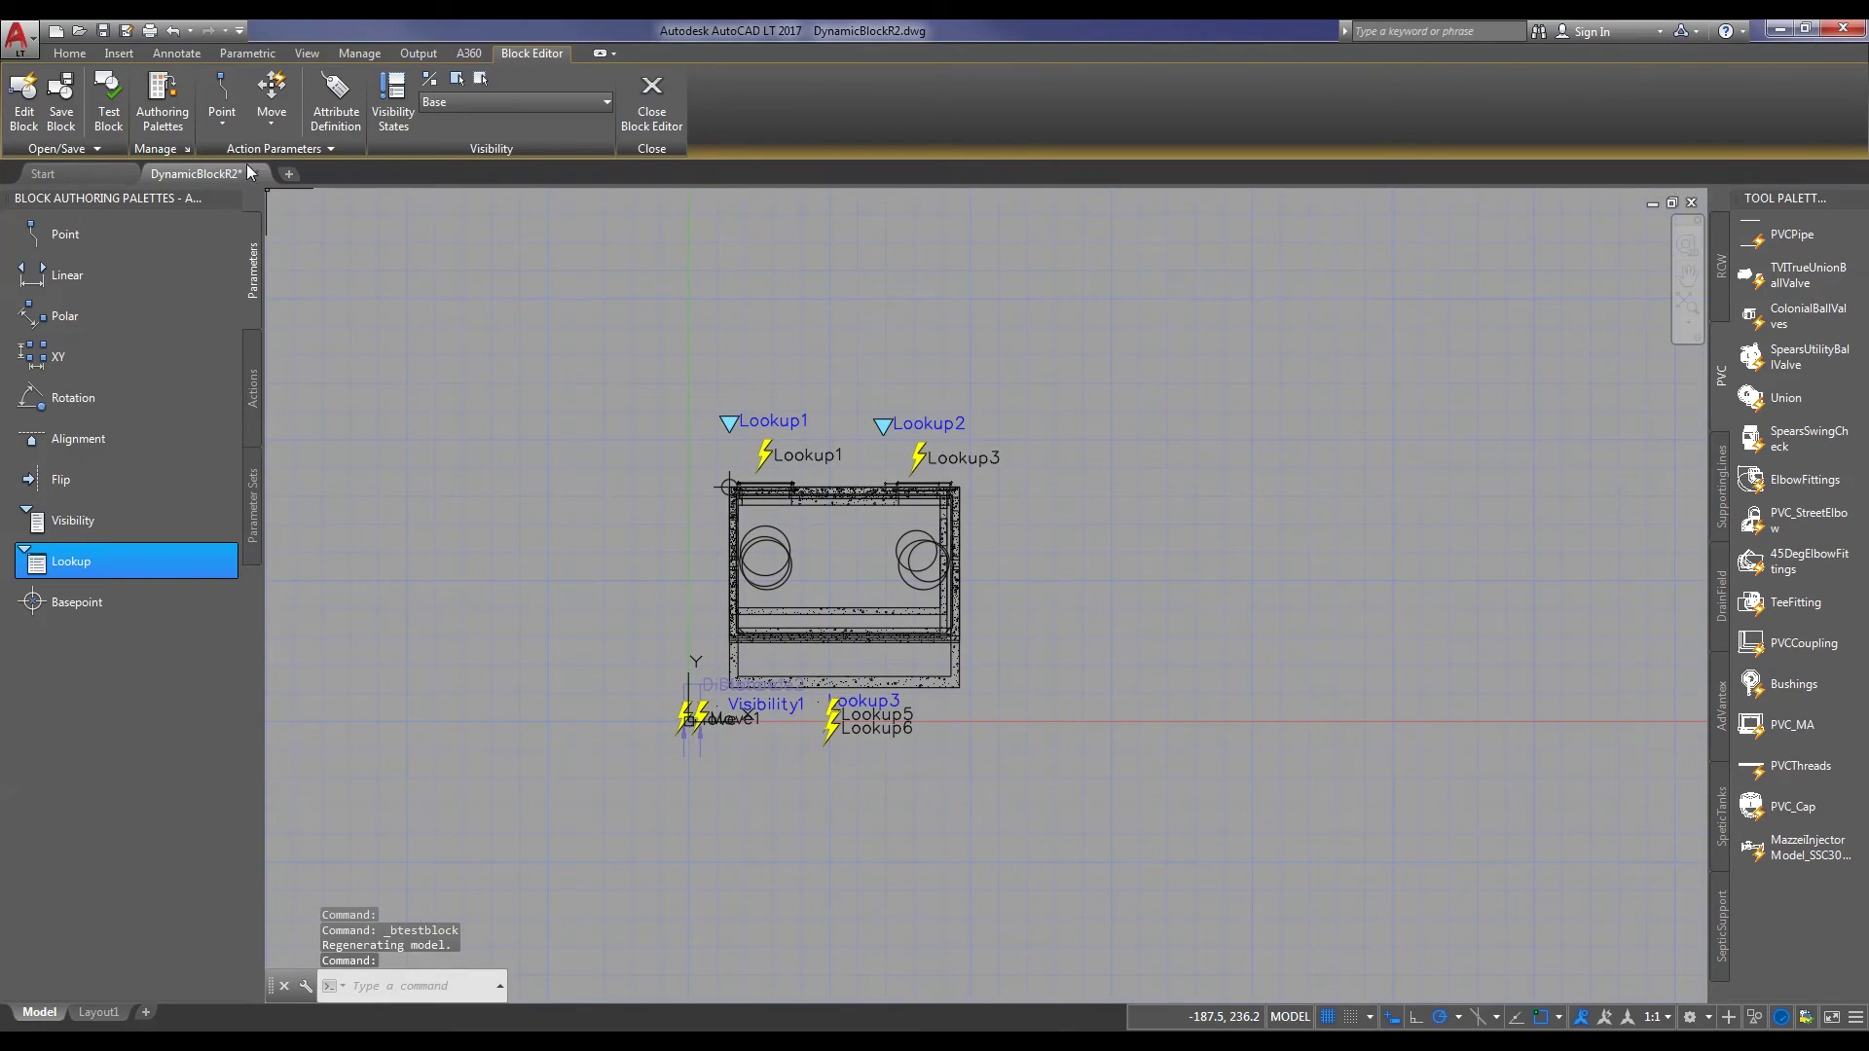
Save the block, close the Block Editor, and select the ball valve in the drawing
left_click(62, 93)
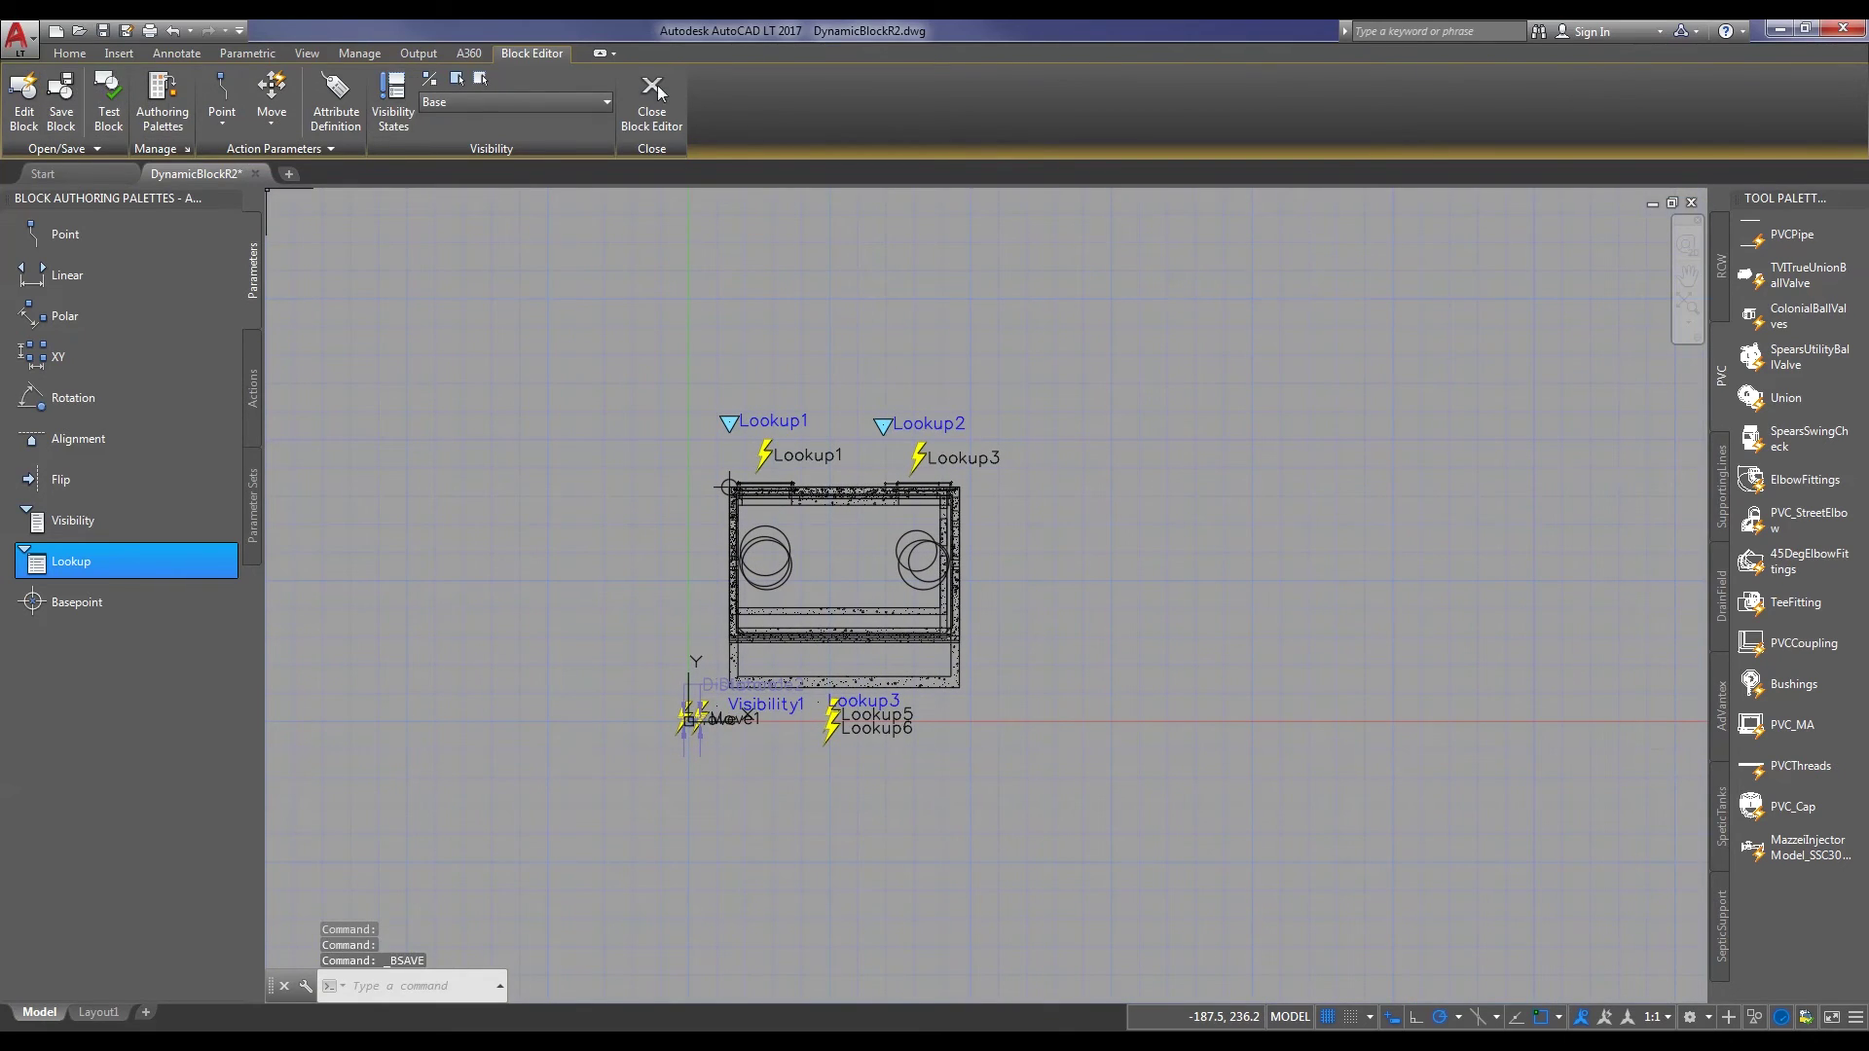
left_click(648, 97)
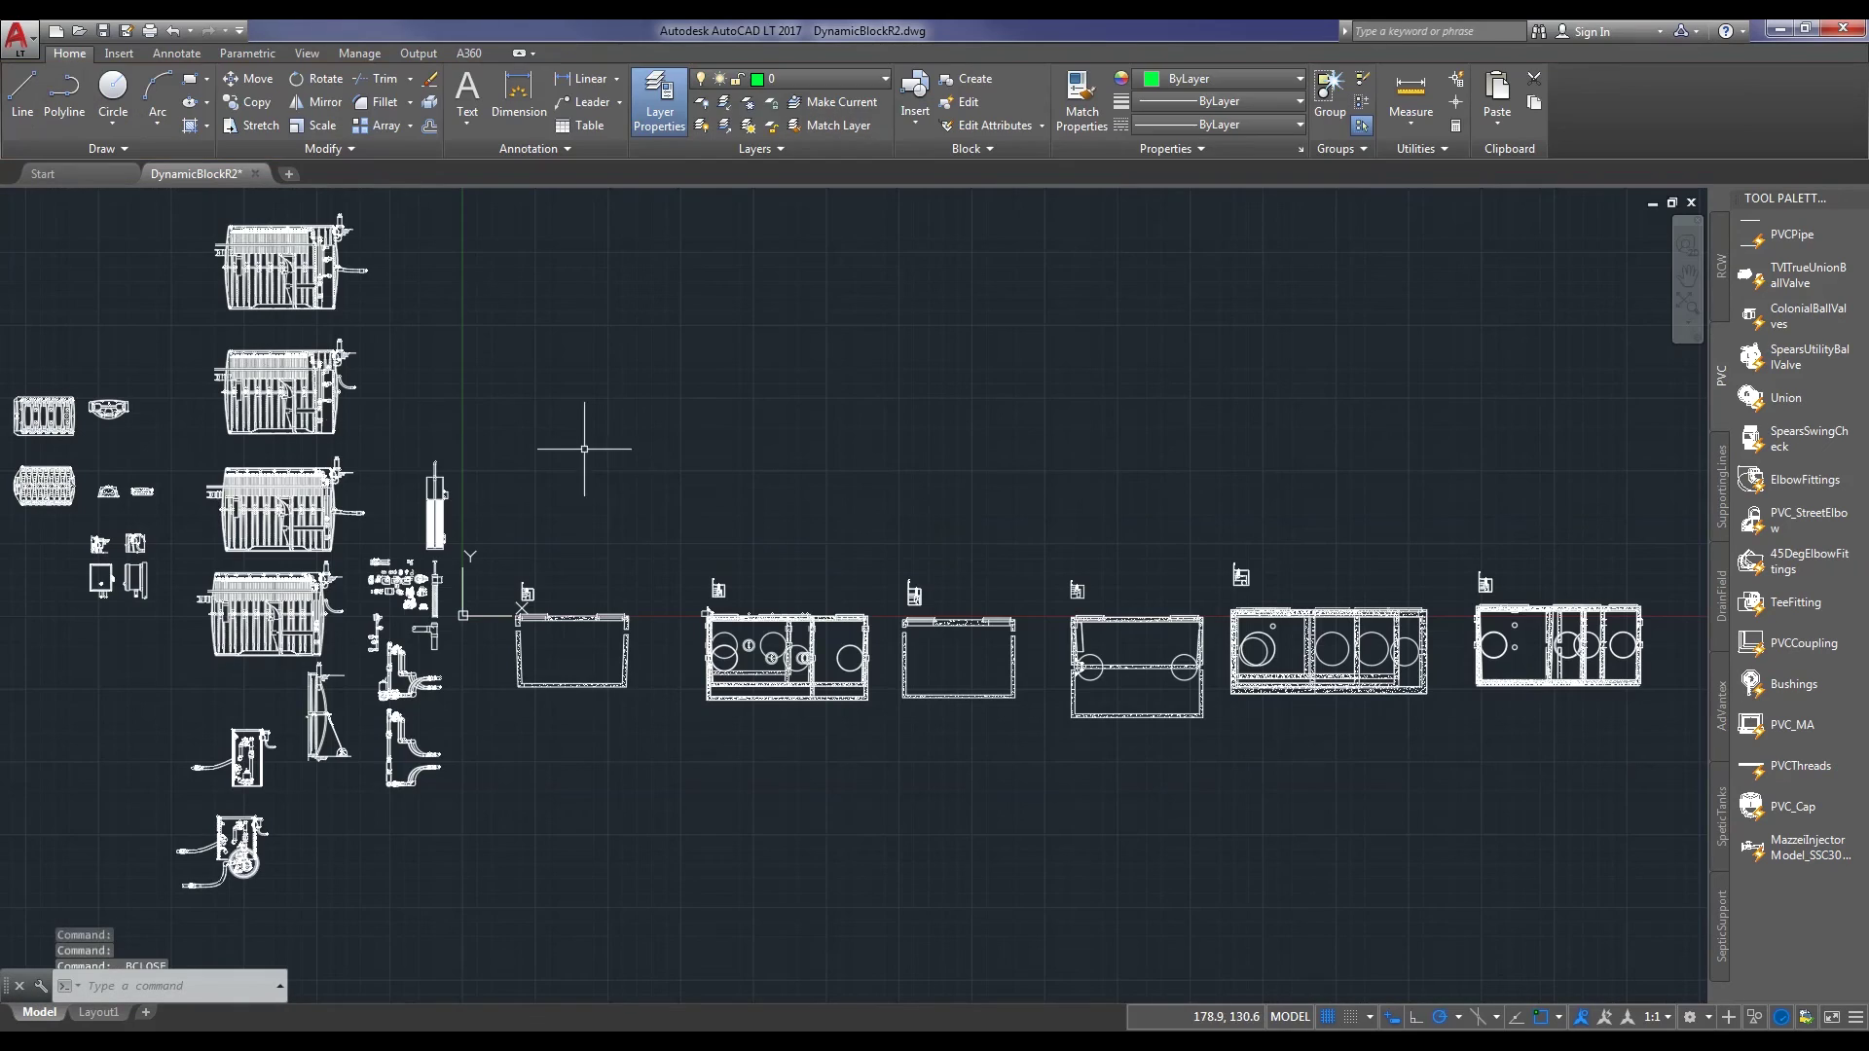
scroll(478, 643, "up", 10)
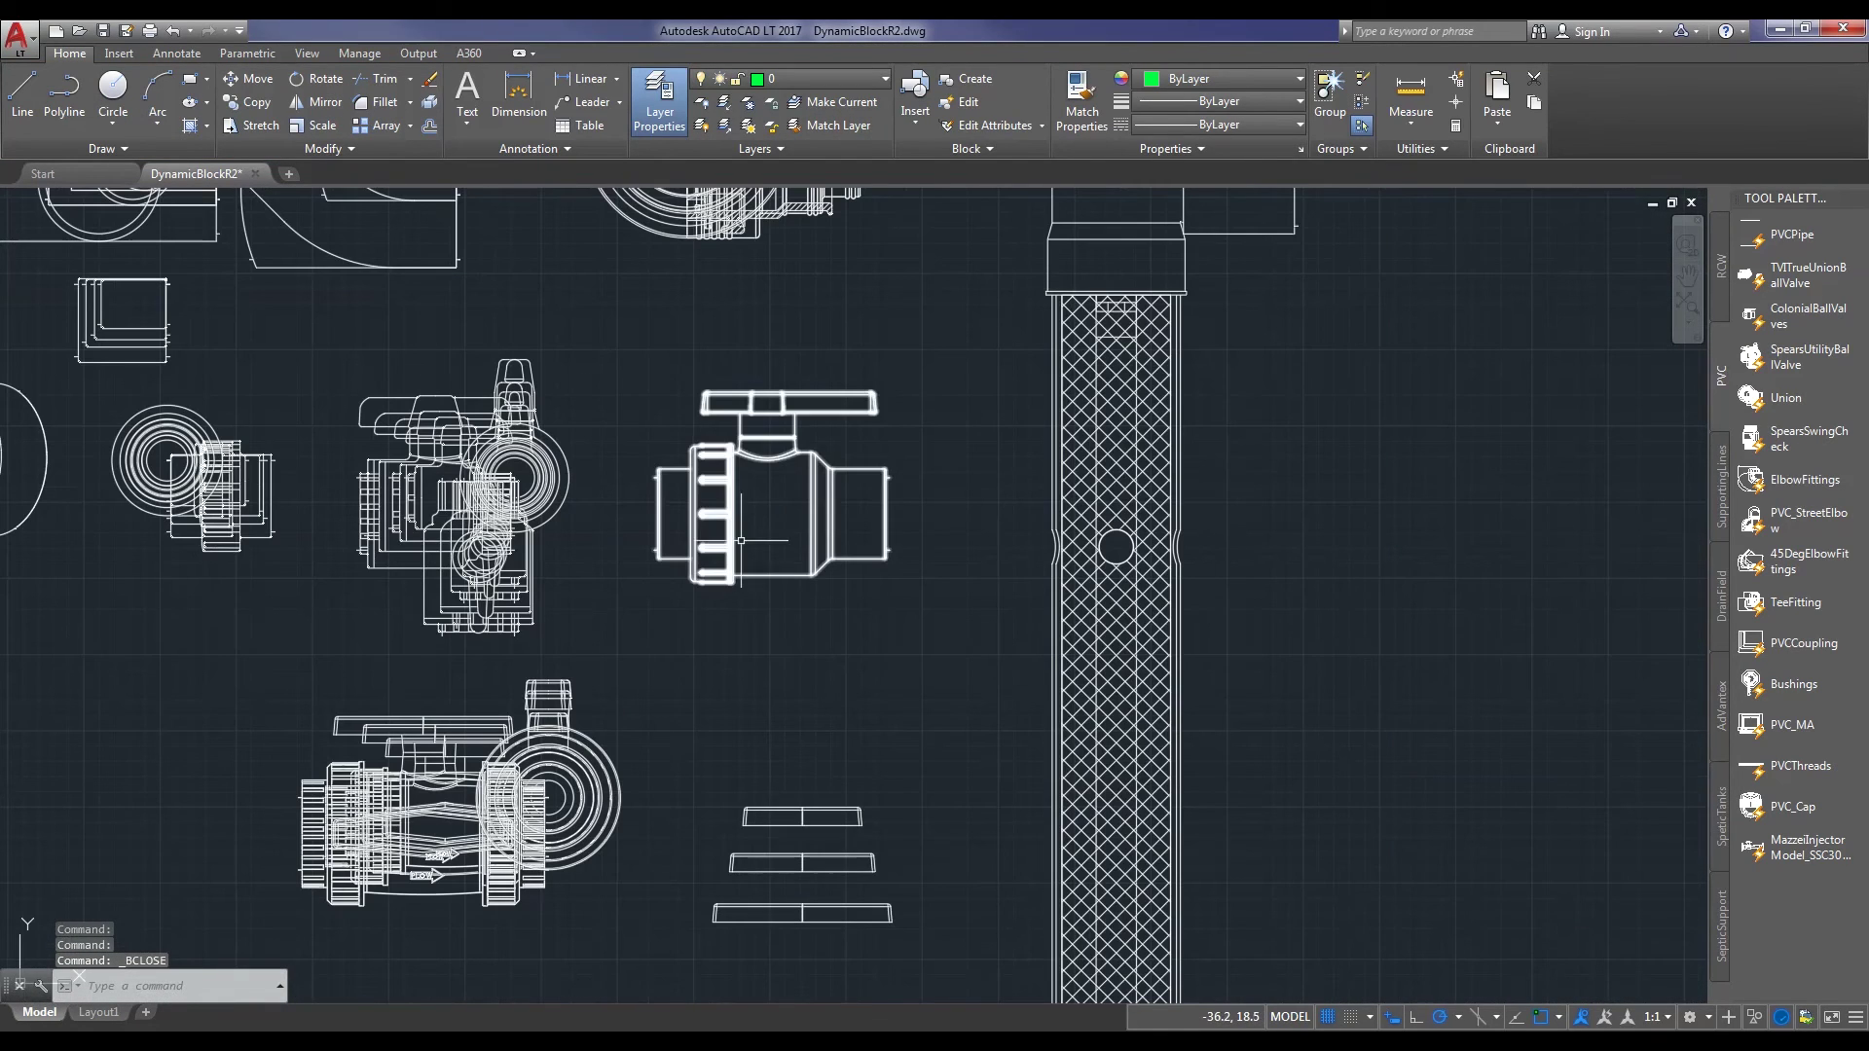
left_click(680, 443)
mouse_move(680, 443)
middle_mouse_down()
mouse_move(626, 555)
mouse_move(584, 585)
middle_mouse_up()
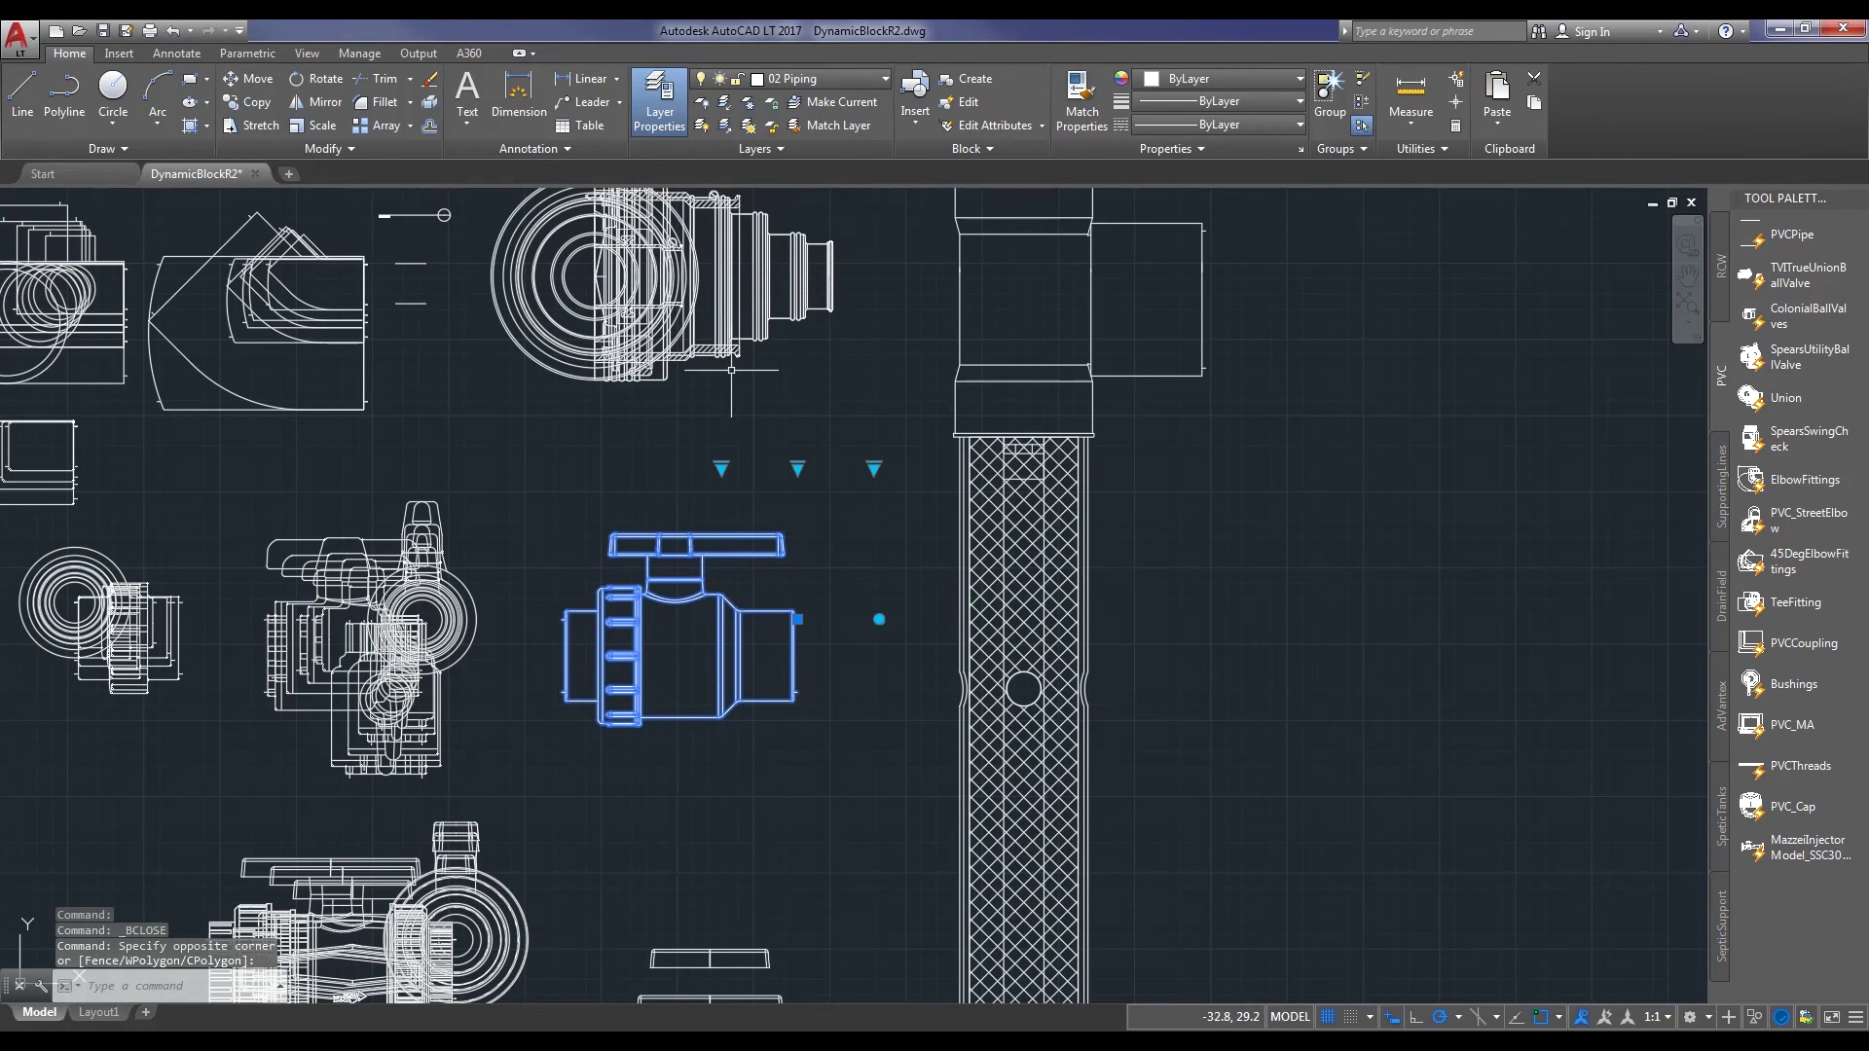
Try a smaller valve size, another view, and a different handle orientation
left_click(721, 470)
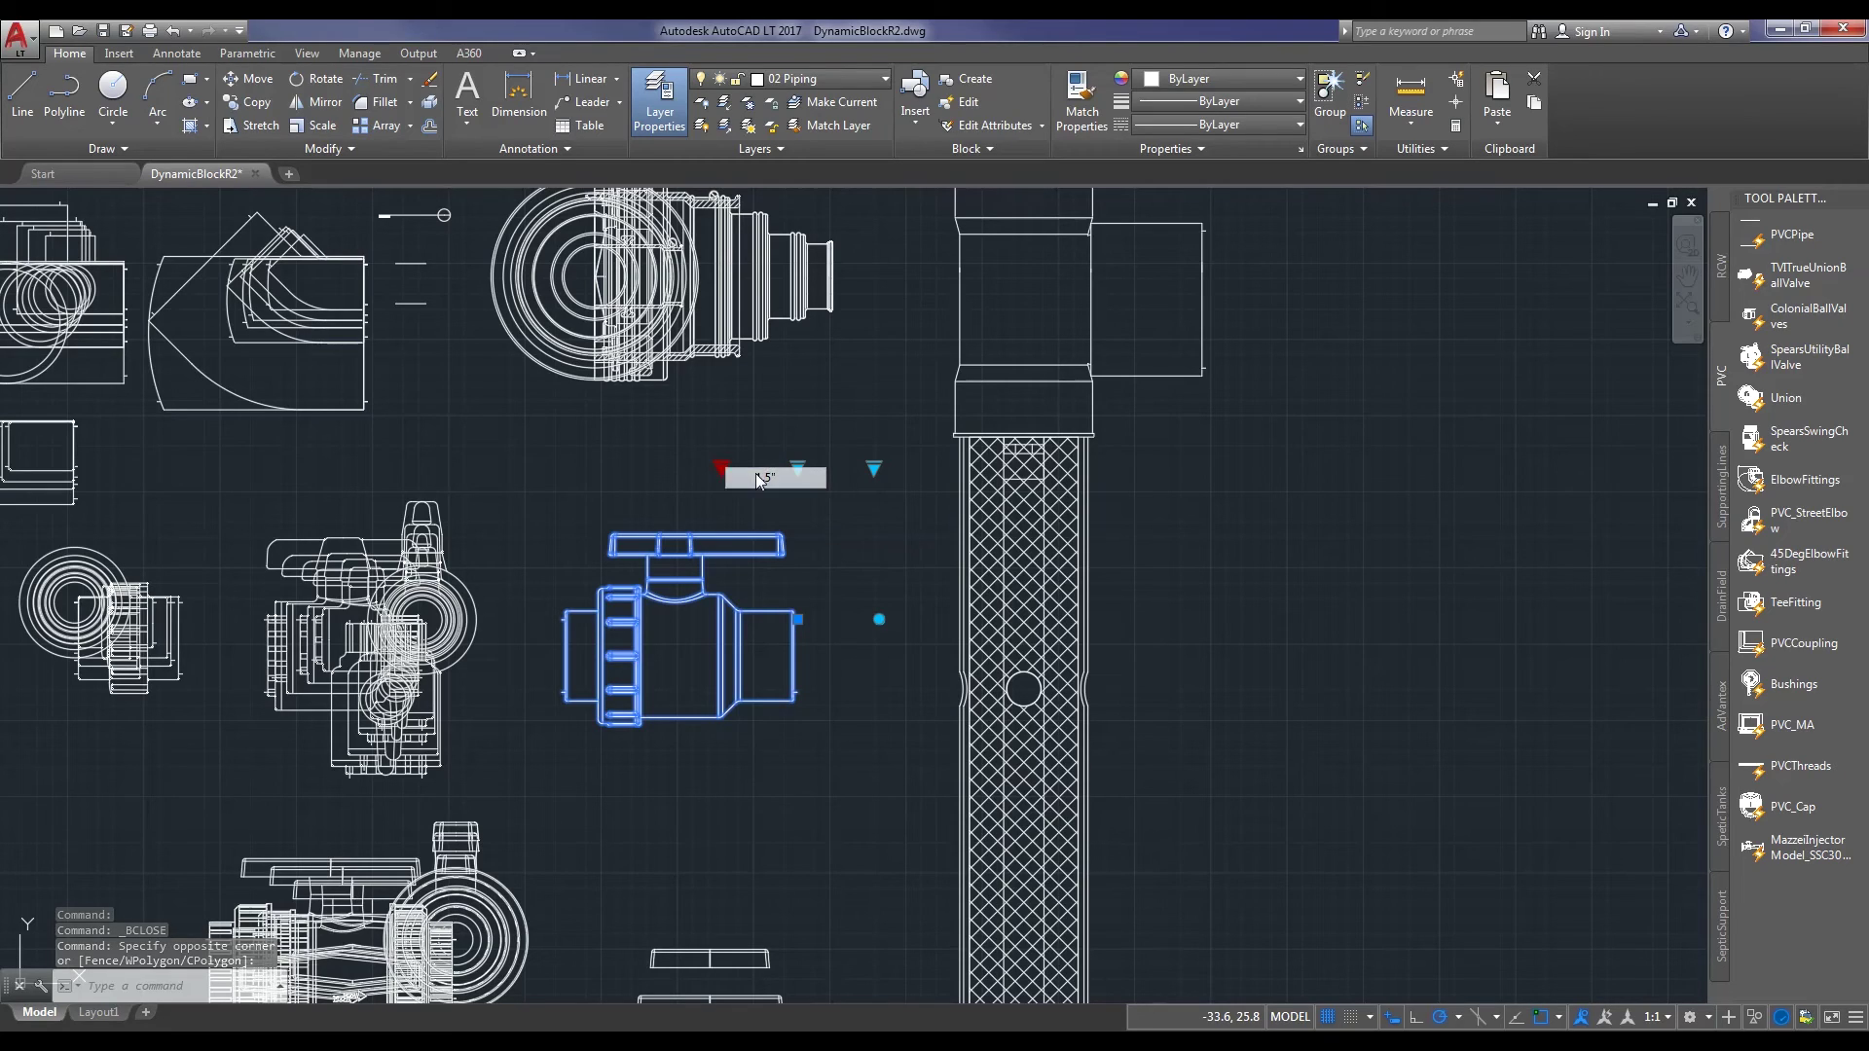
left_click(754, 482)
left_click(797, 469)
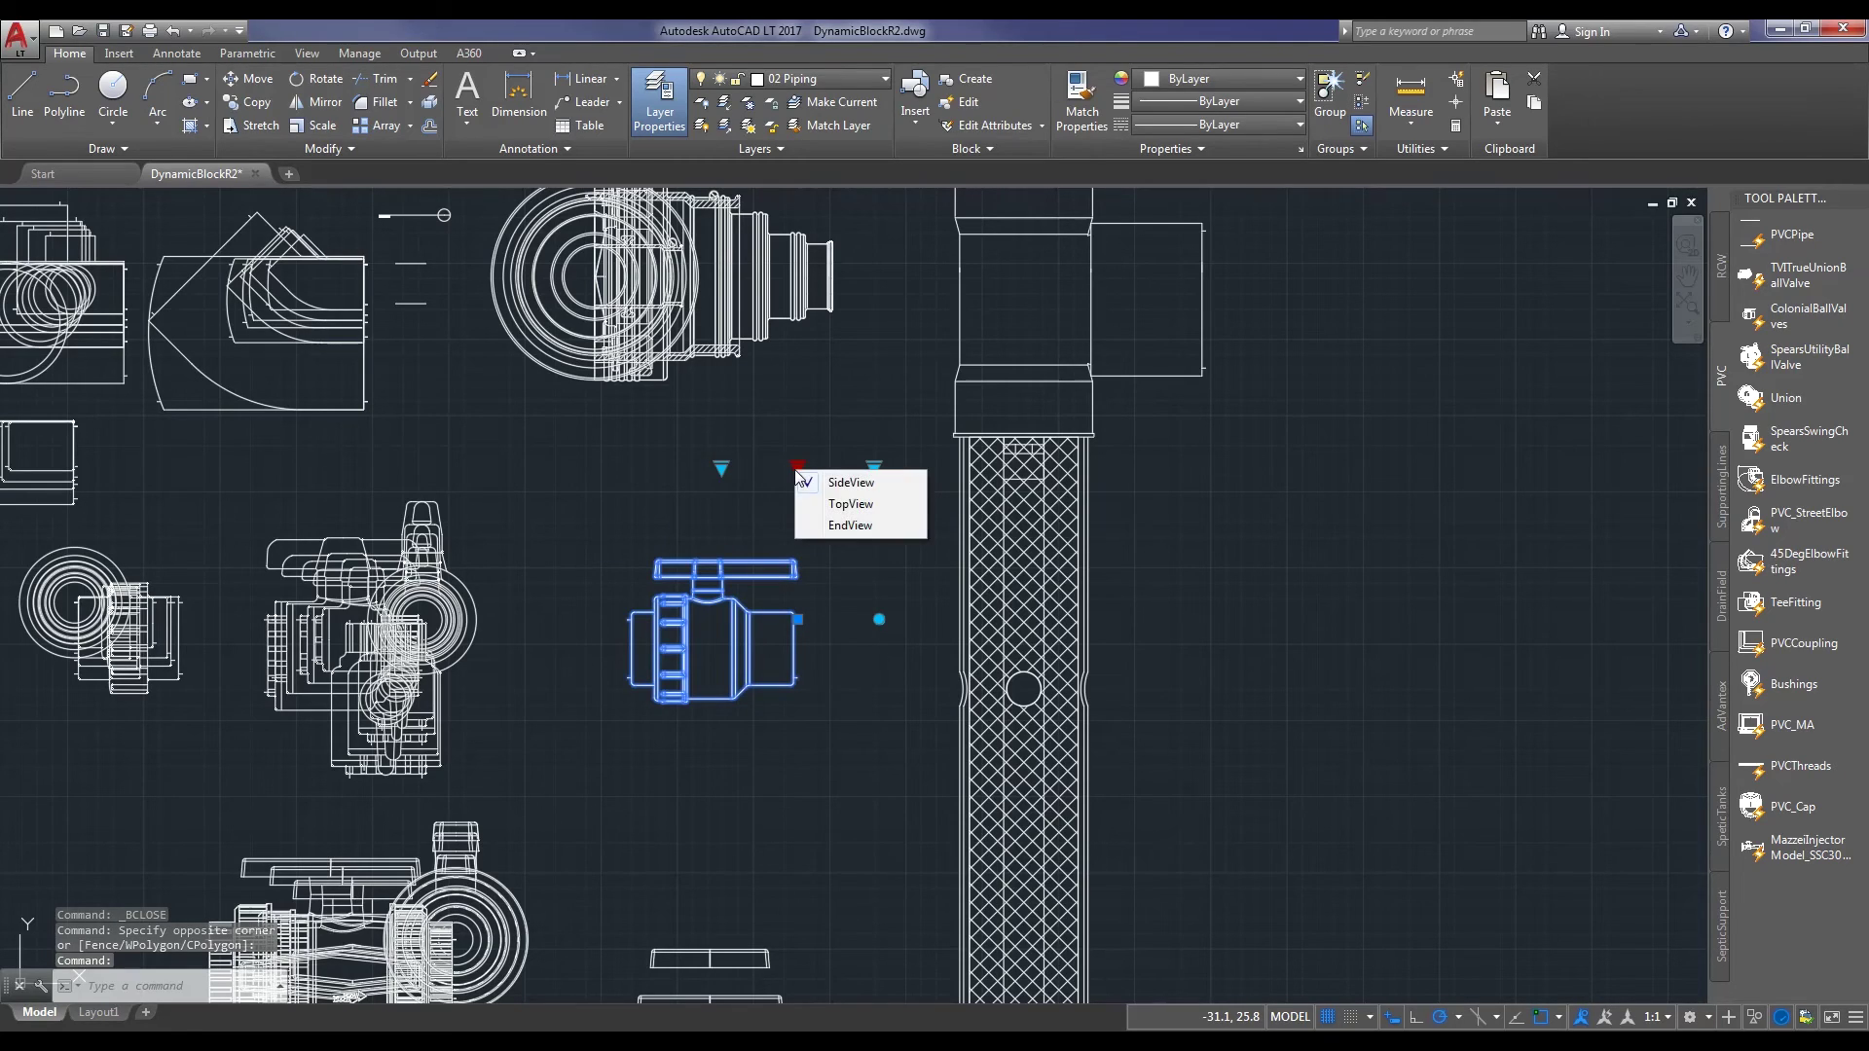
left_click(845, 489)
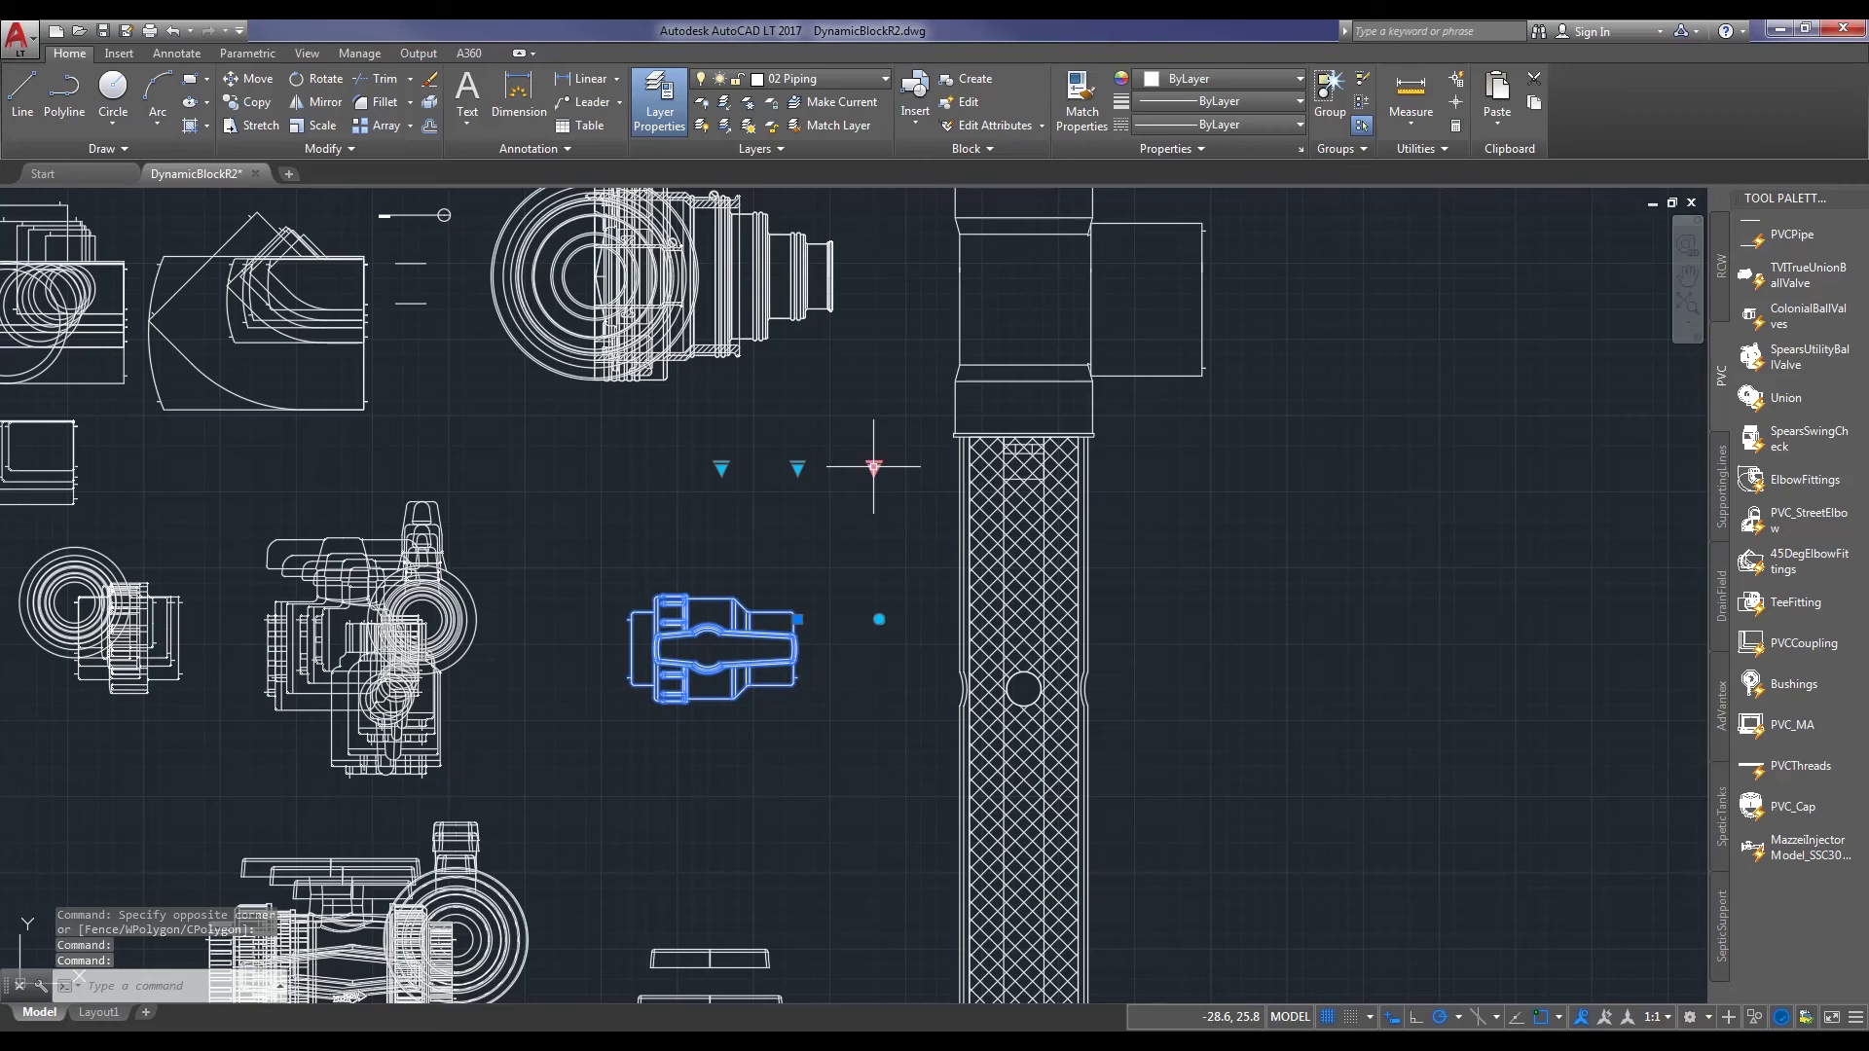
left_click(873, 467)
left_click(900, 508)
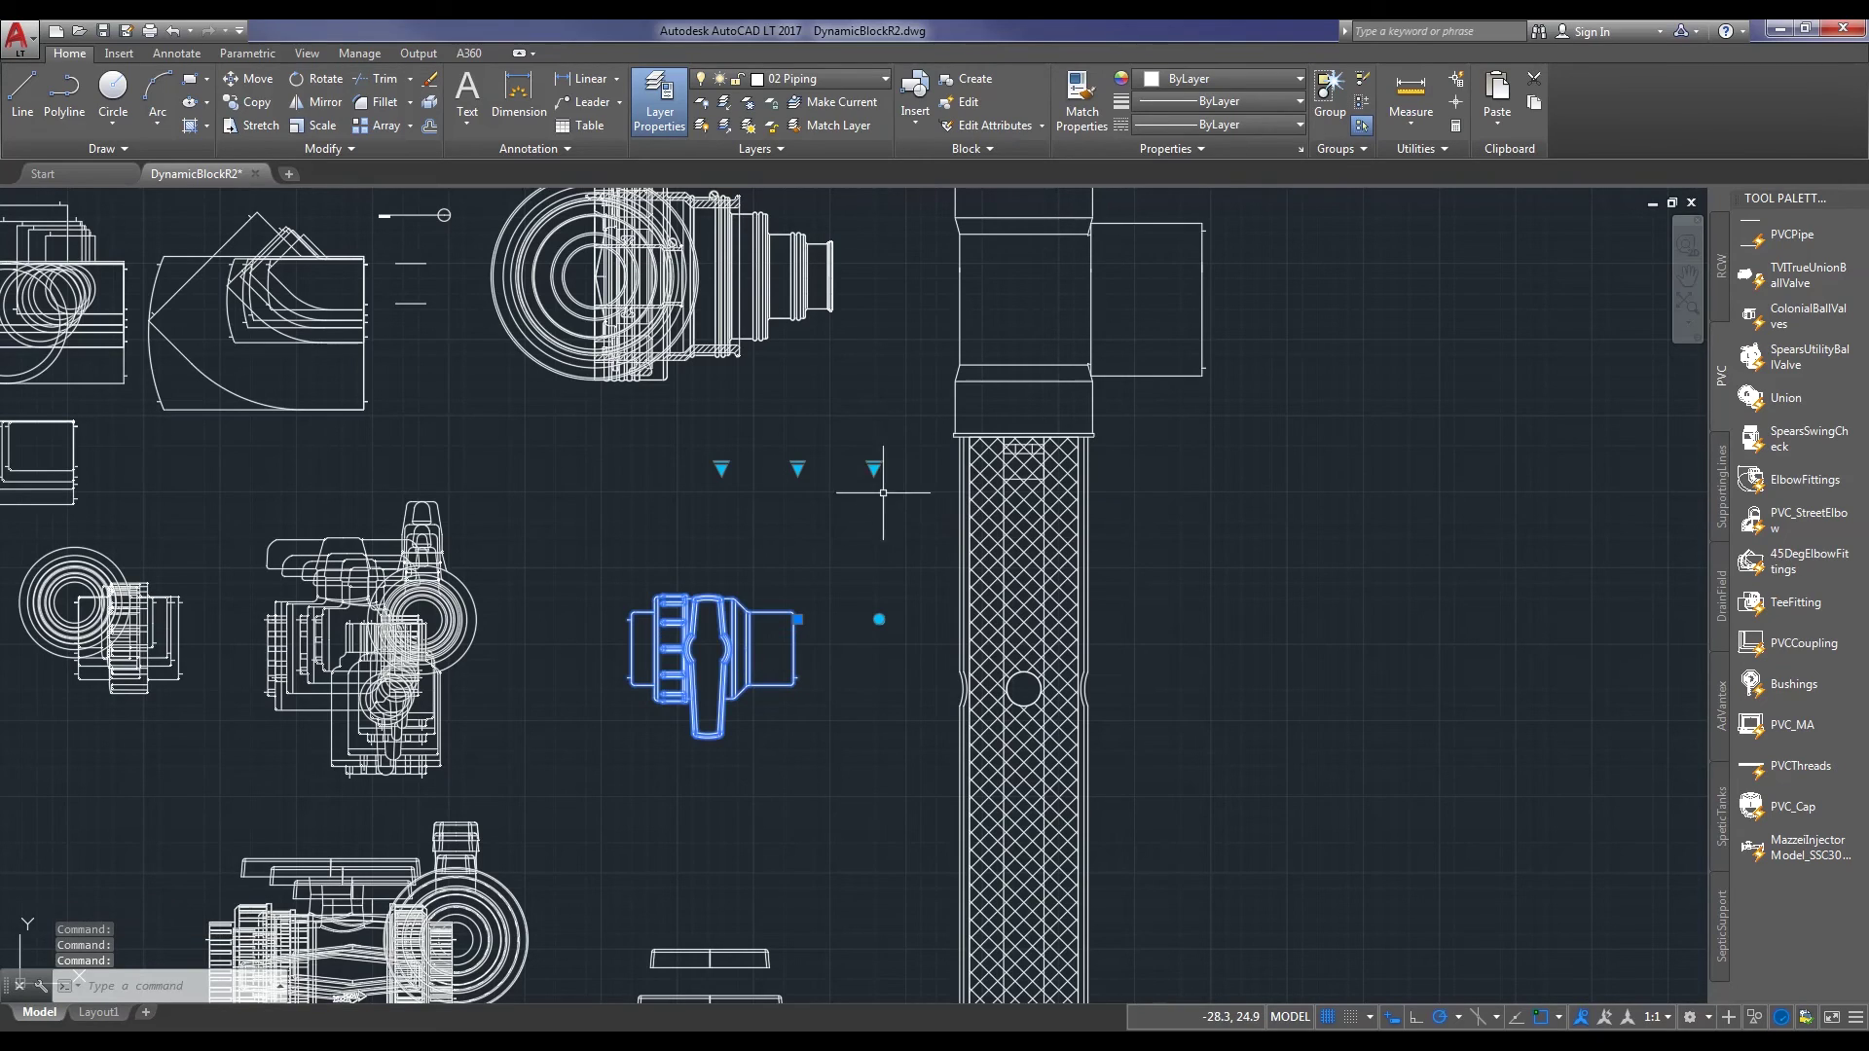
Switch the valve through SideView to TopView, set size 2", and set the handle option On
left_click(795, 469)
left_click(846, 480)
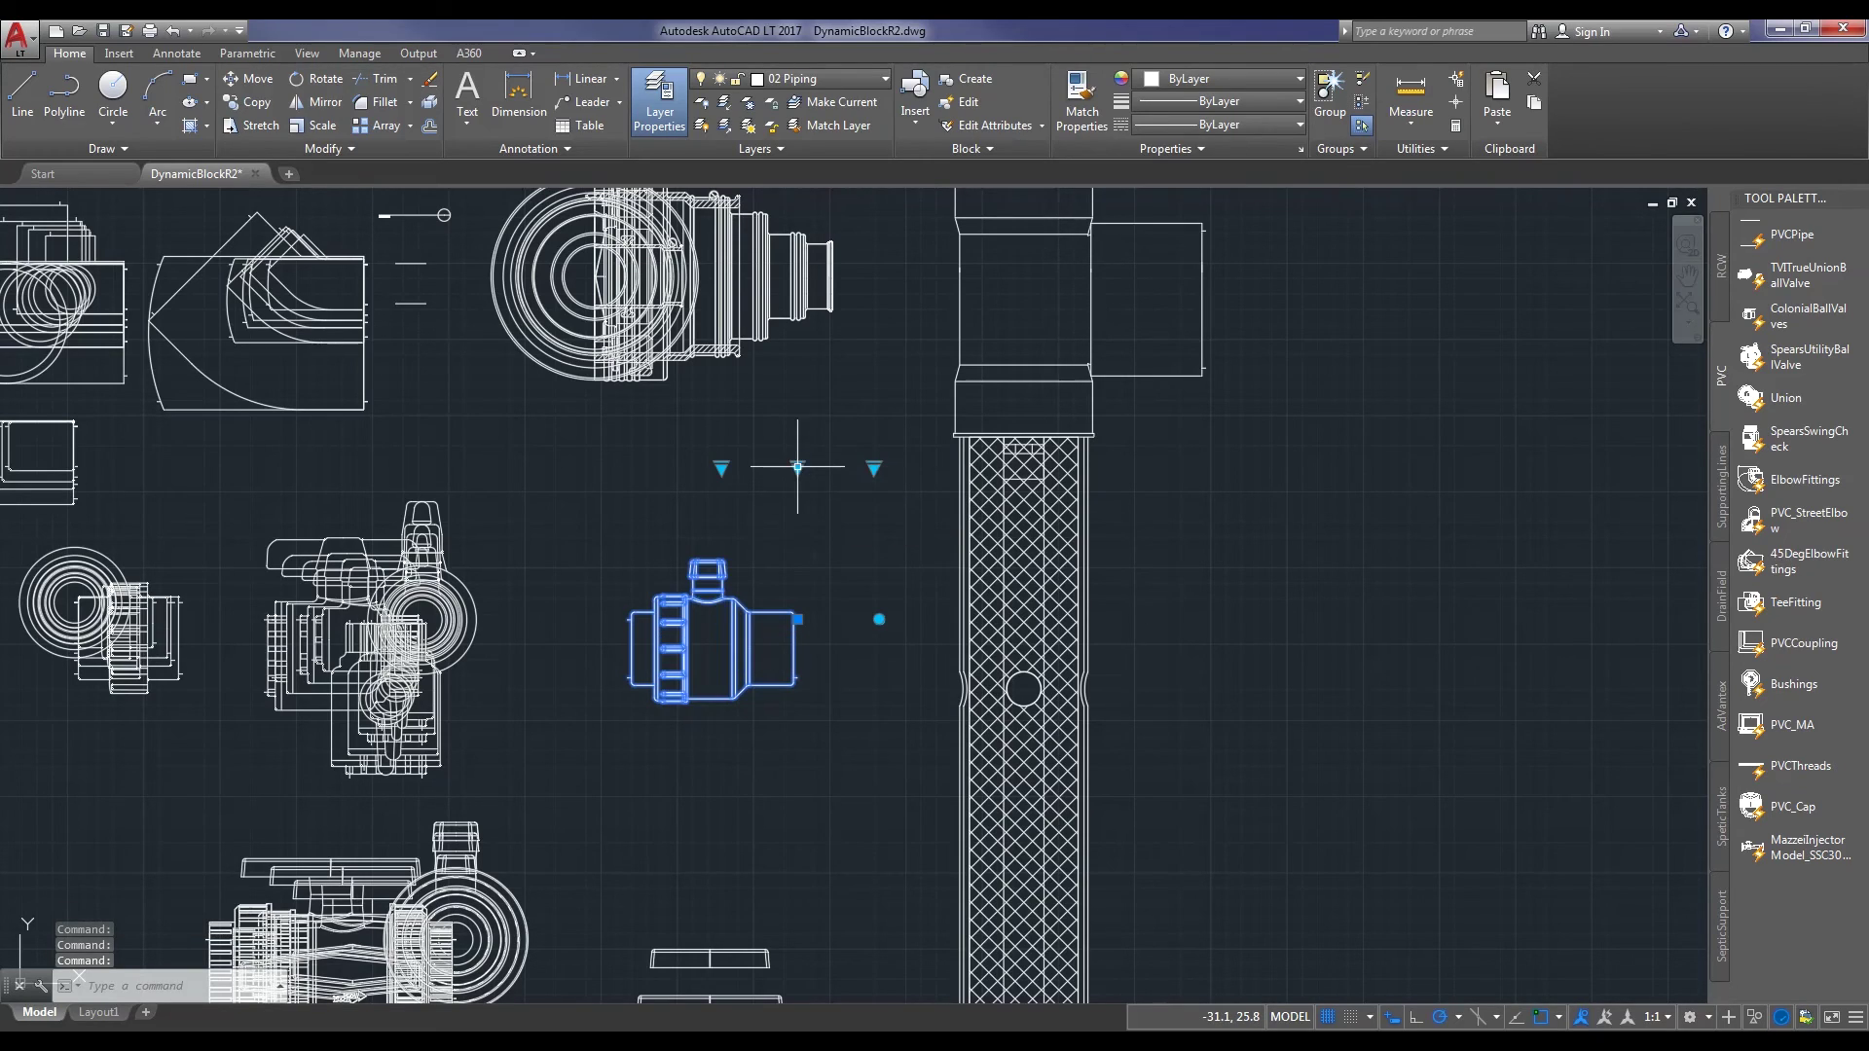
left_click(793, 467)
left_click(837, 502)
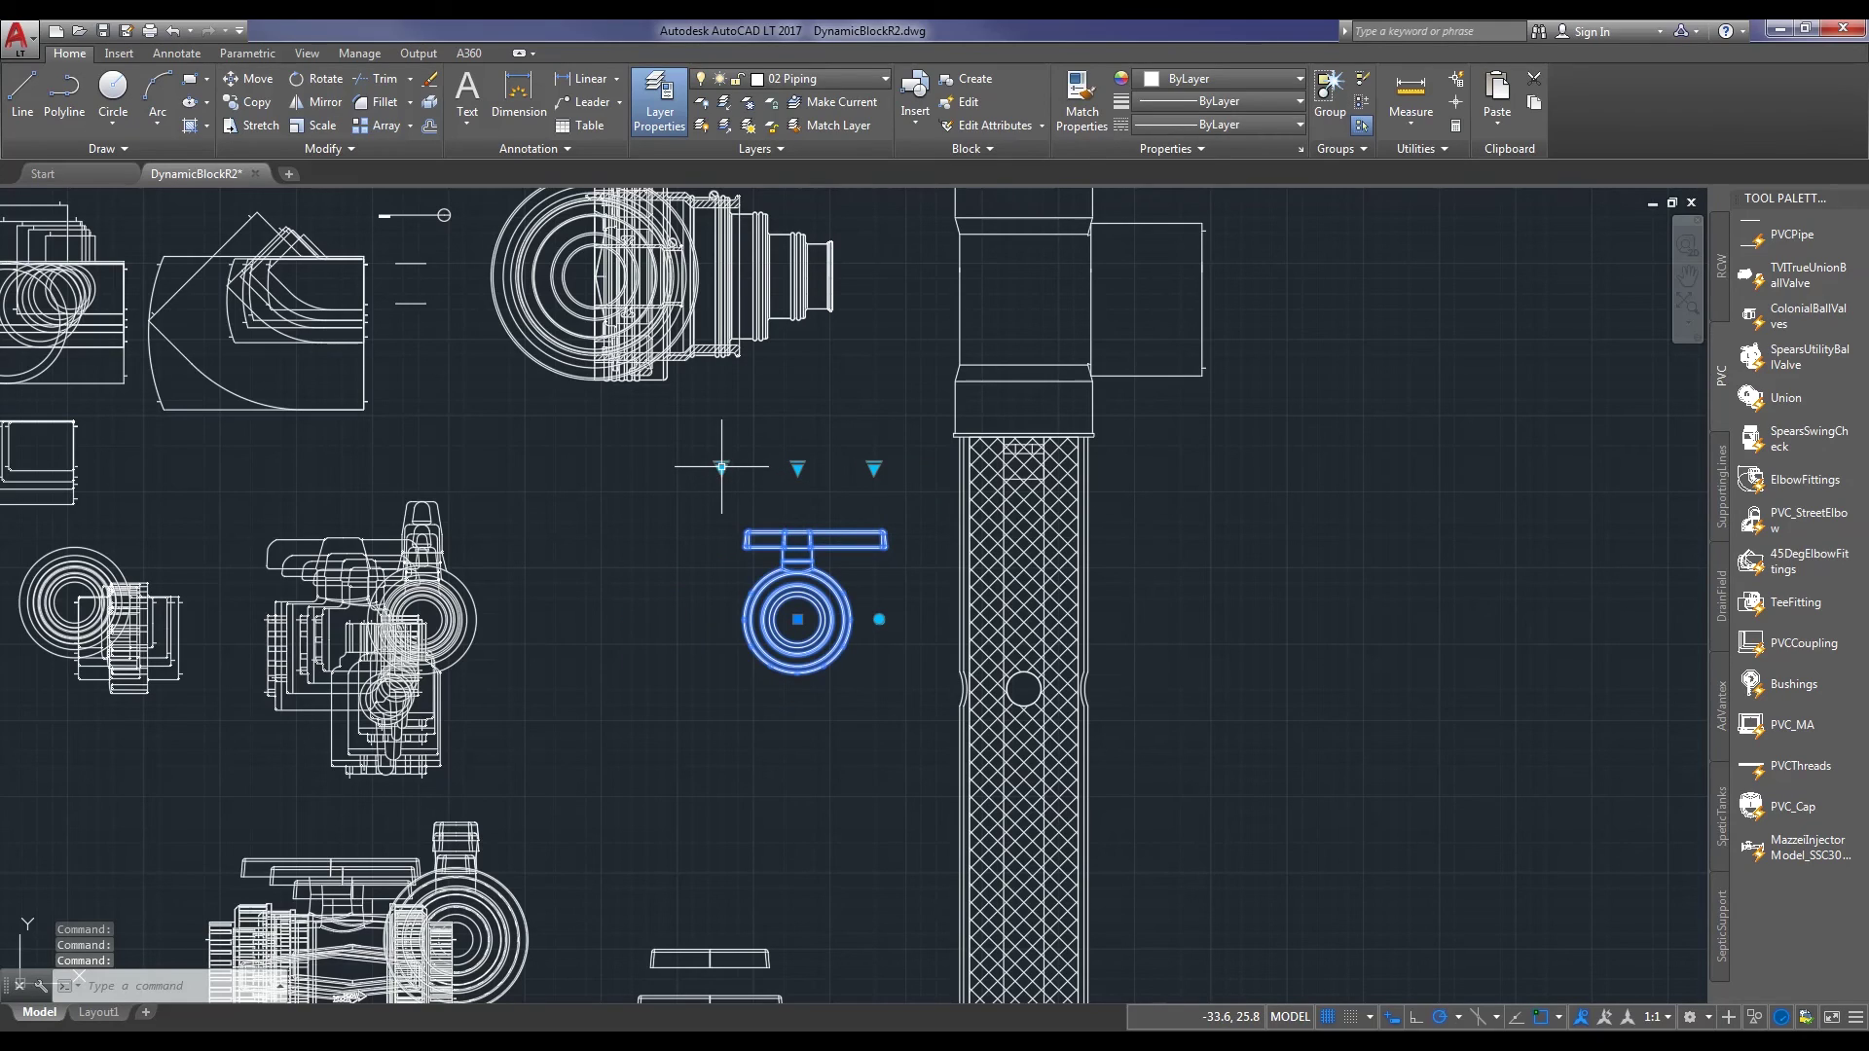
left_click(722, 467)
left_click(764, 504)
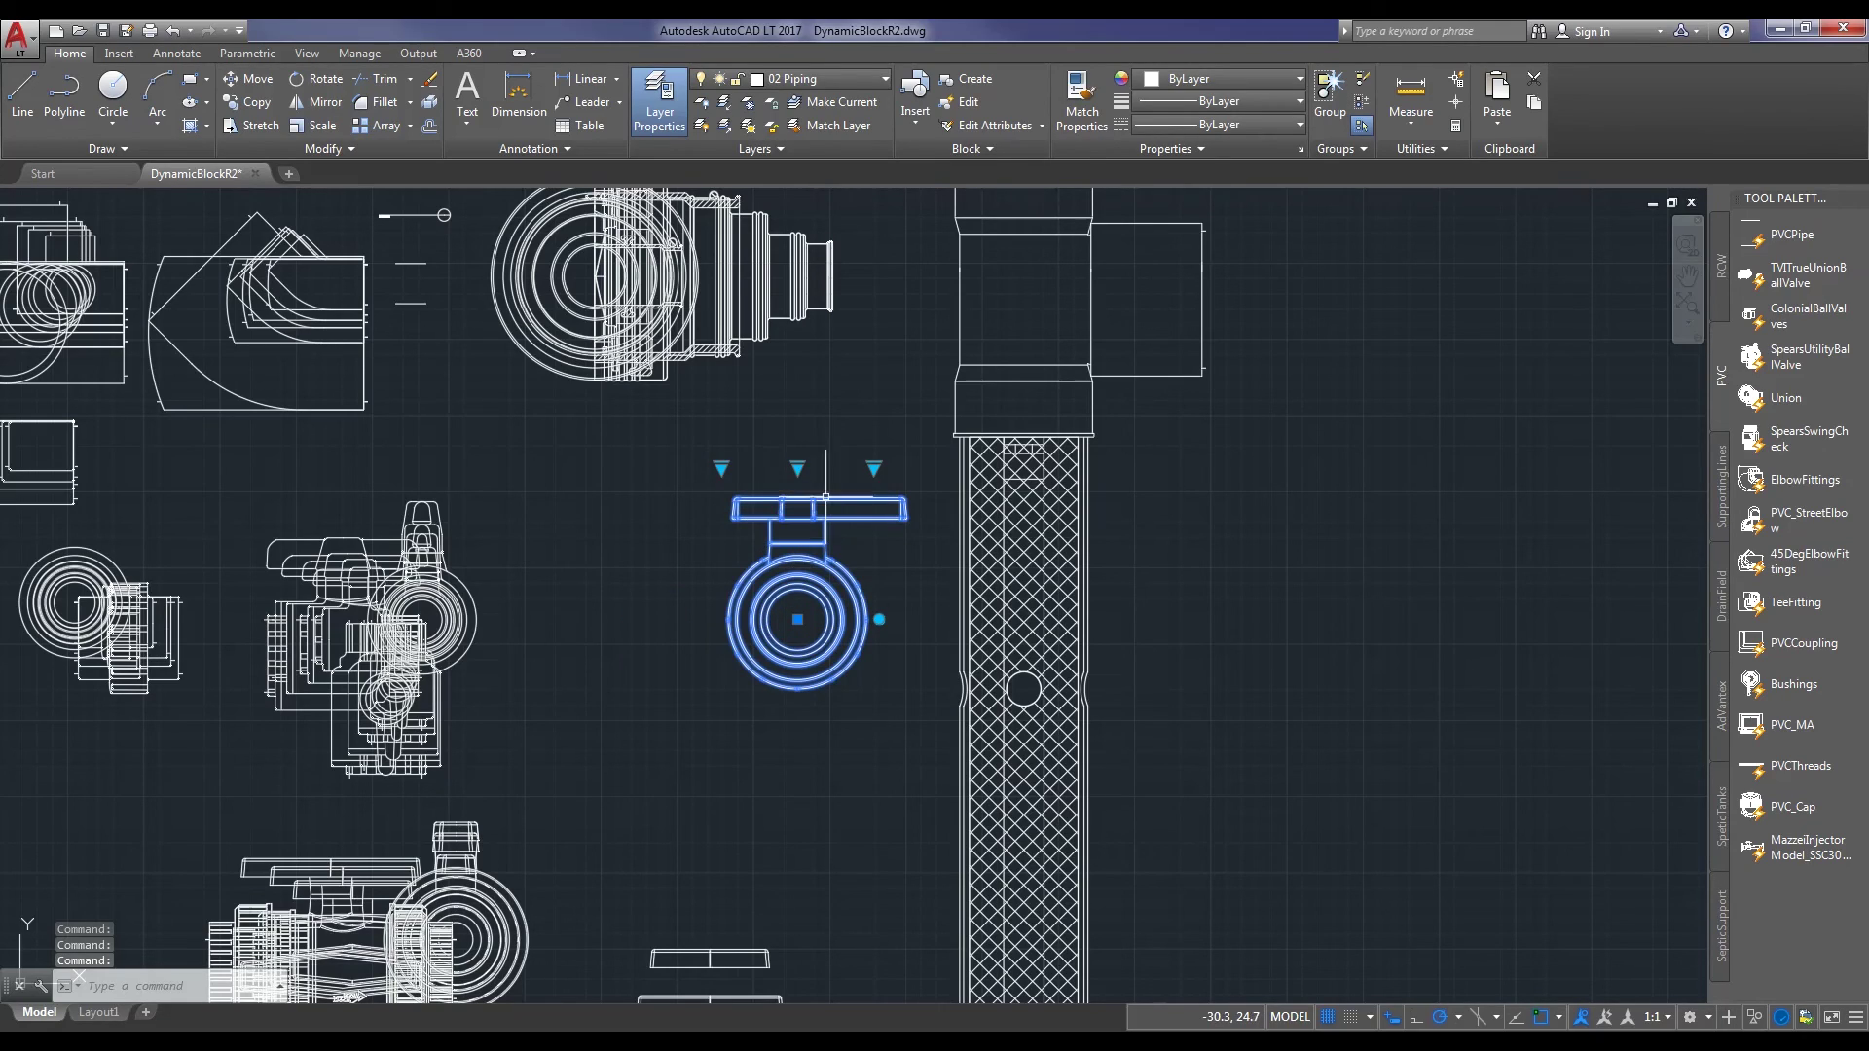
left_click(874, 469)
left_click(917, 492)
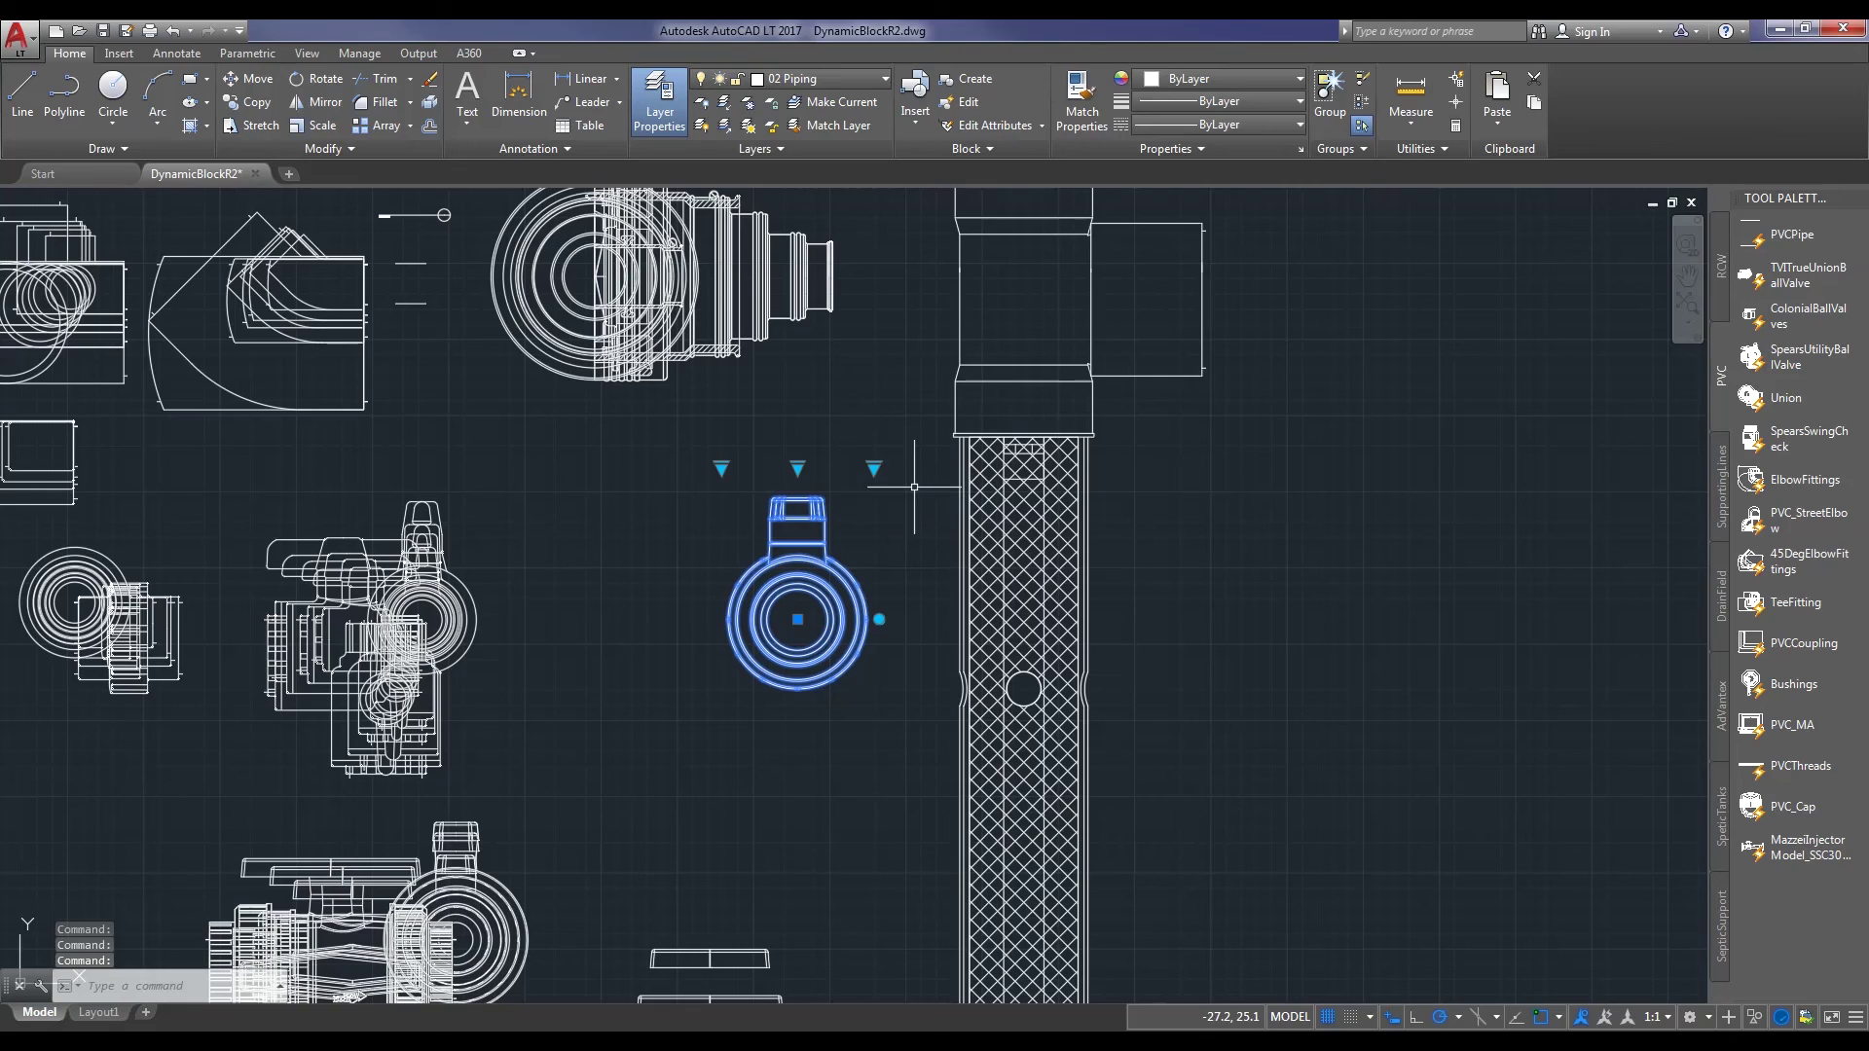